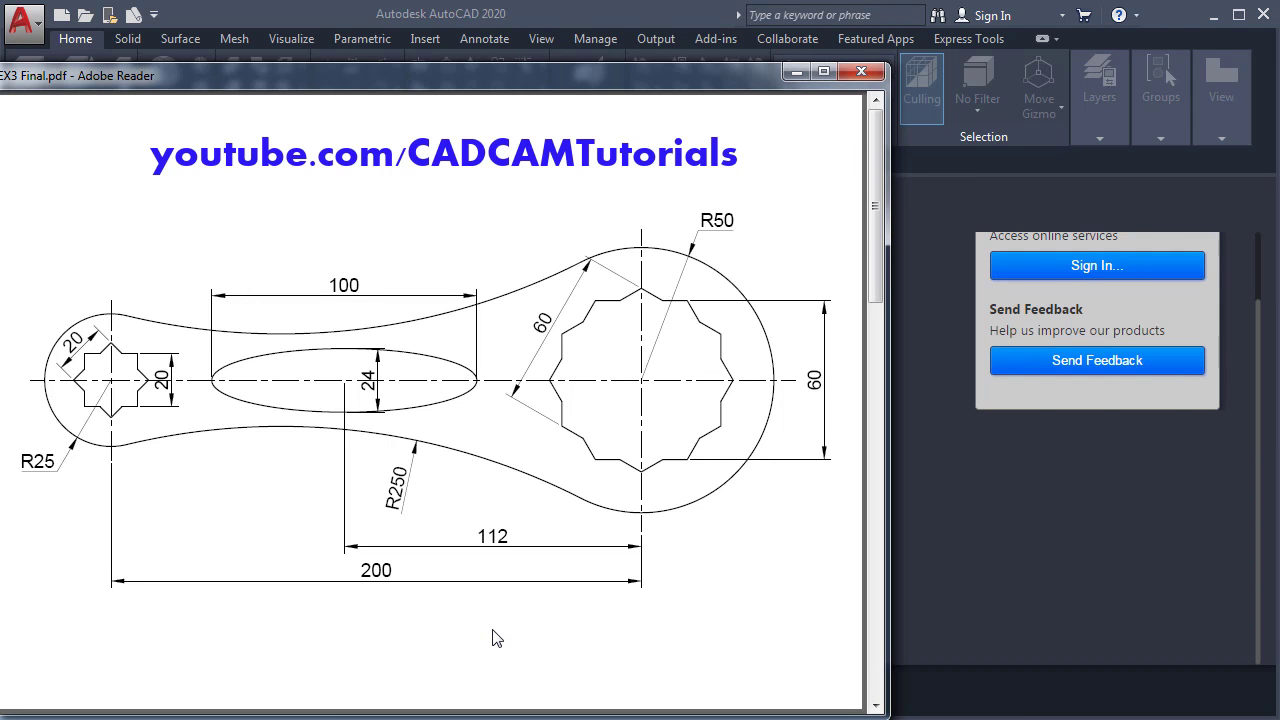
- Start a new blank drawing from the acadiso.dwt template on the Start page
scroll(497, 638, "down", 1)
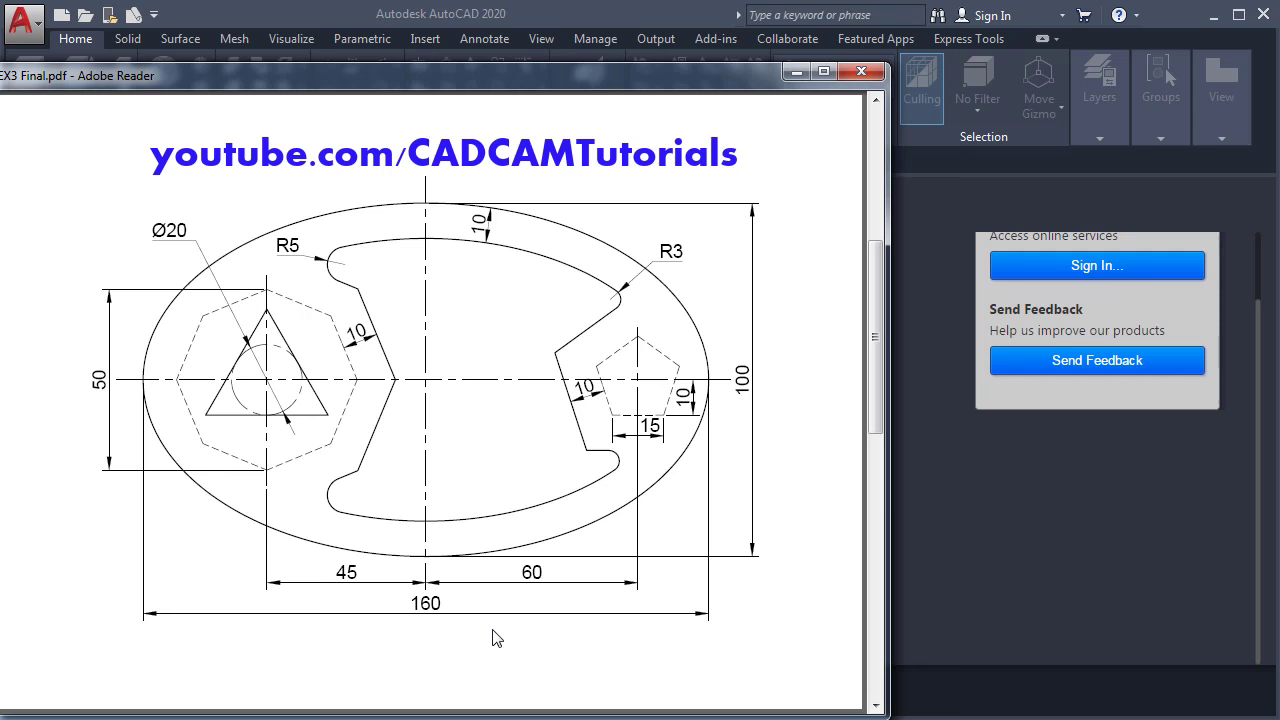
scroll(497, 638, "down", 1)
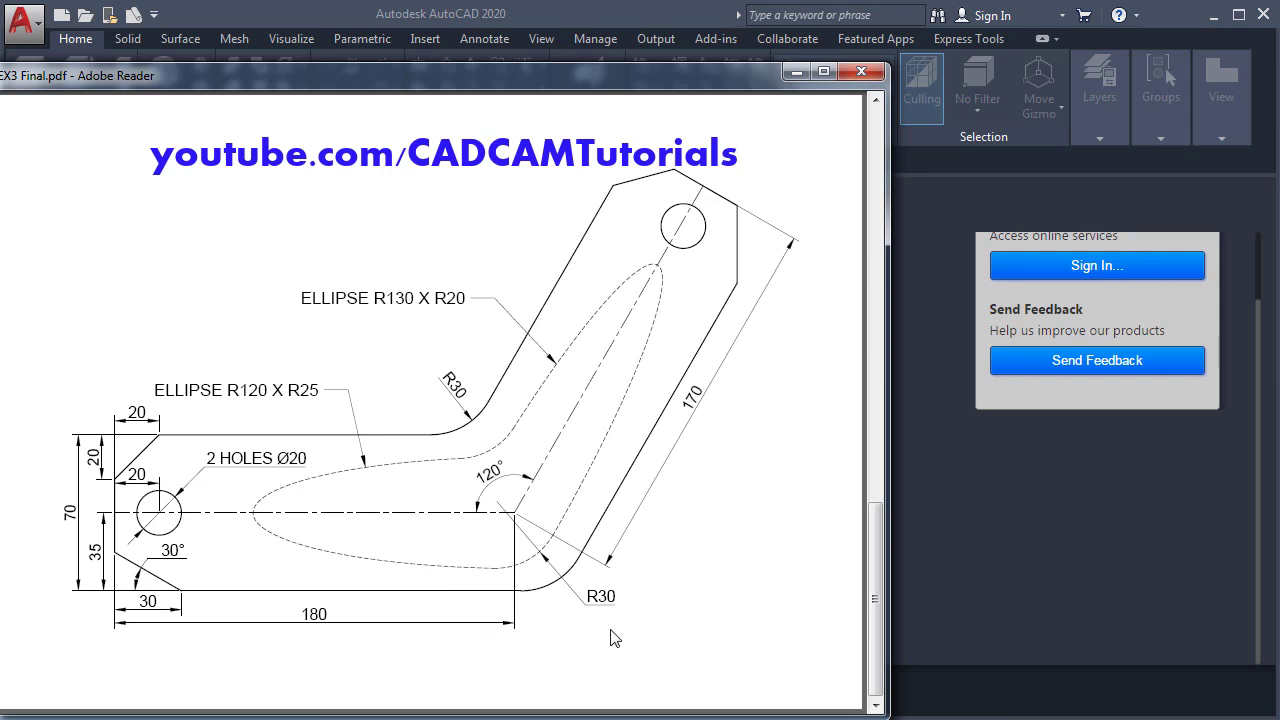
scroll(614, 634, "up", 2)
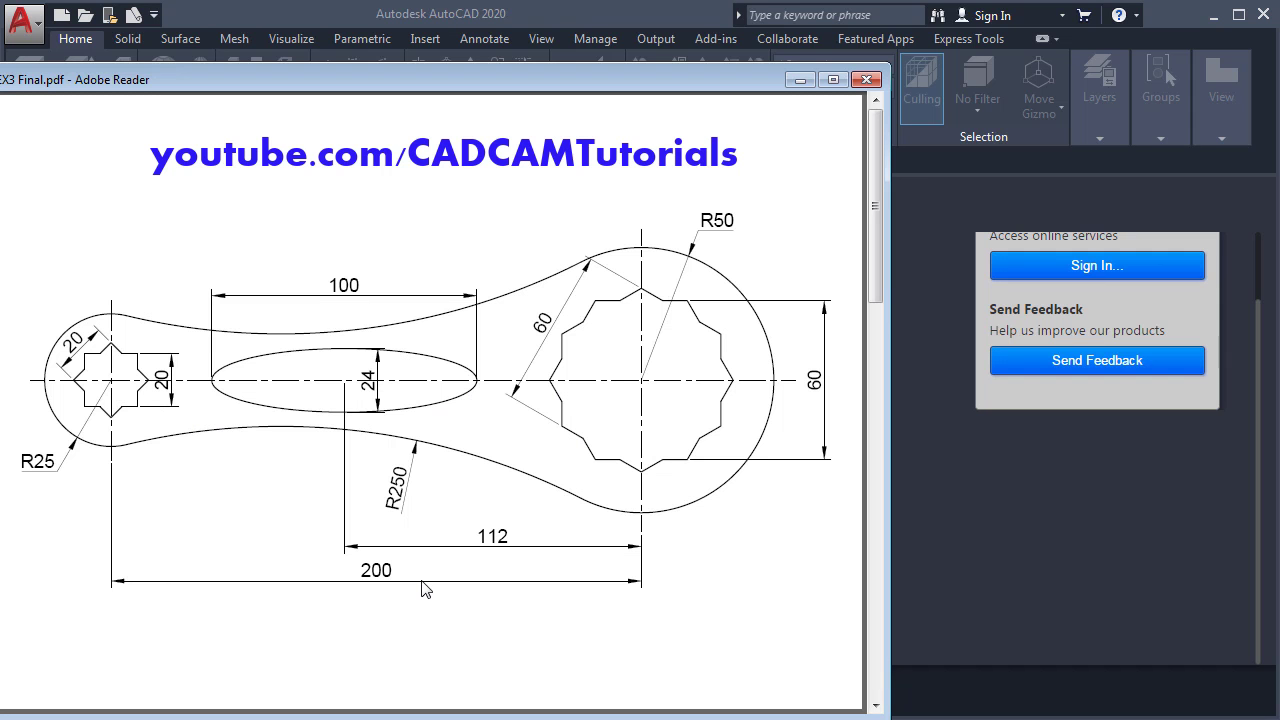
left_click(1038, 532)
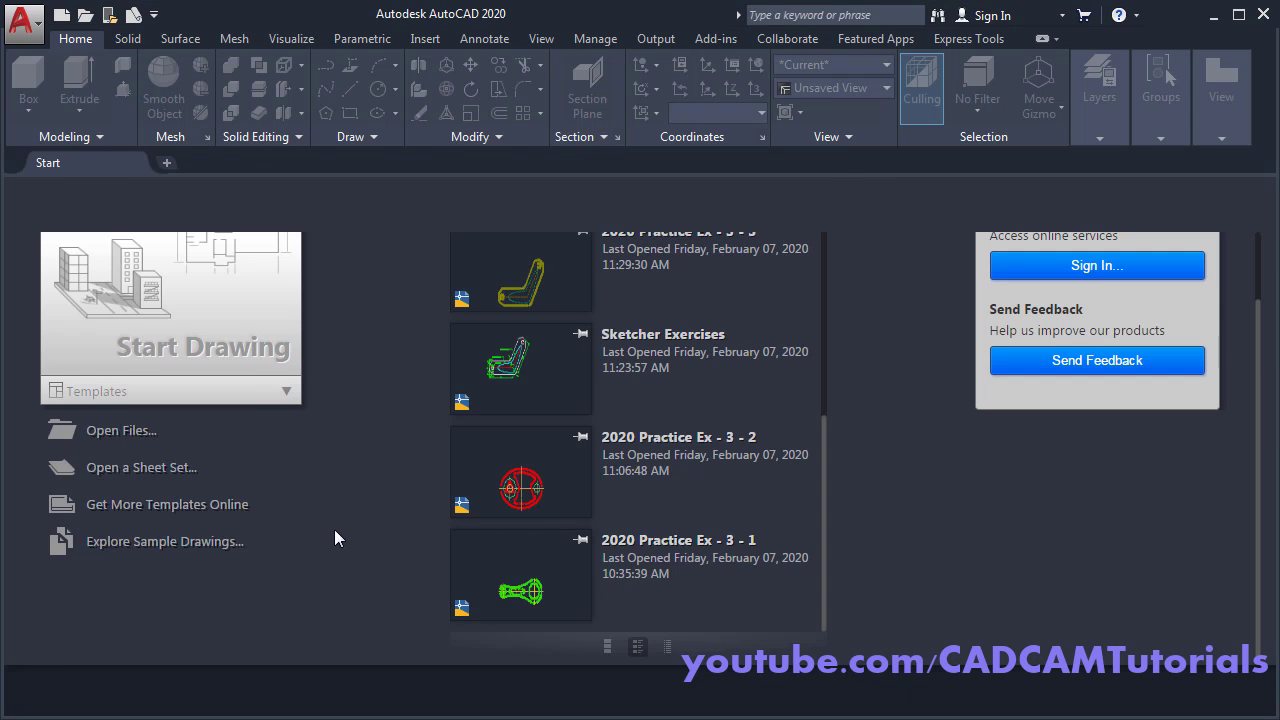
left_click(290, 393)
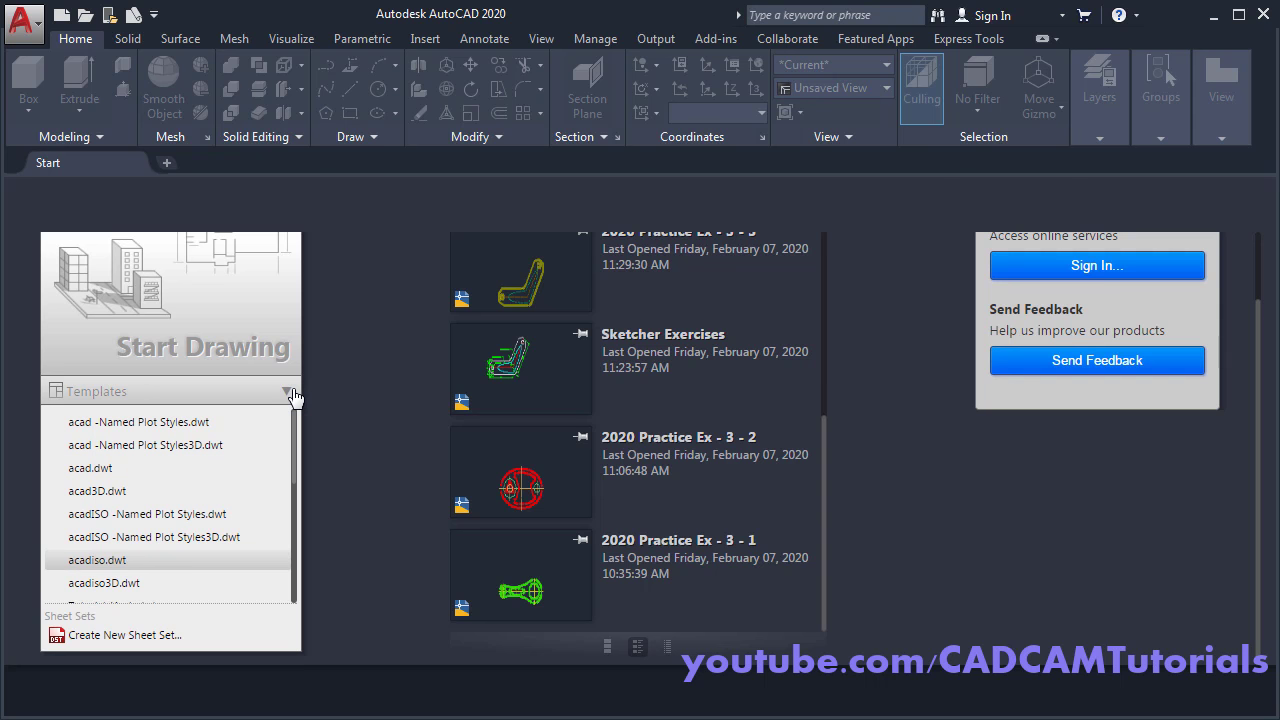
left_click(110, 562)
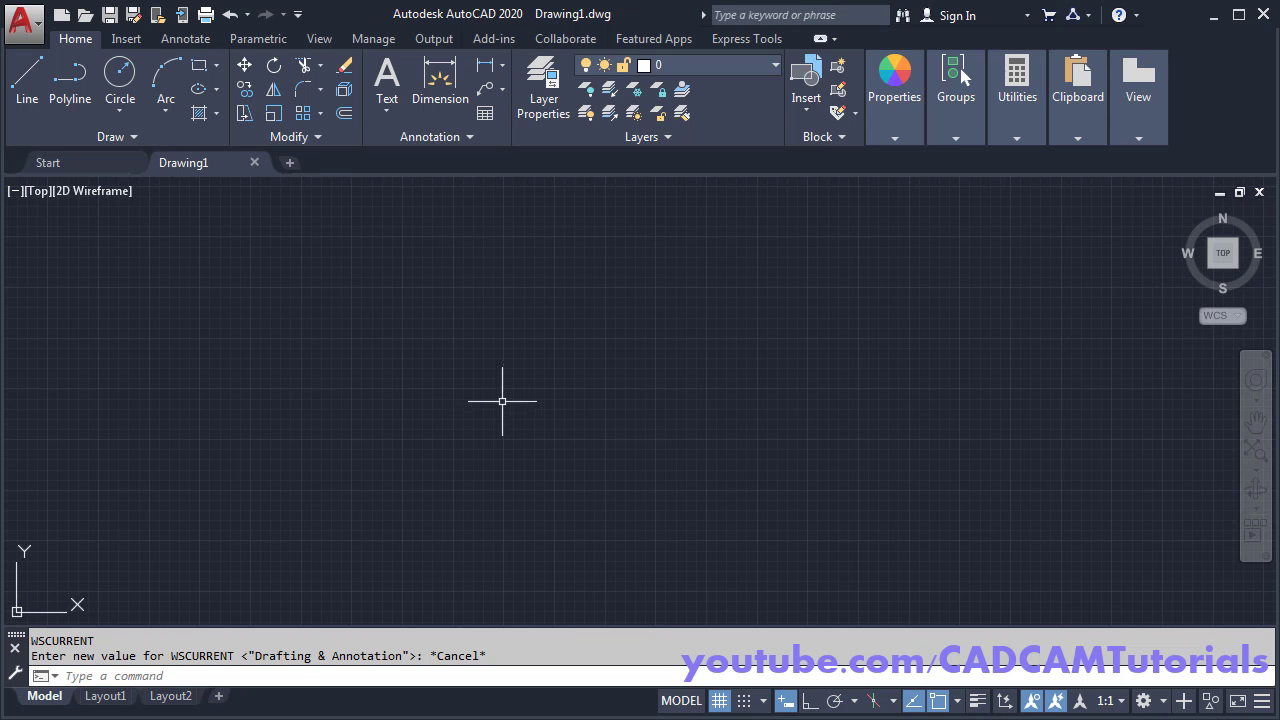
- Confirm the drawing units as Decimal, 0.0000 precision, Millimeters via UN
type("UN")
key("Return")
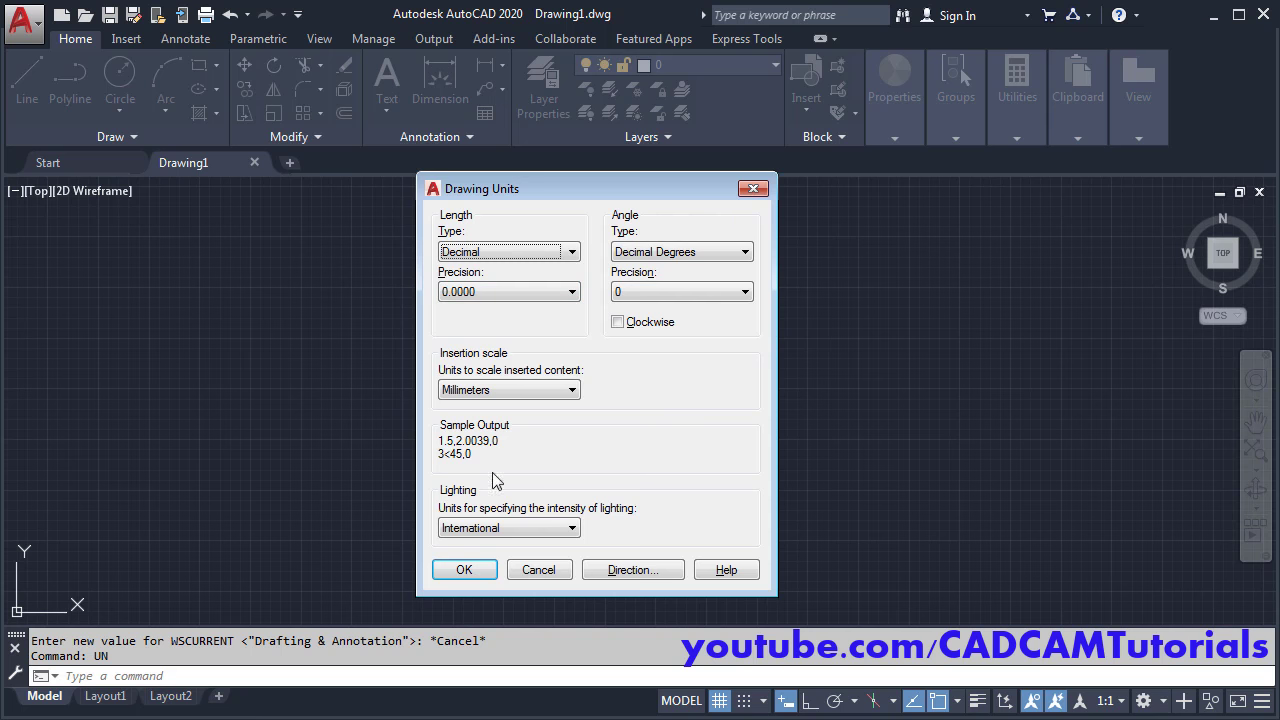
left_click(464, 570)
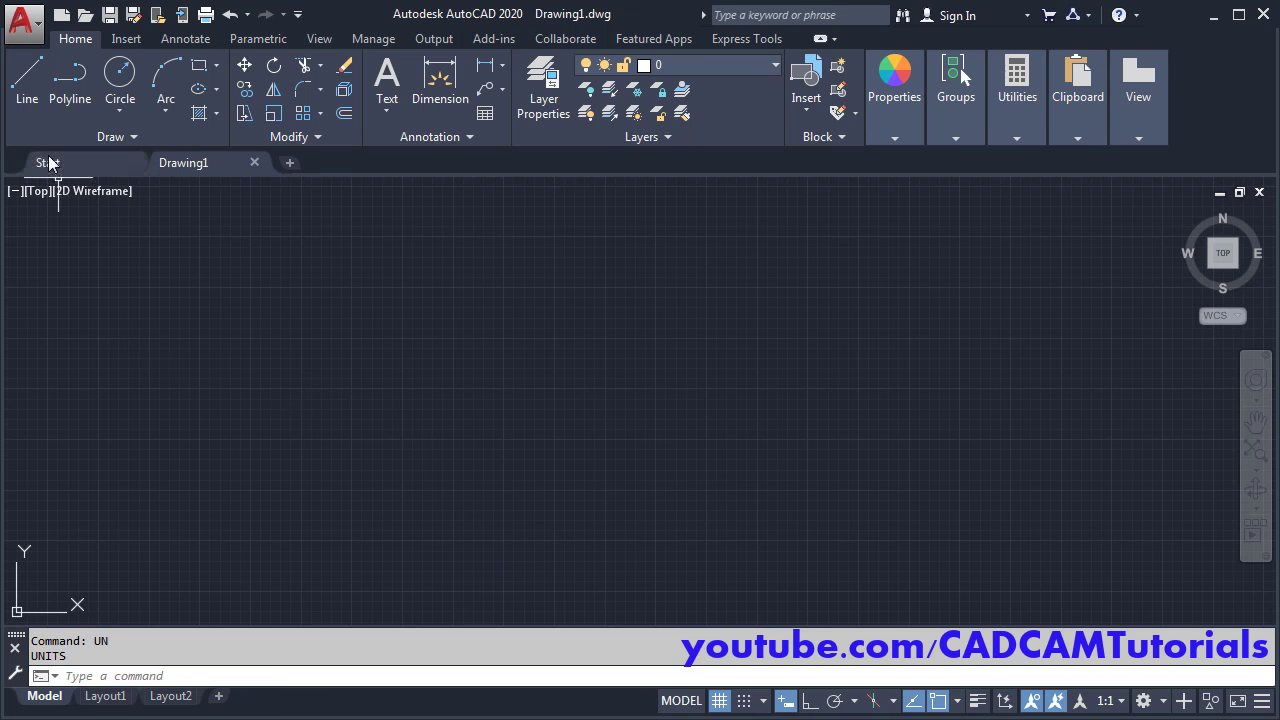
- Draw a 200-unit horizontal line with Ortho on
left_click(31, 104)
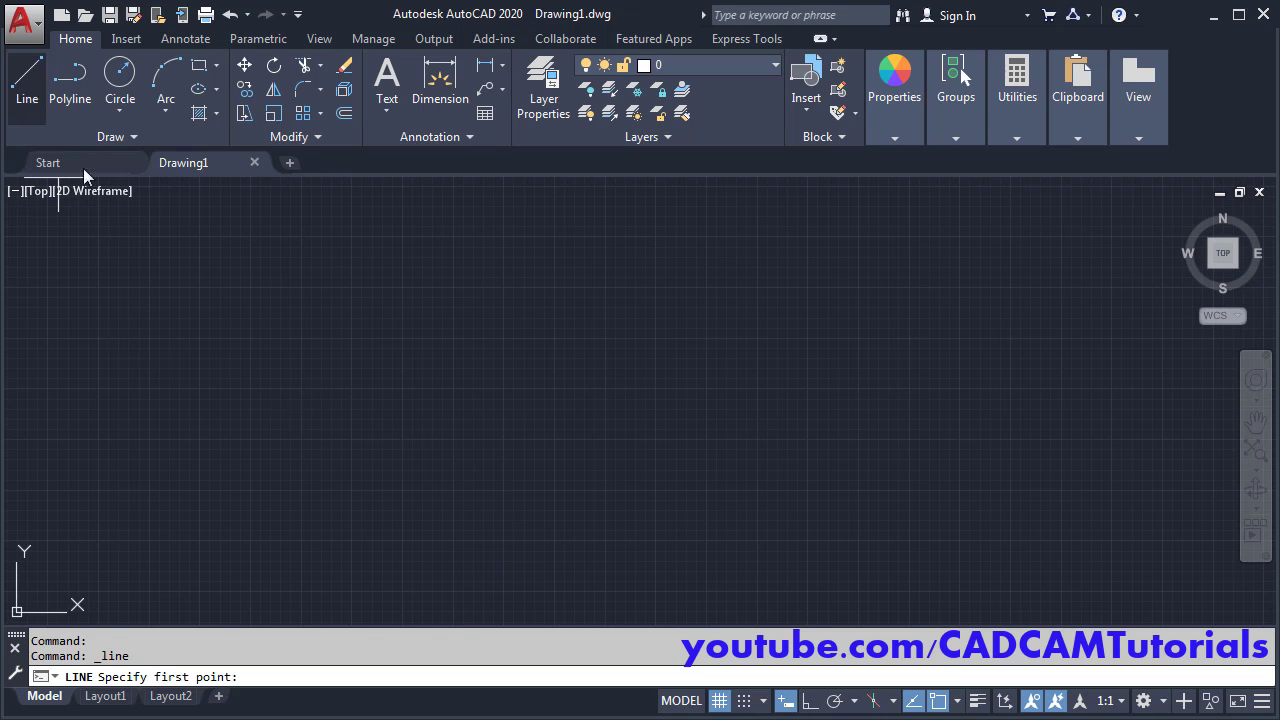
left_click(438, 417)
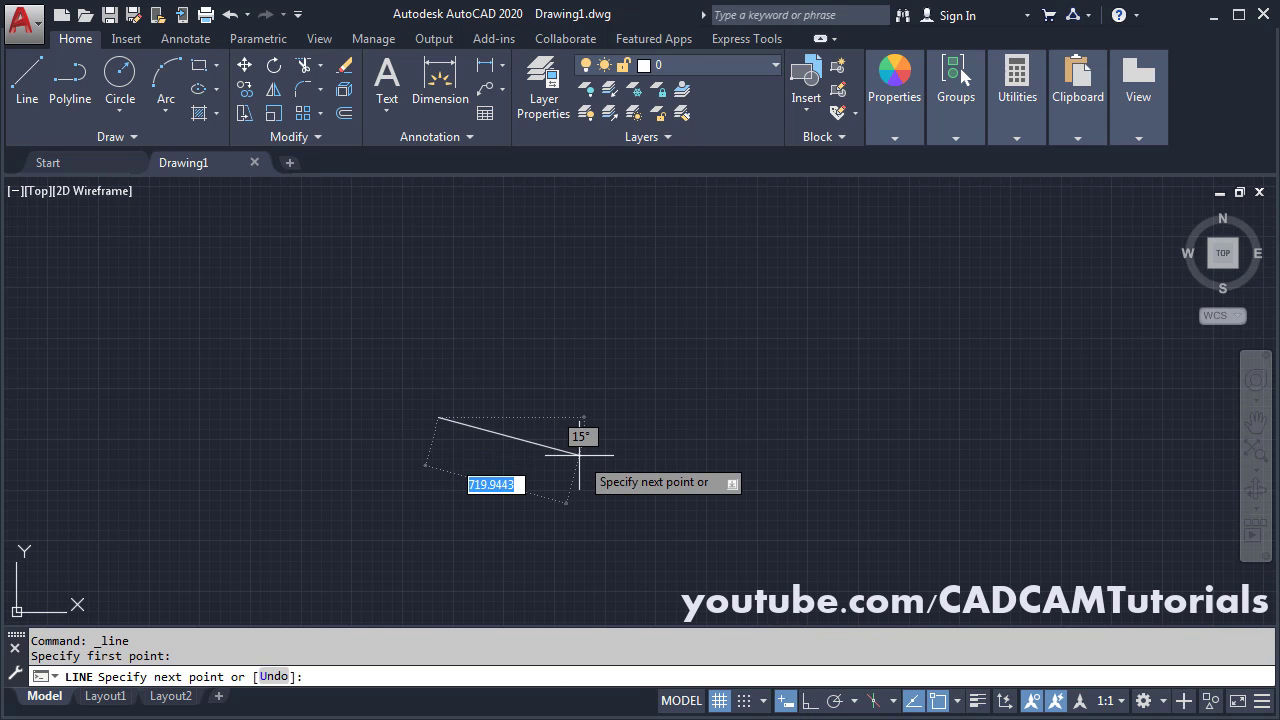
left_click(811, 700)
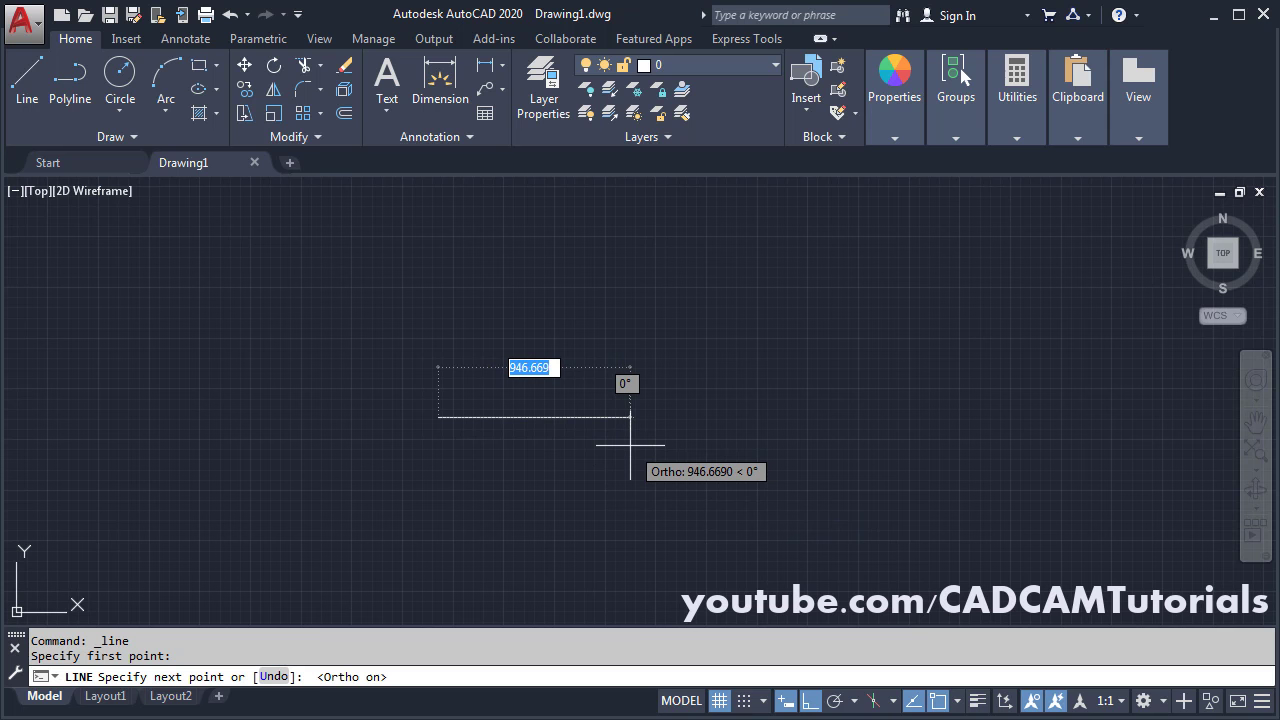
type("20")
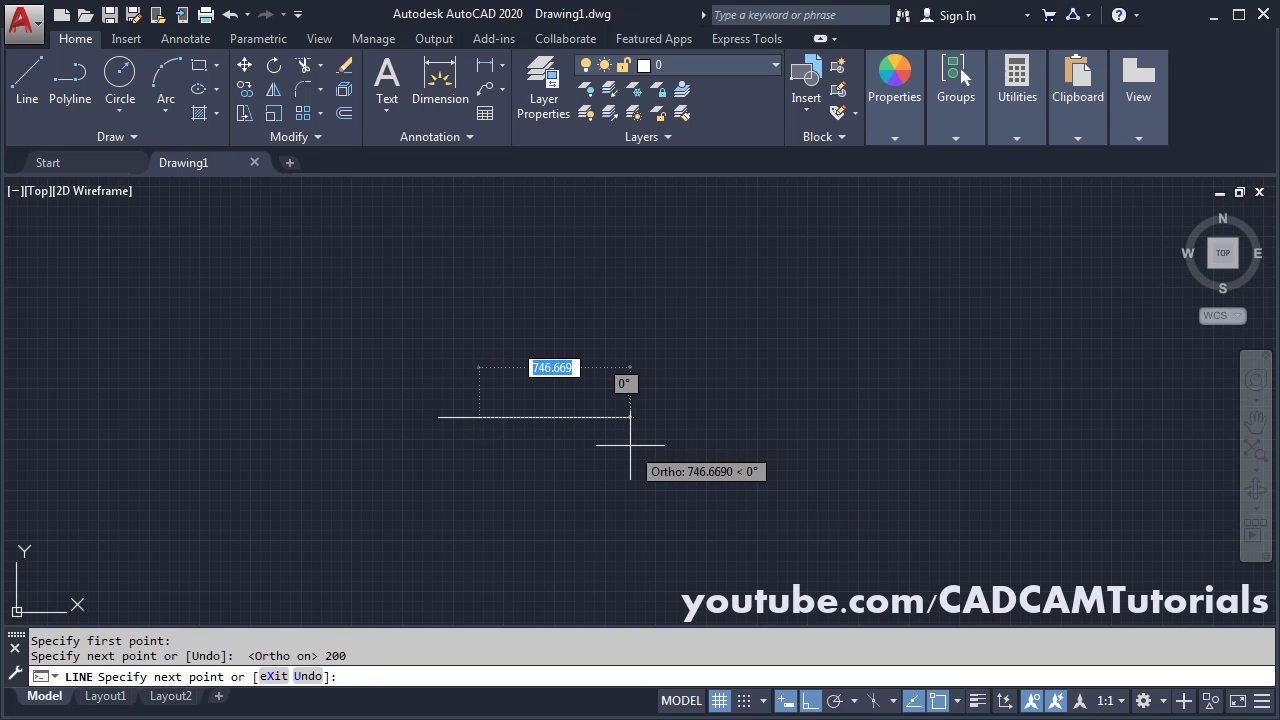
key("Return")
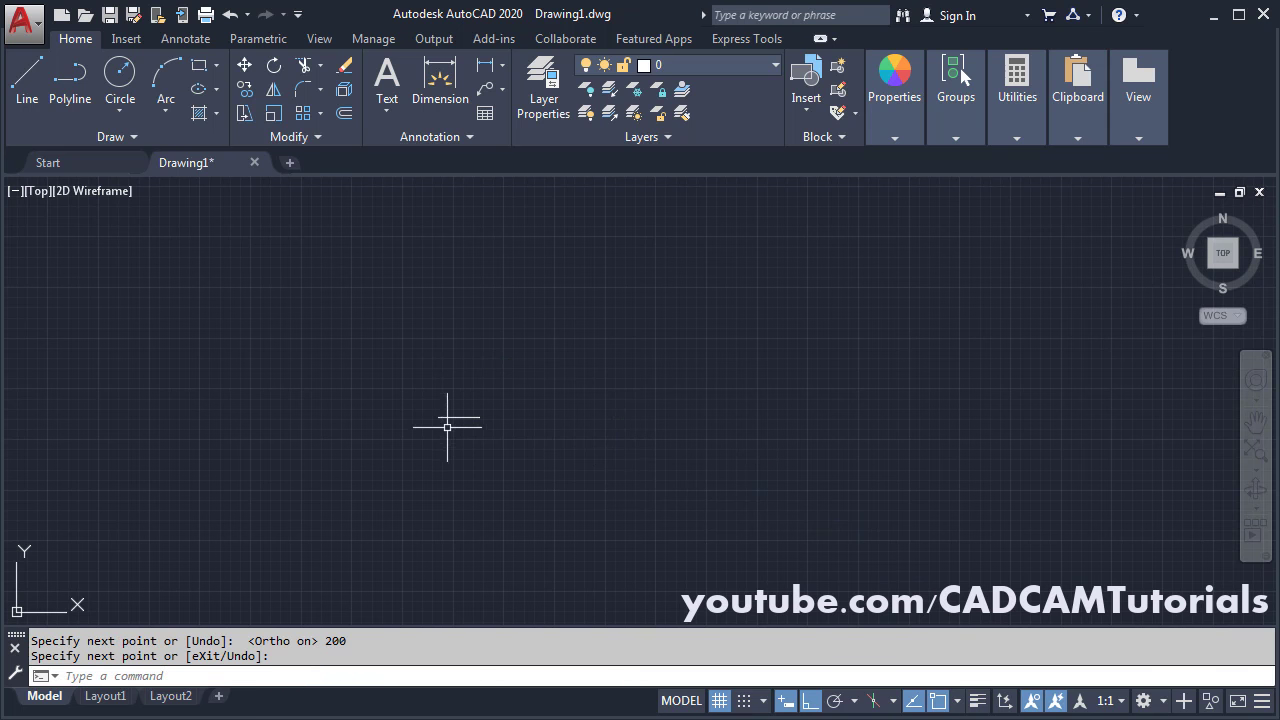
- Centre the line in view and bring the wrench reference PDF to the front
scroll(449, 414, "up", 5)
scroll(449, 412, "up", 5)
middle_click_drag(503, 423, 674, 457)
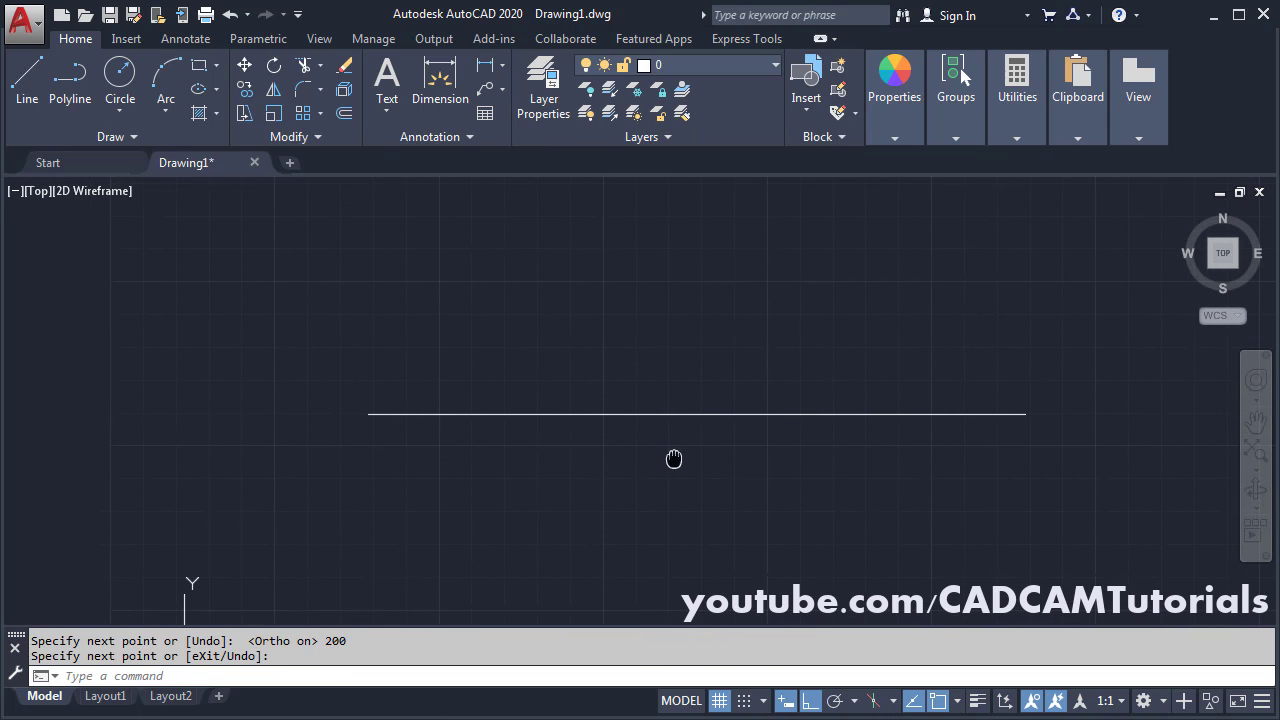
key("alt+Tab")
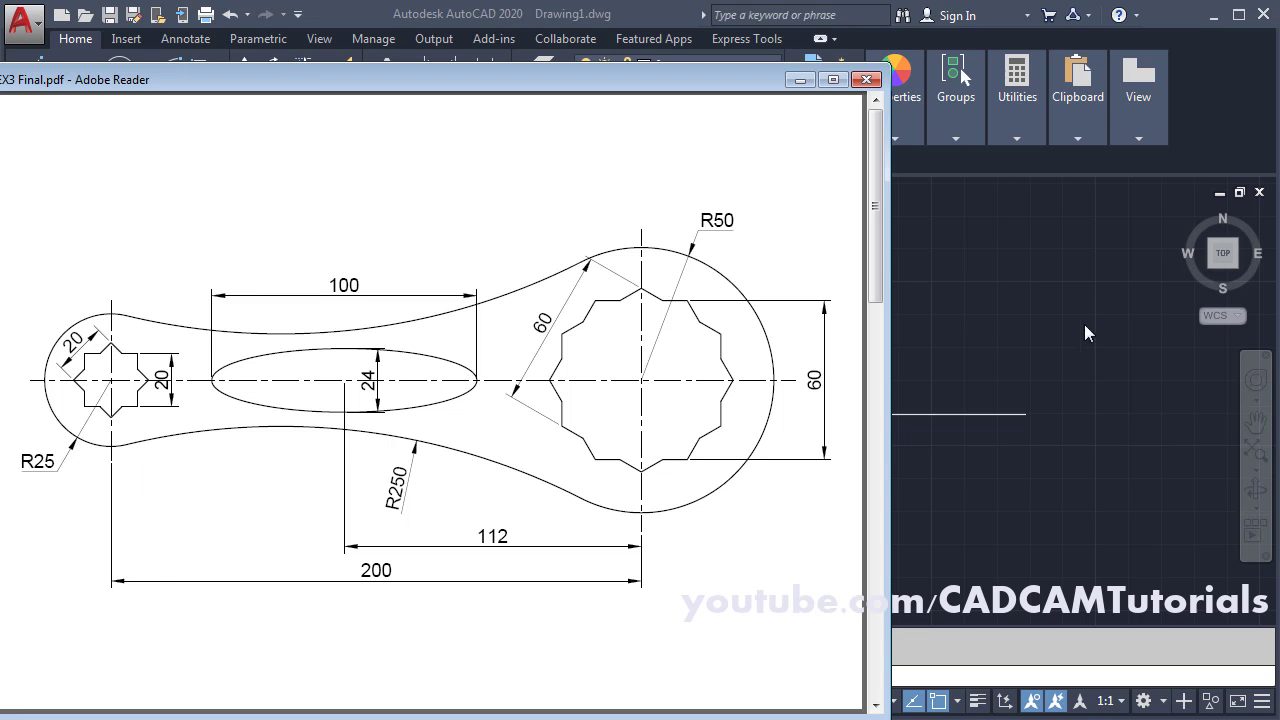
- Draw a radius-25 circle centred on the line's left end
left_click(1110, 294)
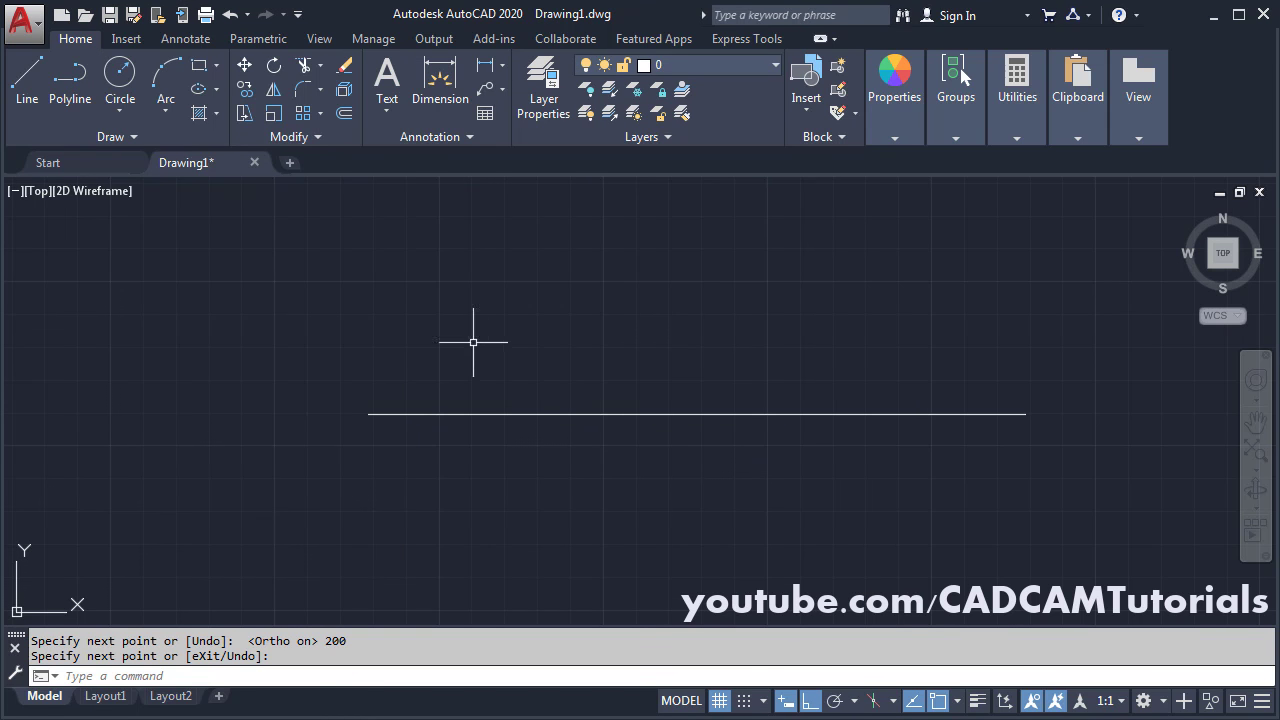
left_click(120, 85)
left_click(369, 413)
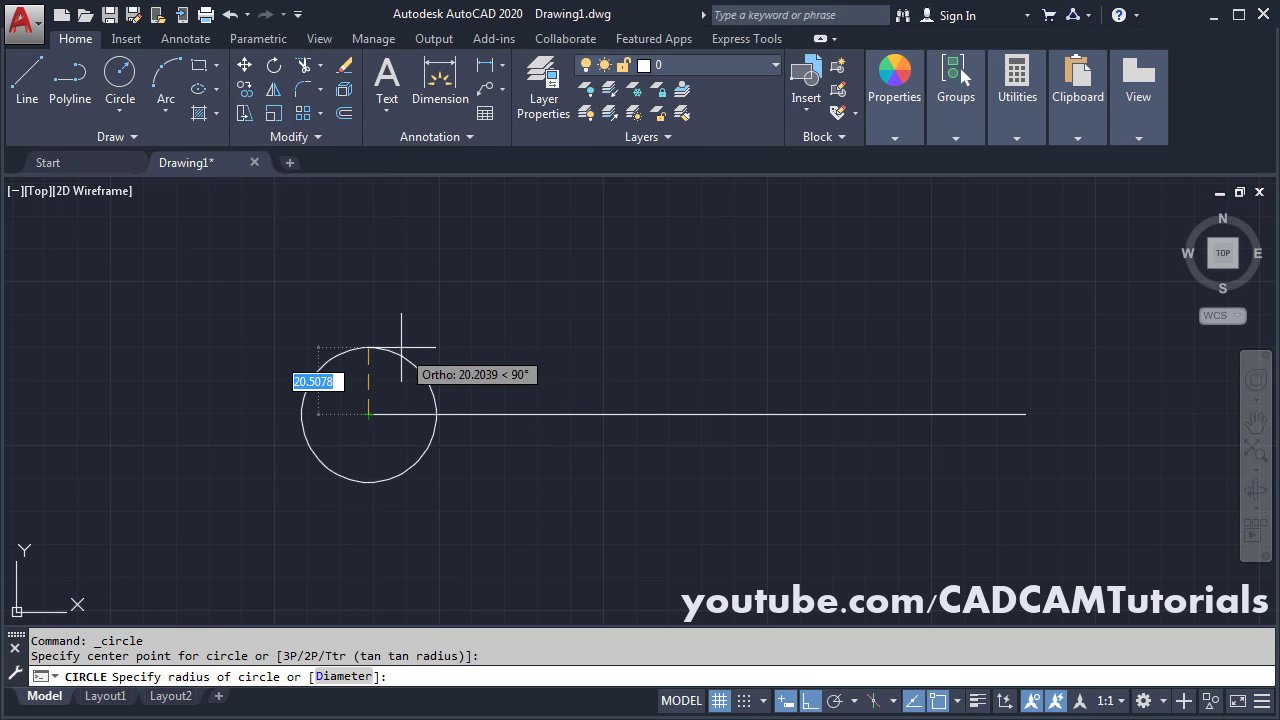
type("25")
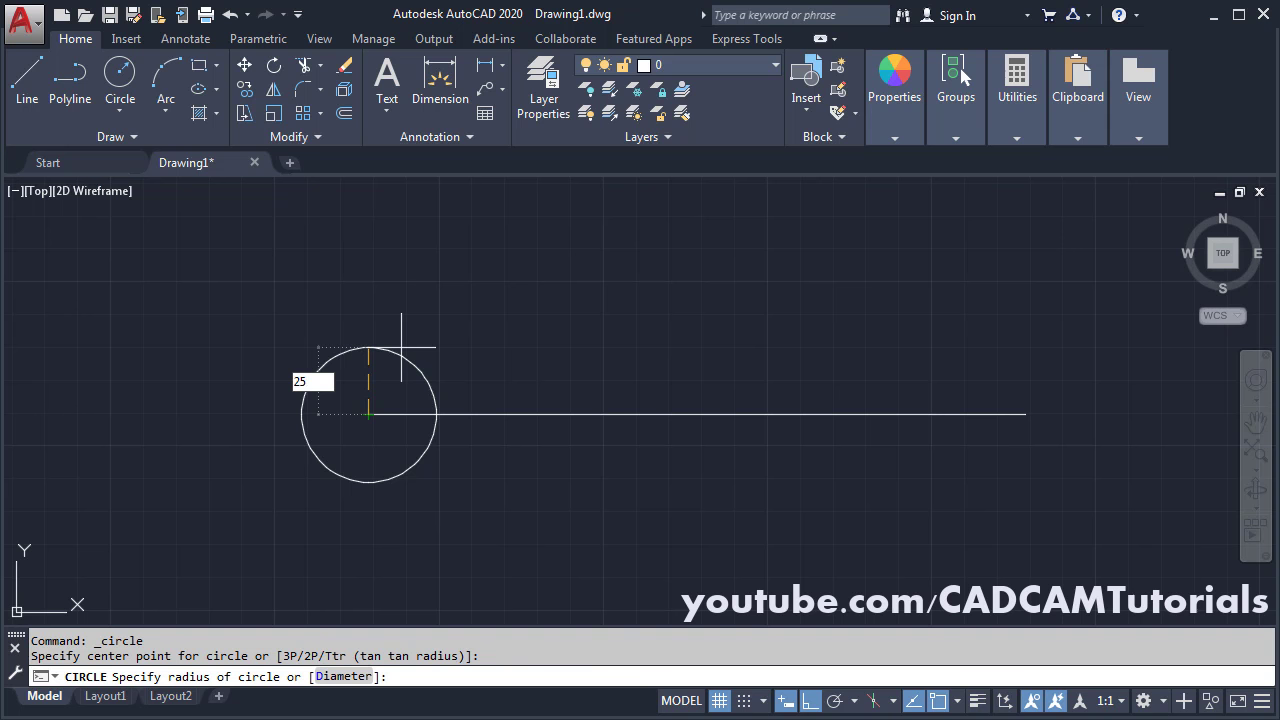
key("Return")
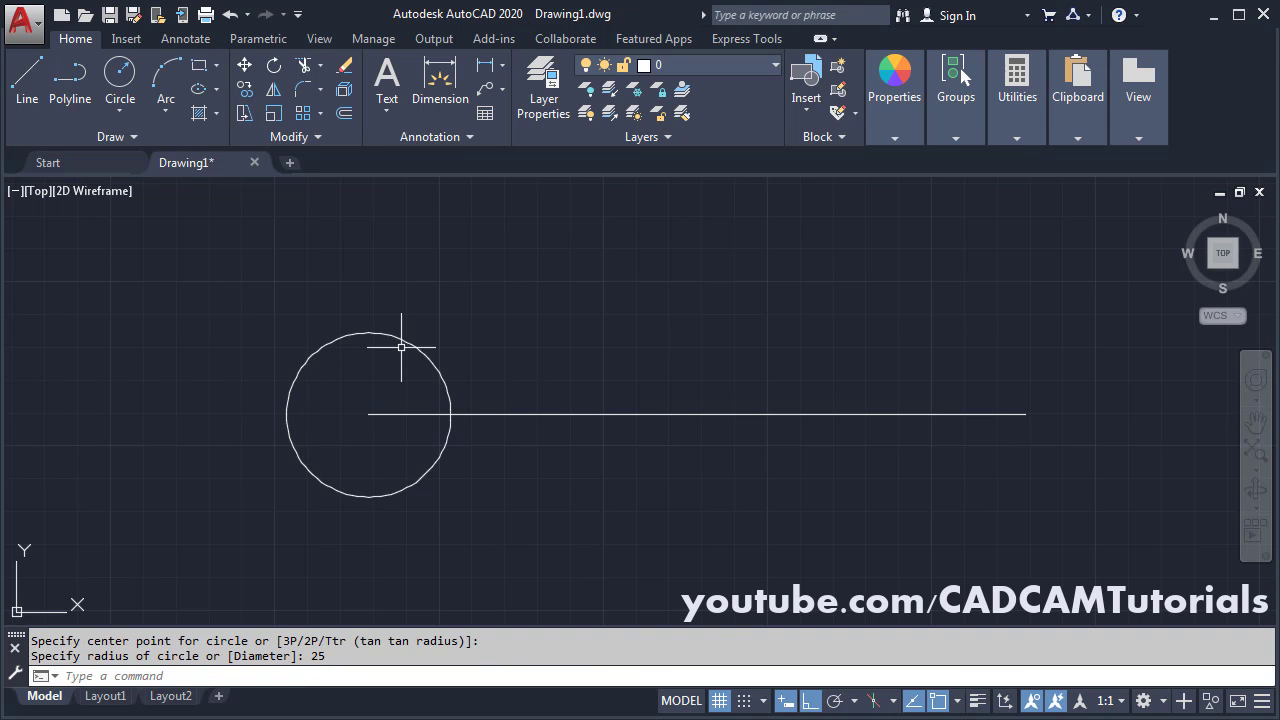
- Add a radius-50 circle at the line's right end, then check the reference PDF
key("Return")
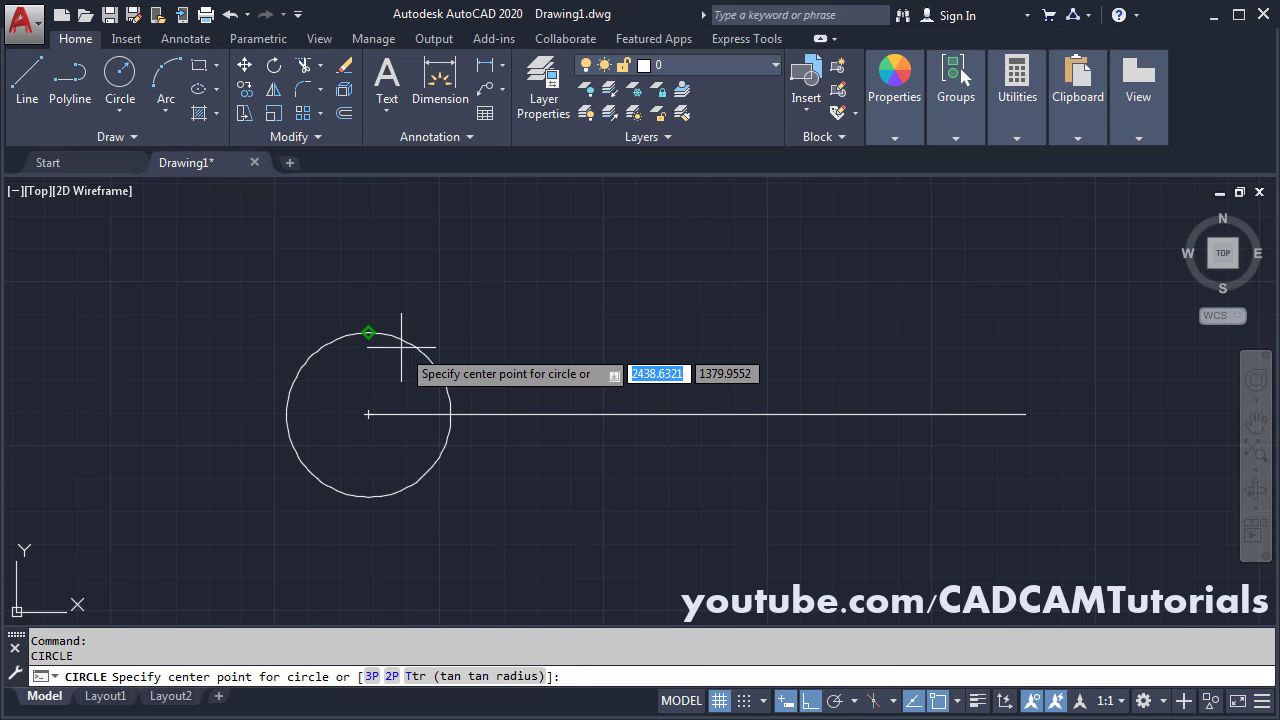
left_click(1025, 413)
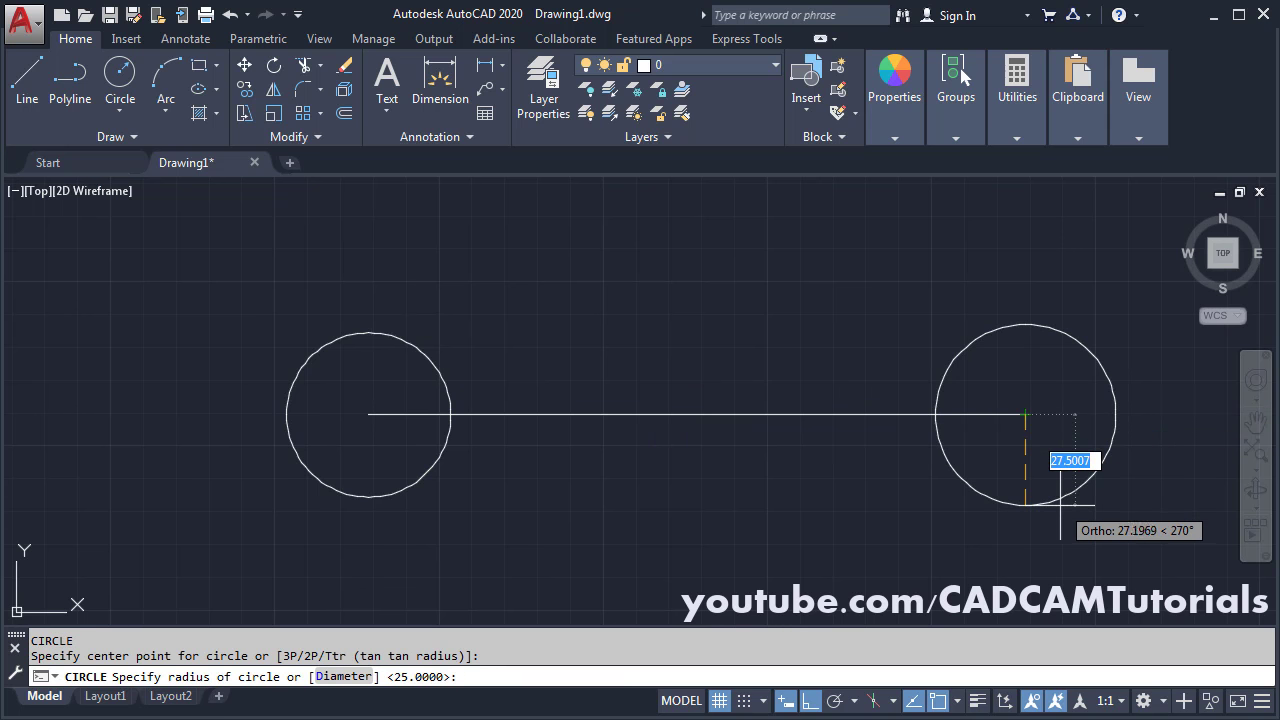
type("50")
key("Return")
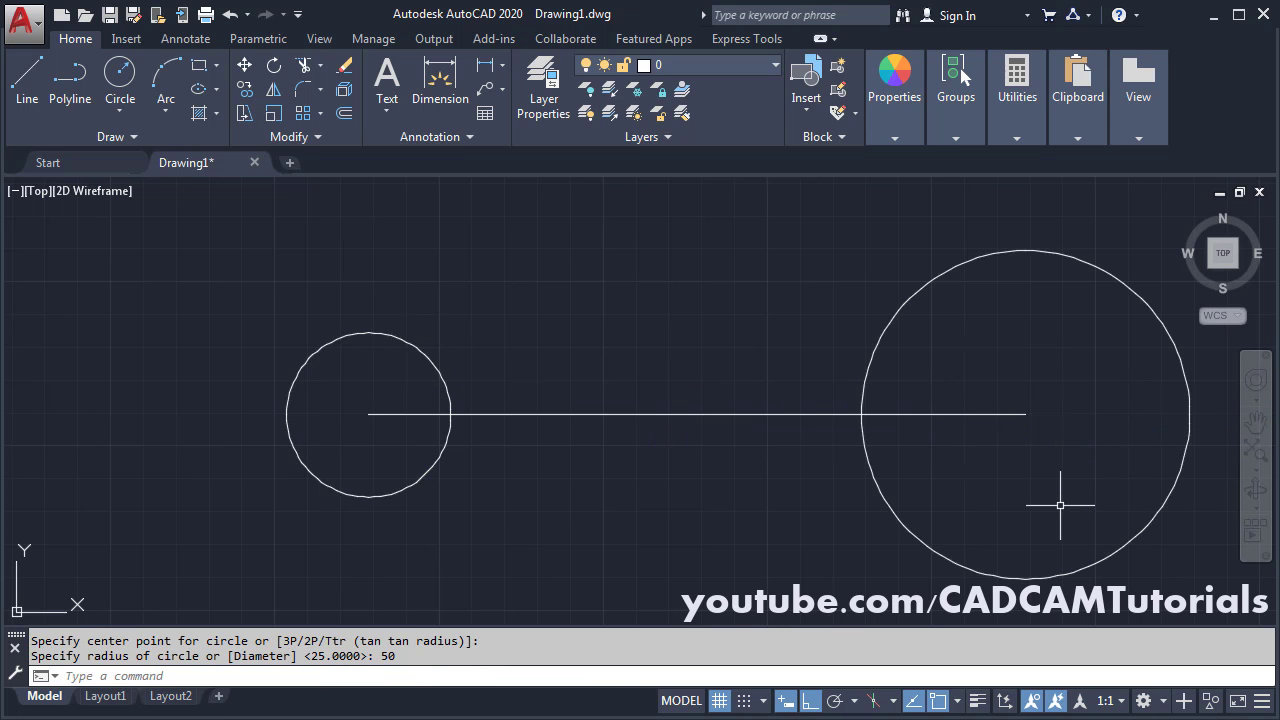
key("alt+Tab")
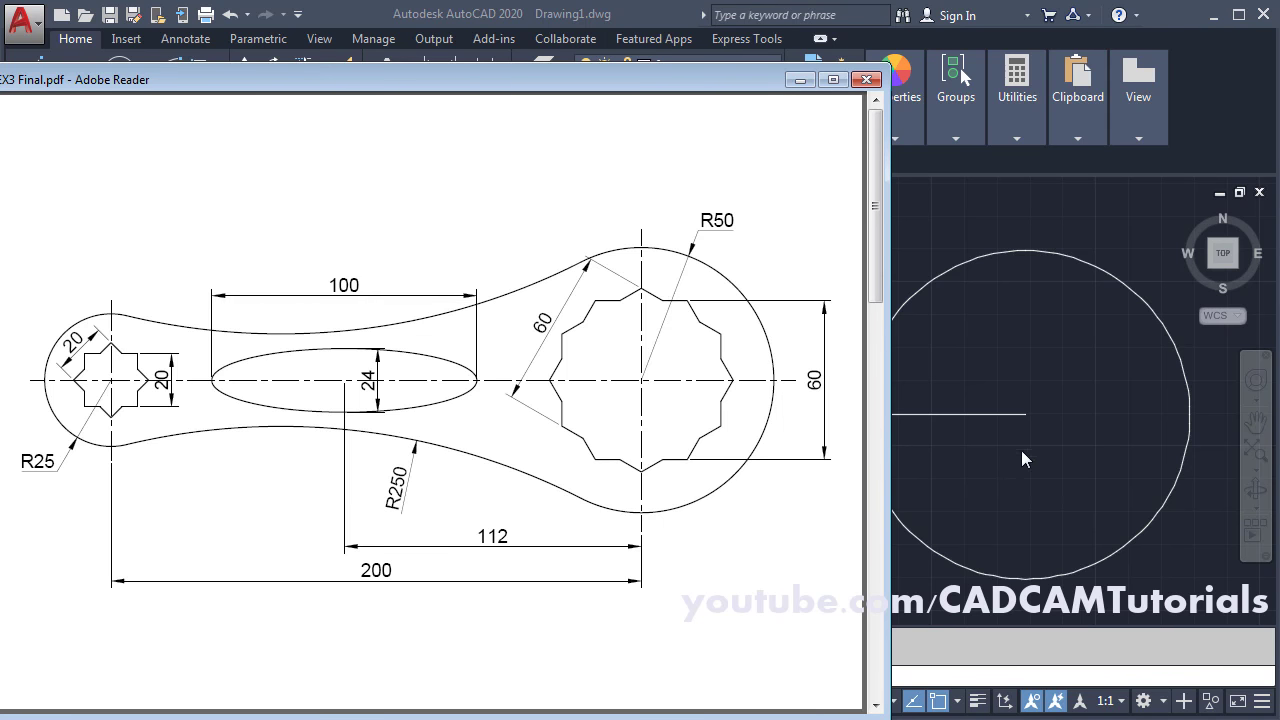
key("alt+Tab")
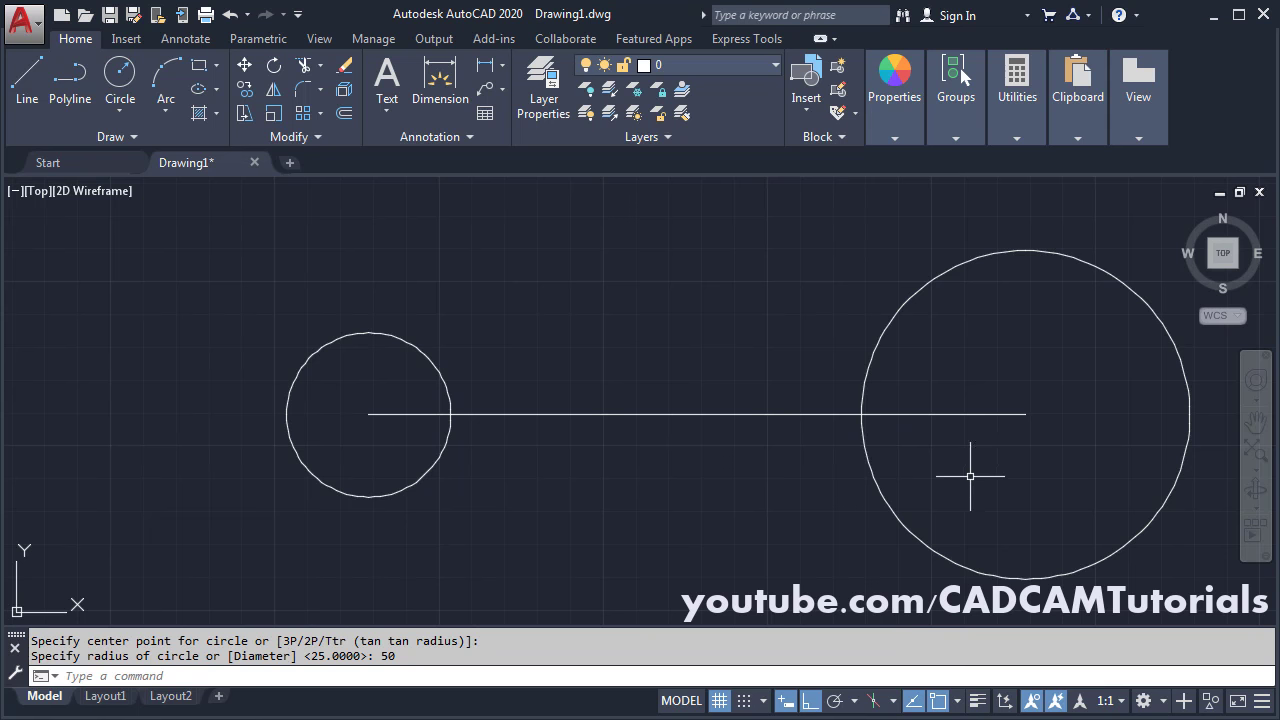
- Fillet the radius-25 and radius-50 circles with radius-250 arcs below and above the line
left_click(302, 100)
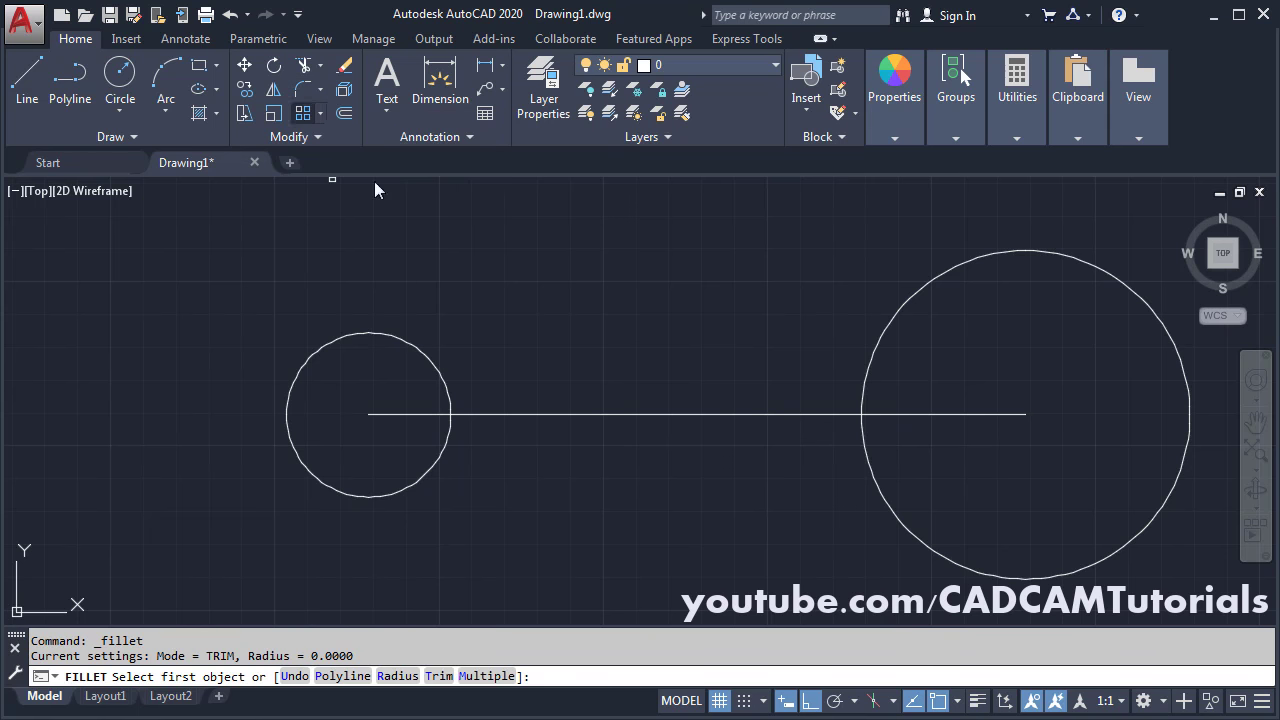
left_click(397, 676)
type("250")
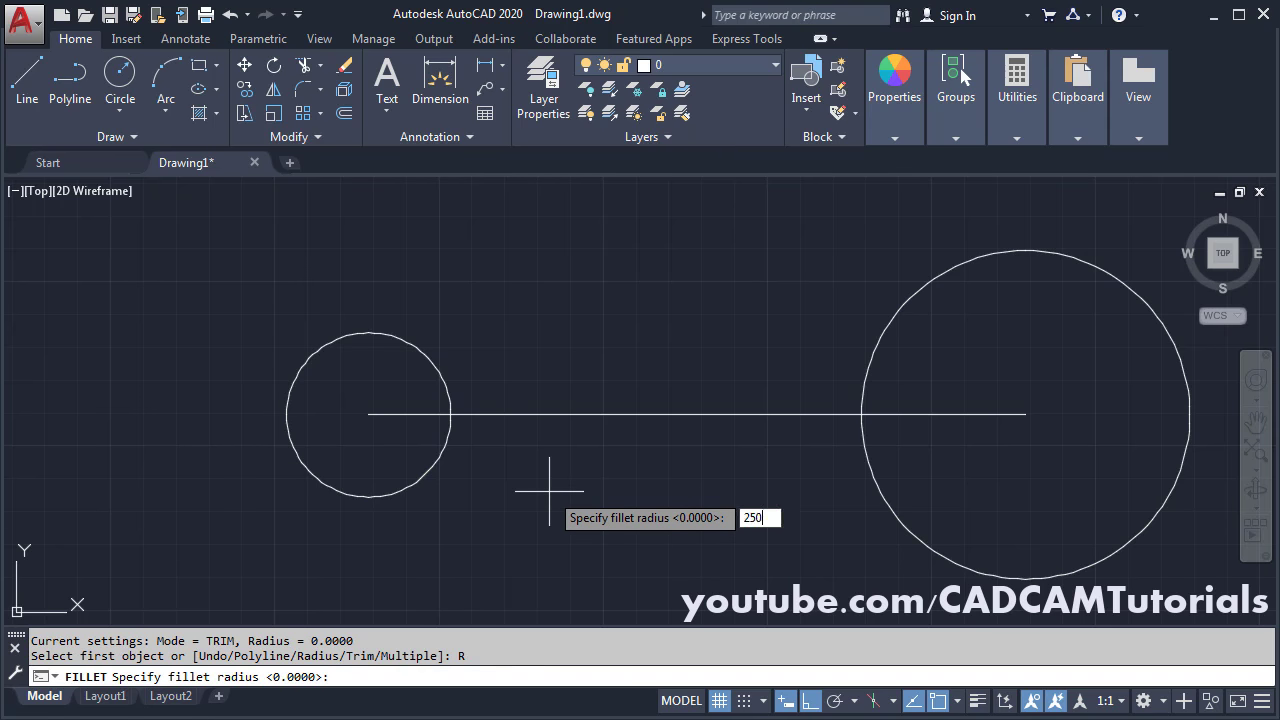
key("Return")
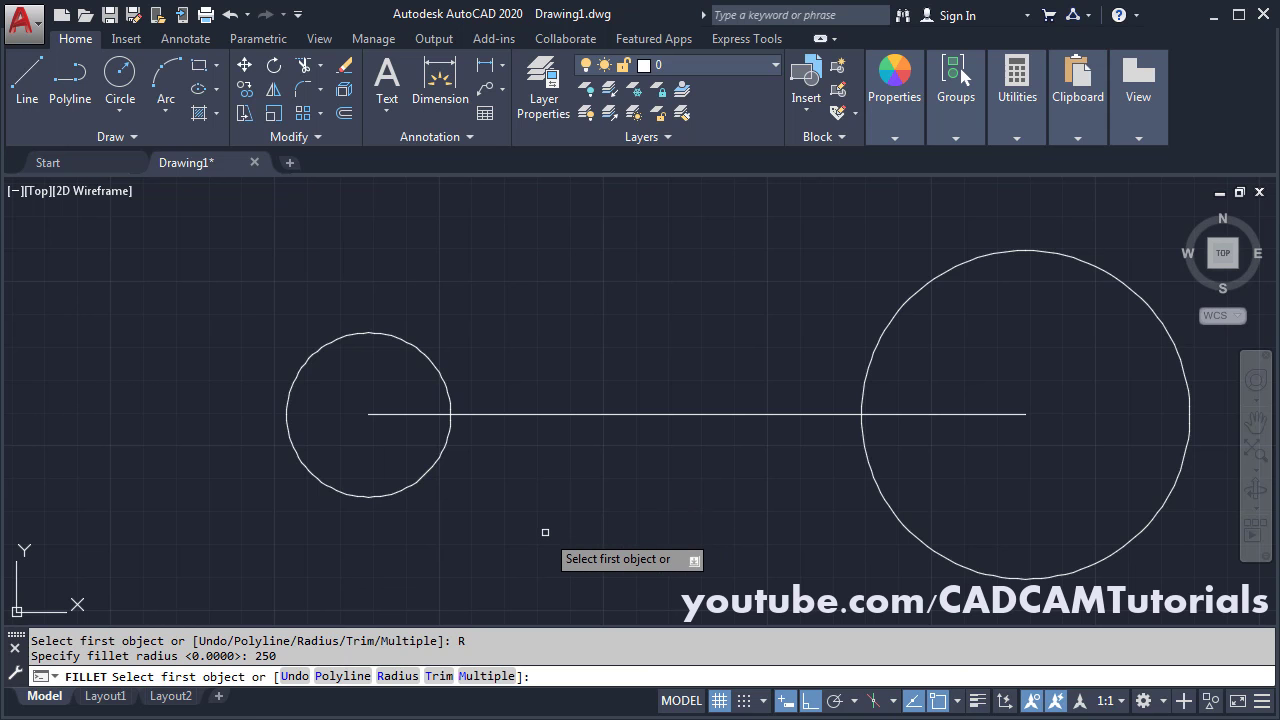
left_click(487, 677)
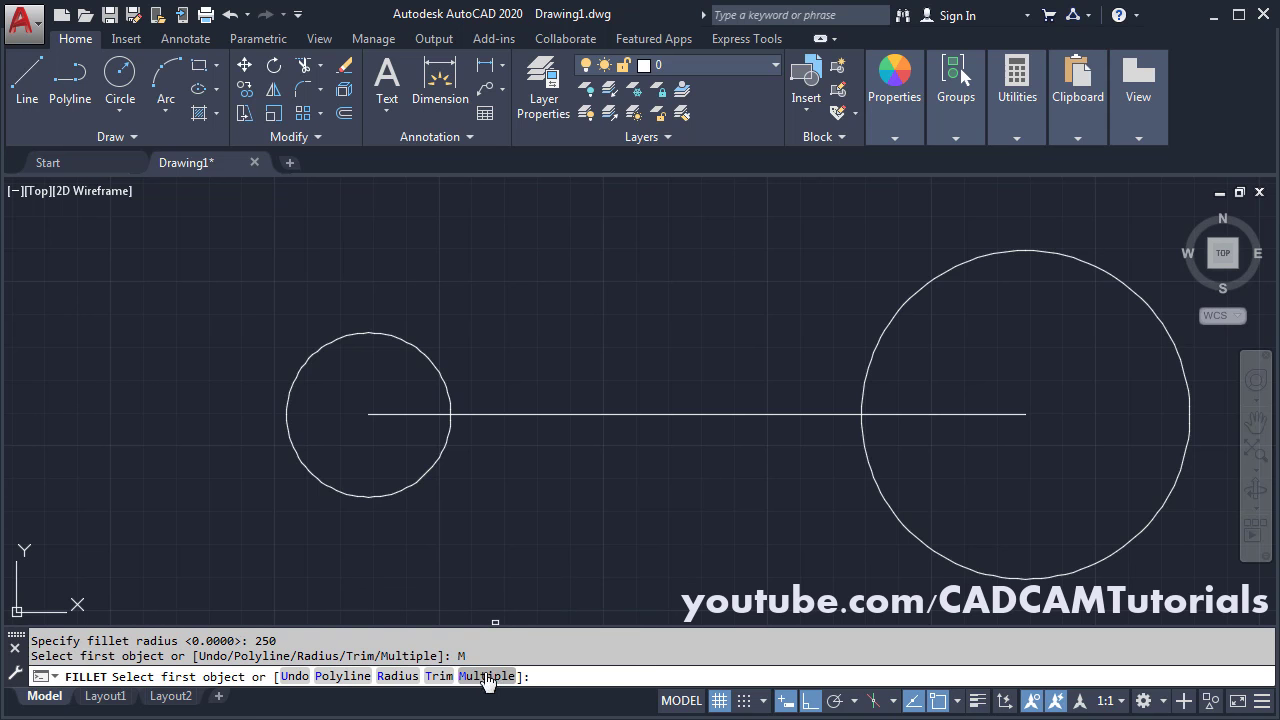
left_click(404, 492)
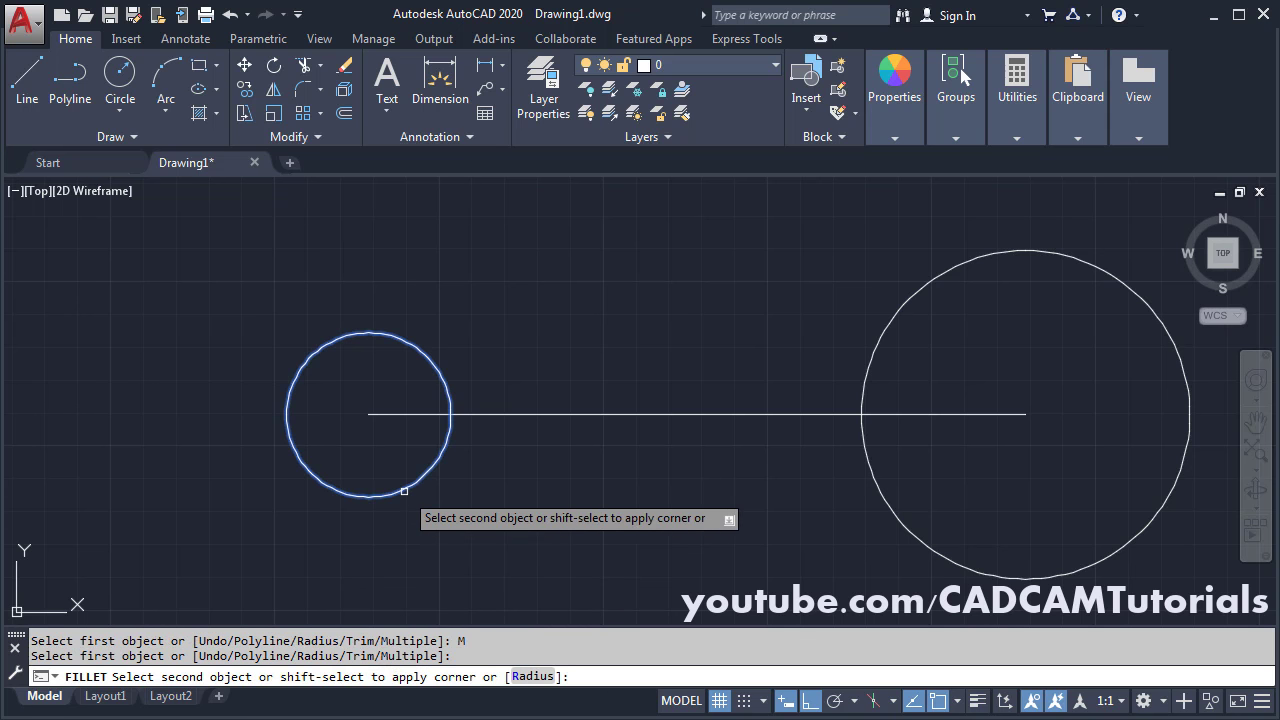
left_click(912, 540)
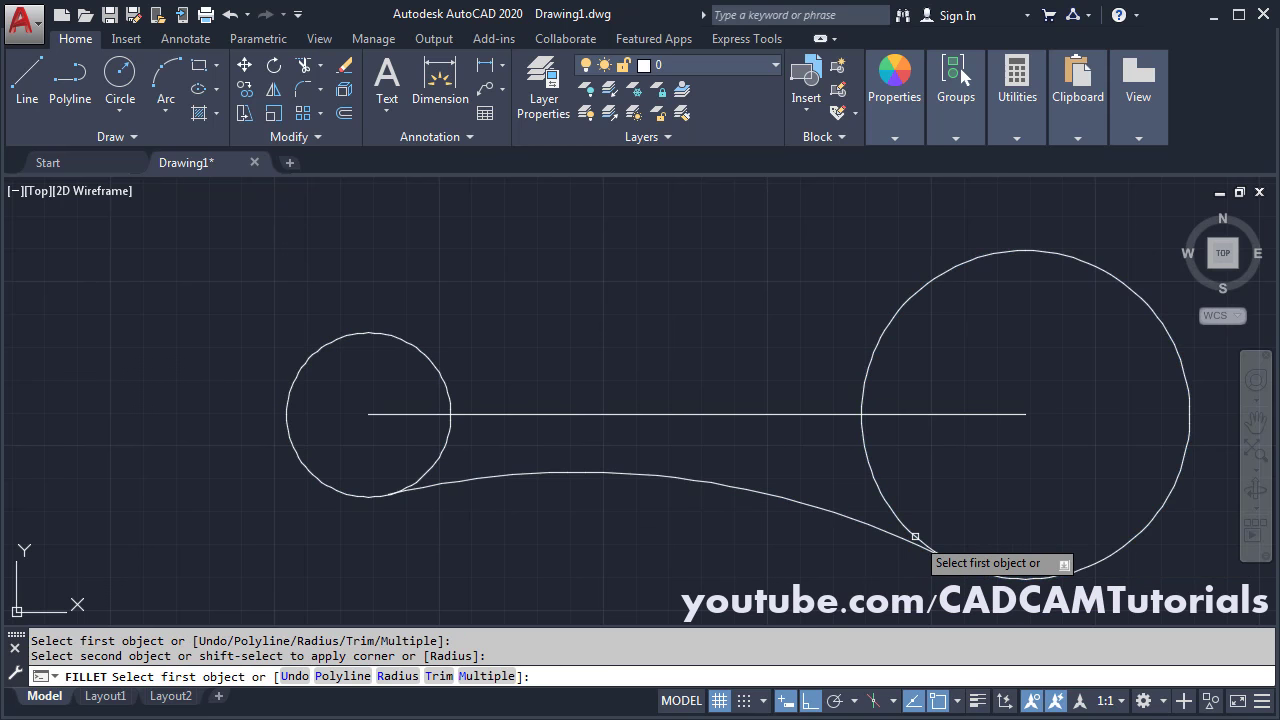
left_click(410, 344)
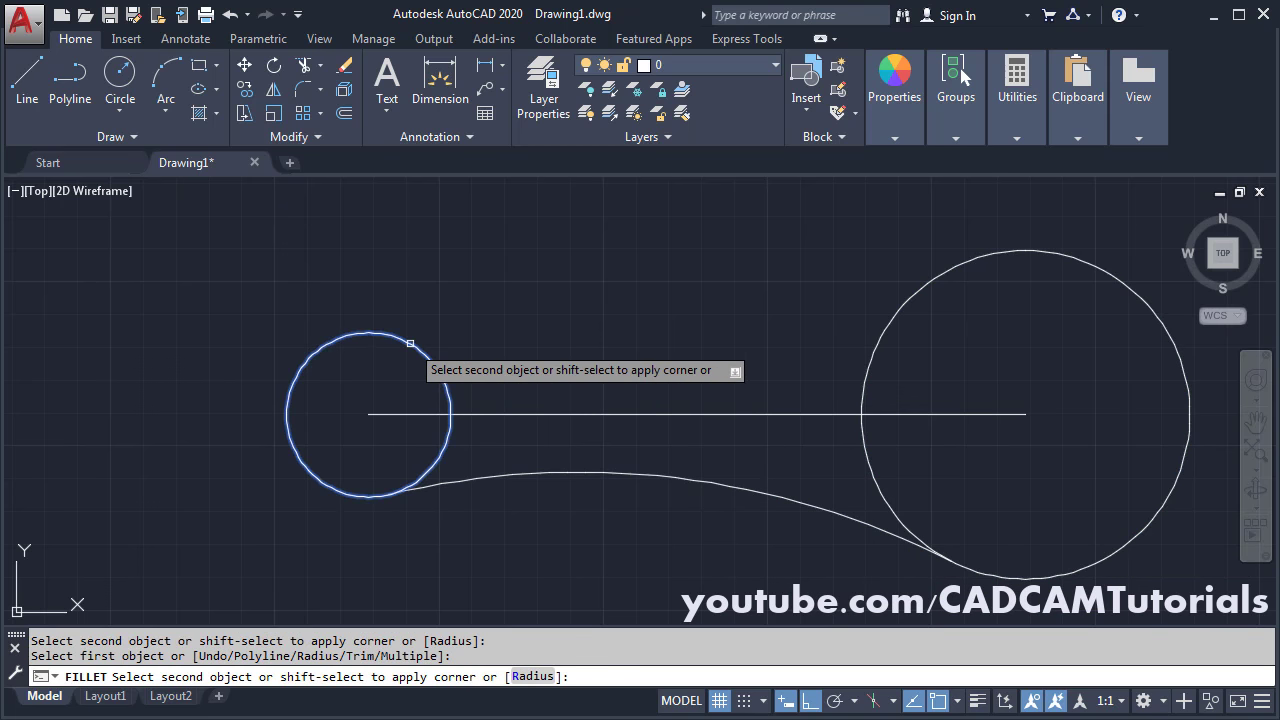
left_click(931, 295)
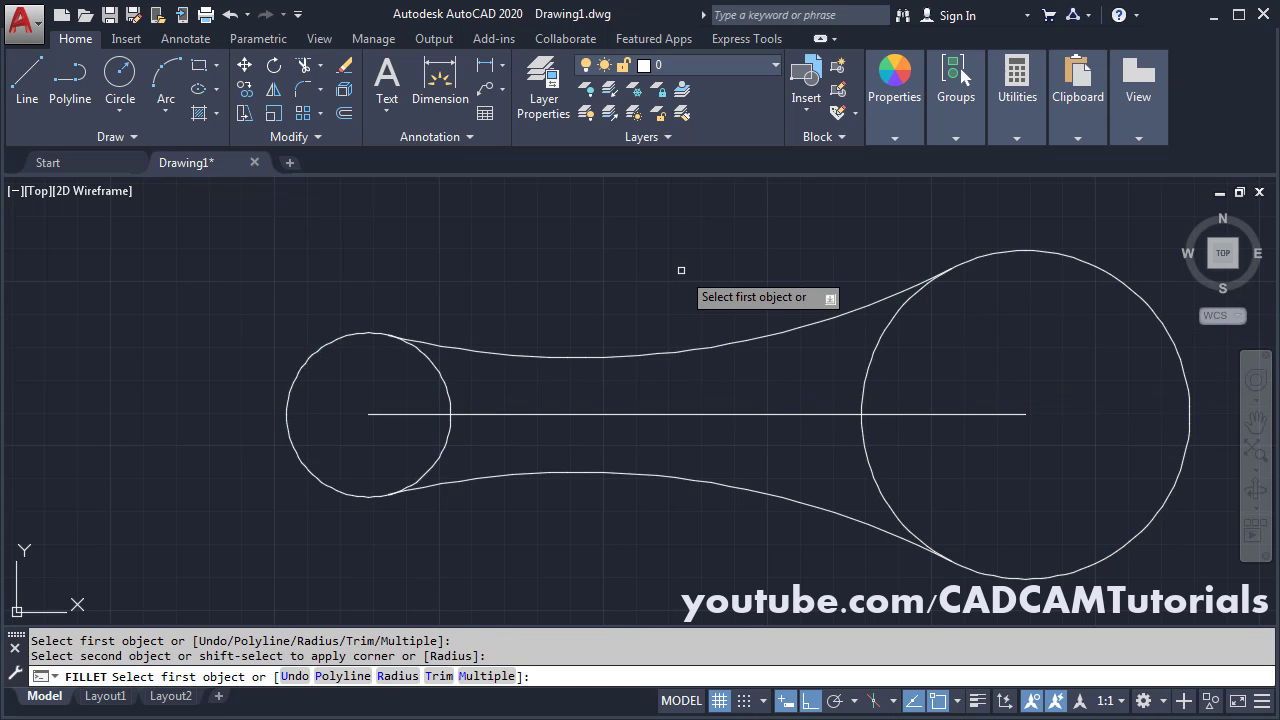
key("Return")
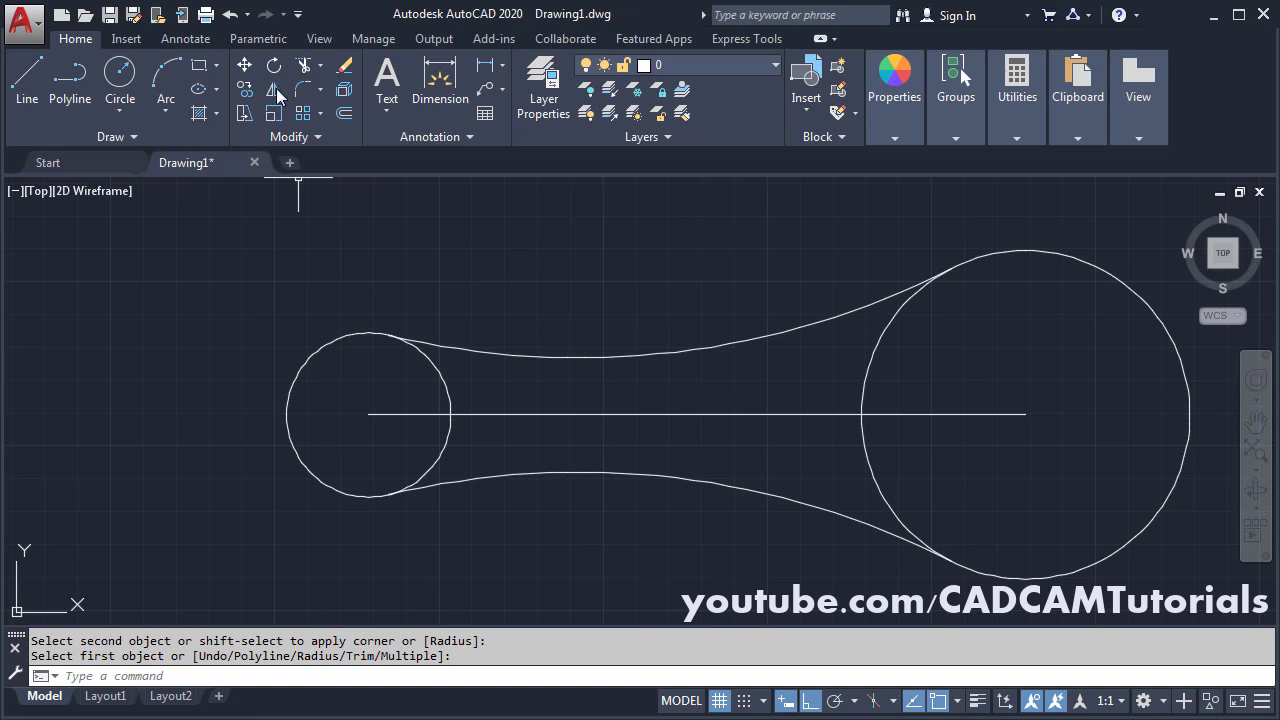
- Trim the four inner arcs of the small and large circles, then view the reference PDF
left_click(304, 66)
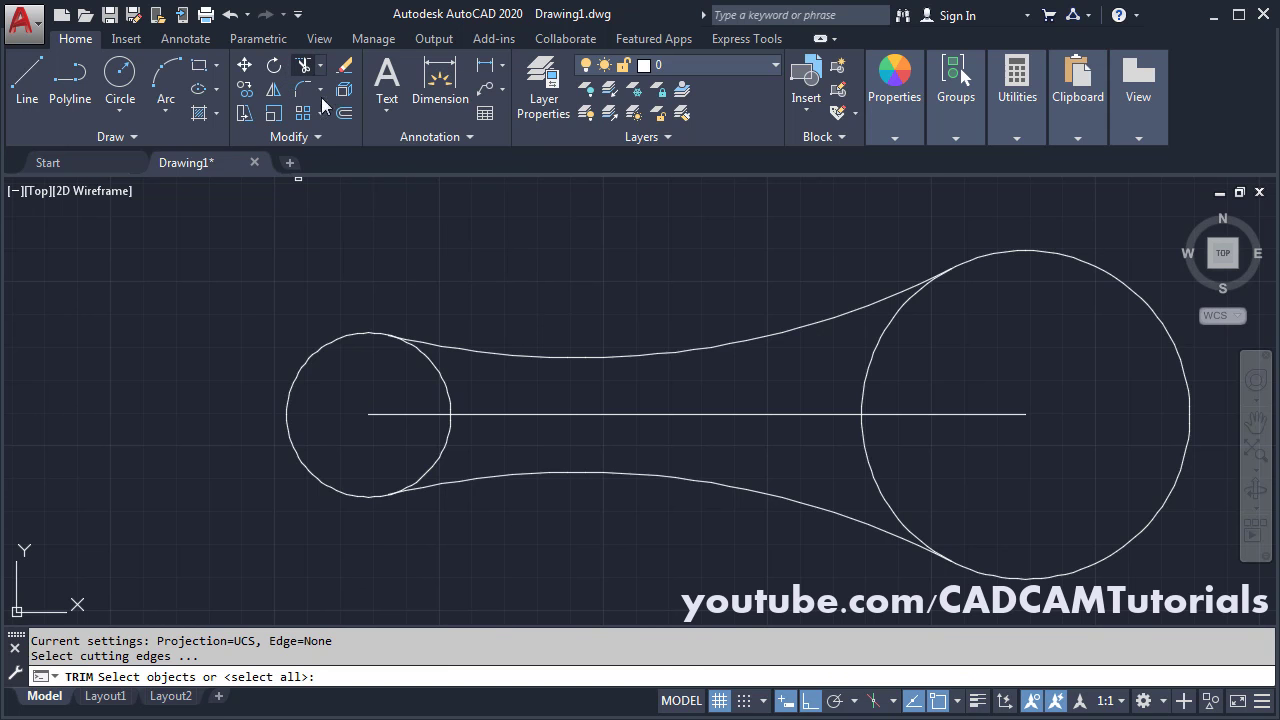
key("Return")
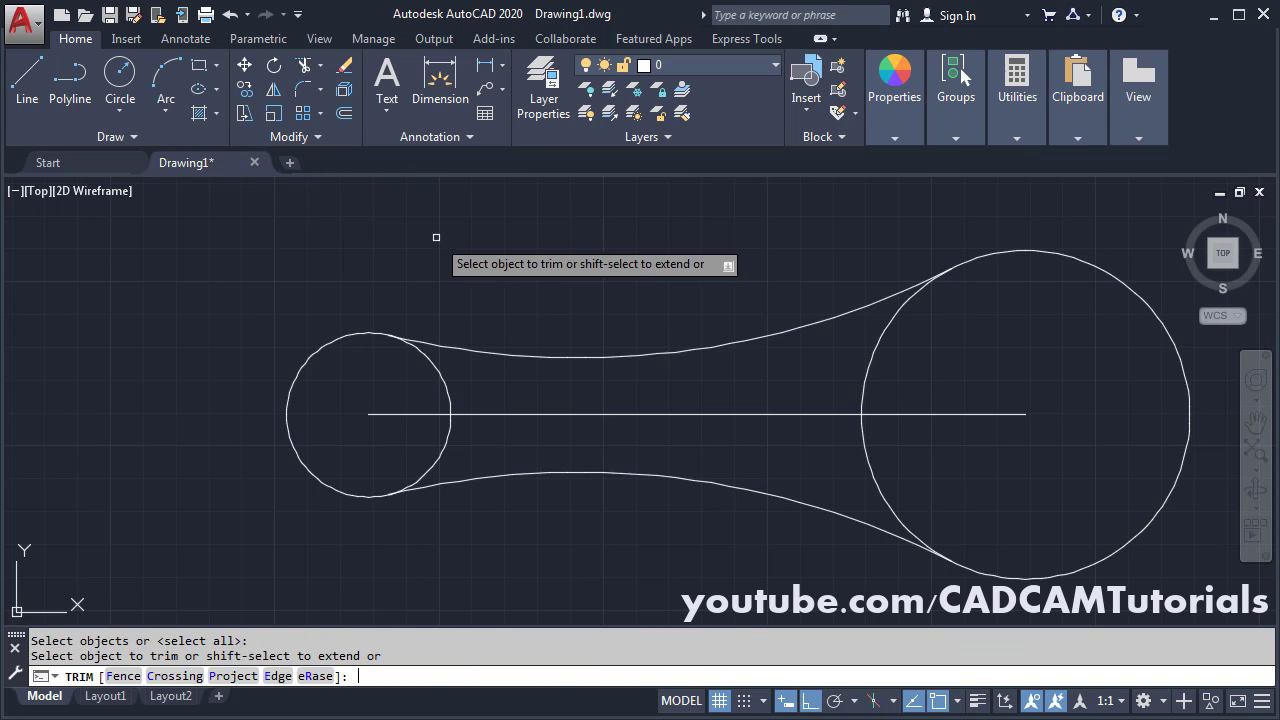
left_click(434, 365)
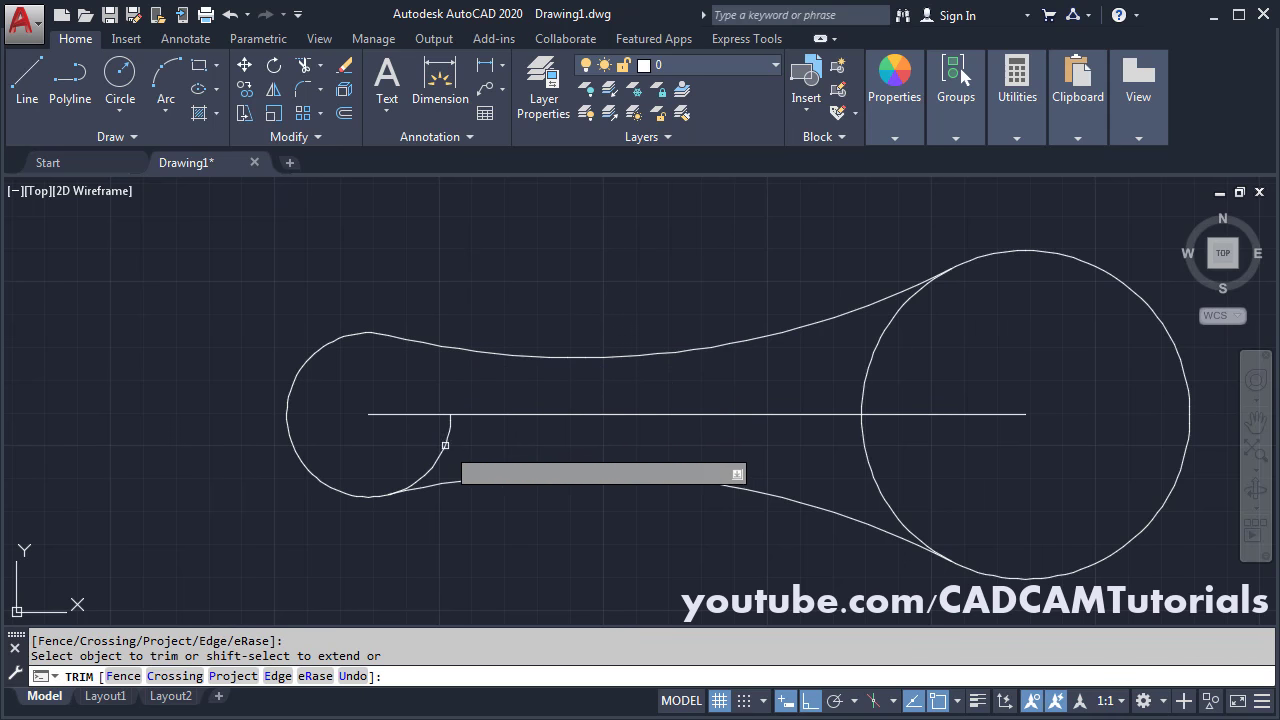
left_click(449, 437)
left_click(873, 482)
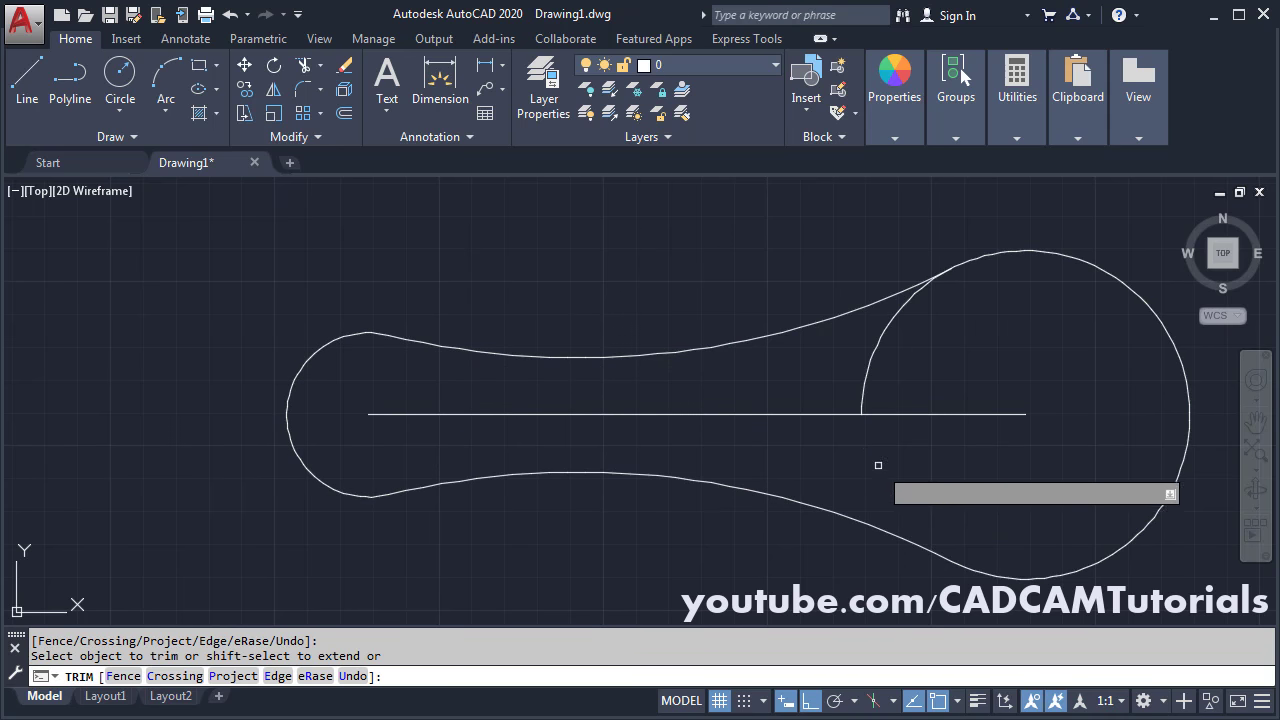
left_click(875, 351)
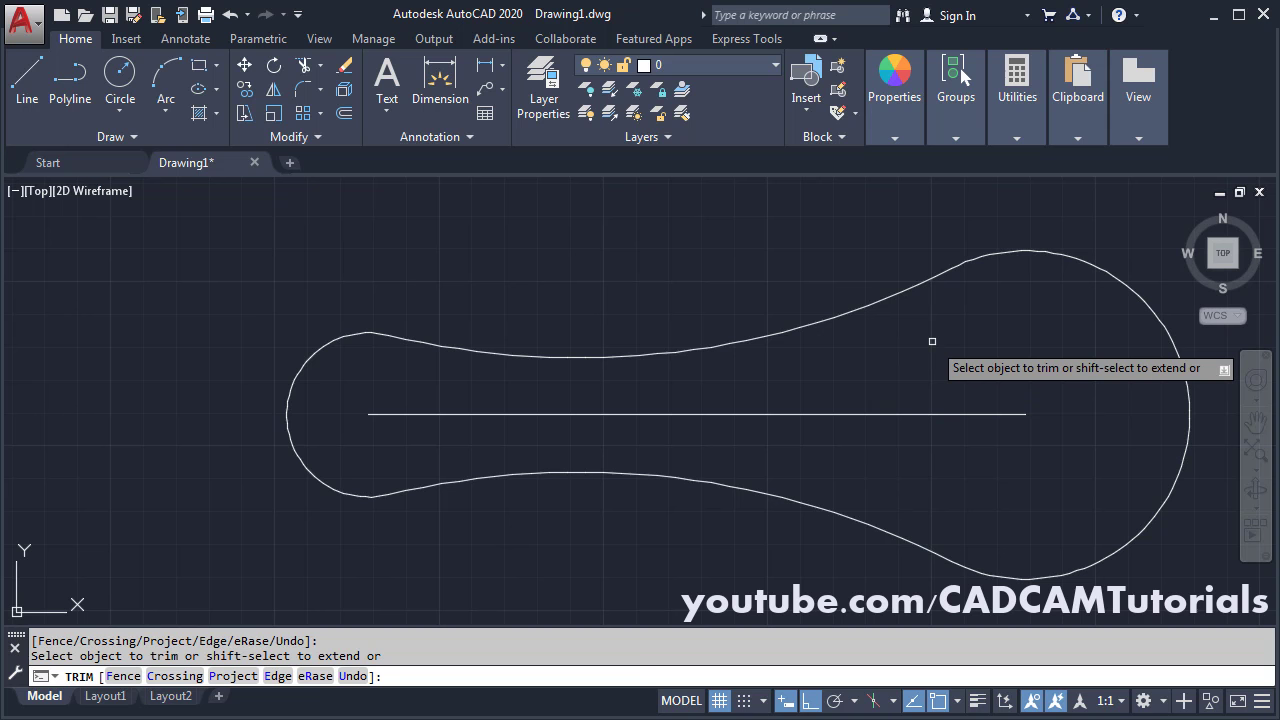
key("alt+Tab")
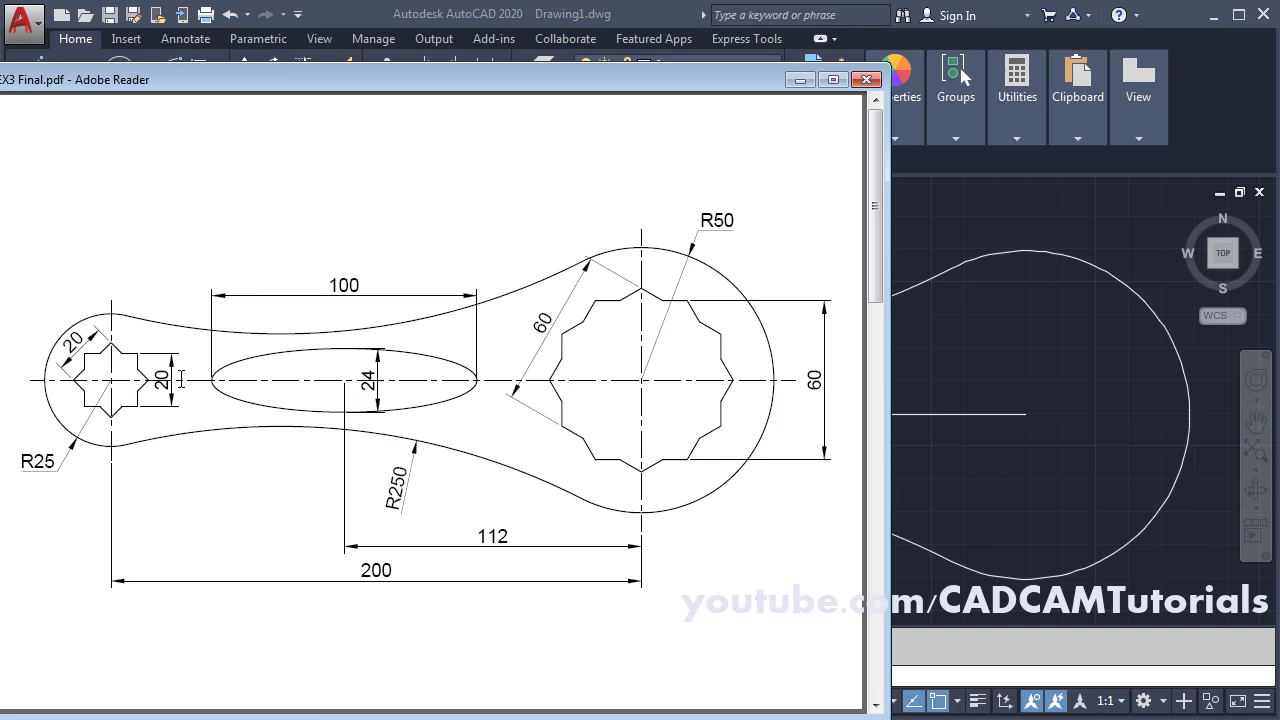
- Draw a 4-sided polygon circumscribed at radius 10 on the line's left endpoint
left_click(945, 346)
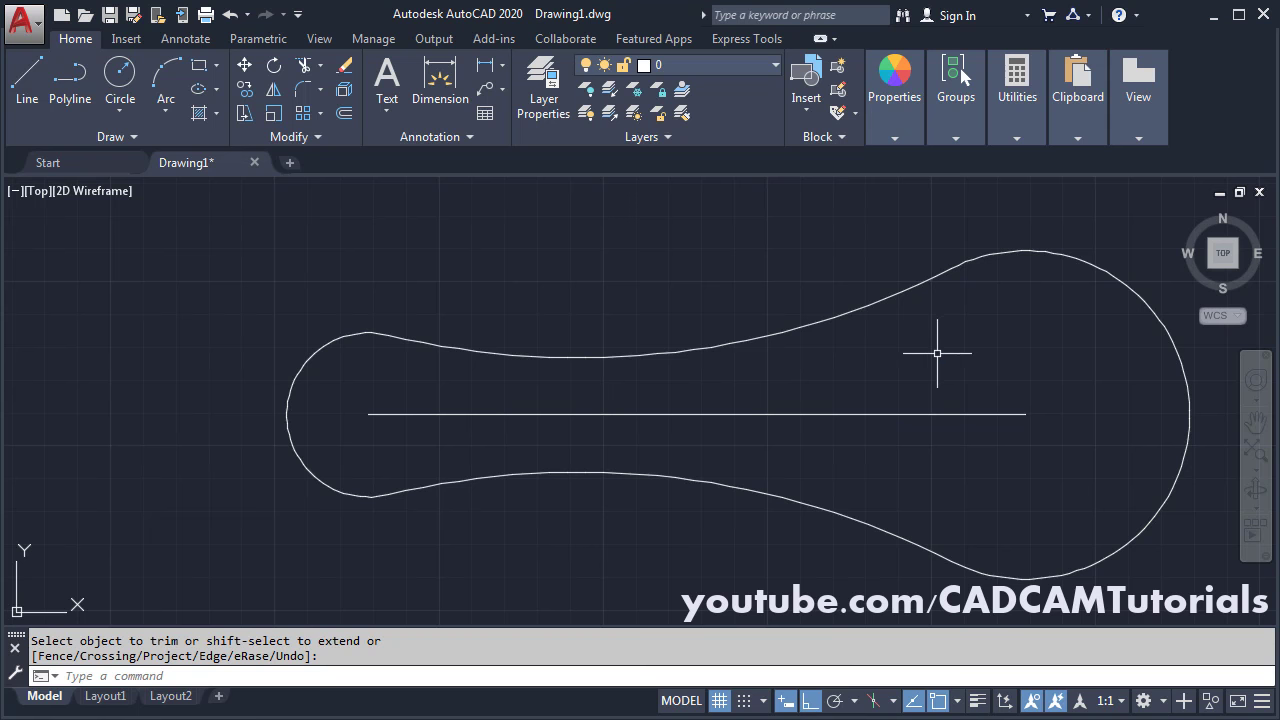
left_click(217, 65)
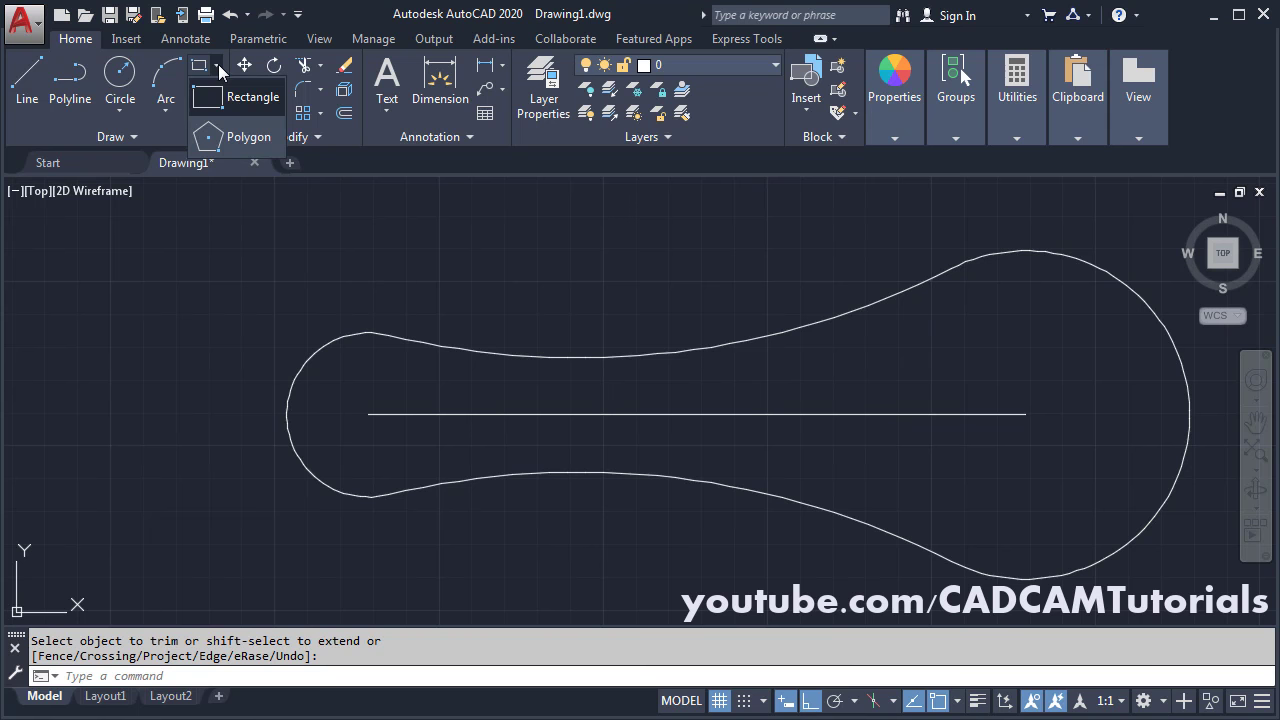
left_click(243, 139)
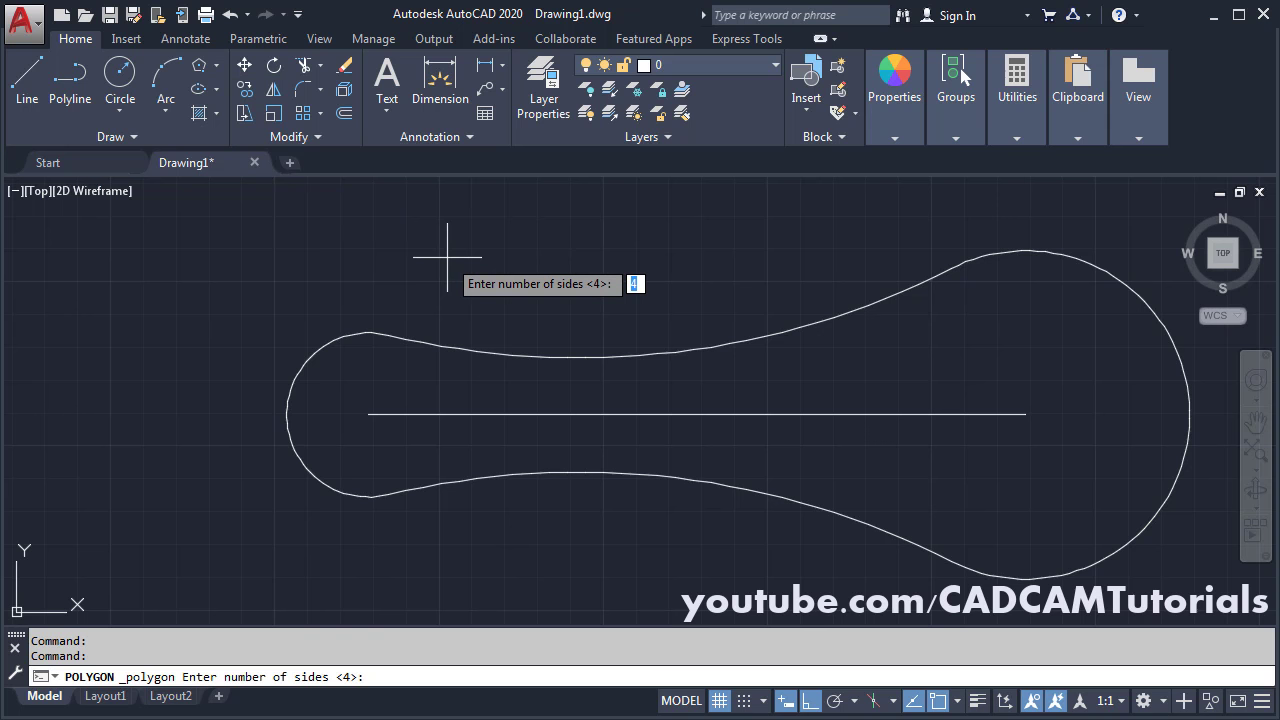
type("4")
key("Return")
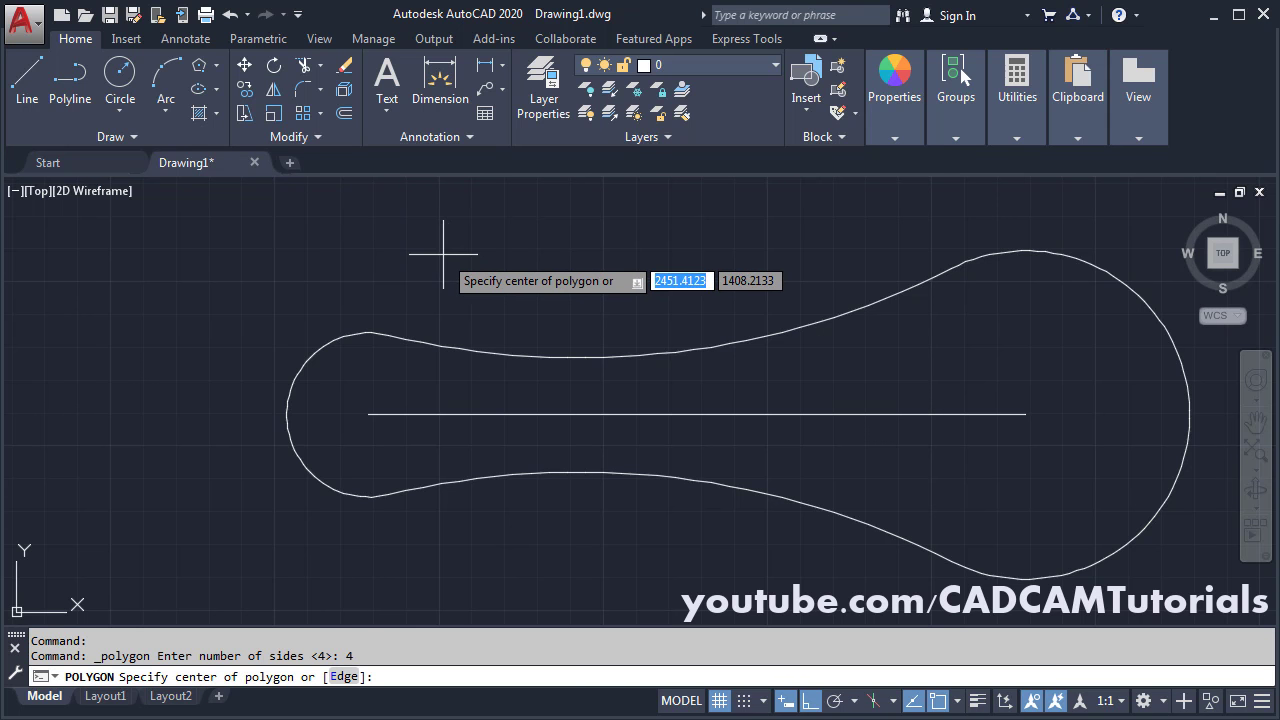
left_click(368, 414)
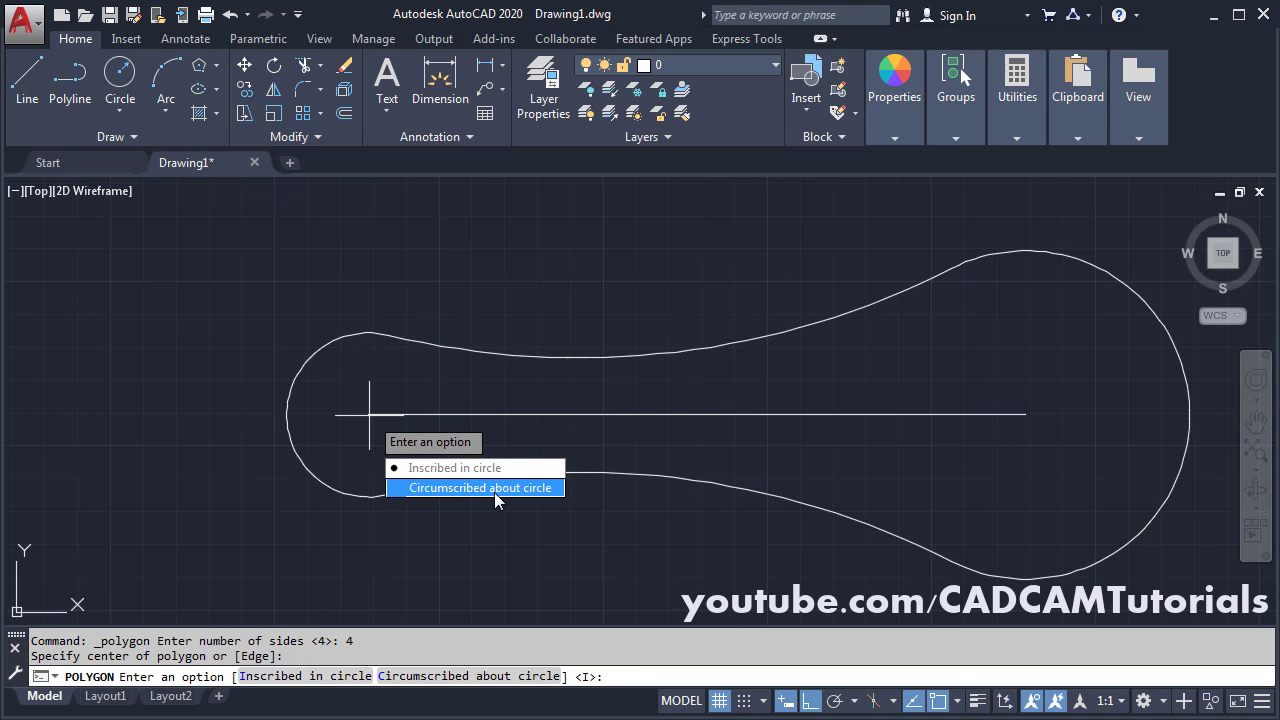
left_click(467, 488)
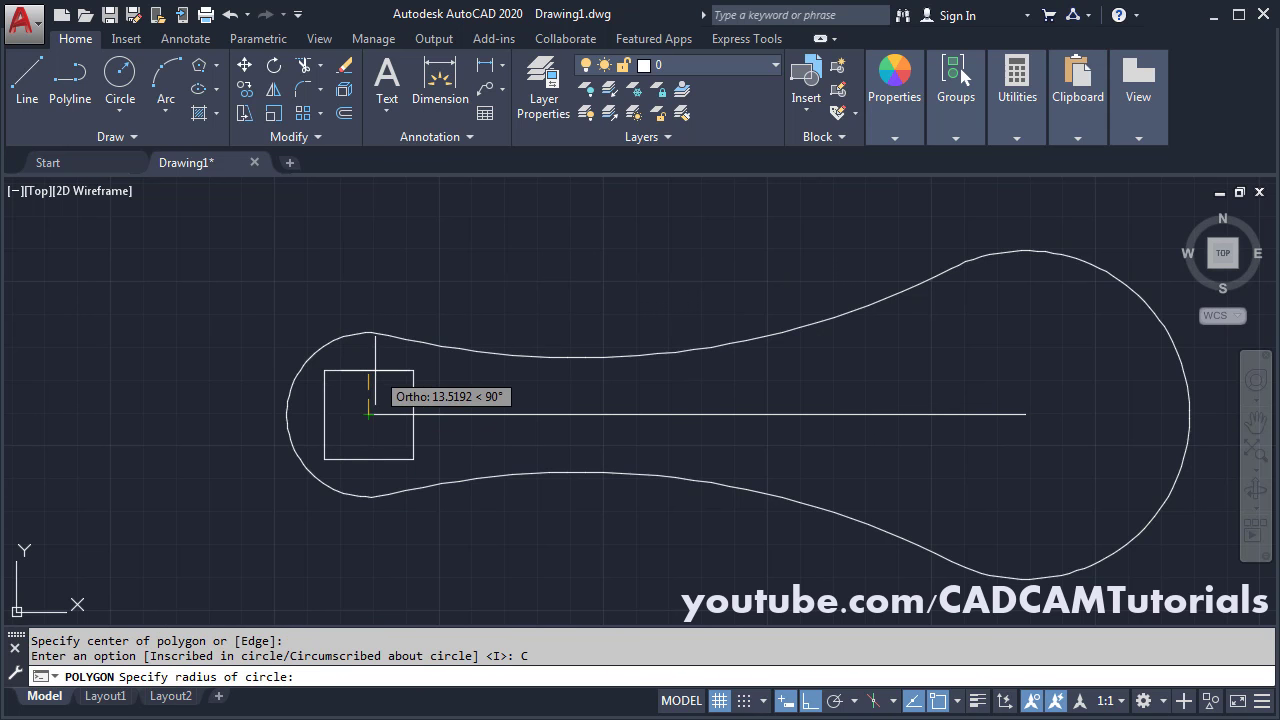
type("10")
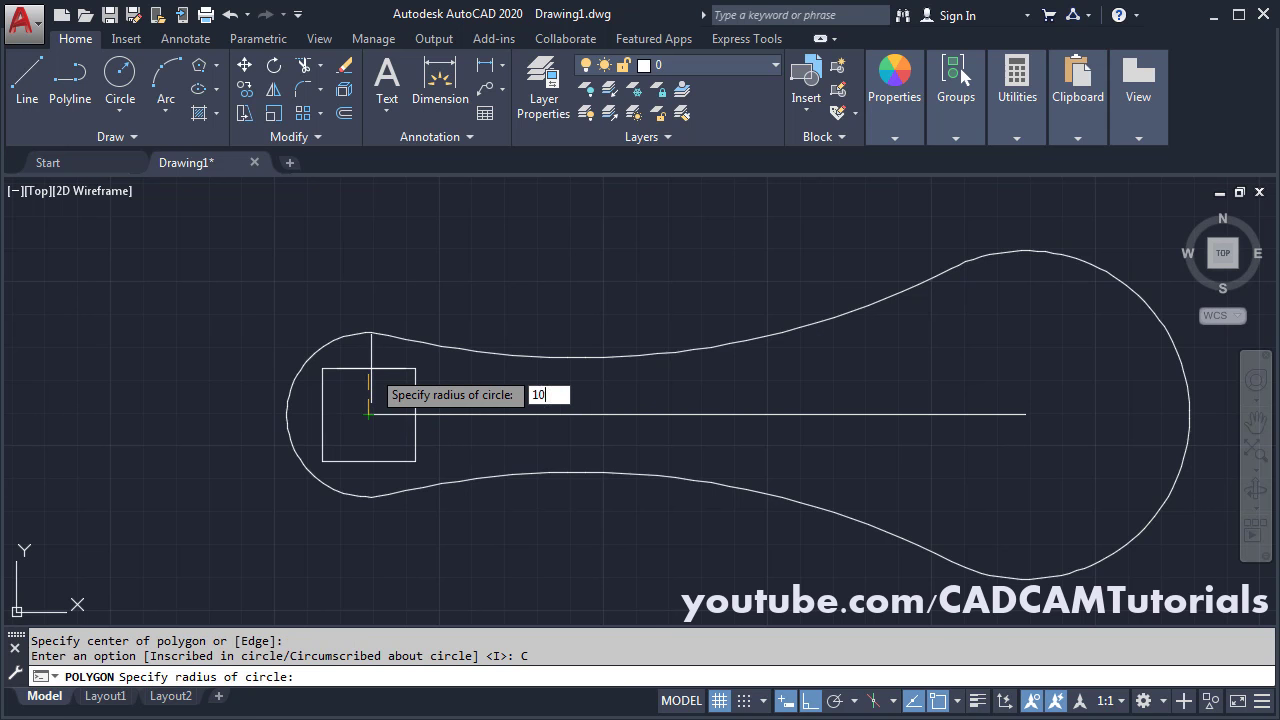
key("Return")
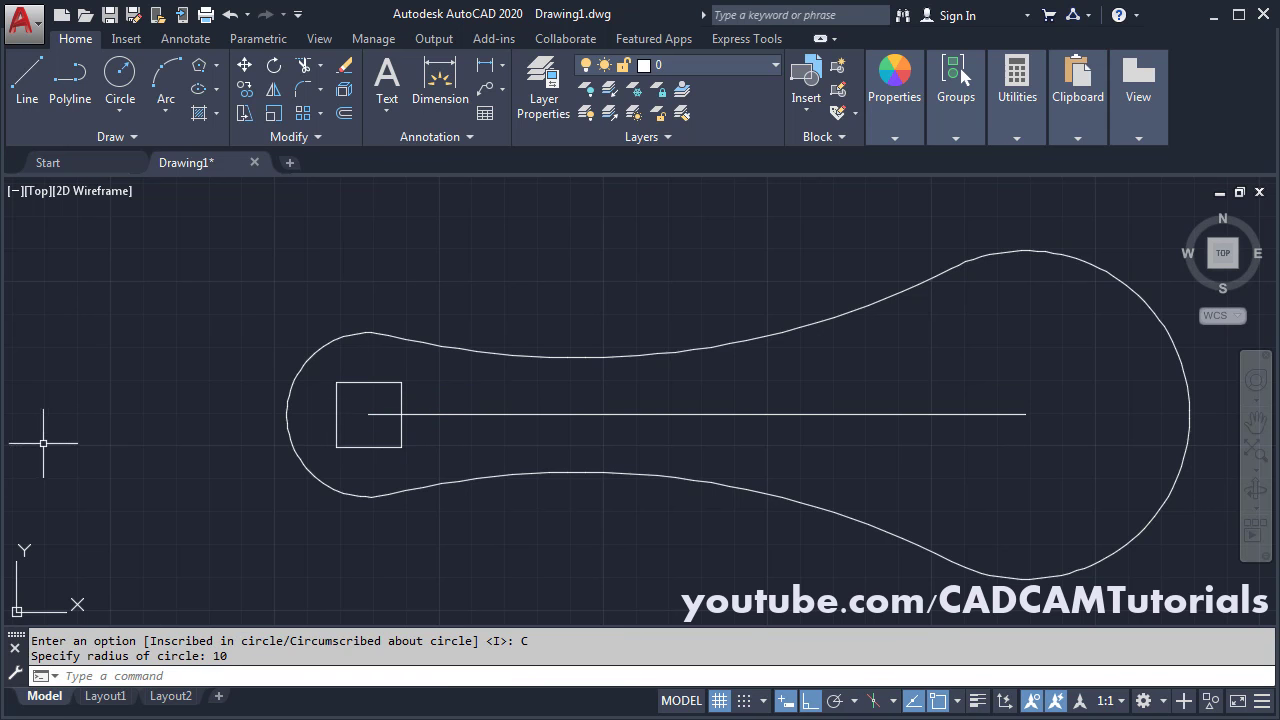
key("alt+Tab")
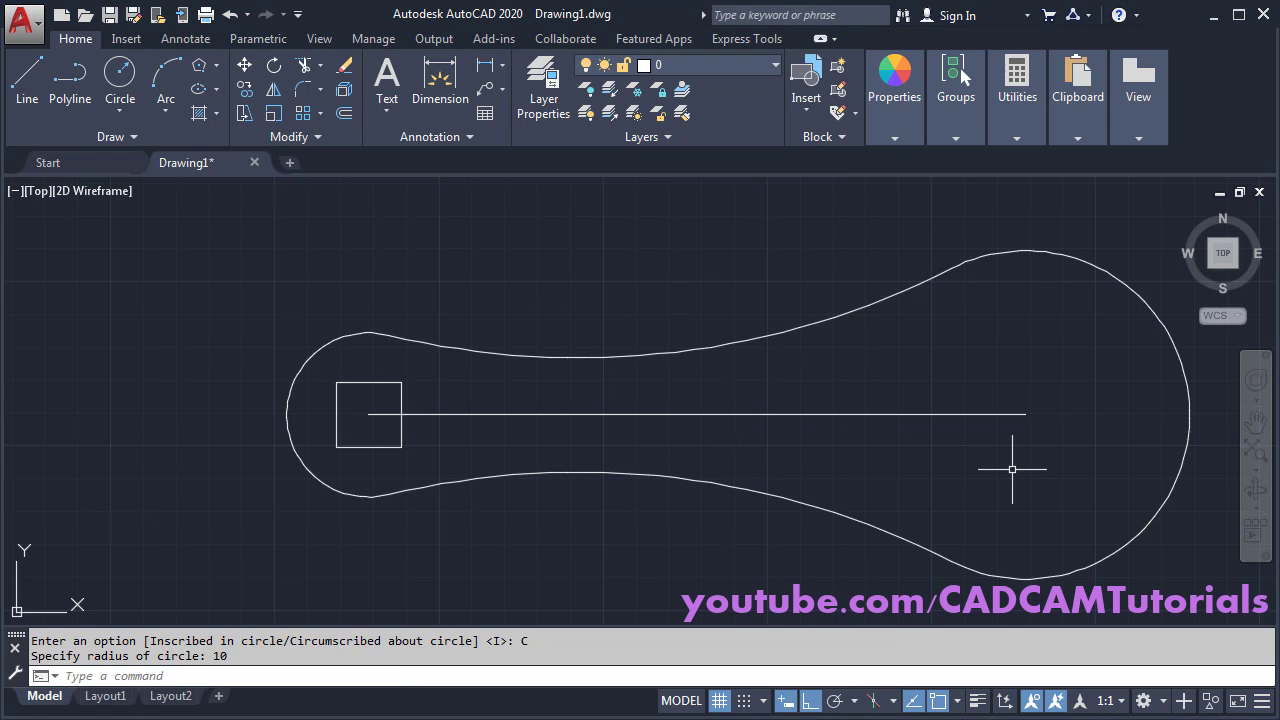
scroll(365, 418, "up", 2)
- With Ortho off, draw a 10-unit line at 45° from the square's centre
middle_click_drag(356, 422, 400, 410)
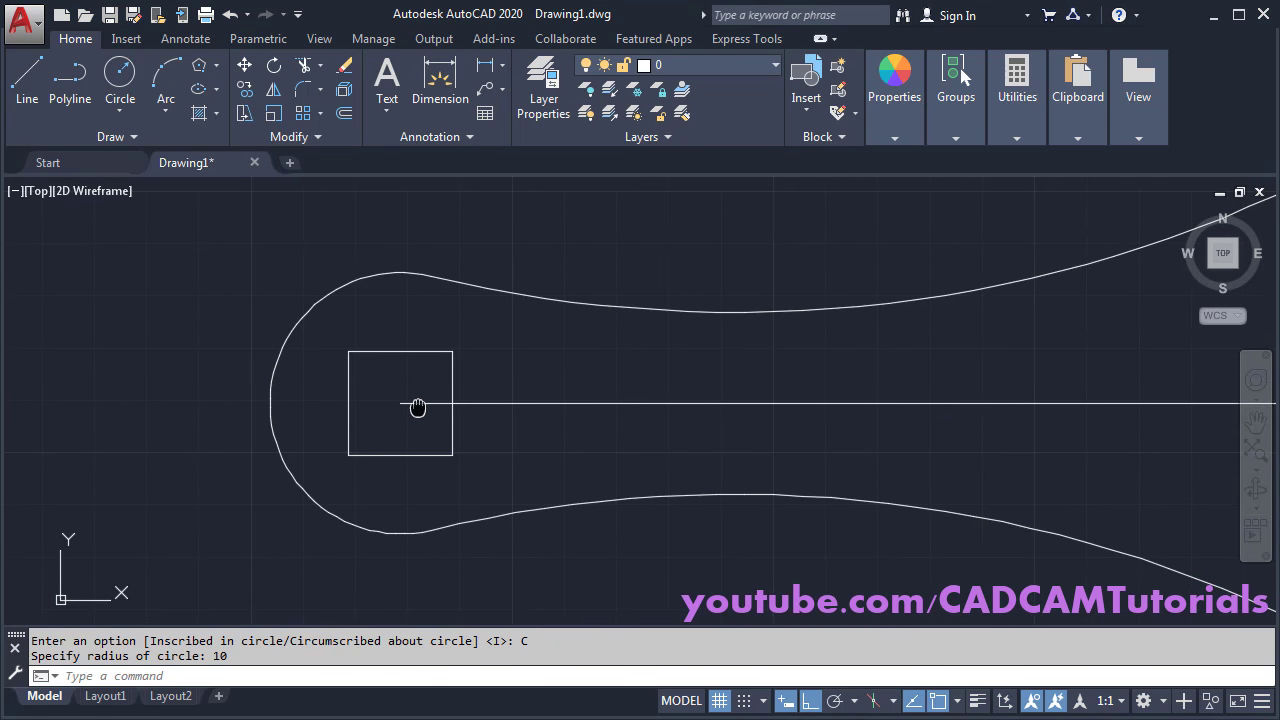
left_click(28, 90)
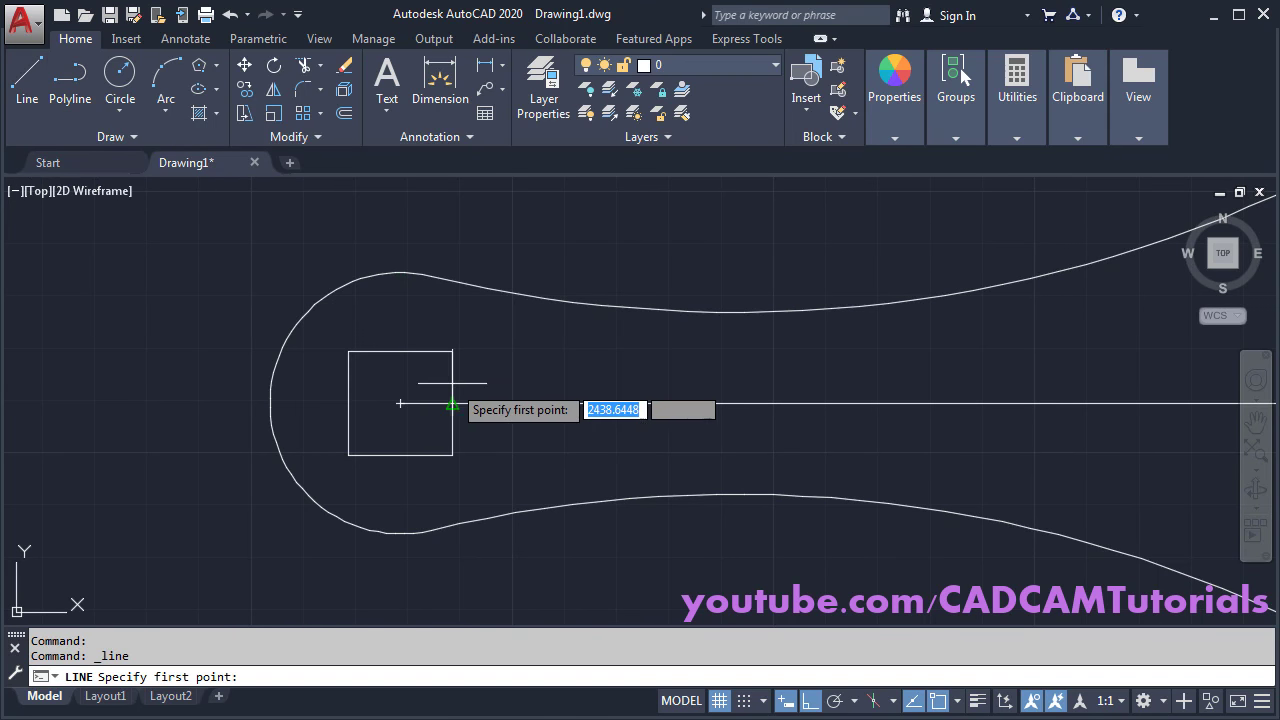
left_click(400, 403)
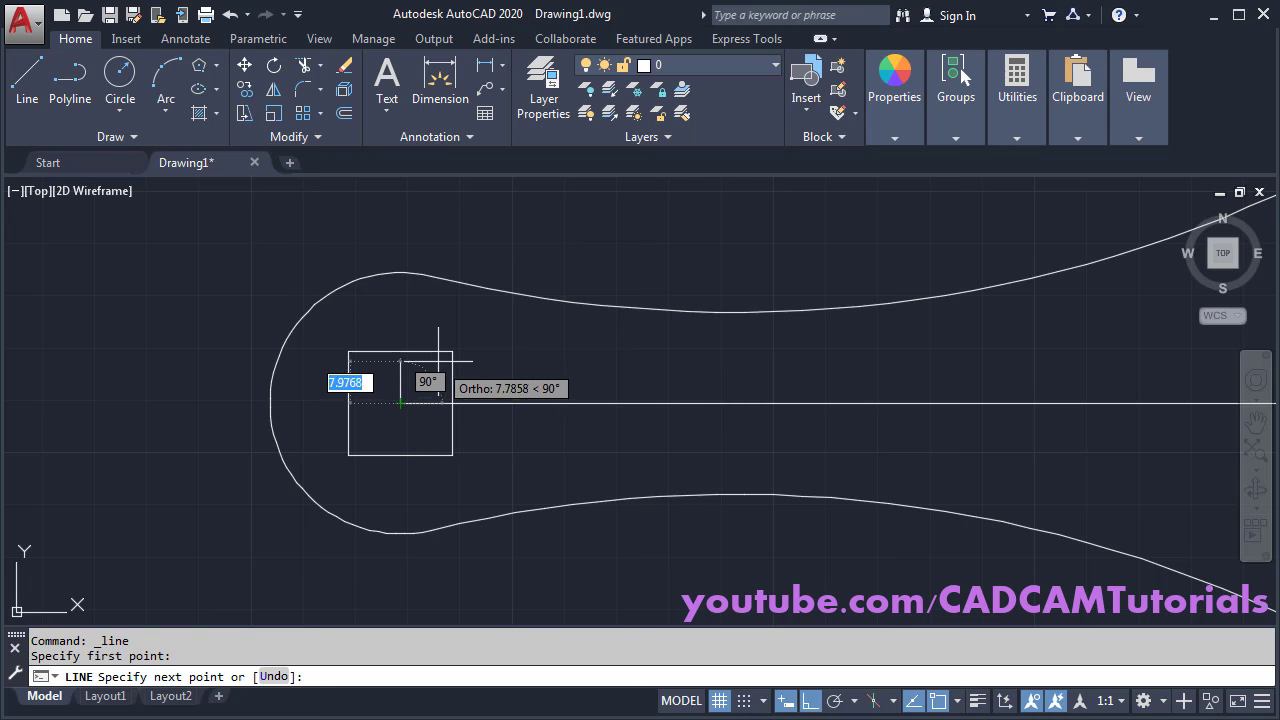
left_click(811, 703)
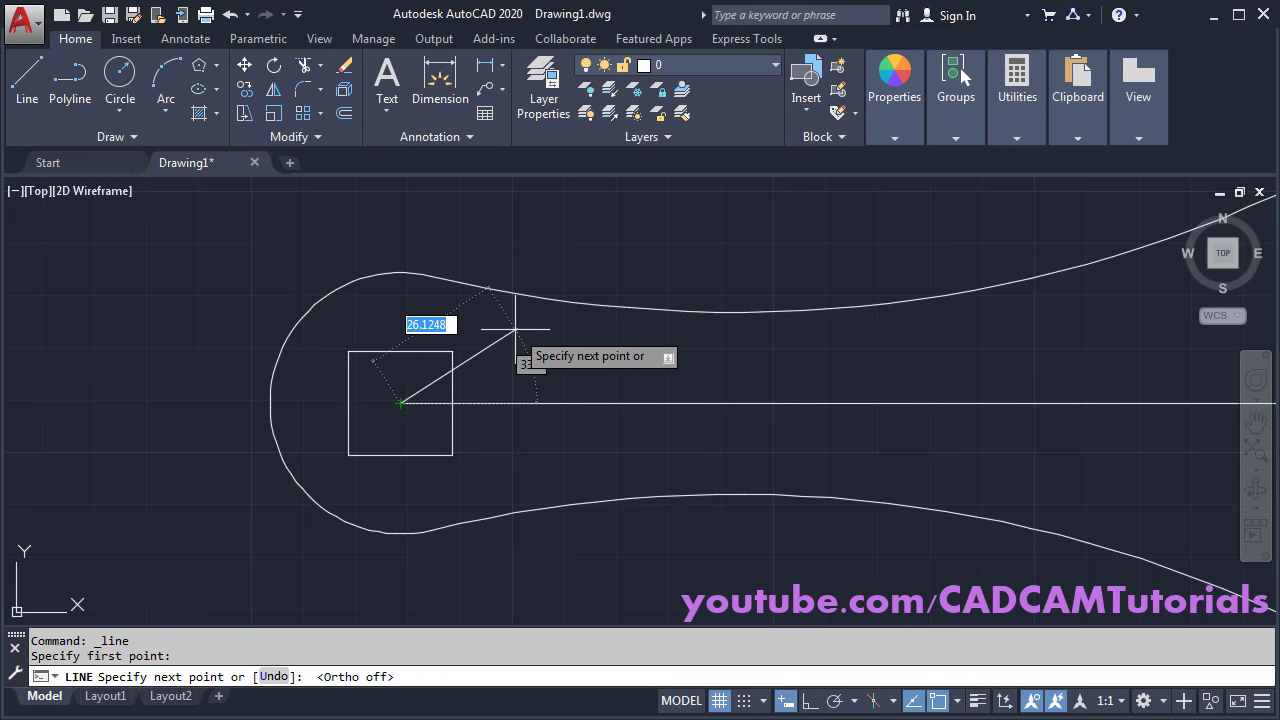
type("10")
key("Tab")
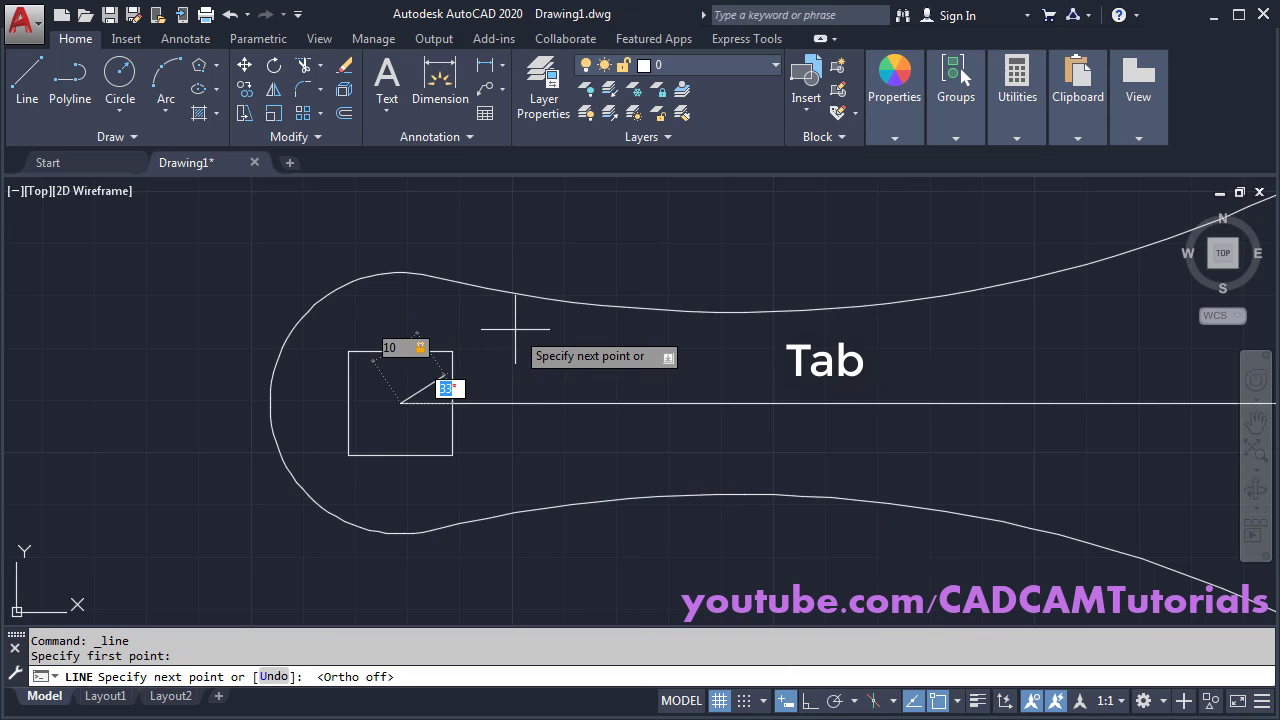
type("45")
key("Return")
key("Return")
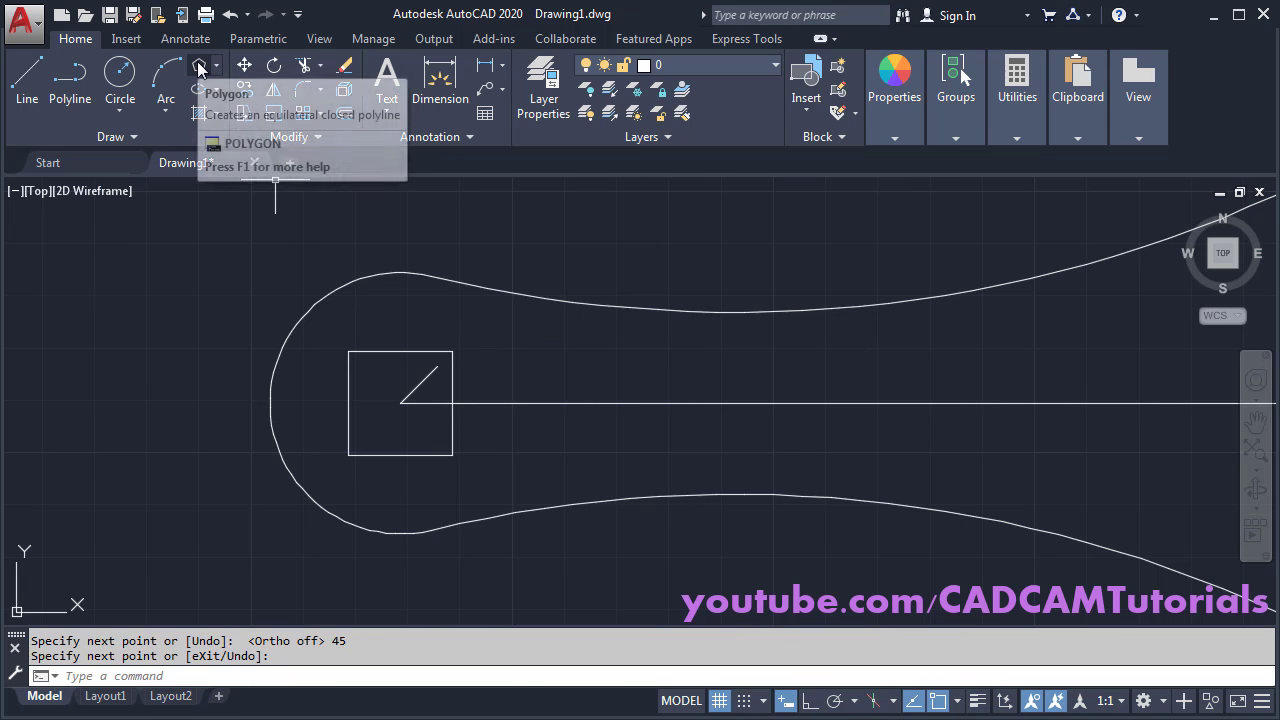
- Draw a circumscribed 4-sided polygon on the same centre, radius snapped to the 45° line's end
left_click(199, 68)
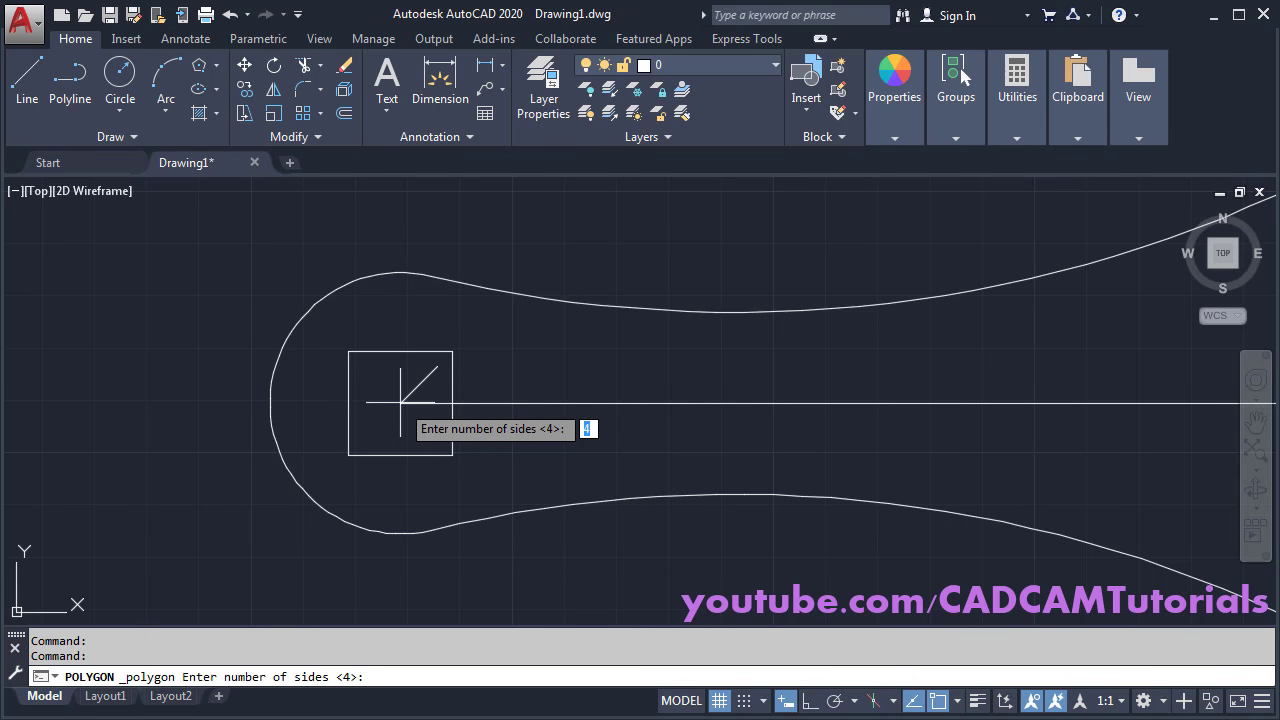
key("Return")
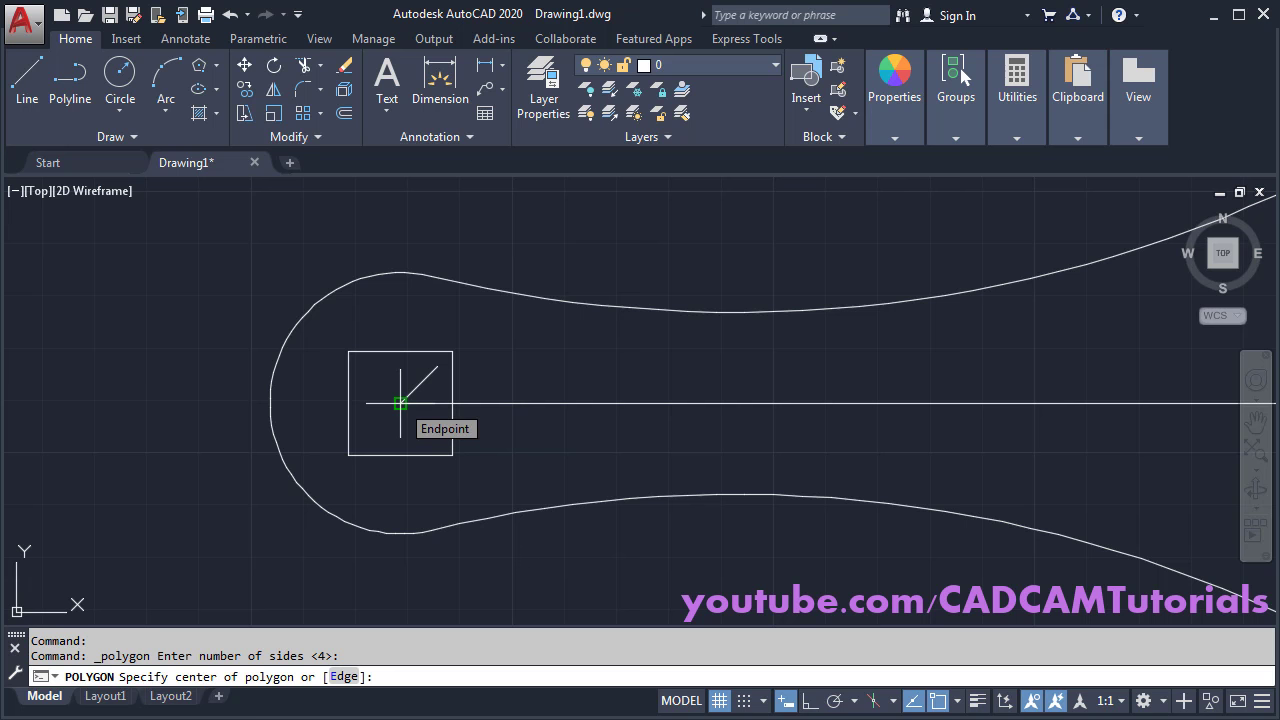
left_click(400, 403)
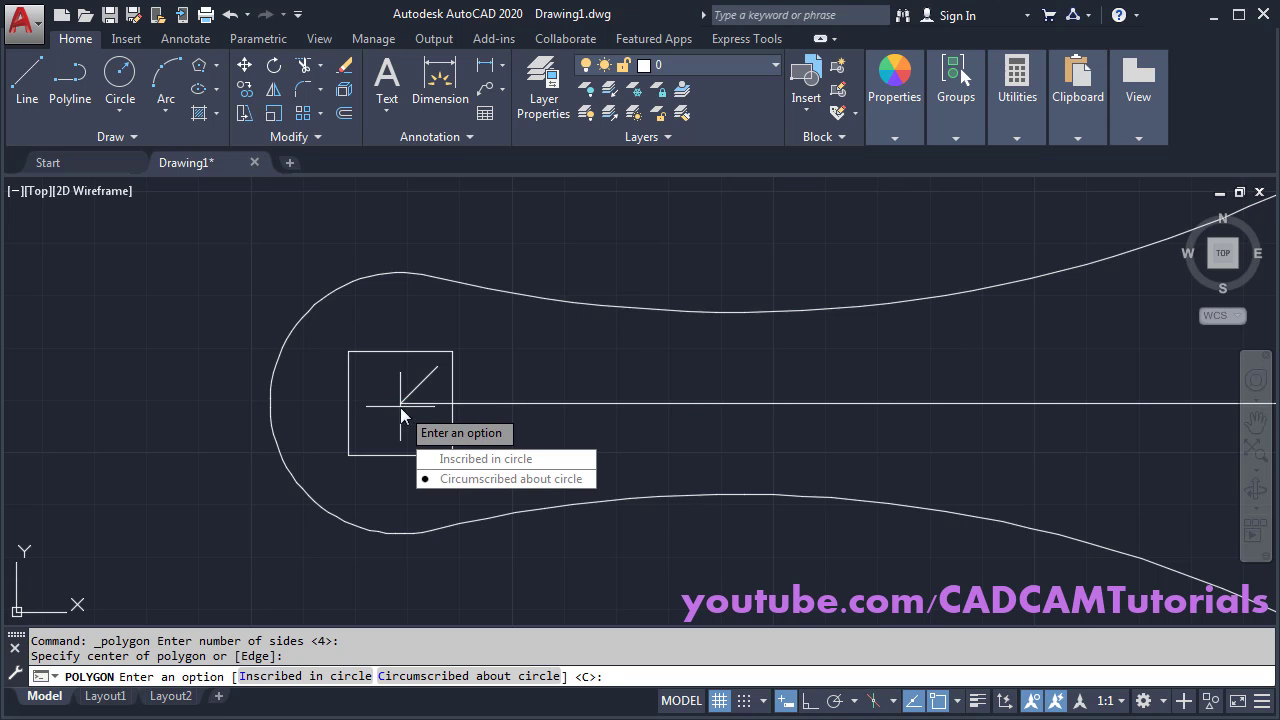
left_click(531, 480)
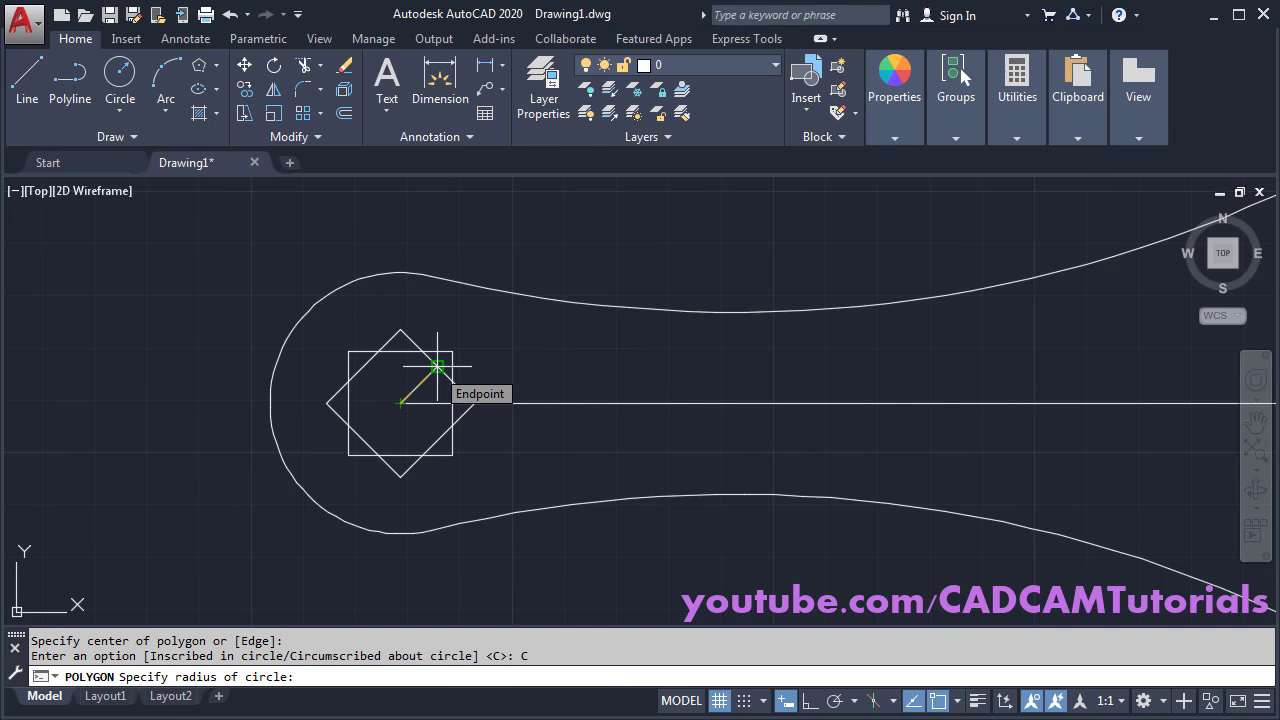
left_click(437, 367)
scroll(485, 428, "up", 2)
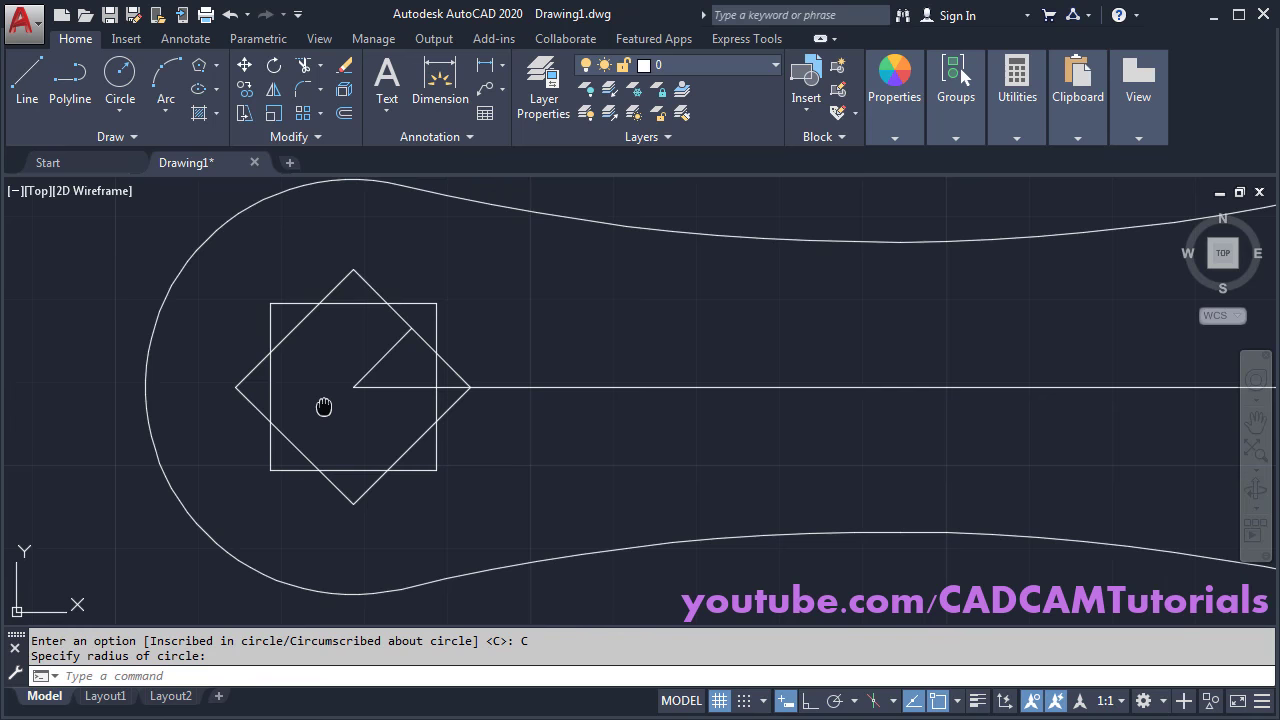
middle_click_drag(324, 406, 386, 418)
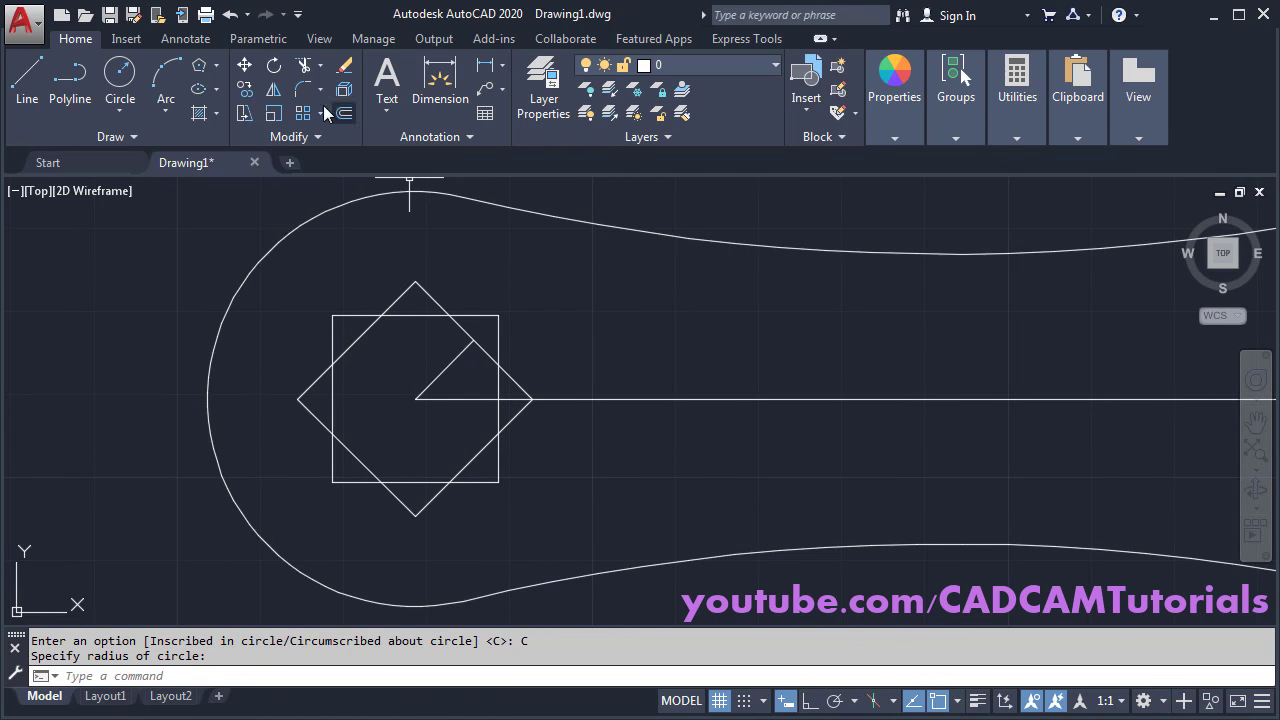
- Trim the square's middle segments and the diamond's inner edges to leave an eight-point star
left_click(305, 68)
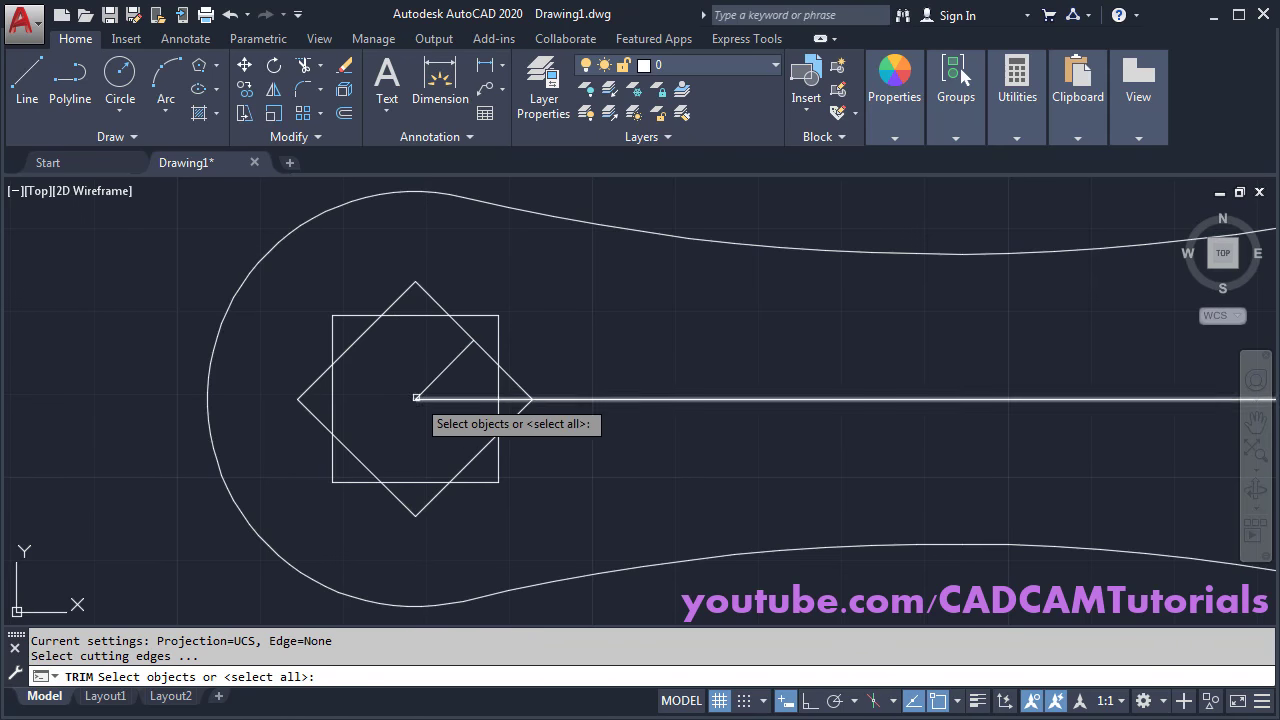
left_click(414, 316)
left_click(336, 402)
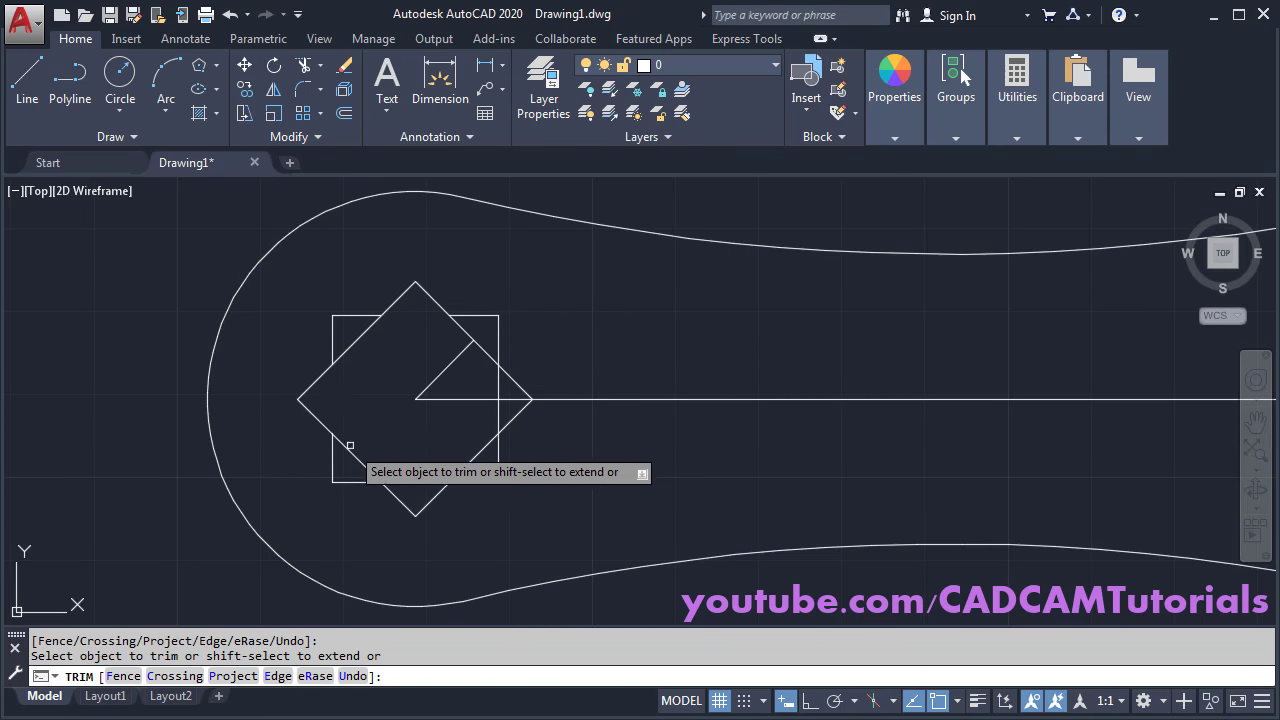
left_click(423, 481)
left_click(500, 374)
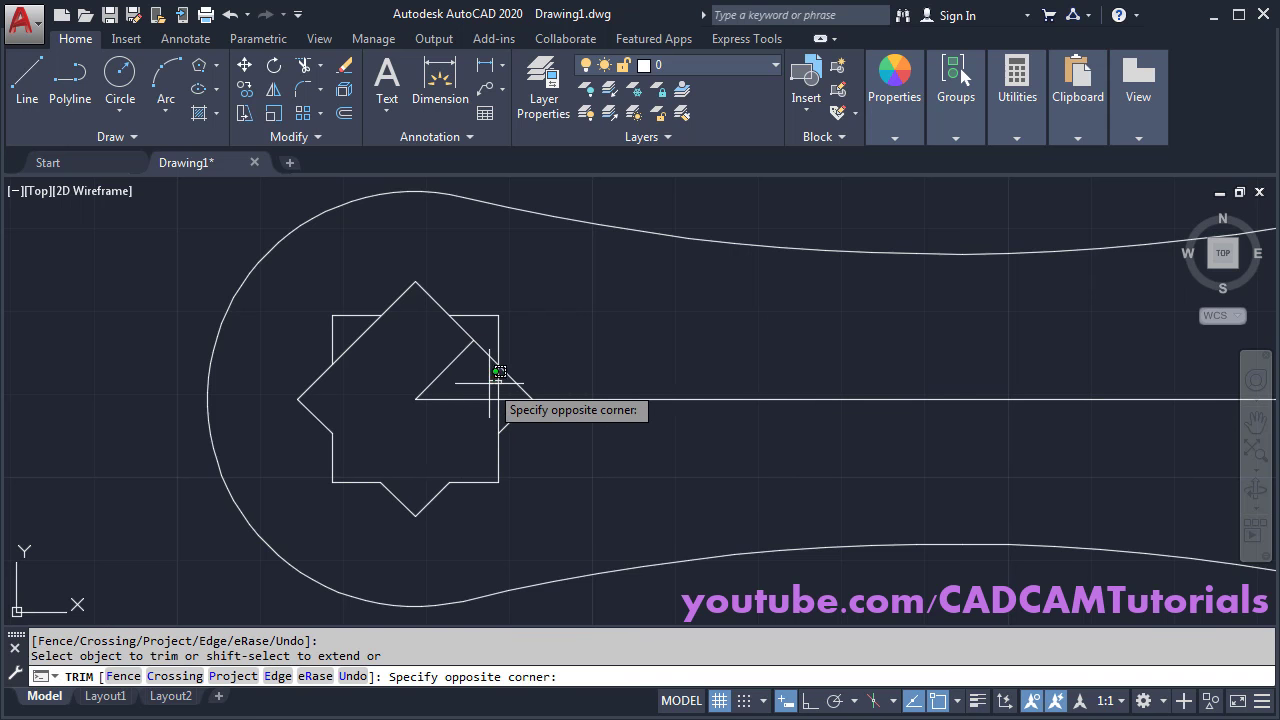
left_click(497, 412)
left_click(460, 352)
left_click(363, 331)
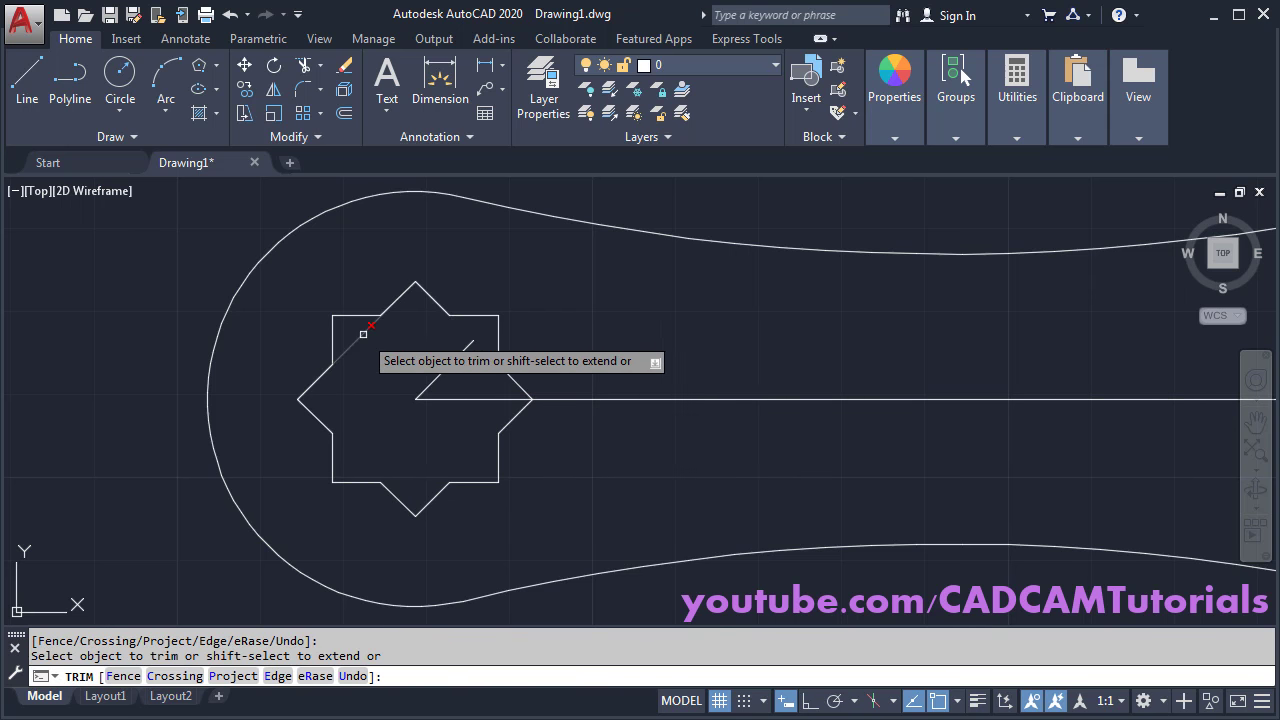
key("Return")
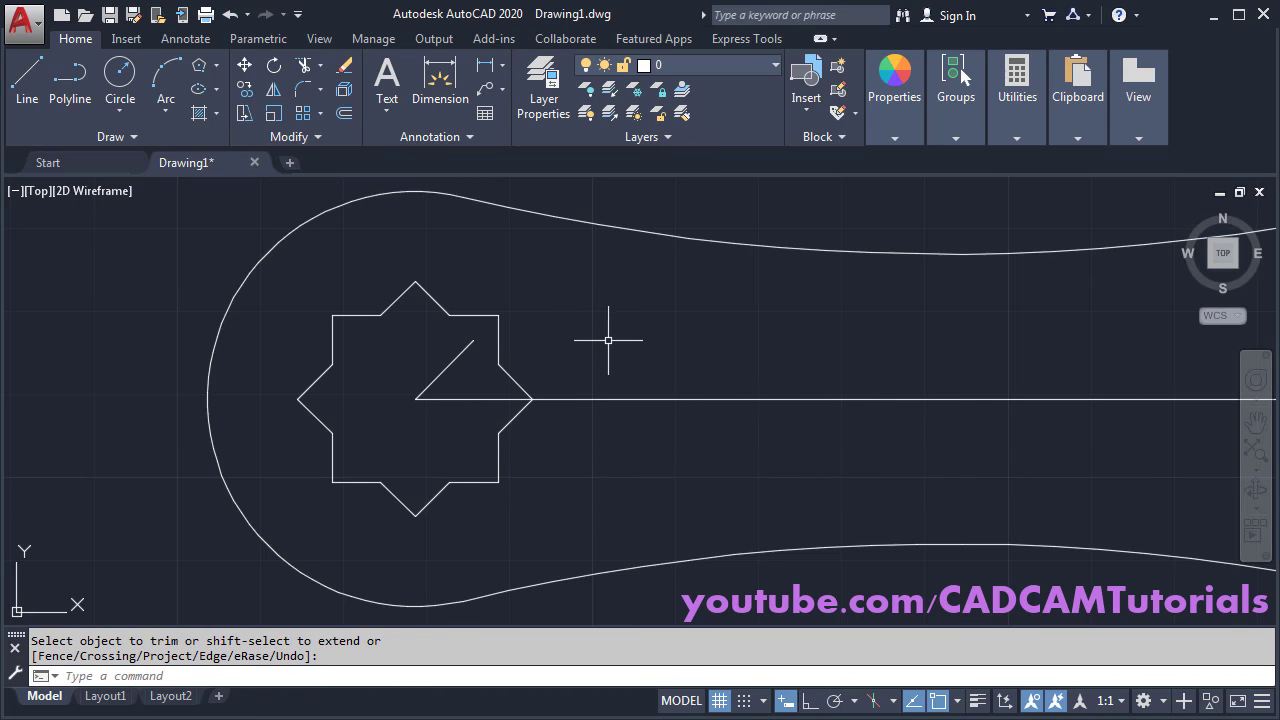
- Erase the 45° diagonal line inside the star with E
type("e")
key("Return")
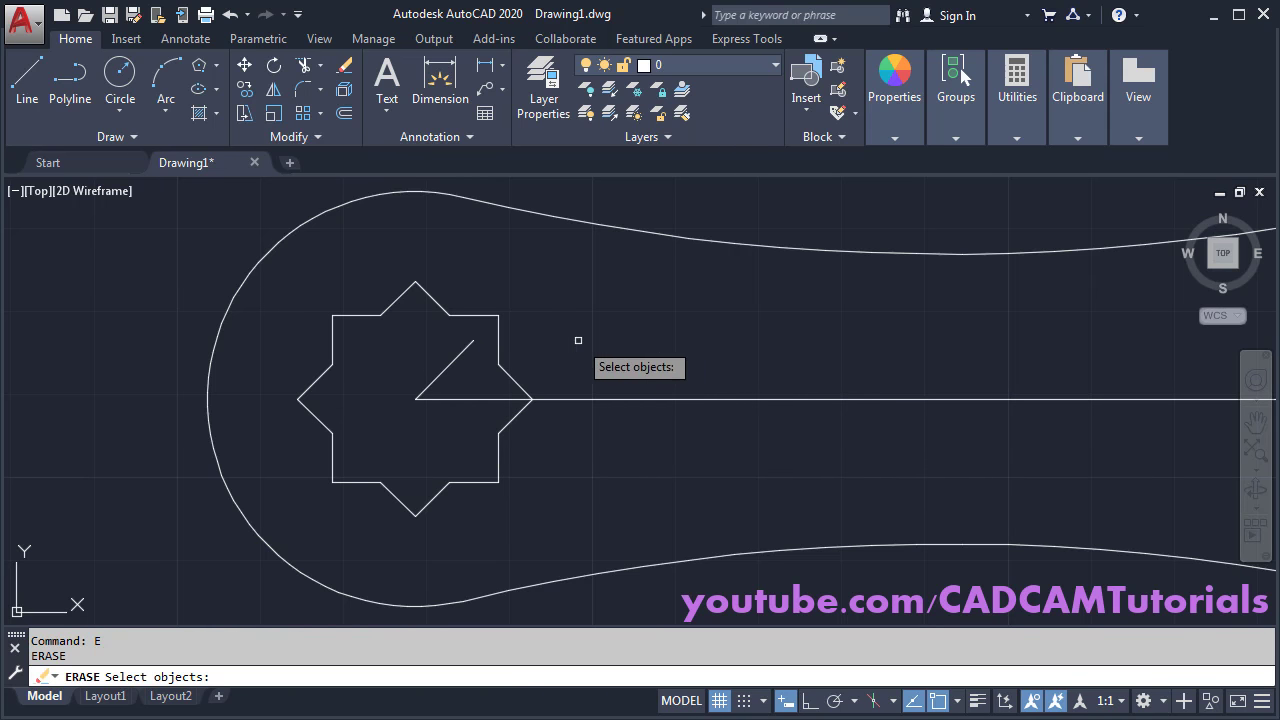
left_click(443, 368)
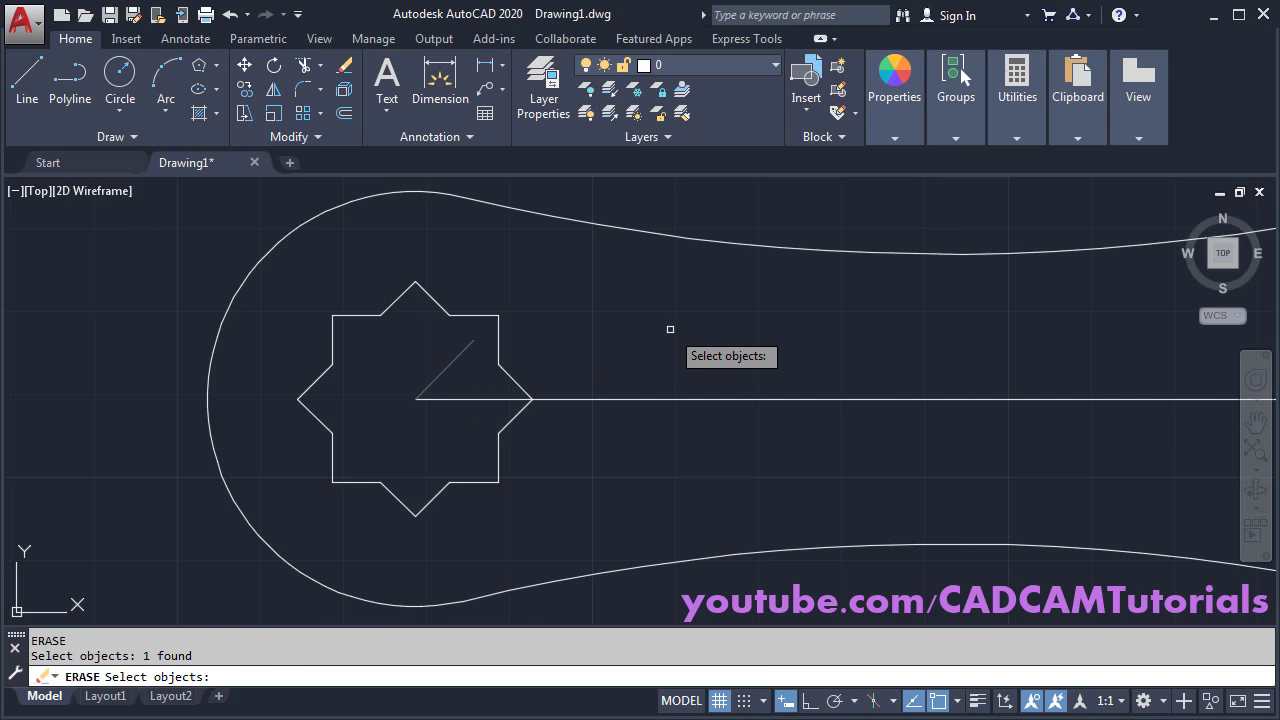
key("Return")
- Compare against the wrench reference PDF and nudge the drawing view slightly left
scroll(526, 290, "down", 5)
scroll(623, 400, "up", 2)
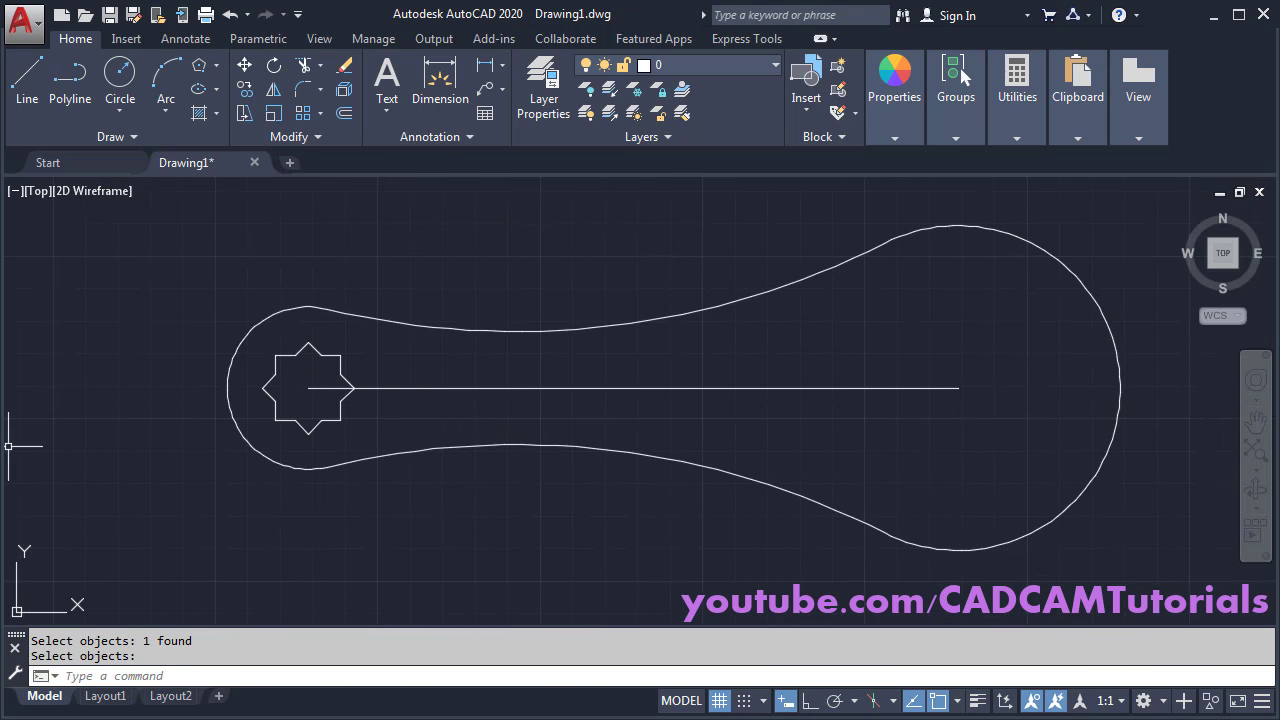
key("alt+Tab")
middle_click_drag(975, 375, 909, 394)
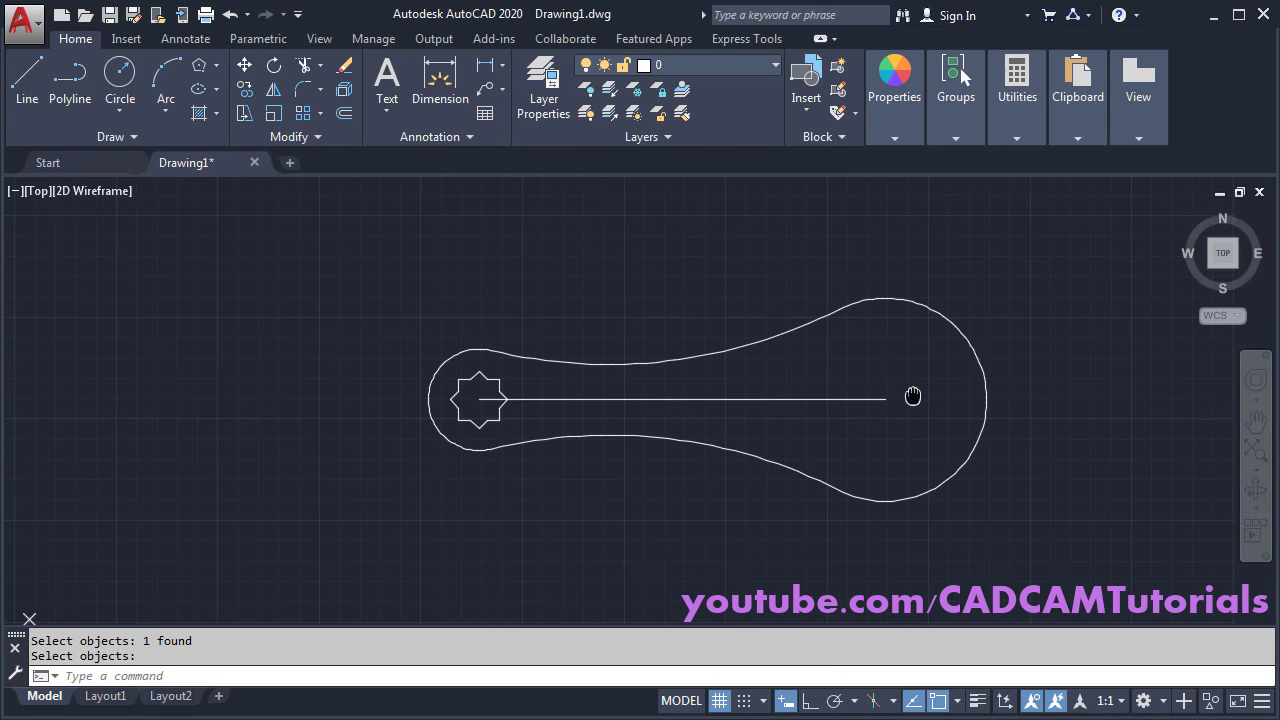
- With Ortho on, draw a vertical line from the big arc's top quadrant to its bottom quadrant
left_click(33, 90)
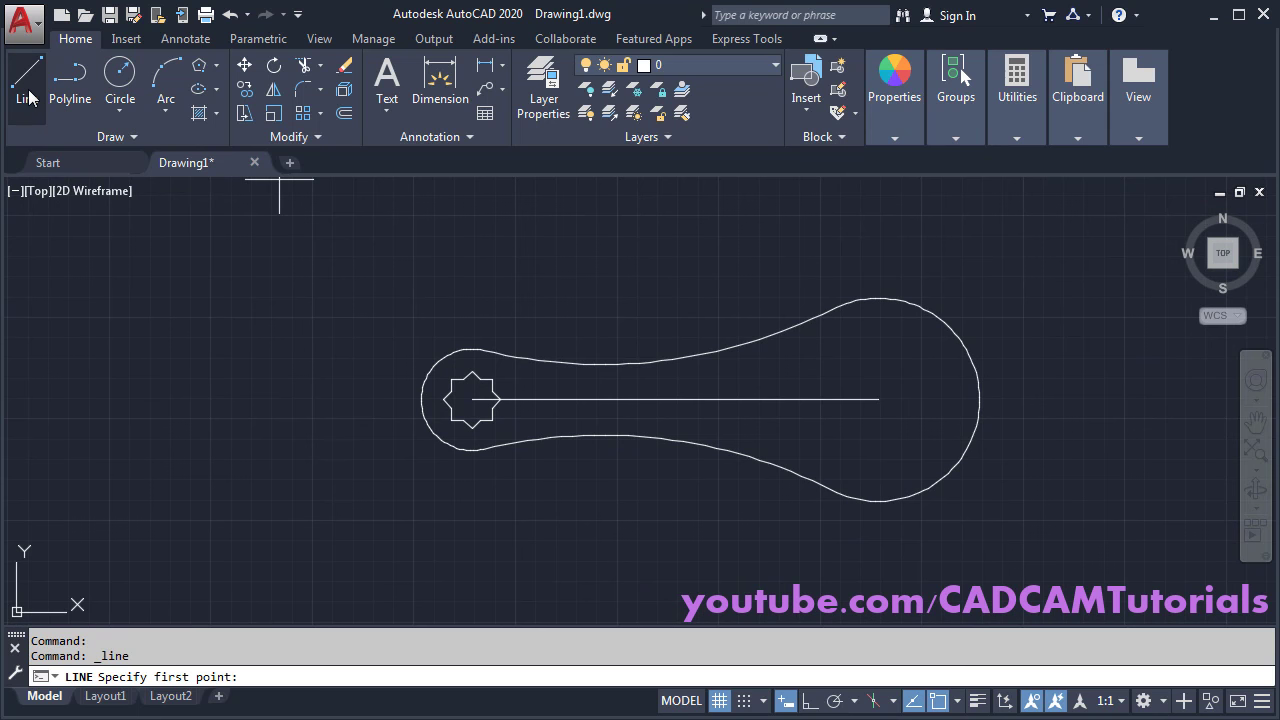
left_click(883, 286)
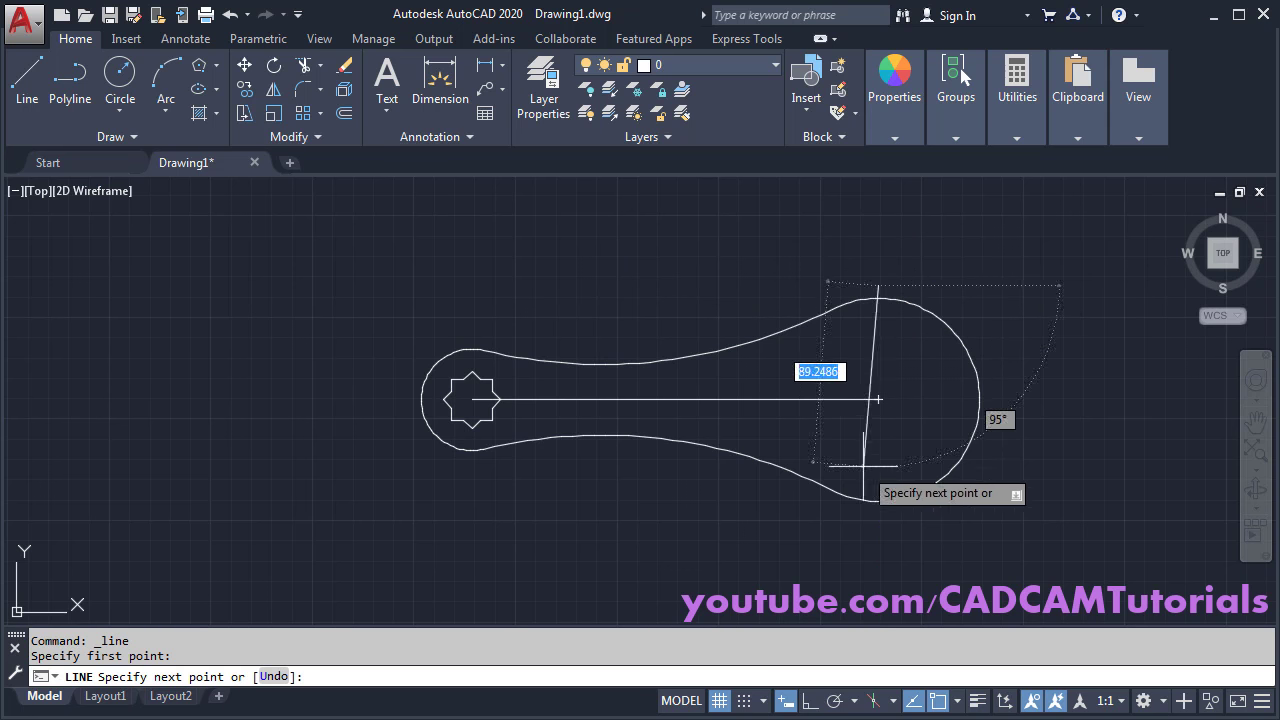
left_click(810, 700)
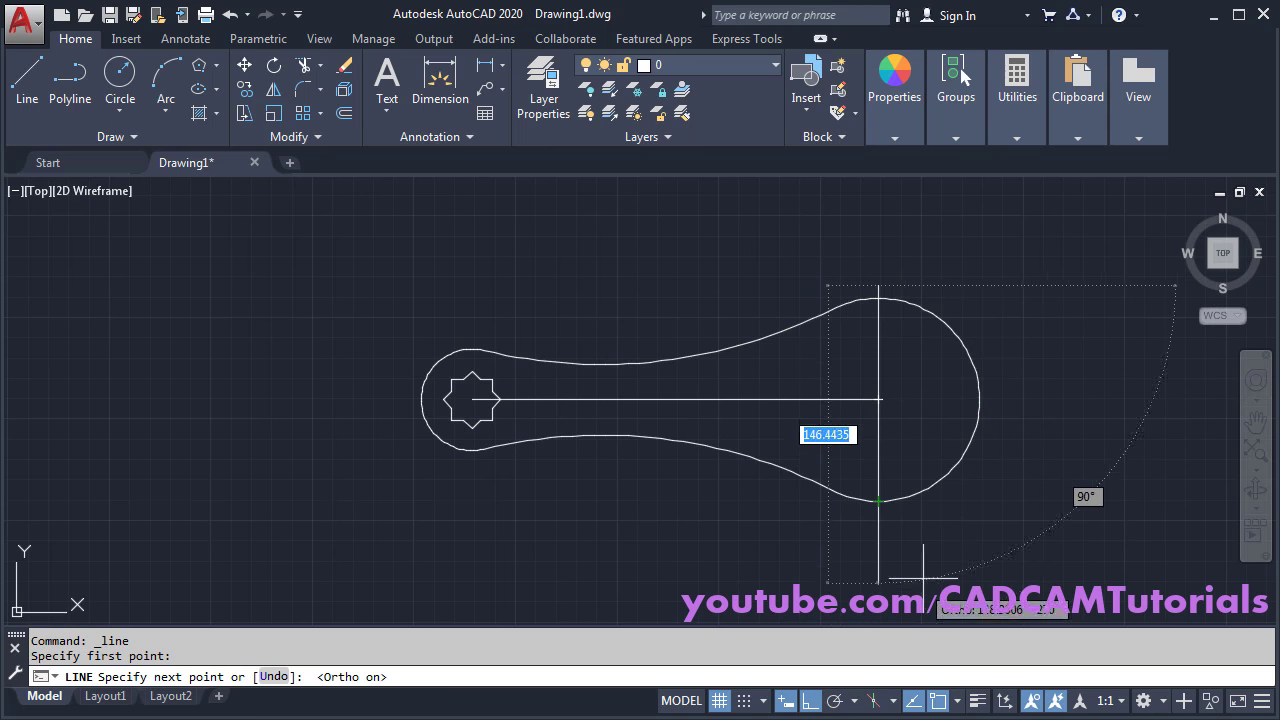
left_click(889, 513)
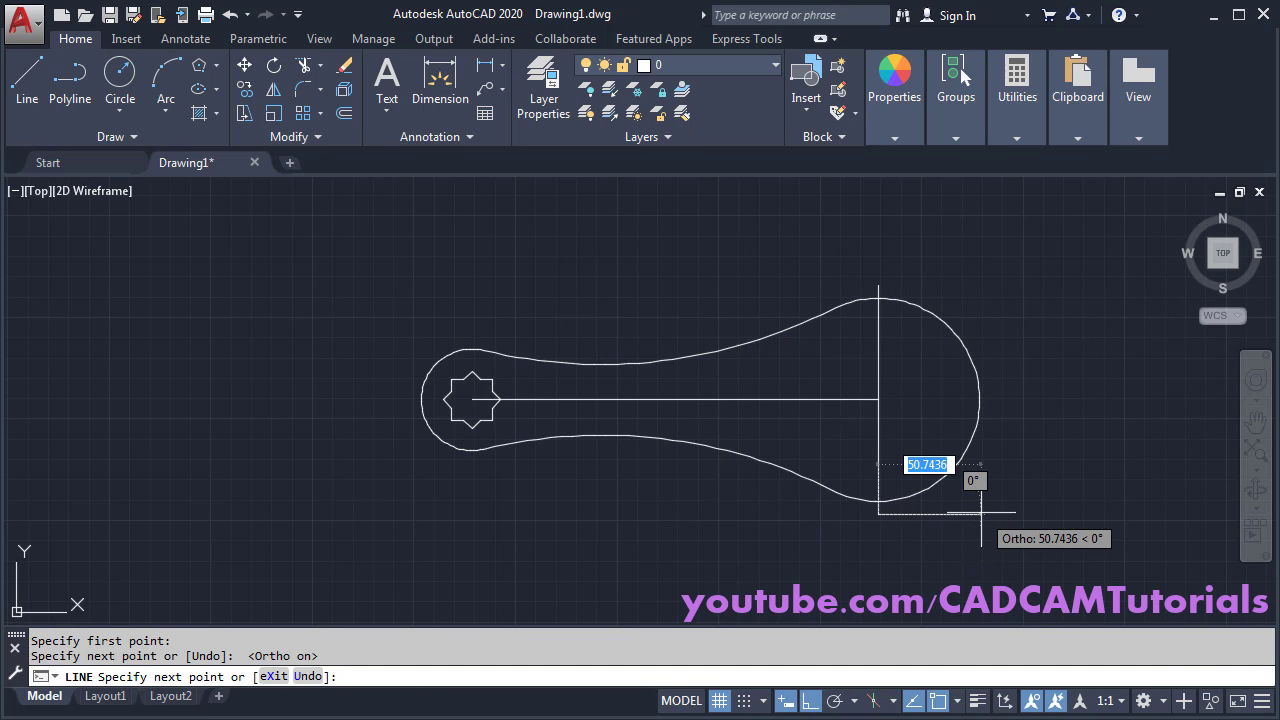
key("Return")
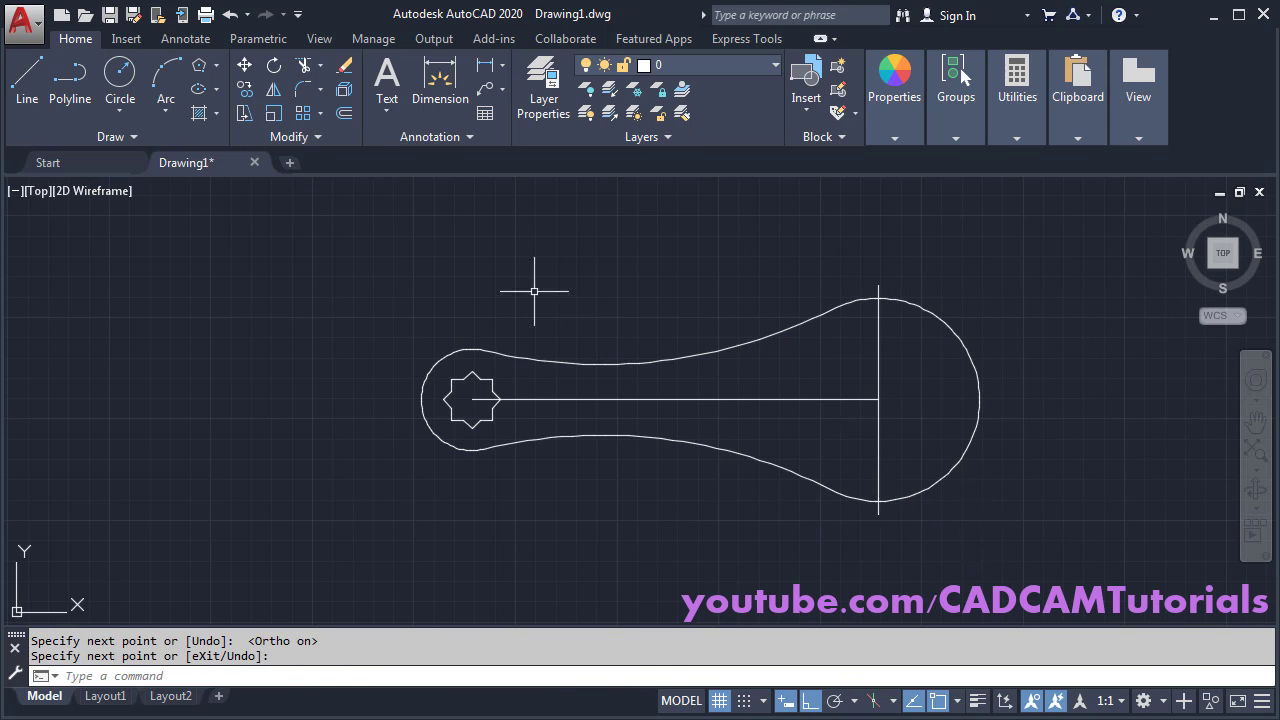
- Offset the head's vertical line 112 units to the left, then zoom in
left_click(344, 117)
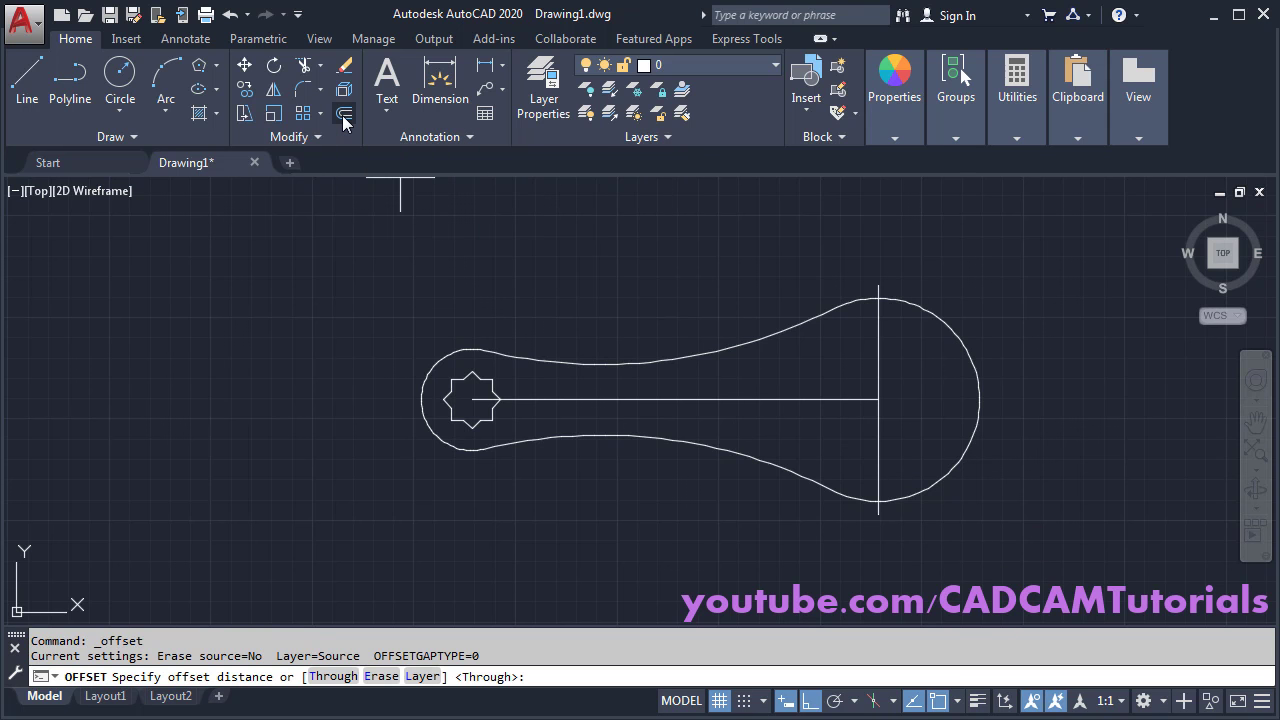
type("11")
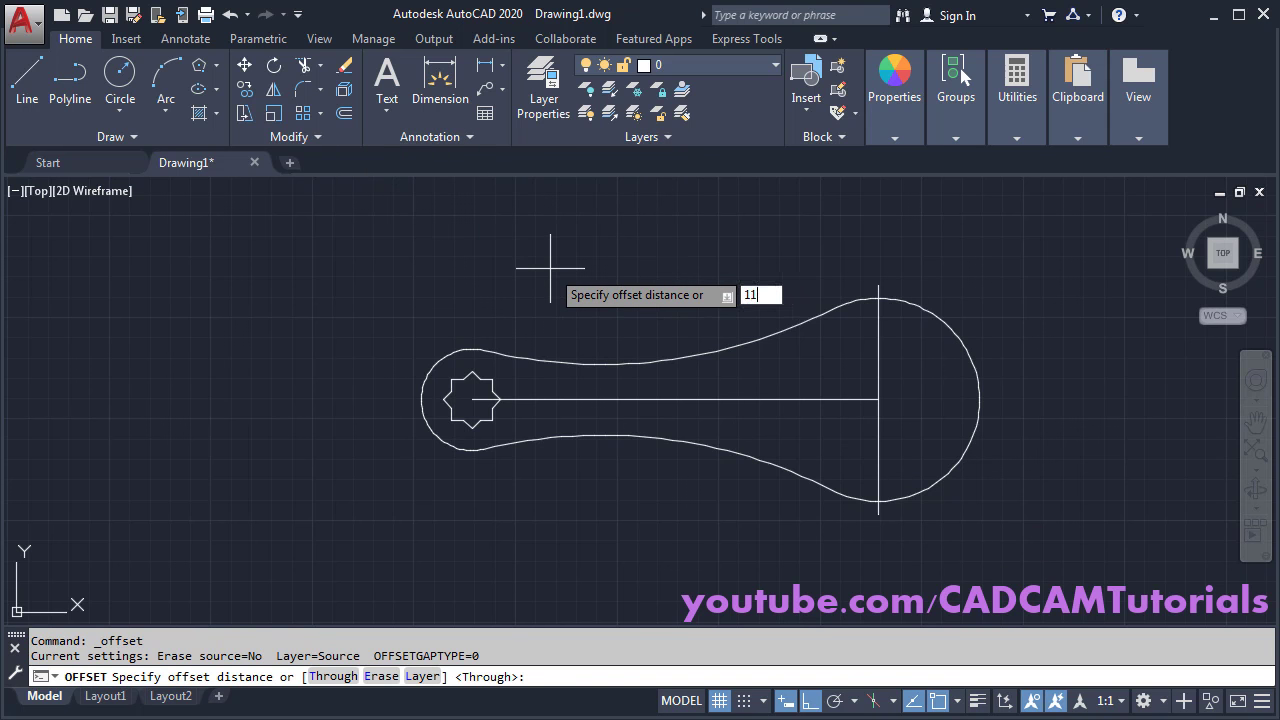
type("2")
key("Return")
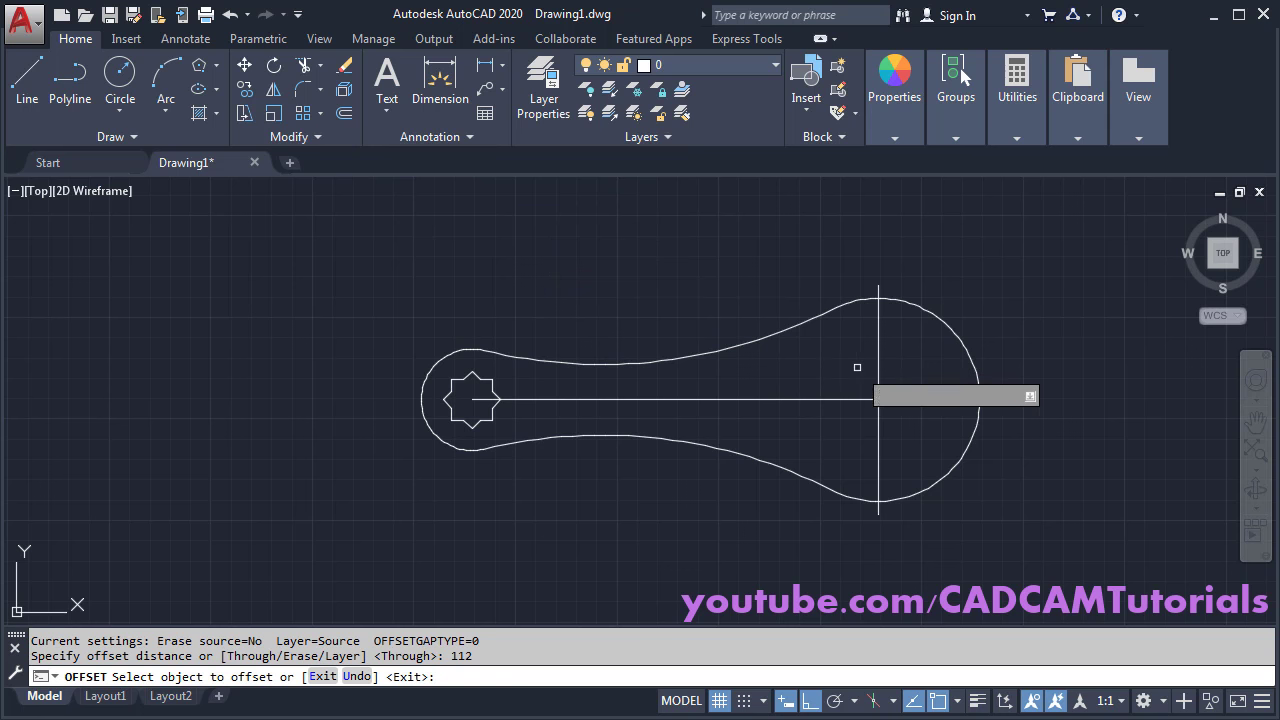
left_click(877, 365)
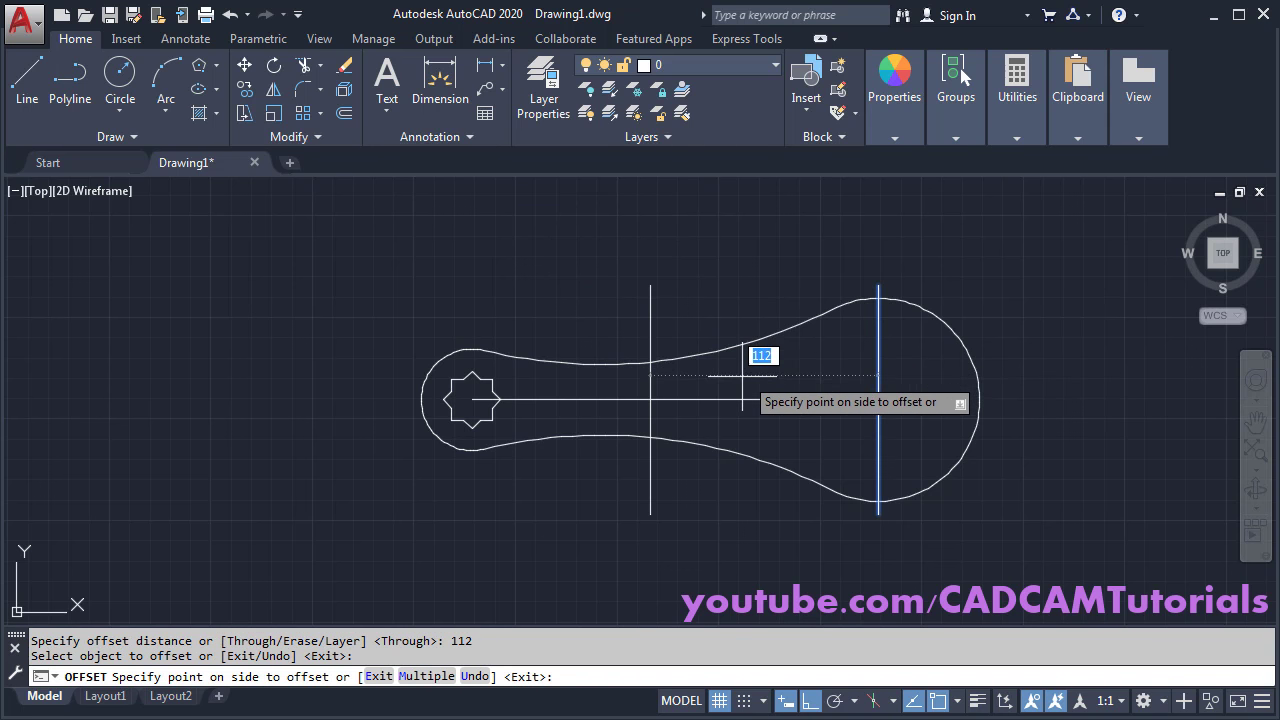
left_click(700, 384)
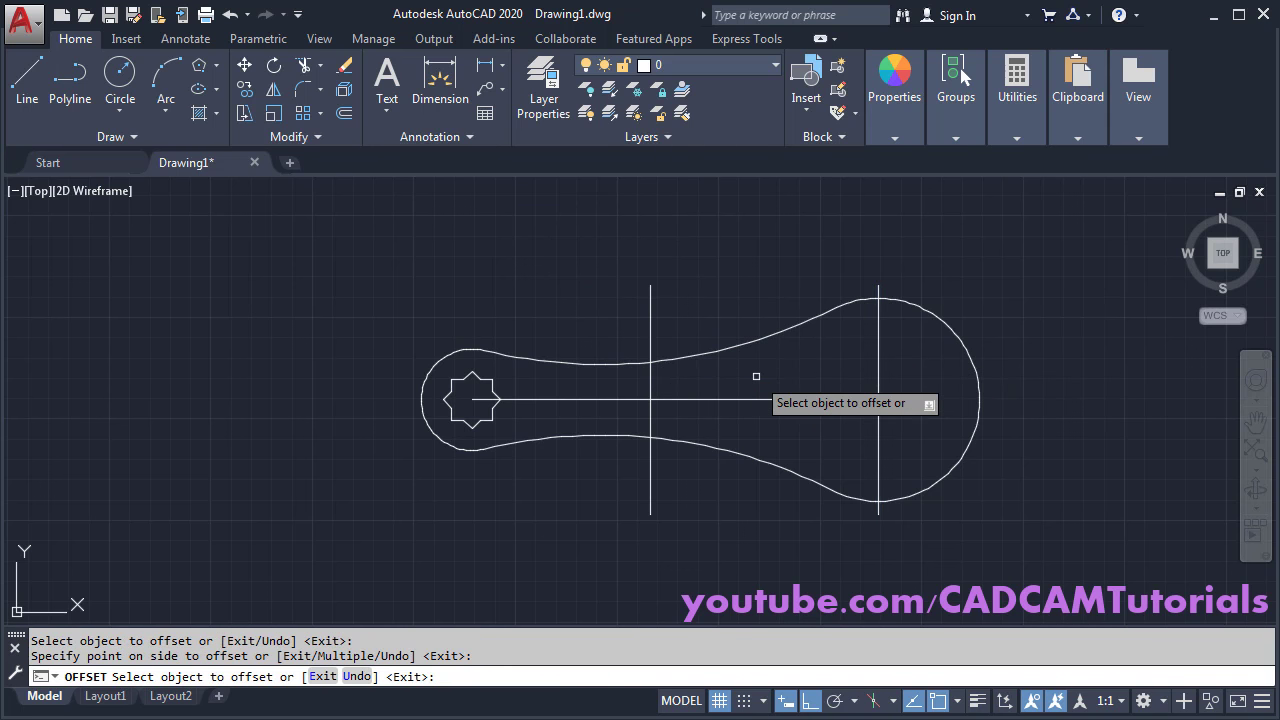
key("Return")
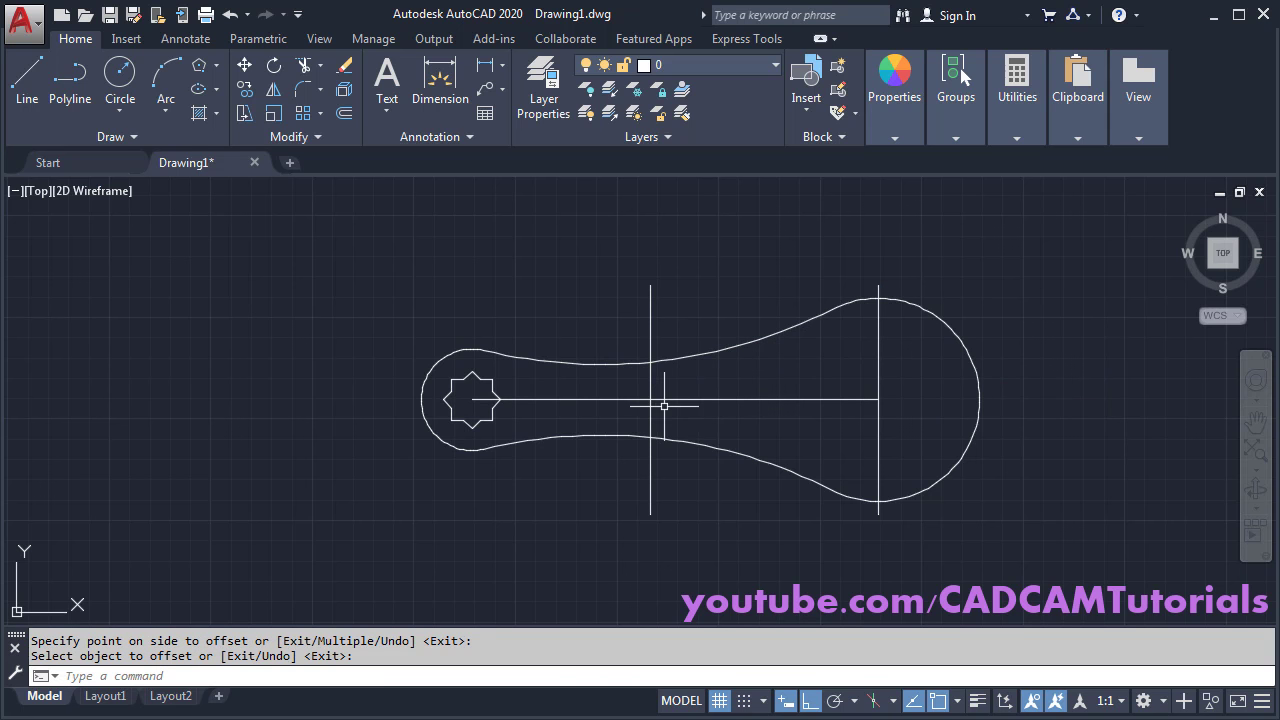
scroll(688, 406, "up", 2)
scroll(688, 406, "up", 2)
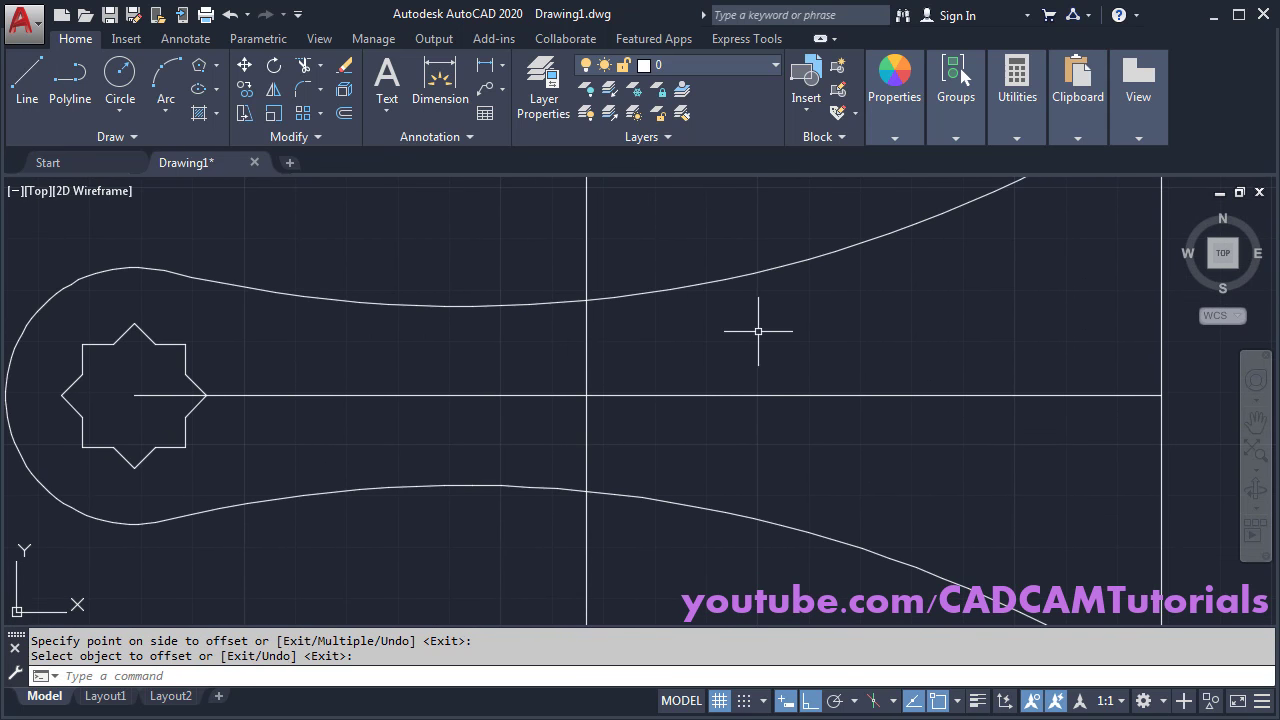
- Draw an ellipse centred at the offset line's intersection with half-axes of 50 and 12
left_click(197, 92)
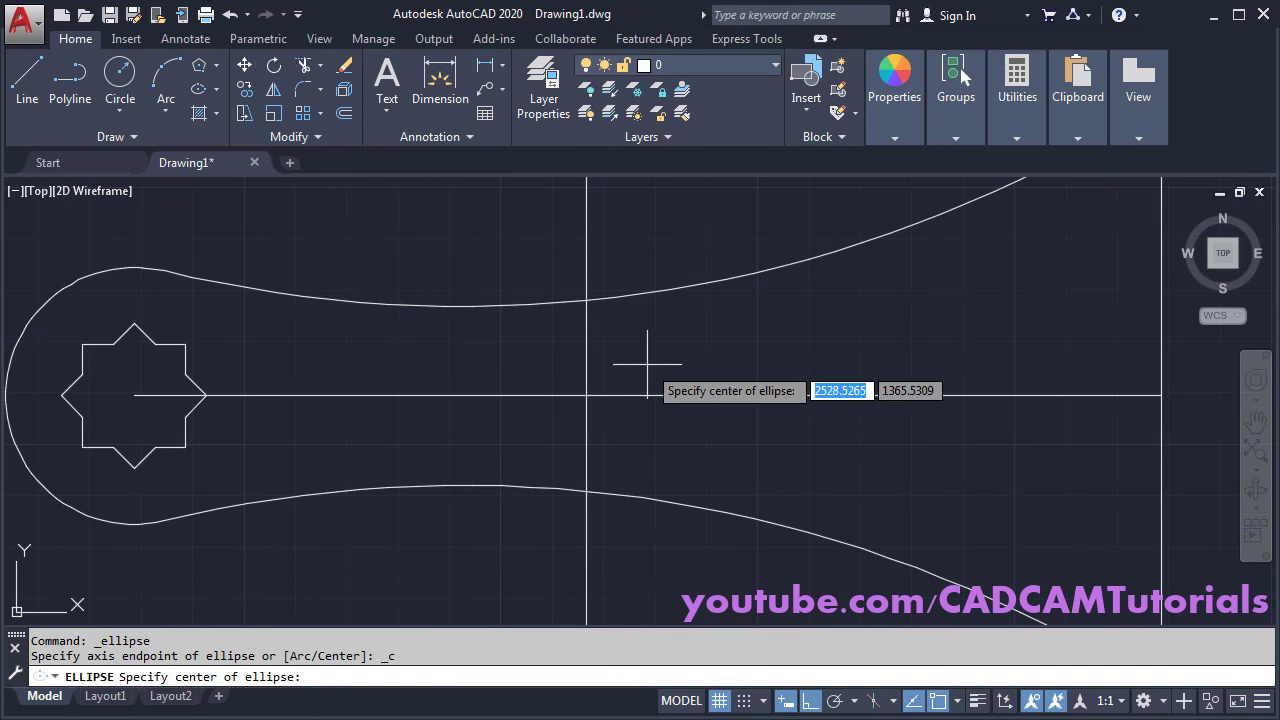
left_click(586, 395)
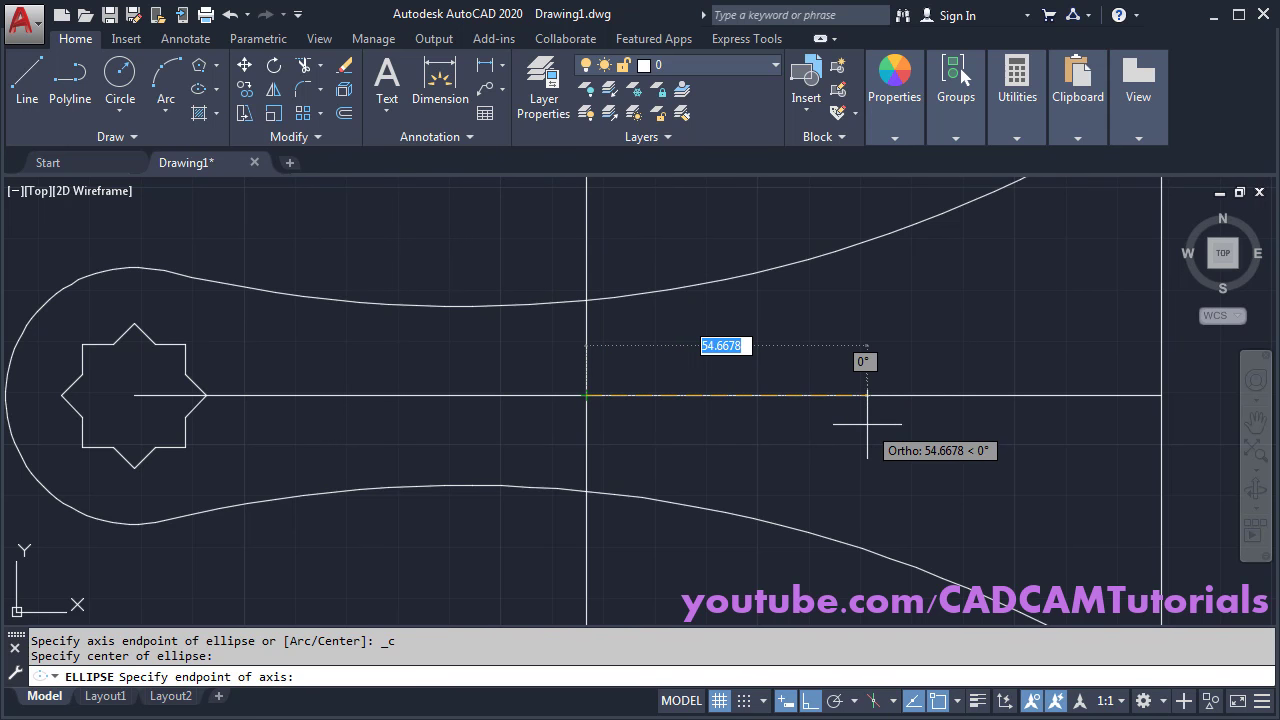
type("50")
key("Return")
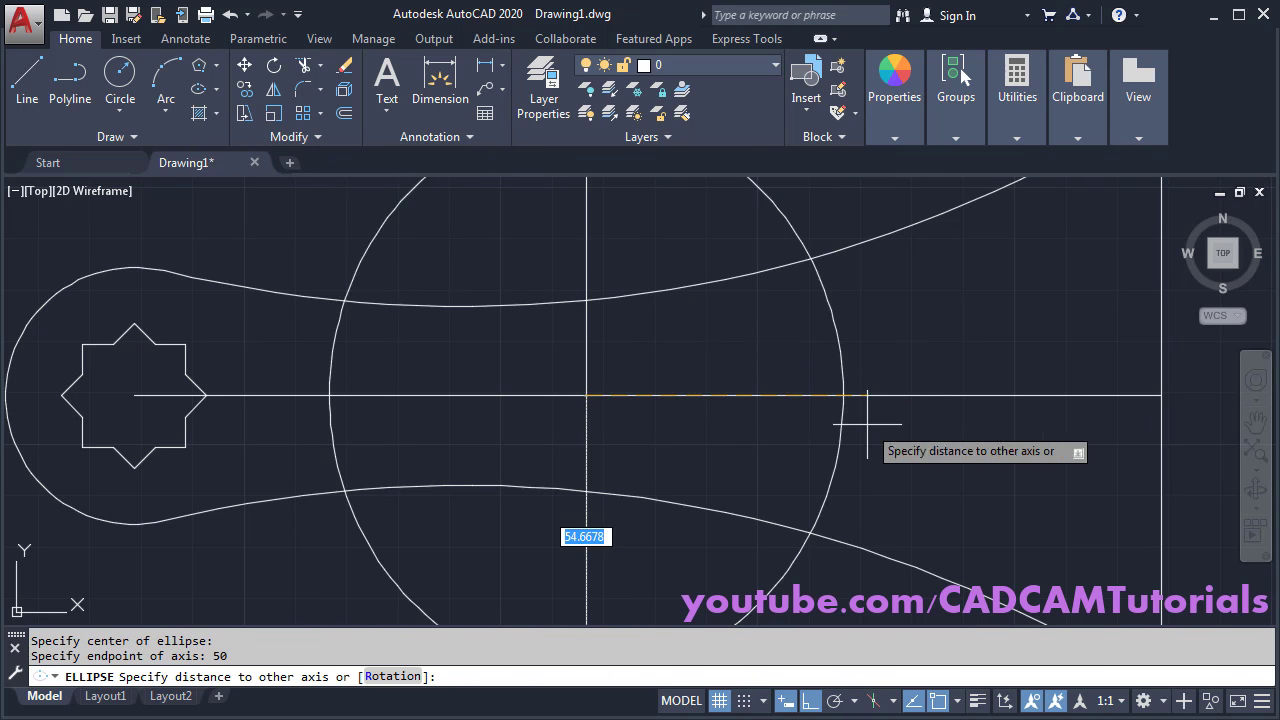
type("12")
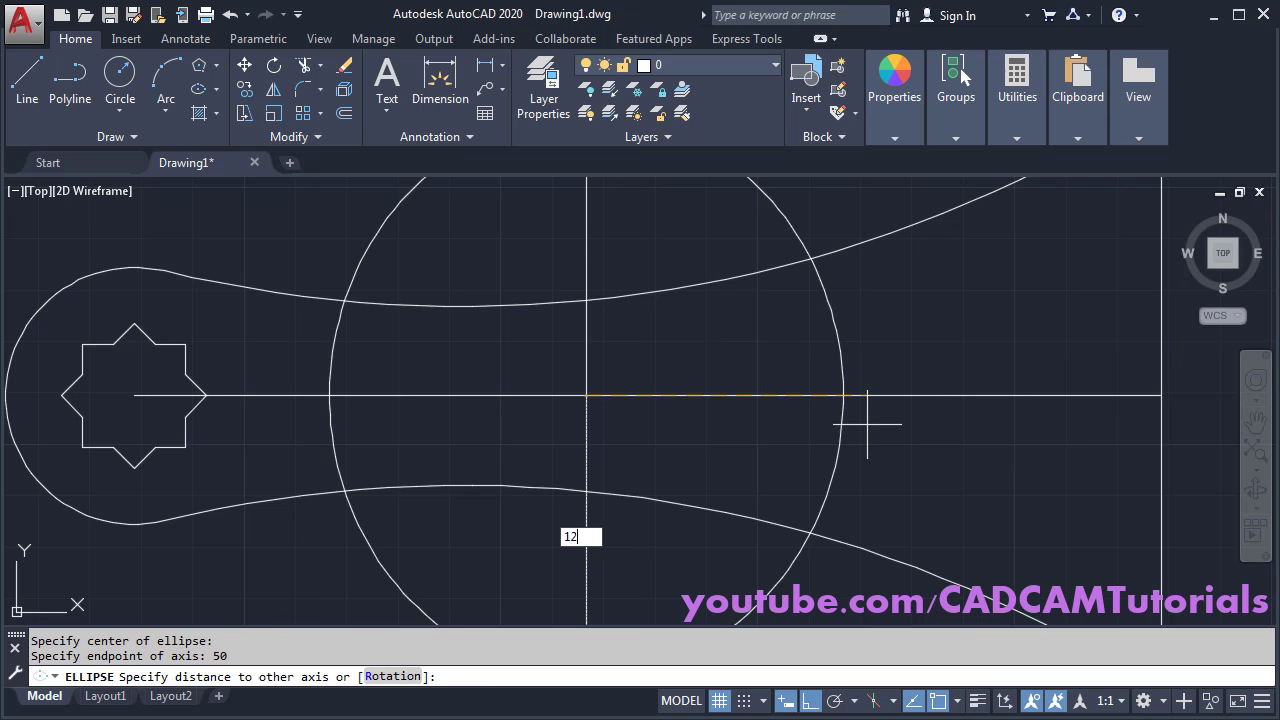
key("Return")
scroll(615, 318, "down", 2)
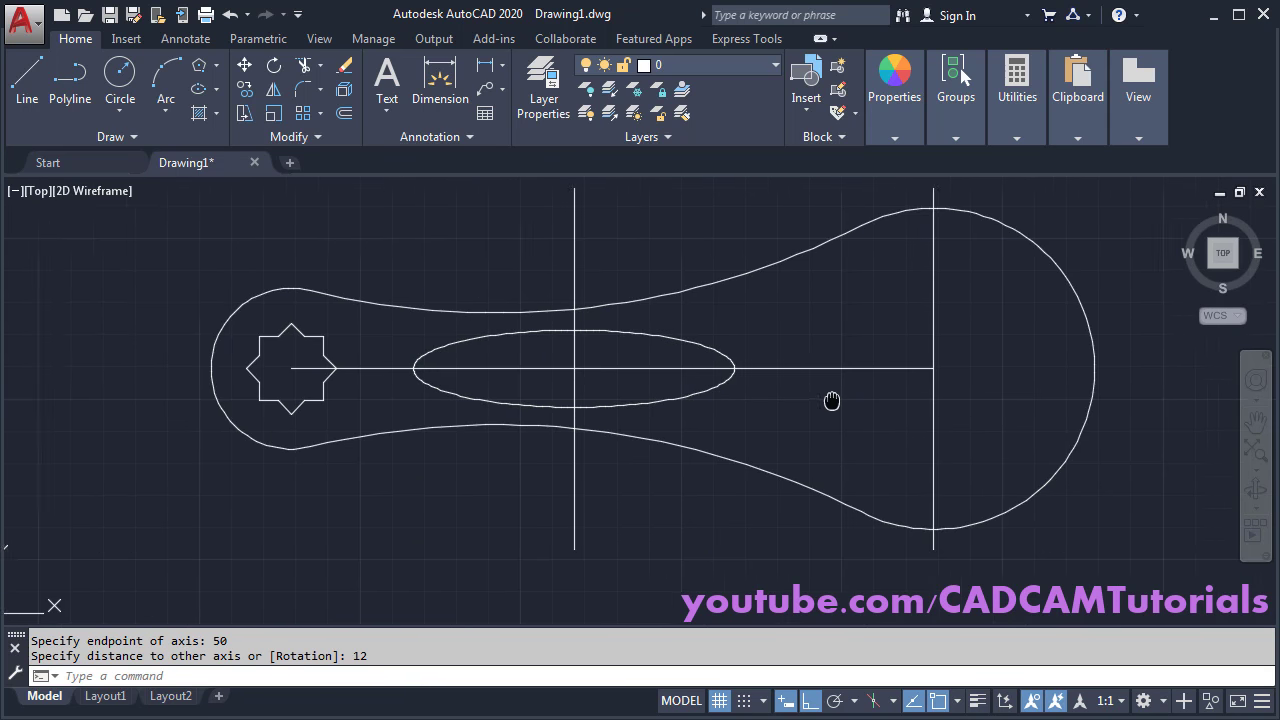
middle_click_drag(829, 400, 689, 423)
scroll(871, 360, "up", 4)
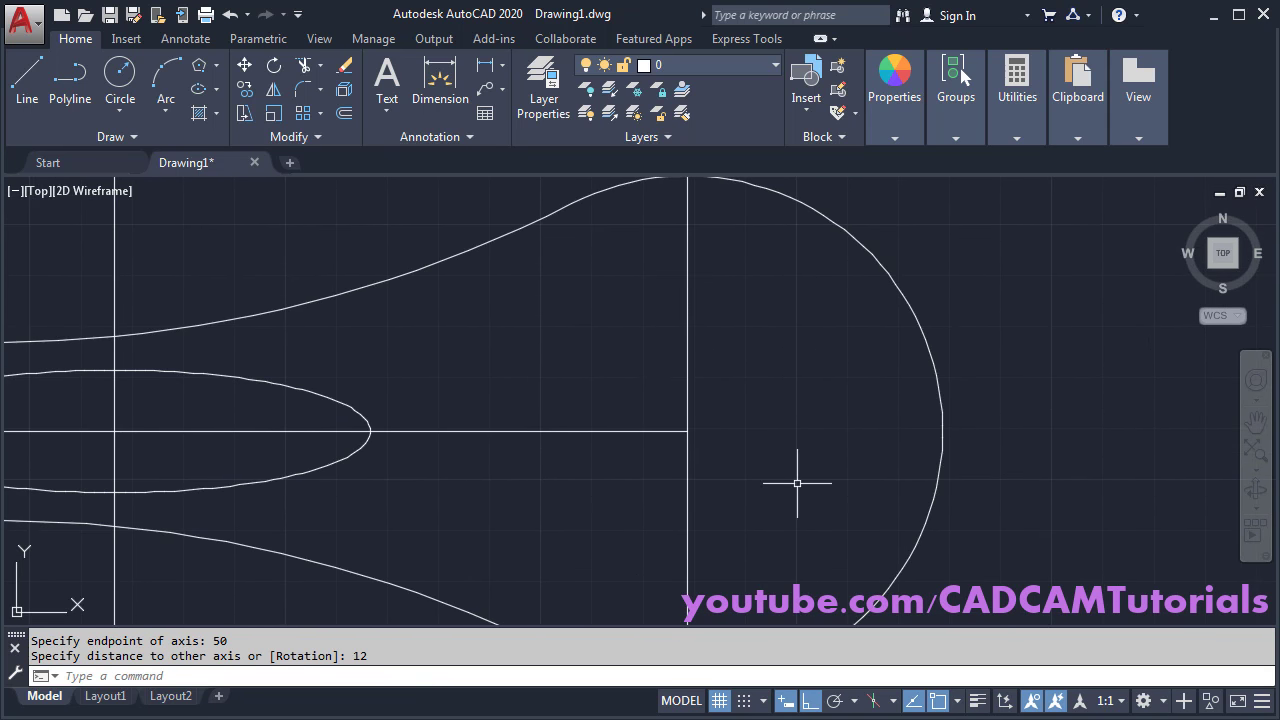
key("alt+Tab")
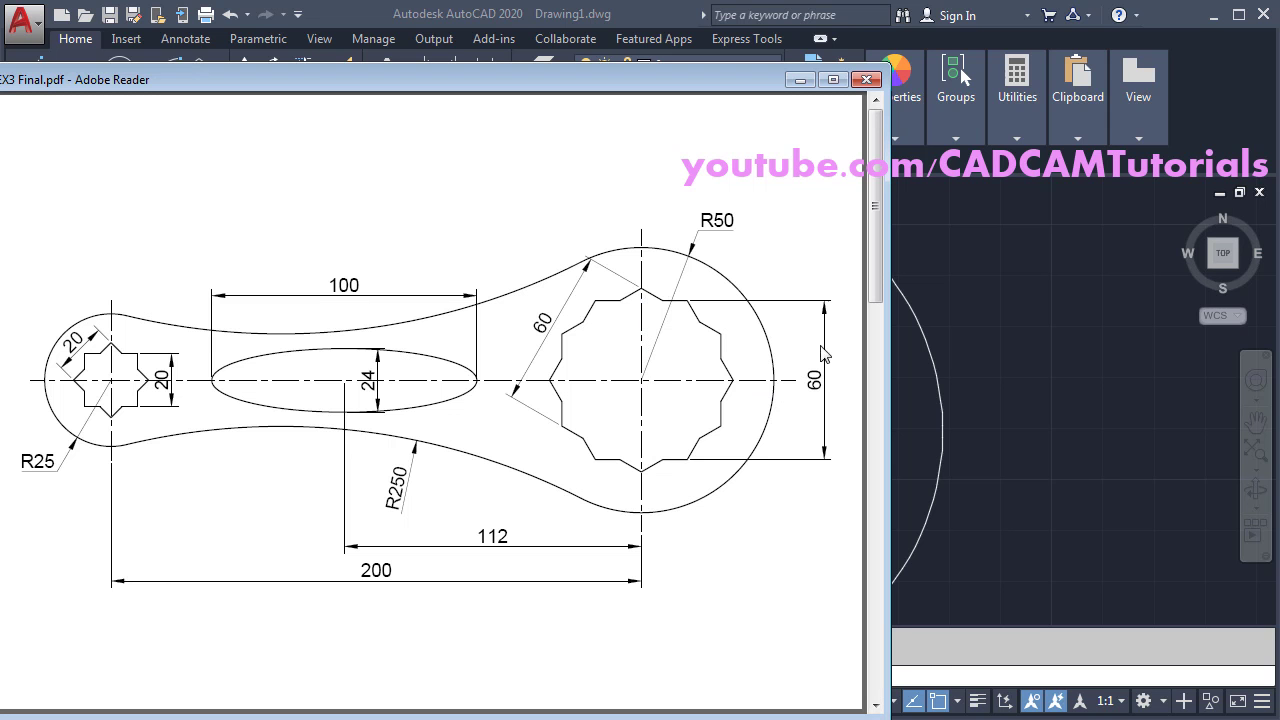
left_click(1019, 355)
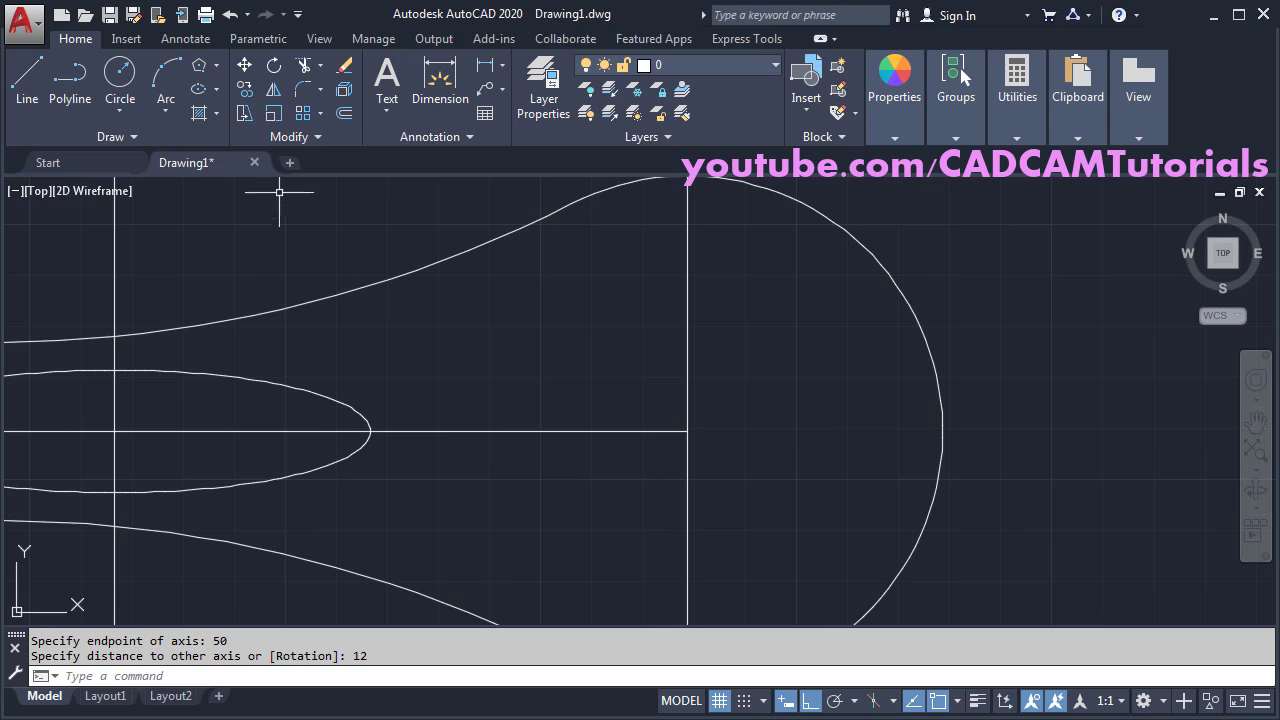
- Draw a six-sided polygon circumscribed about radius 30, centred at the right-hand centre-line crossing
left_click(201, 70)
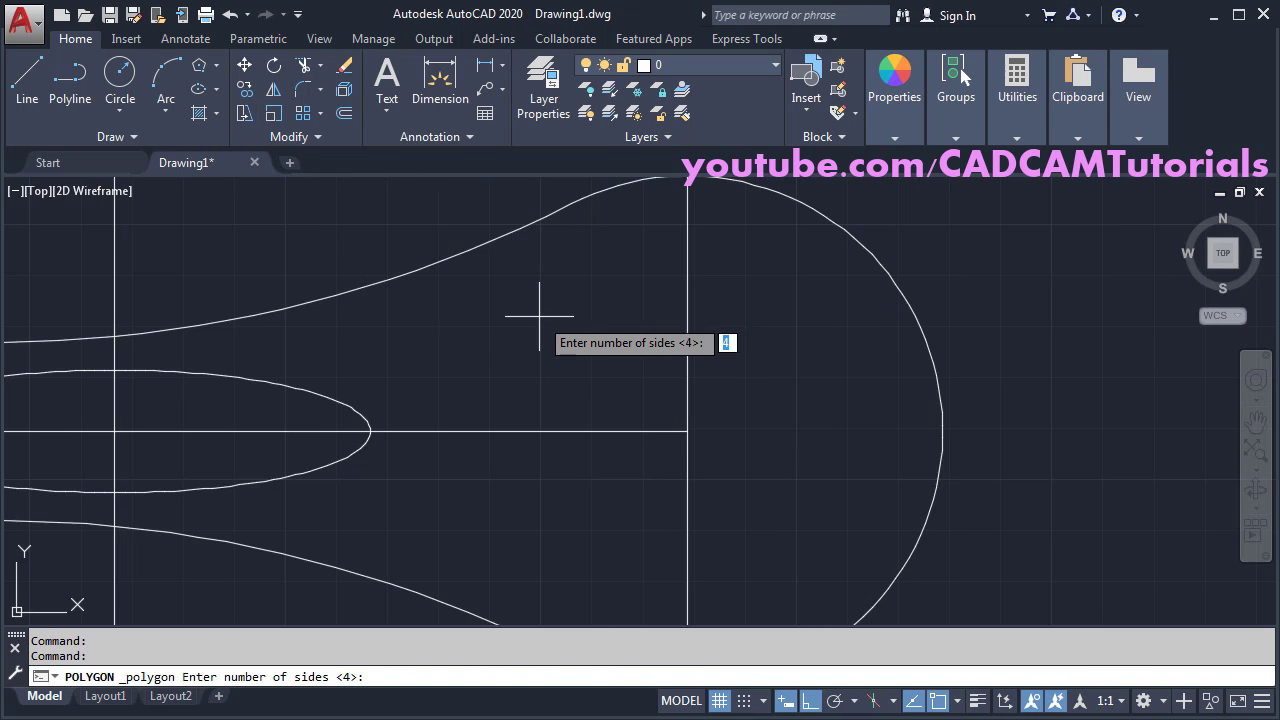
key("Return")
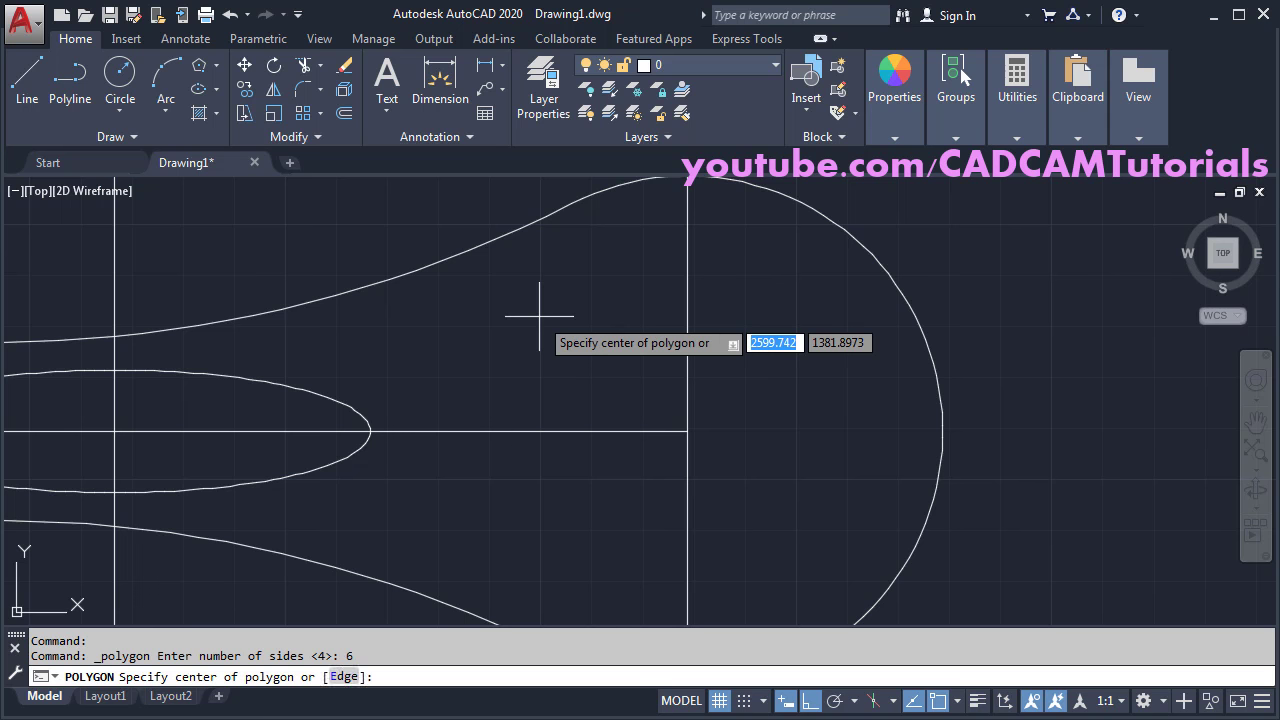
left_click(687, 431)
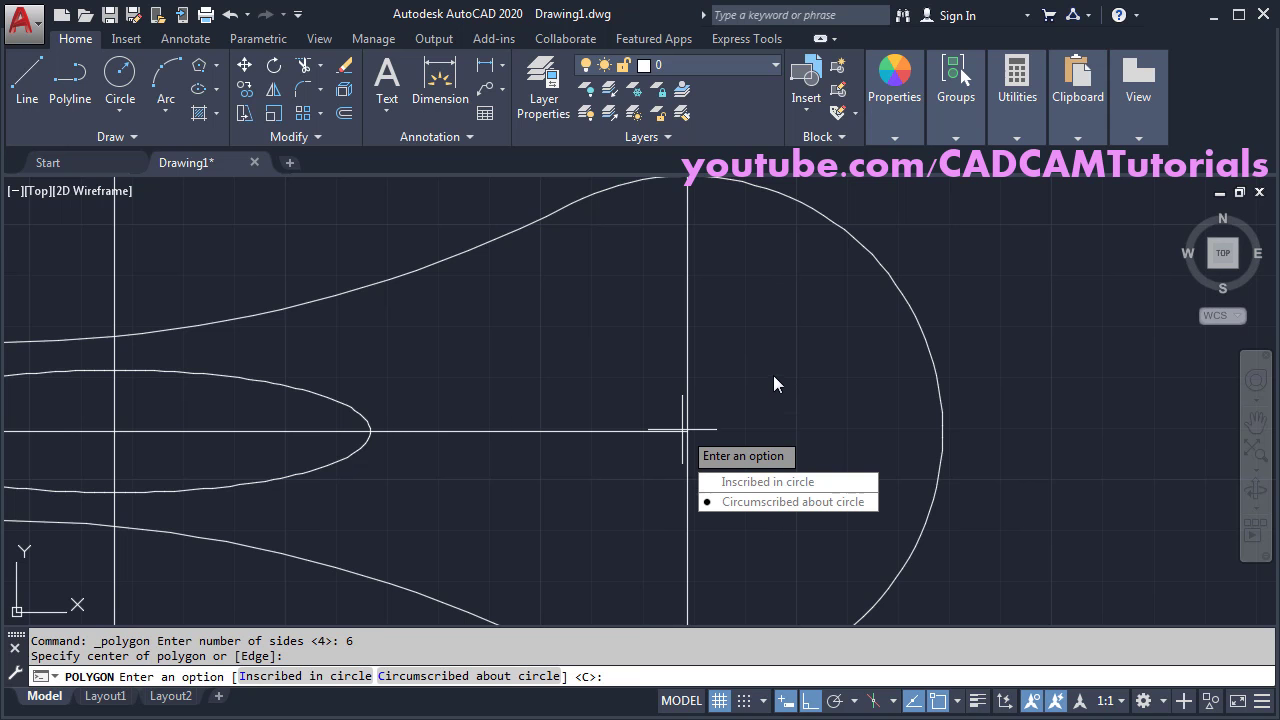
left_click(758, 508)
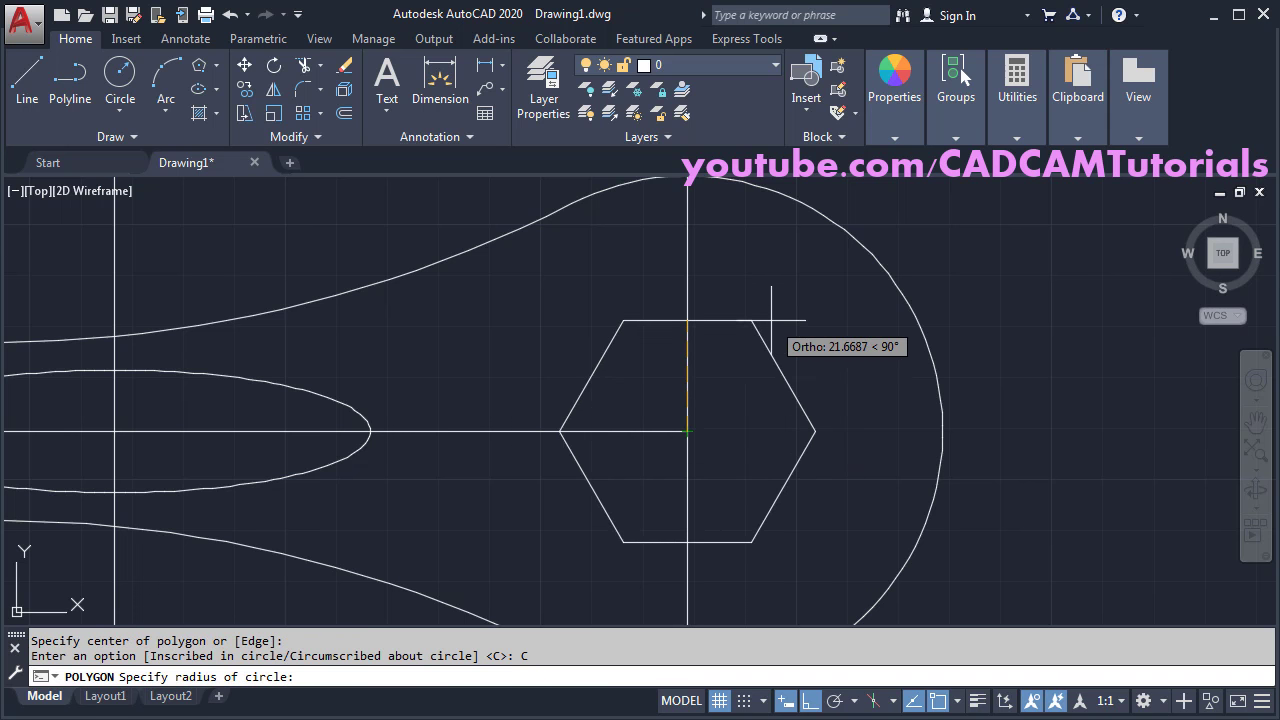
type("30")
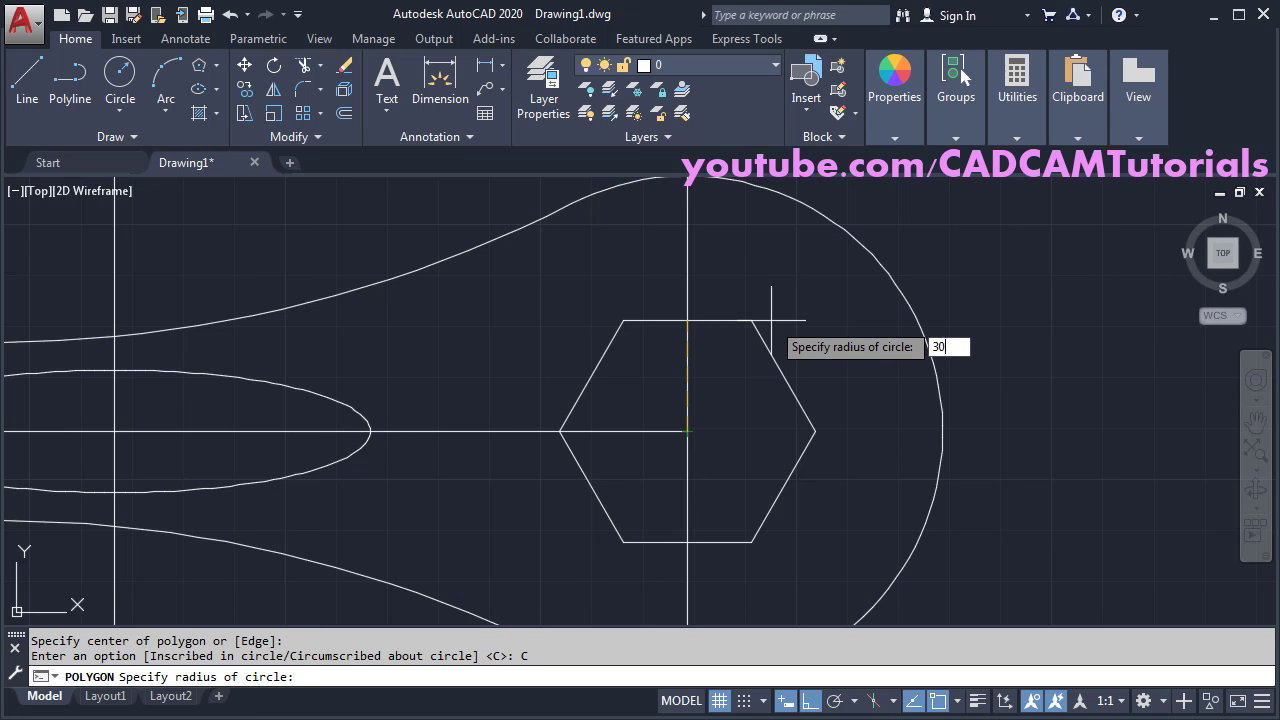
key("Return")
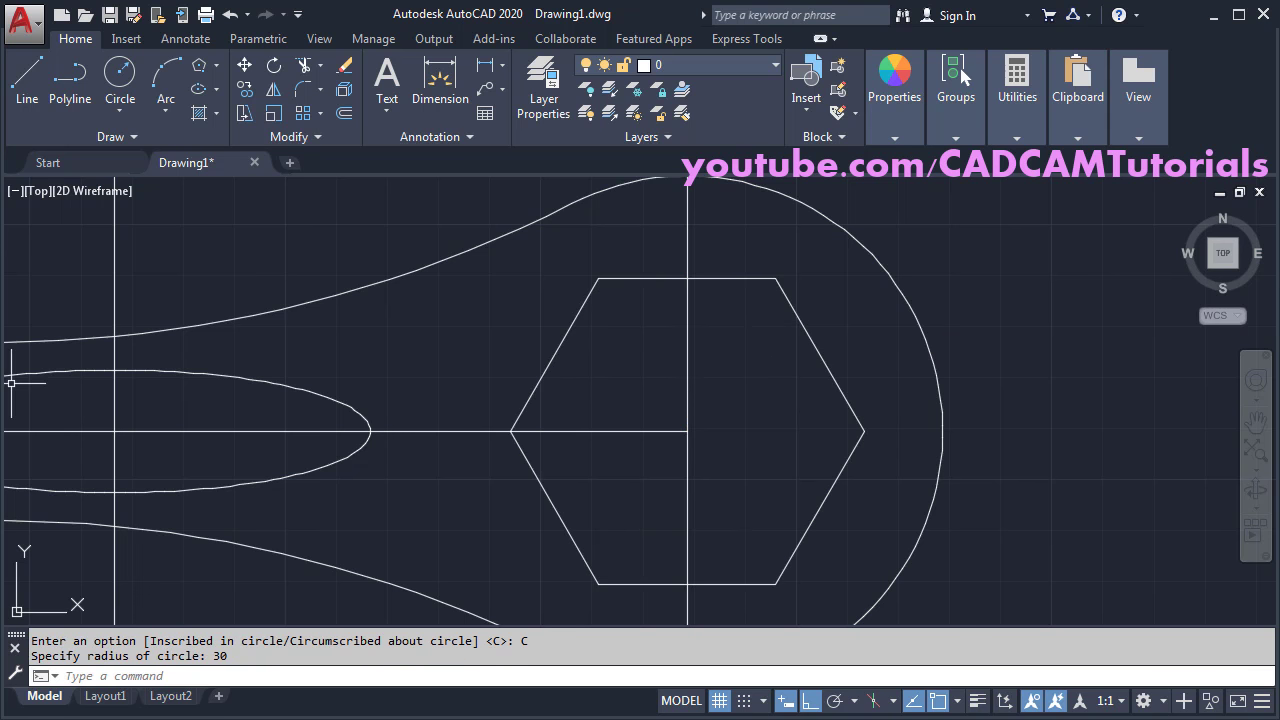
key("alt+Tab")
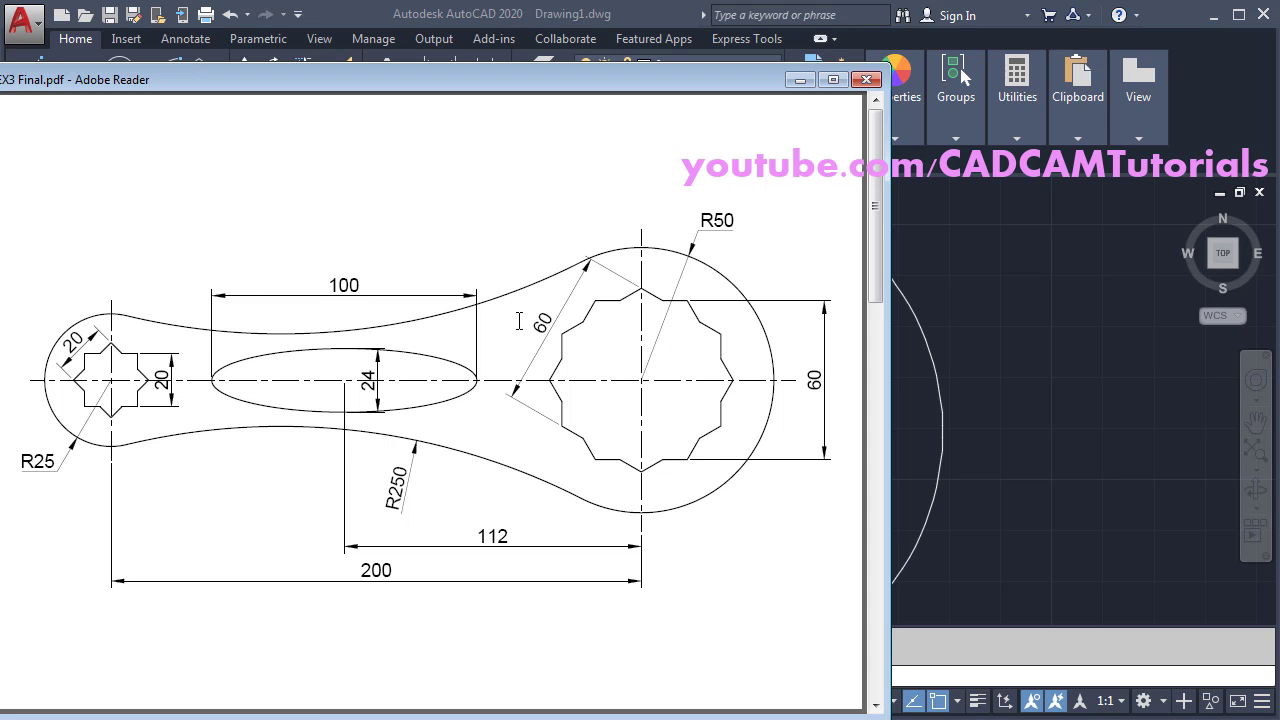
left_click(1024, 385)
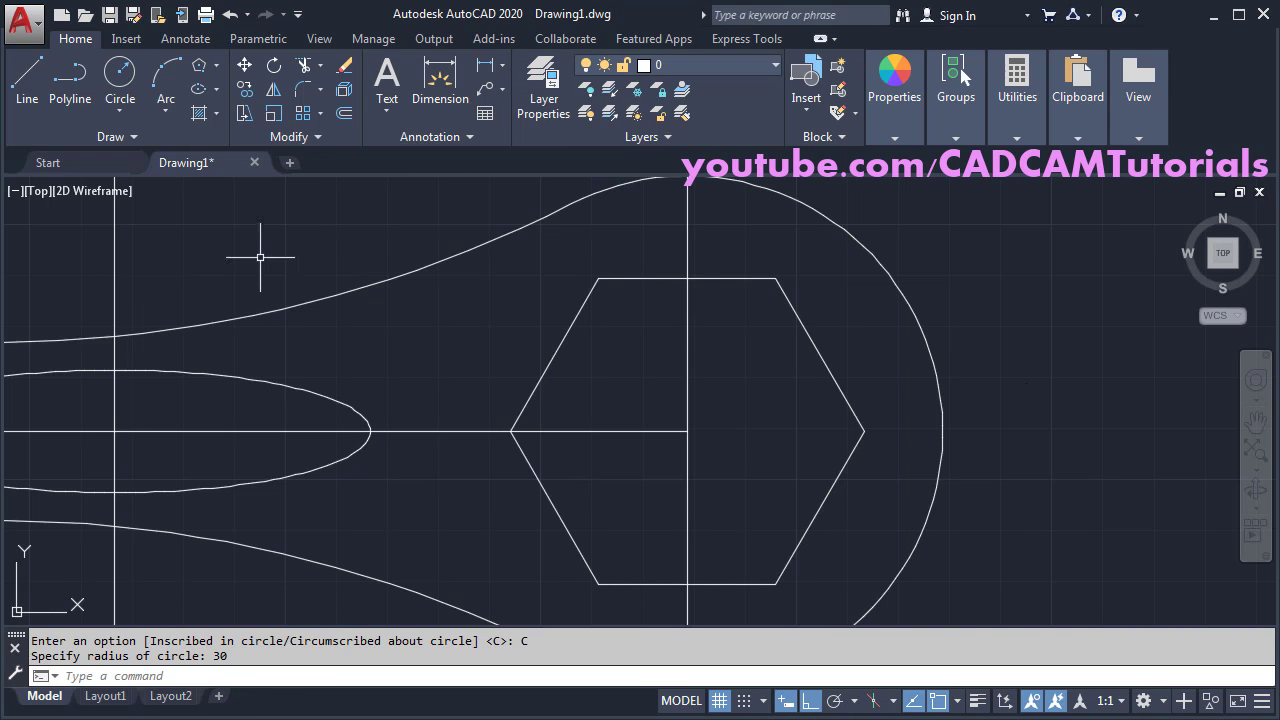
- With Ortho off, draw a line from the hexagon centre, 30 long at 60°
left_click(22, 88)
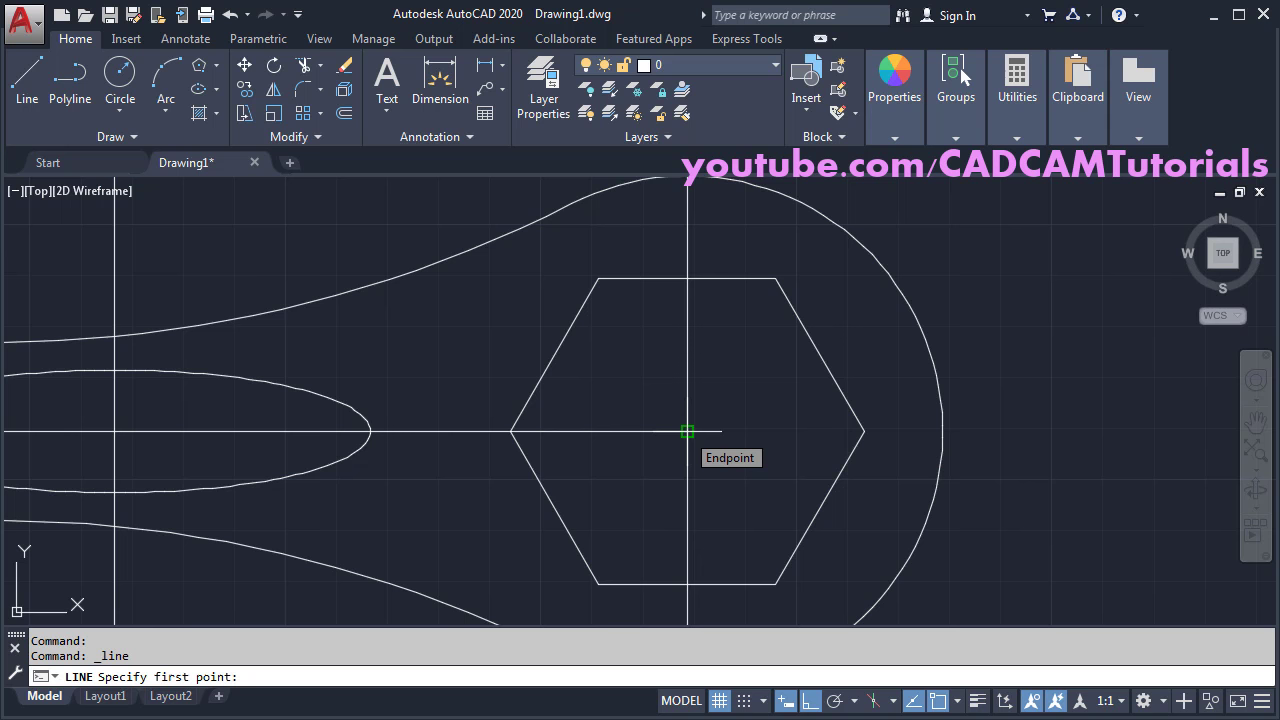
left_click(687, 431)
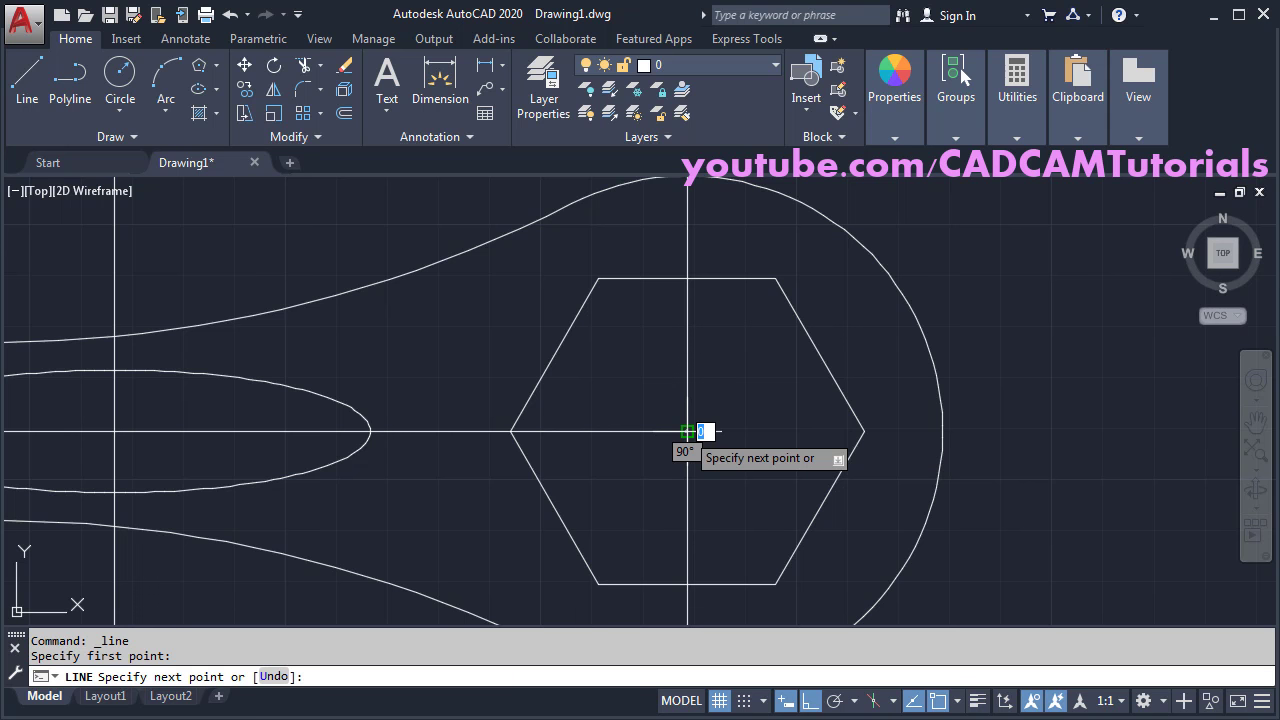
left_click(809, 701)
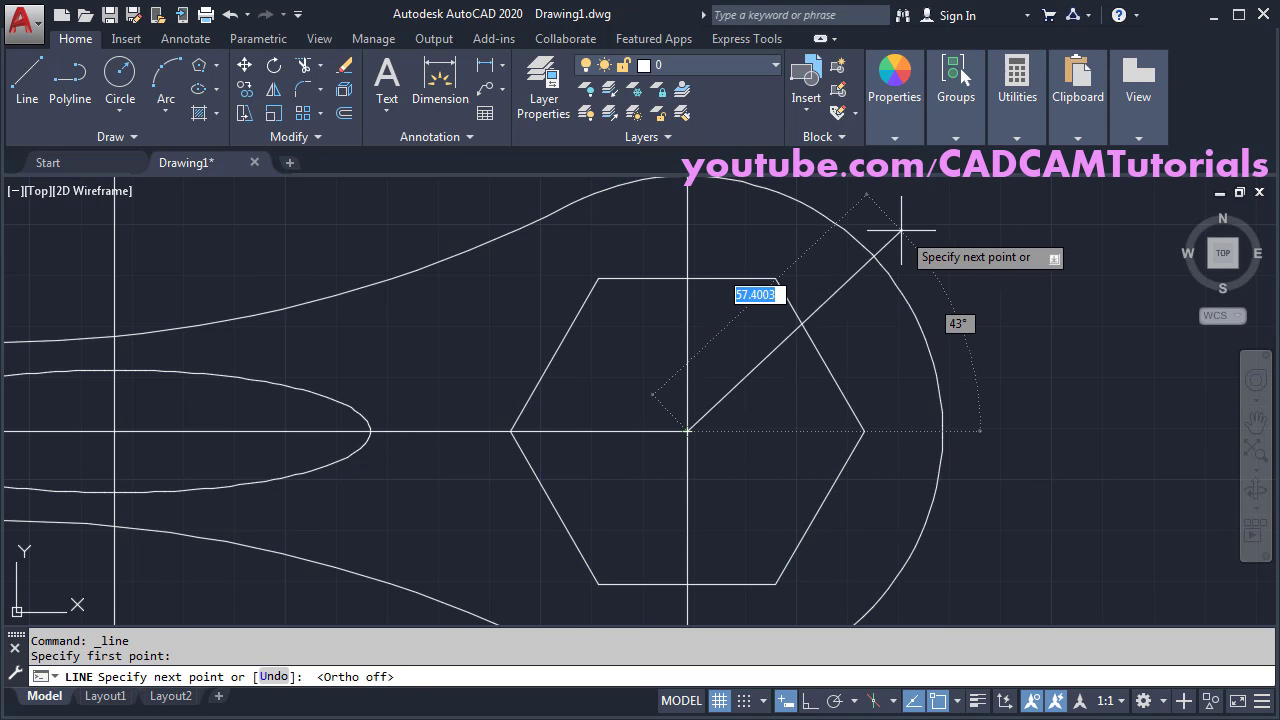
type("30")
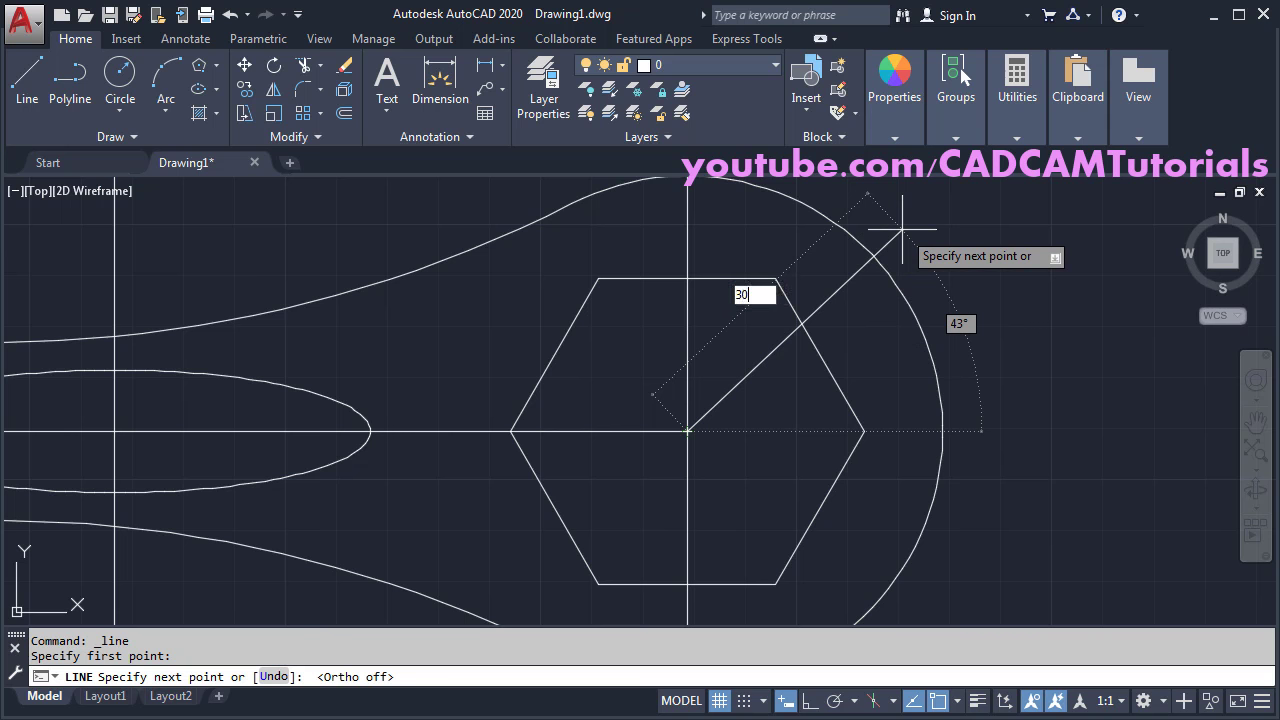
key("Tab")
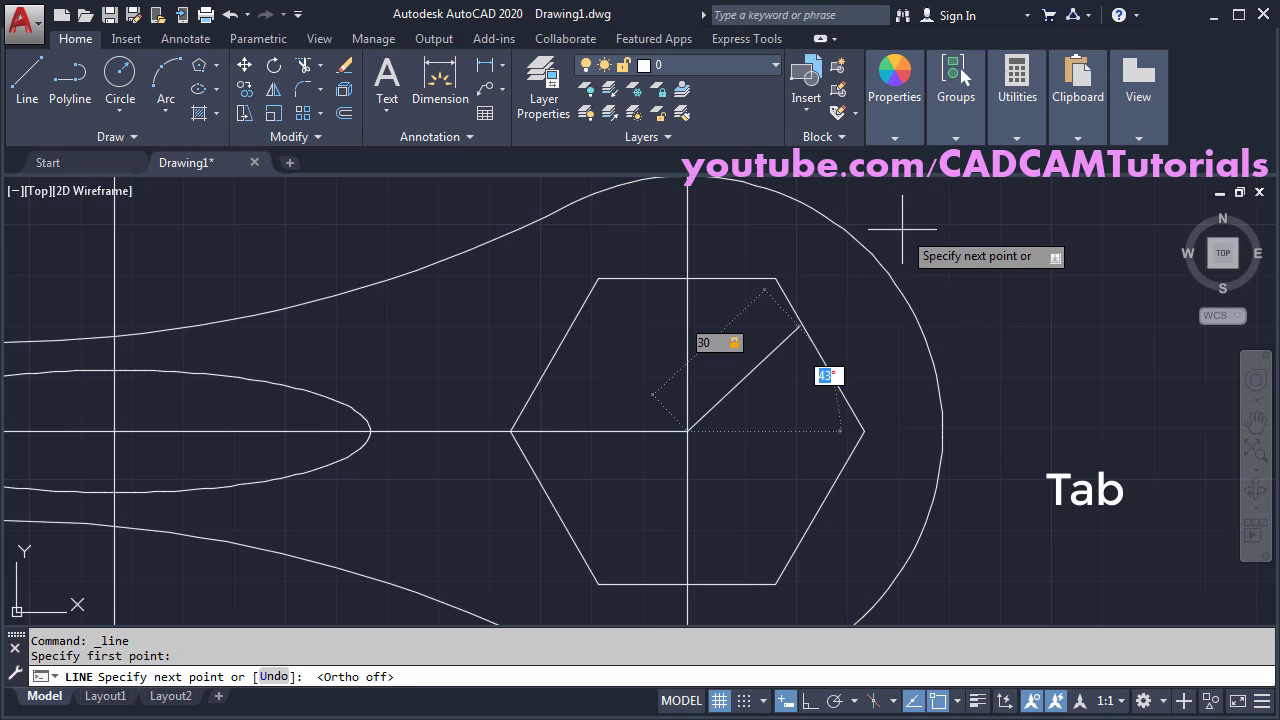
type("60")
key("Return")
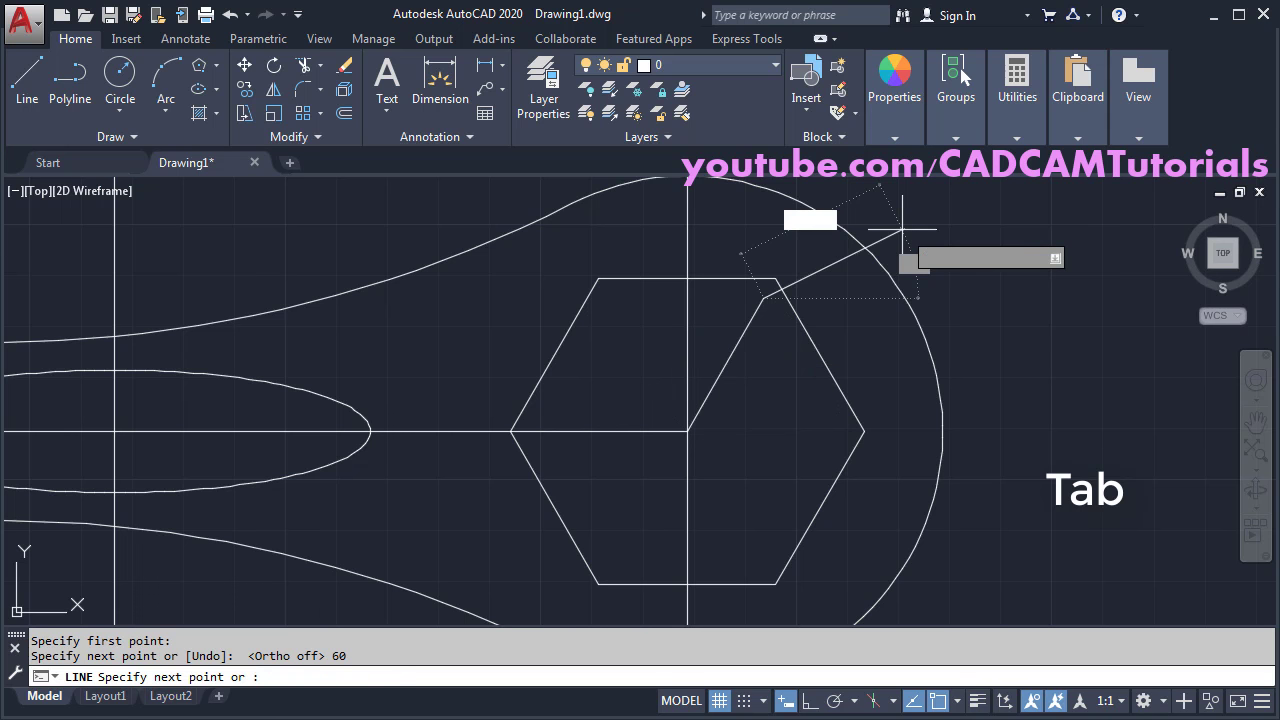
key("Return")
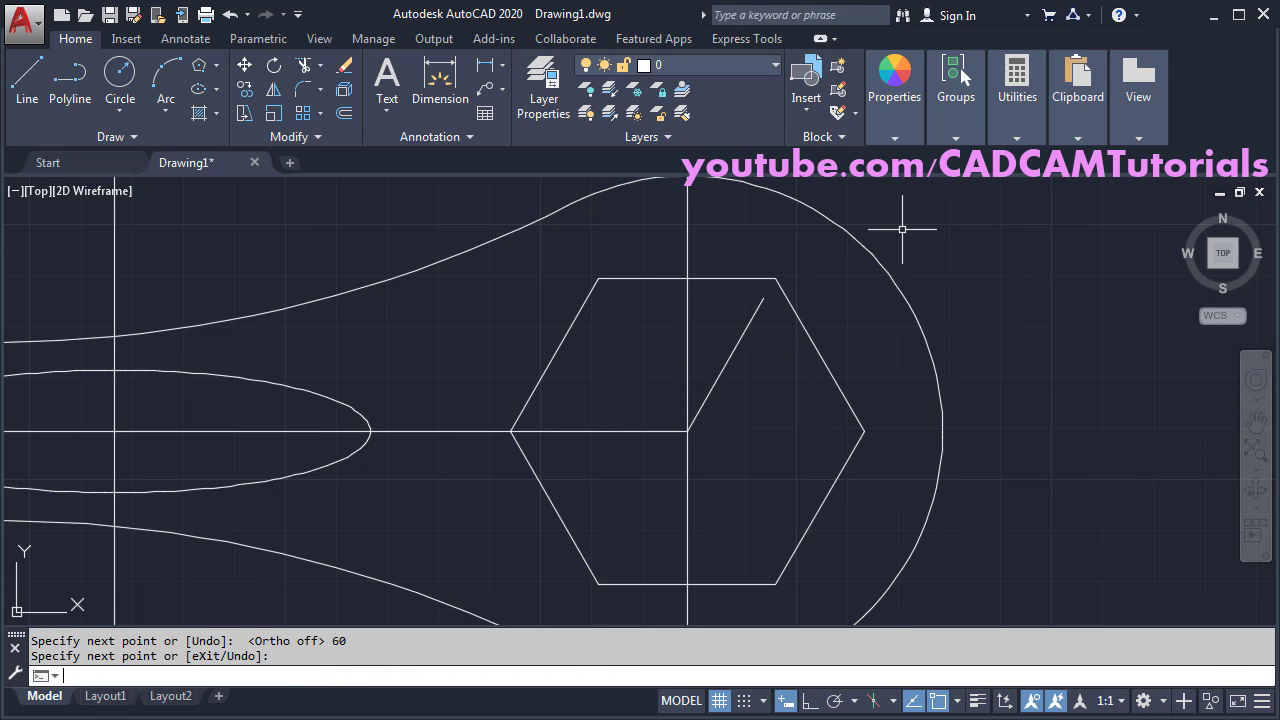
- Draw a second circumscribed hexagon at the hexagon centre, sized and rotated to the 60° line's end
left_click(202, 68)
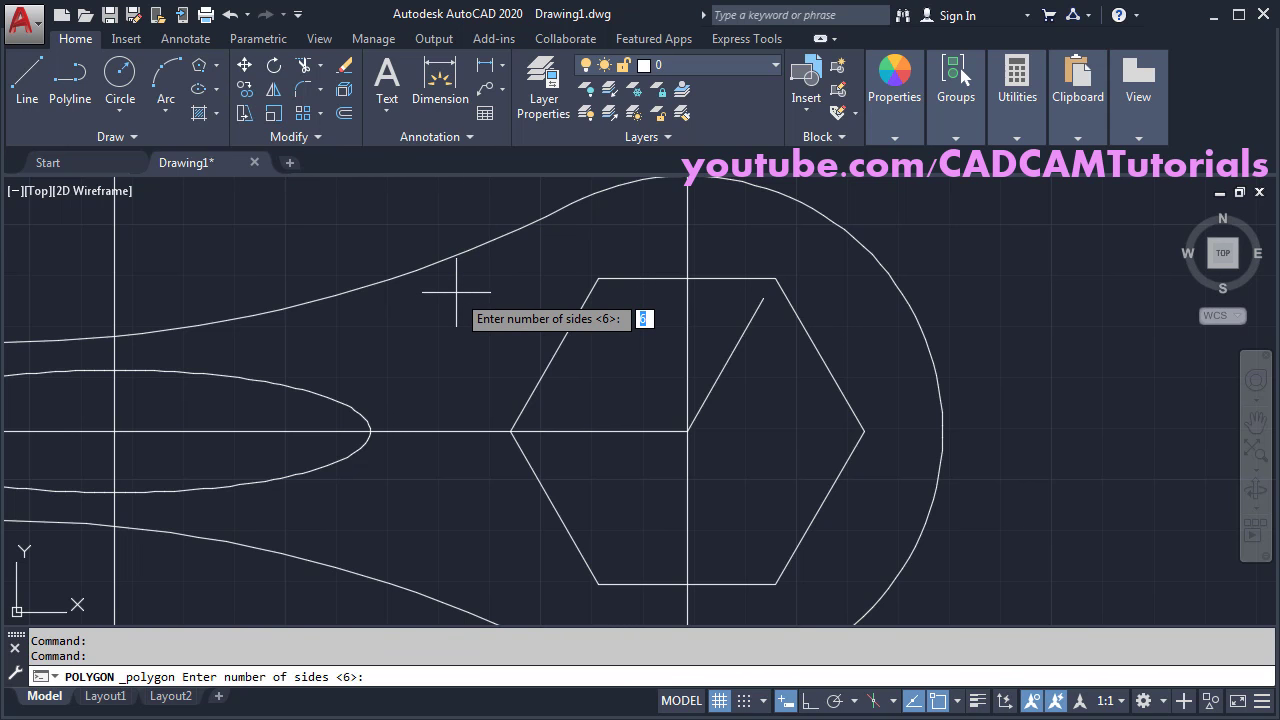
key("Return")
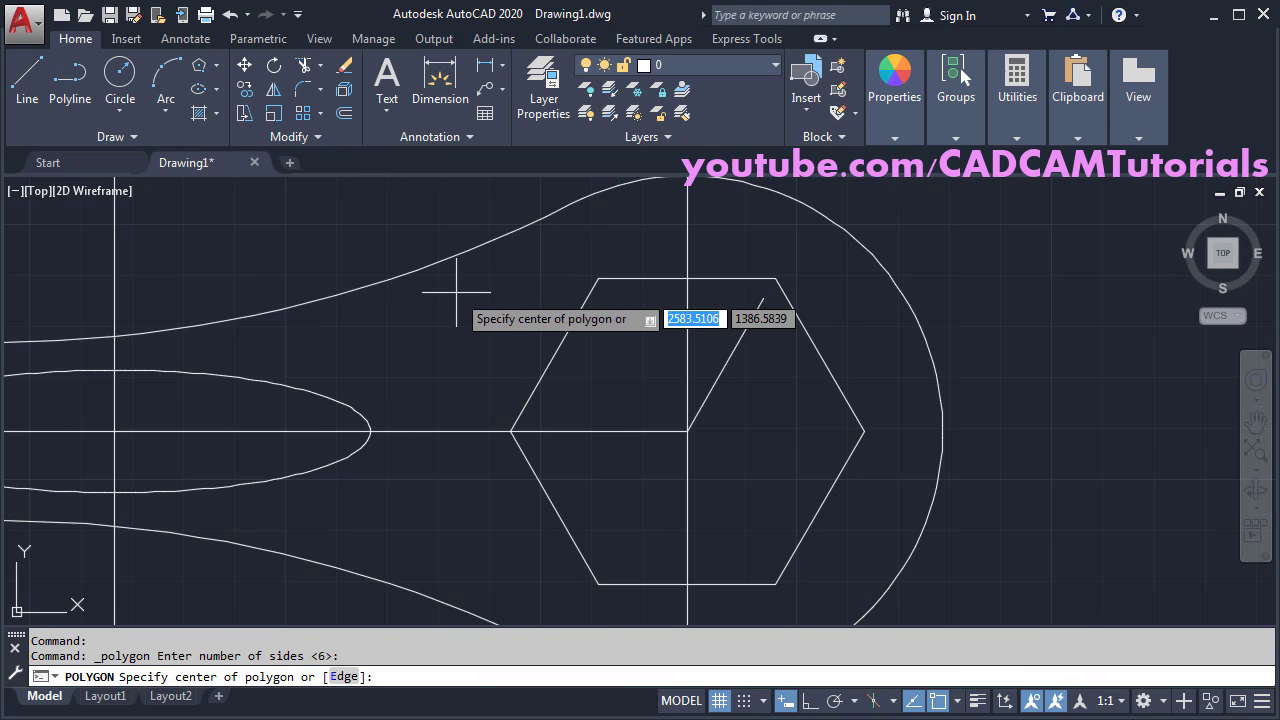
left_click(687, 432)
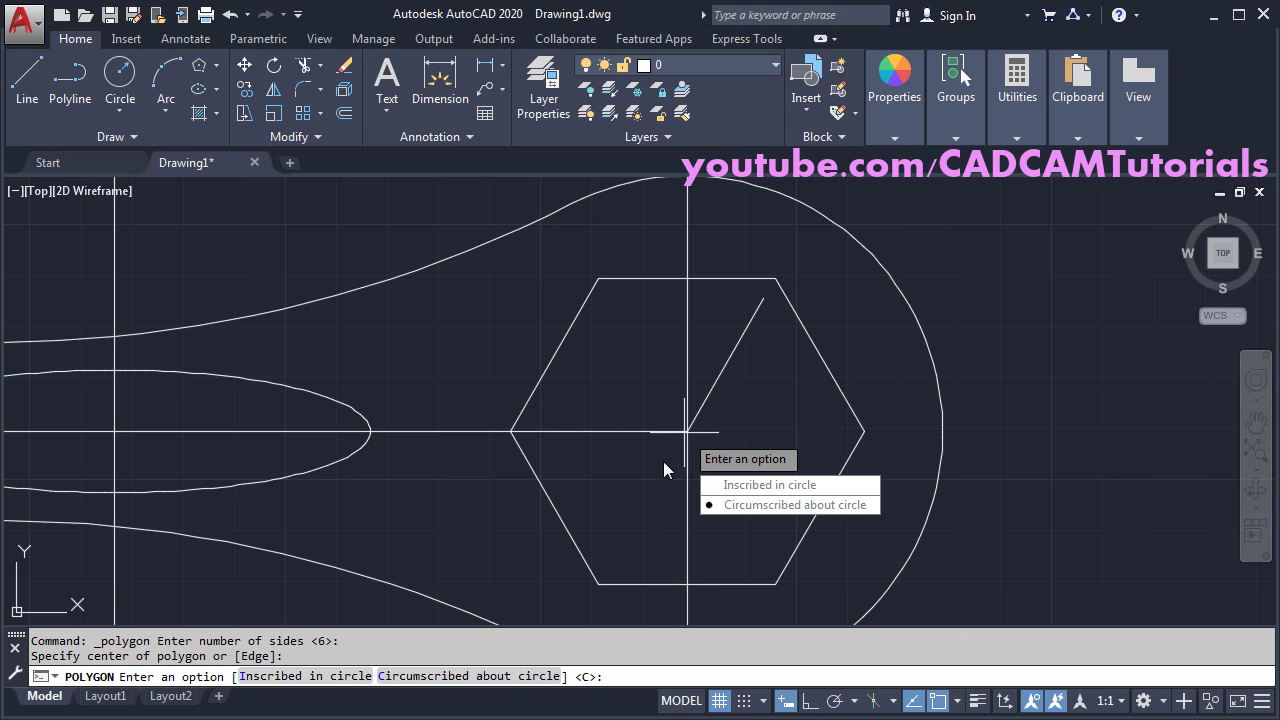
key("Escape")
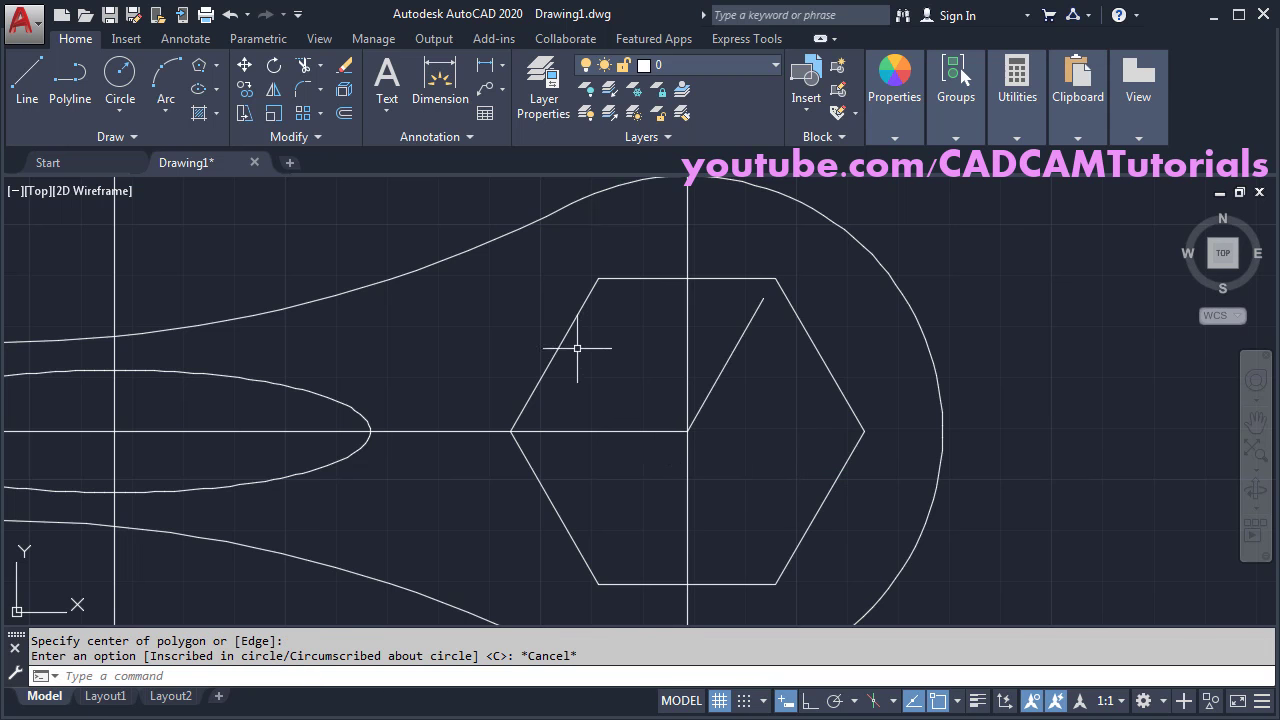
left_click(201, 68)
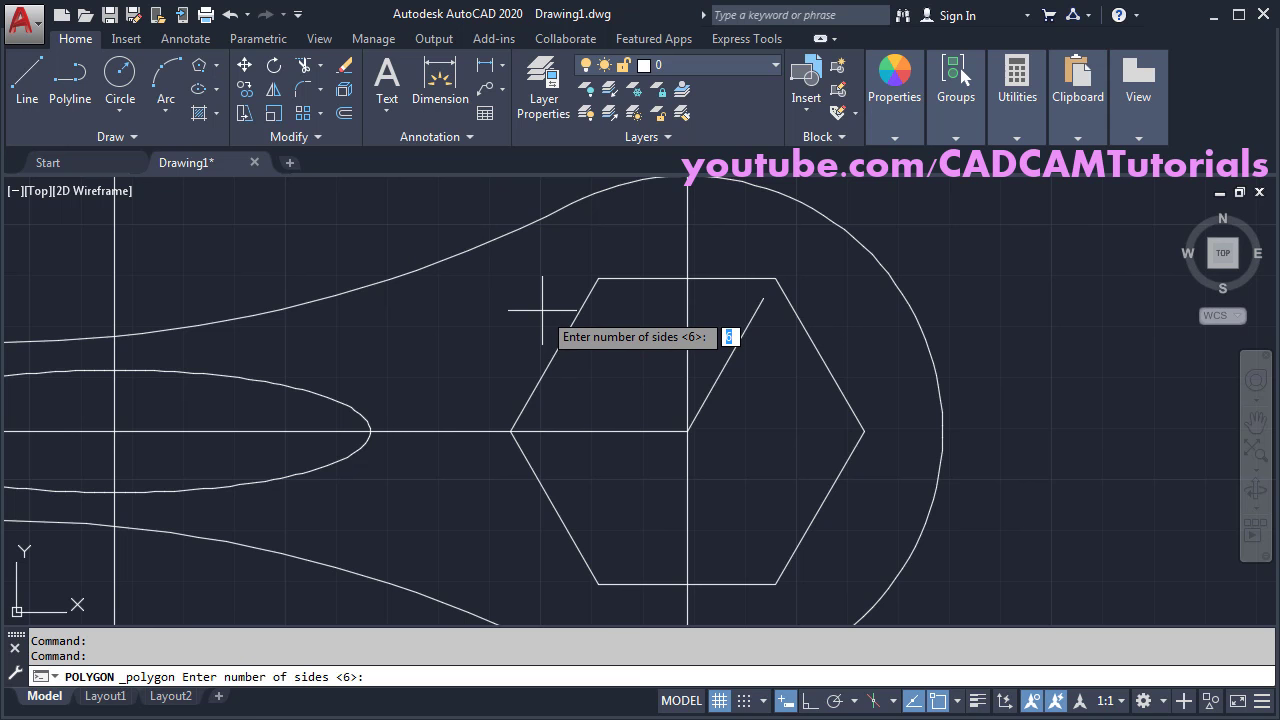
key("Return")
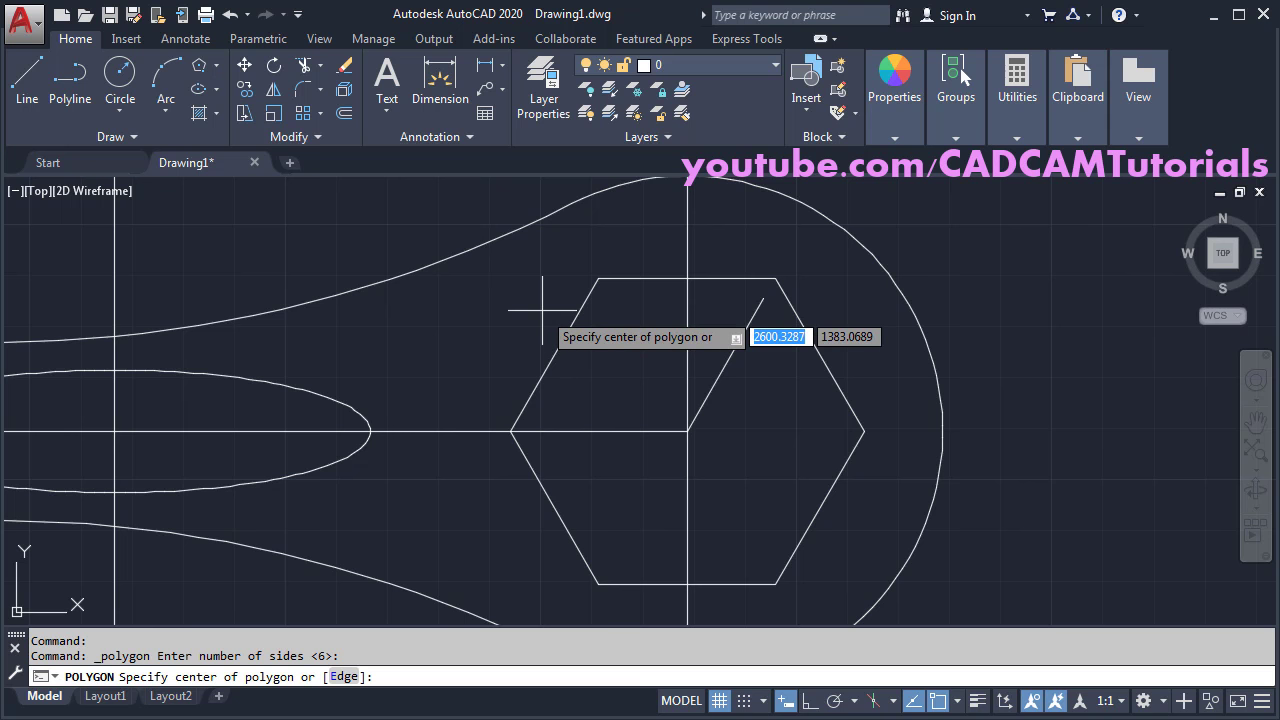
left_click(637, 430)
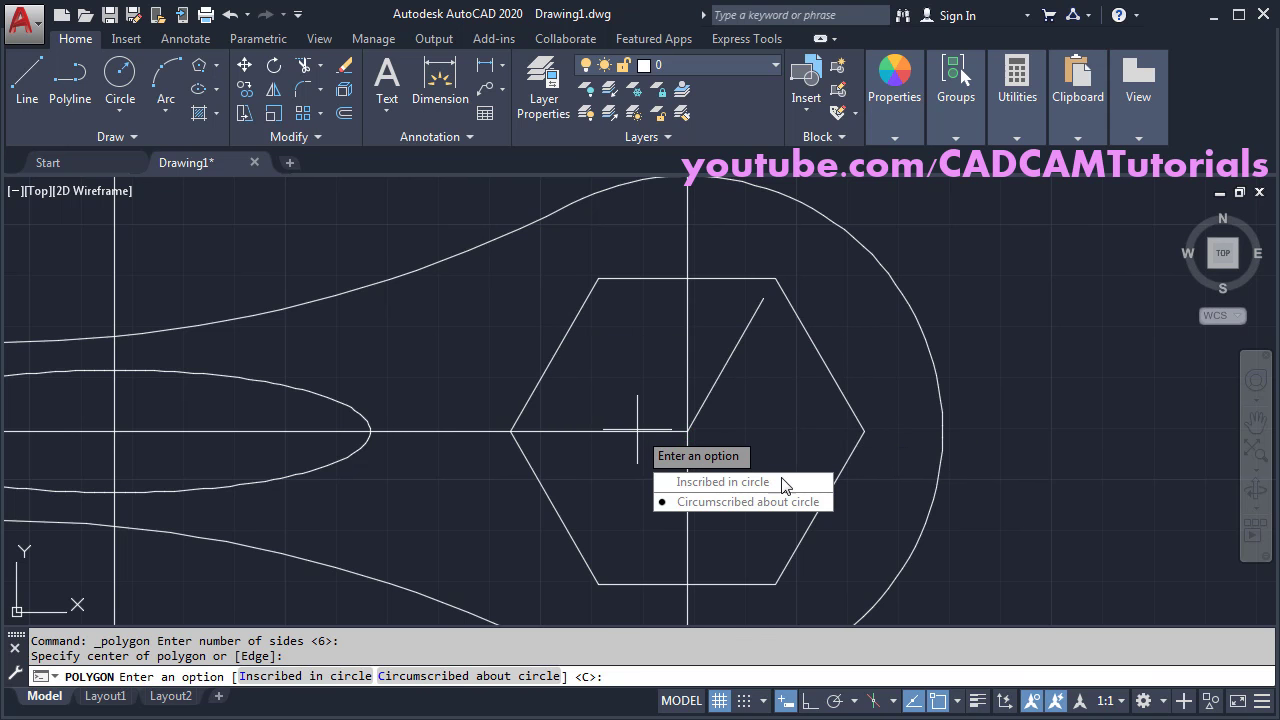
left_click(721, 506)
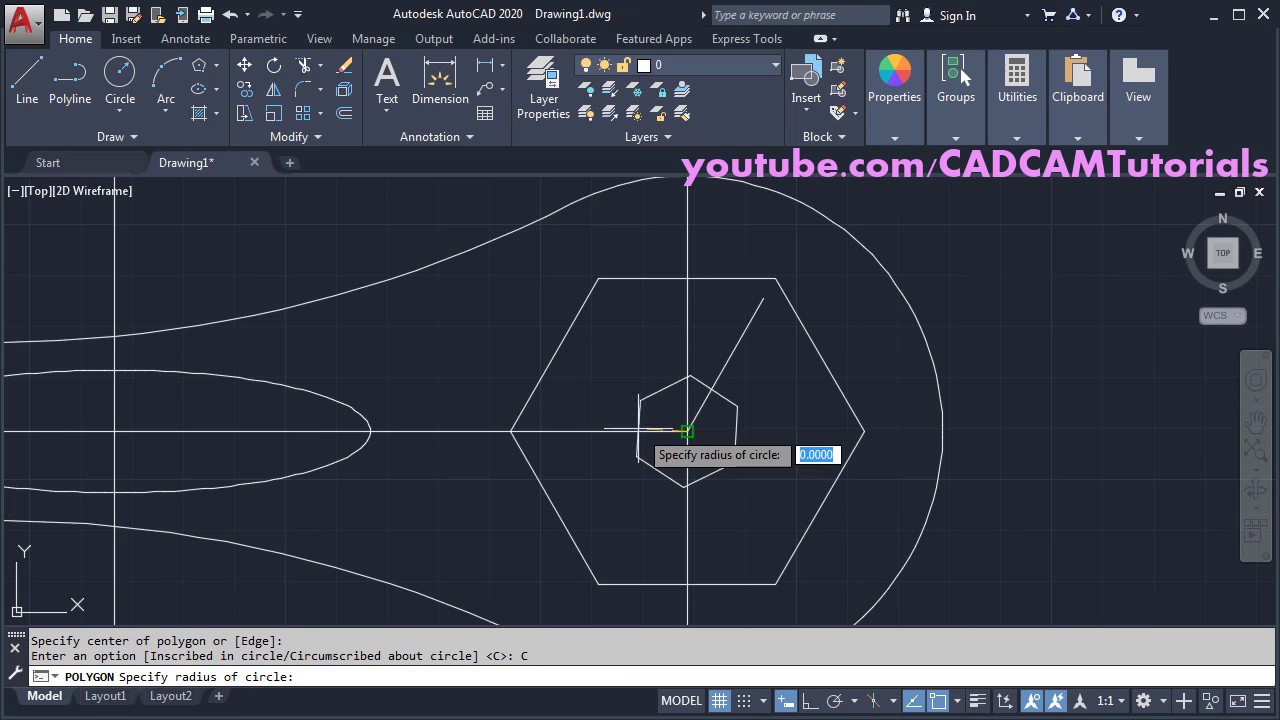
left_click(763, 298)
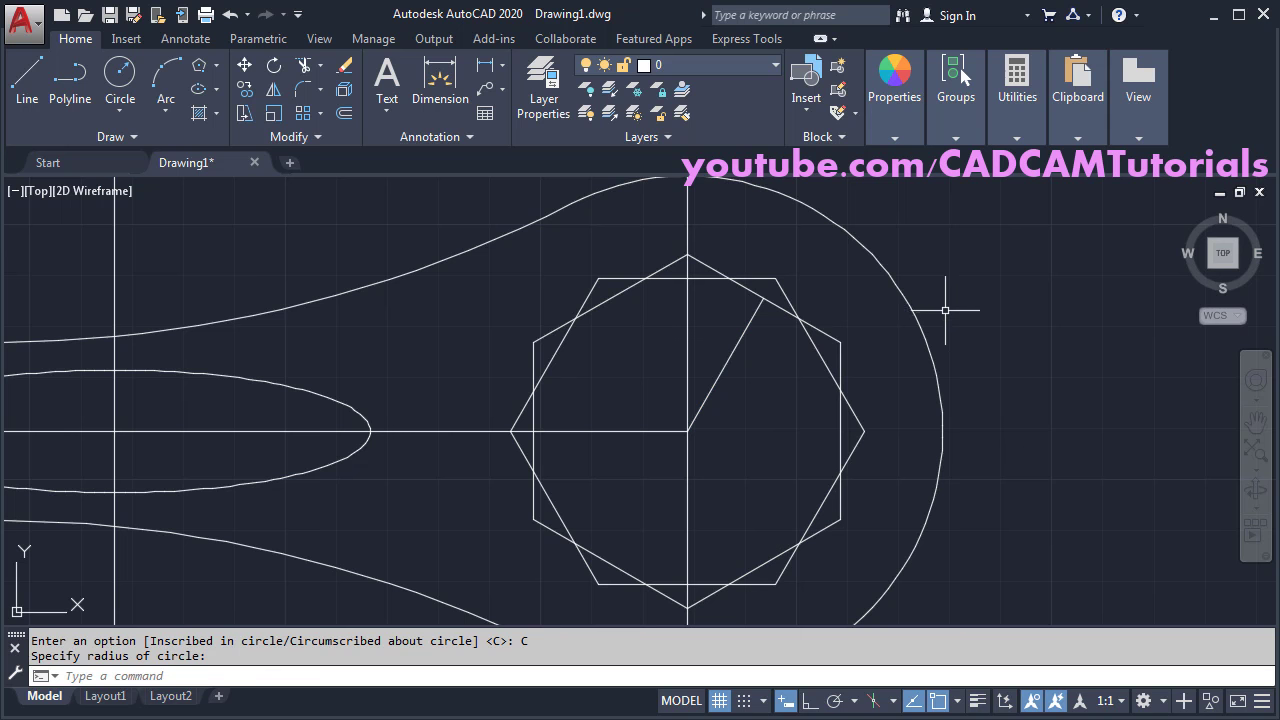
middle_click_drag(841, 444, 806, 402)
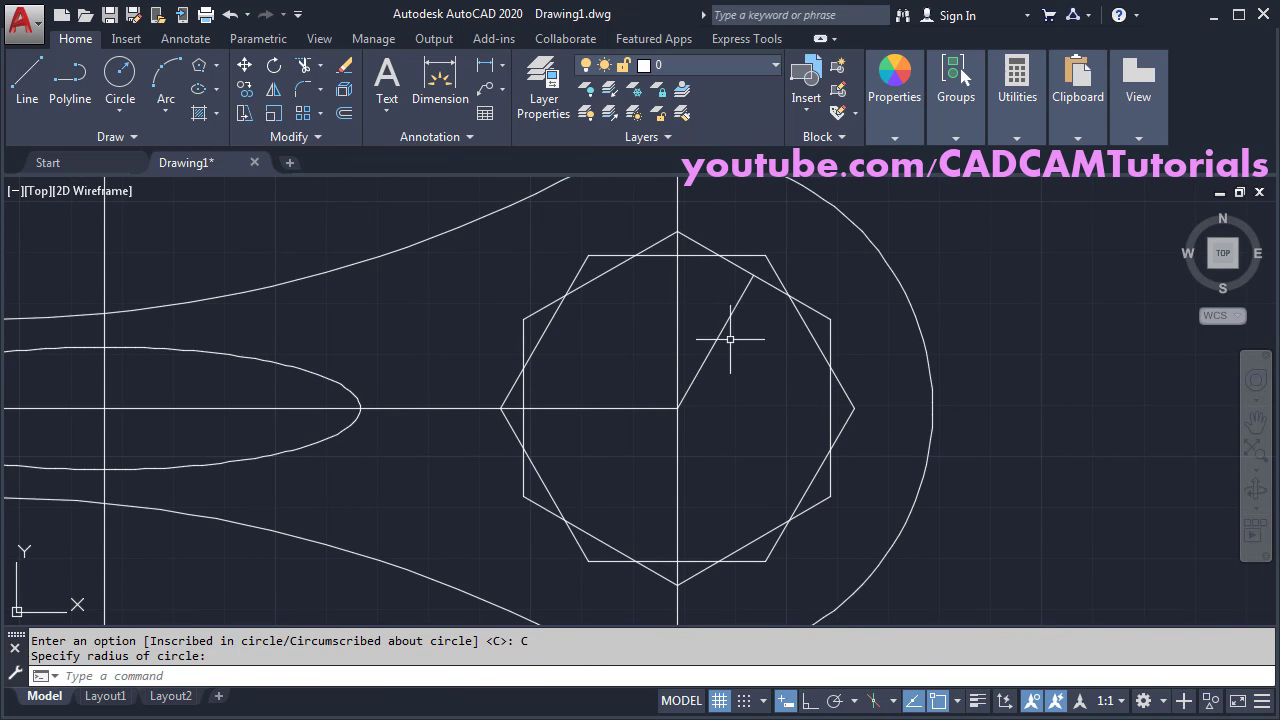
- Erase the diagonal 60° guide line with the E command
type("E")
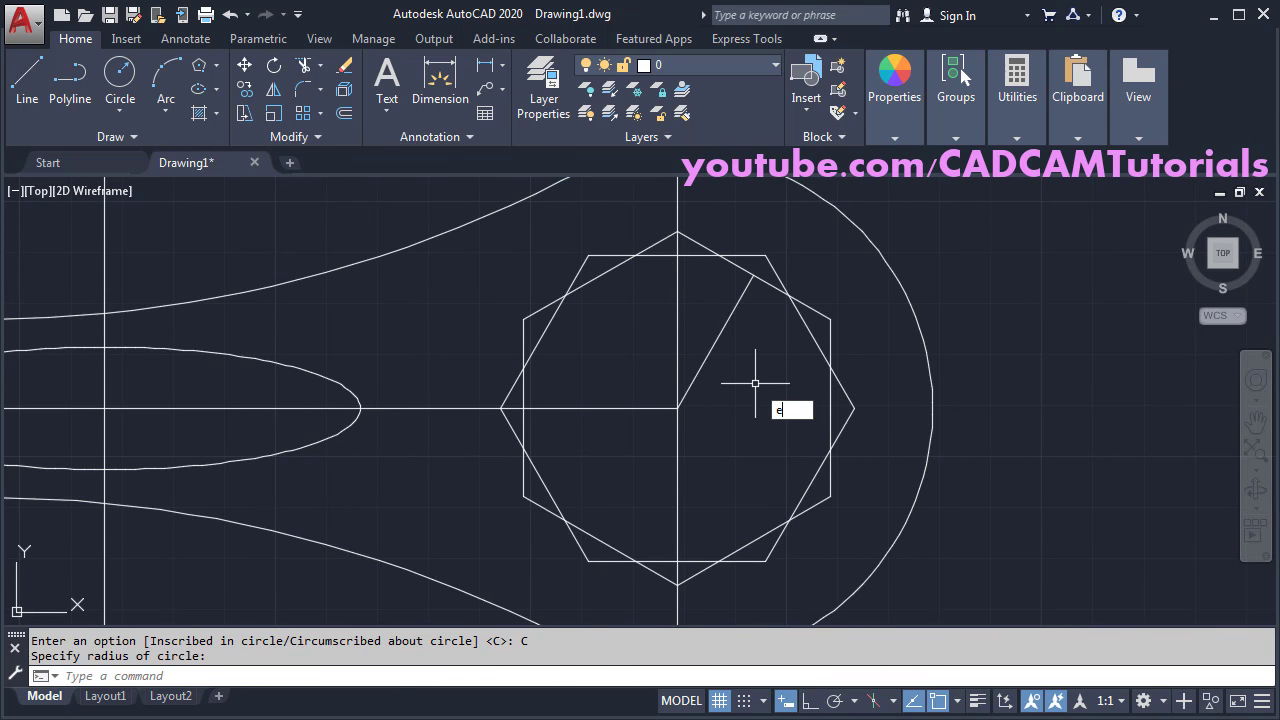
key("Return")
left_click(713, 352)
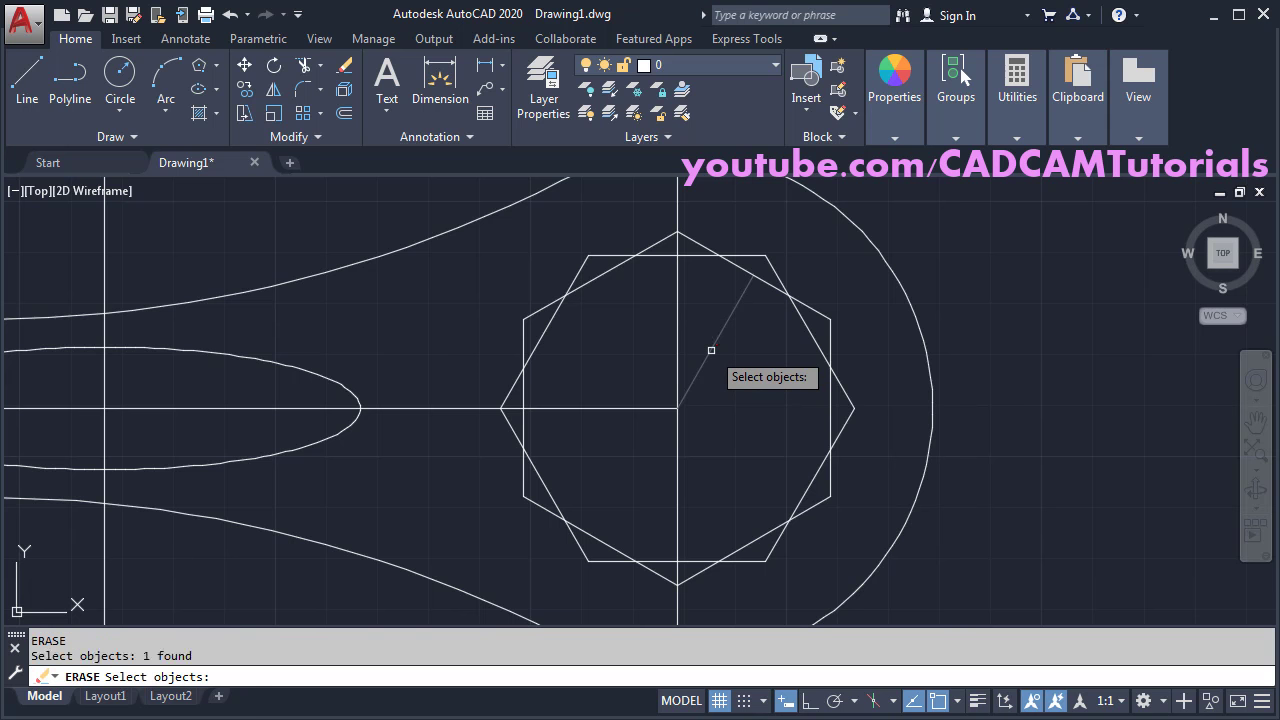
key("Return")
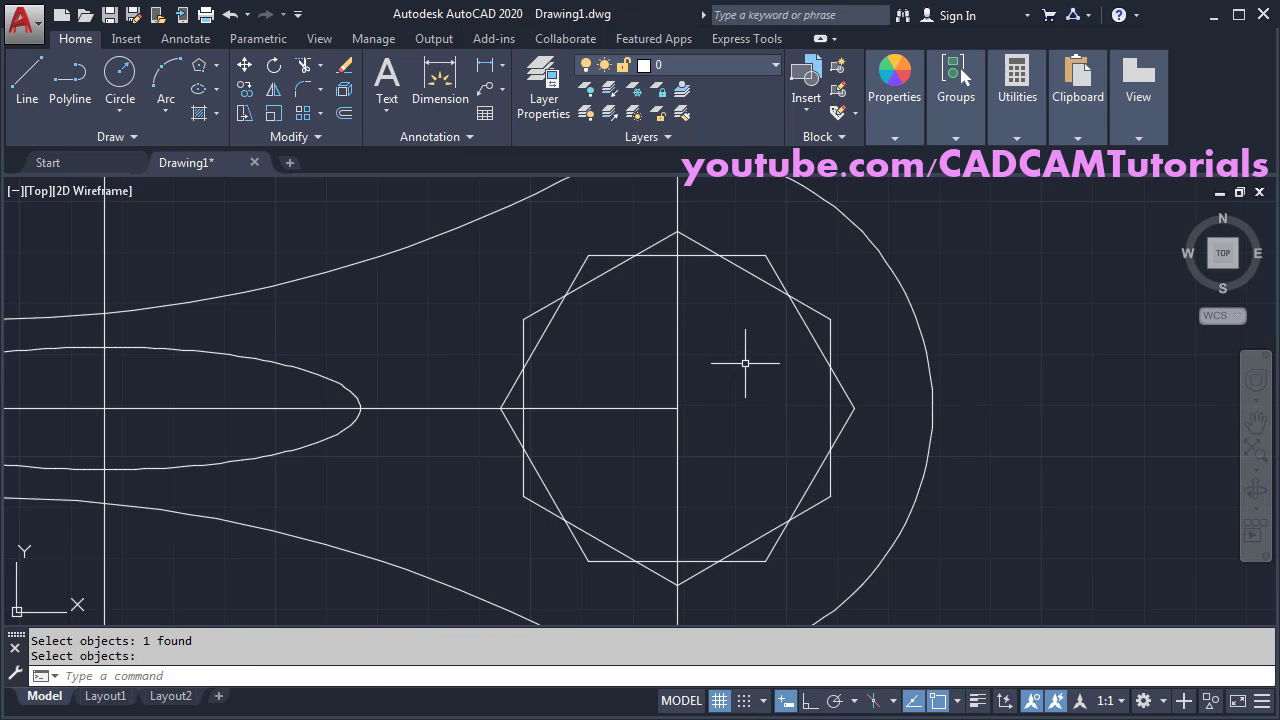
- Using all objects as edges, trim the overlapping hexagons' inner pieces along the top and left
type("tr")
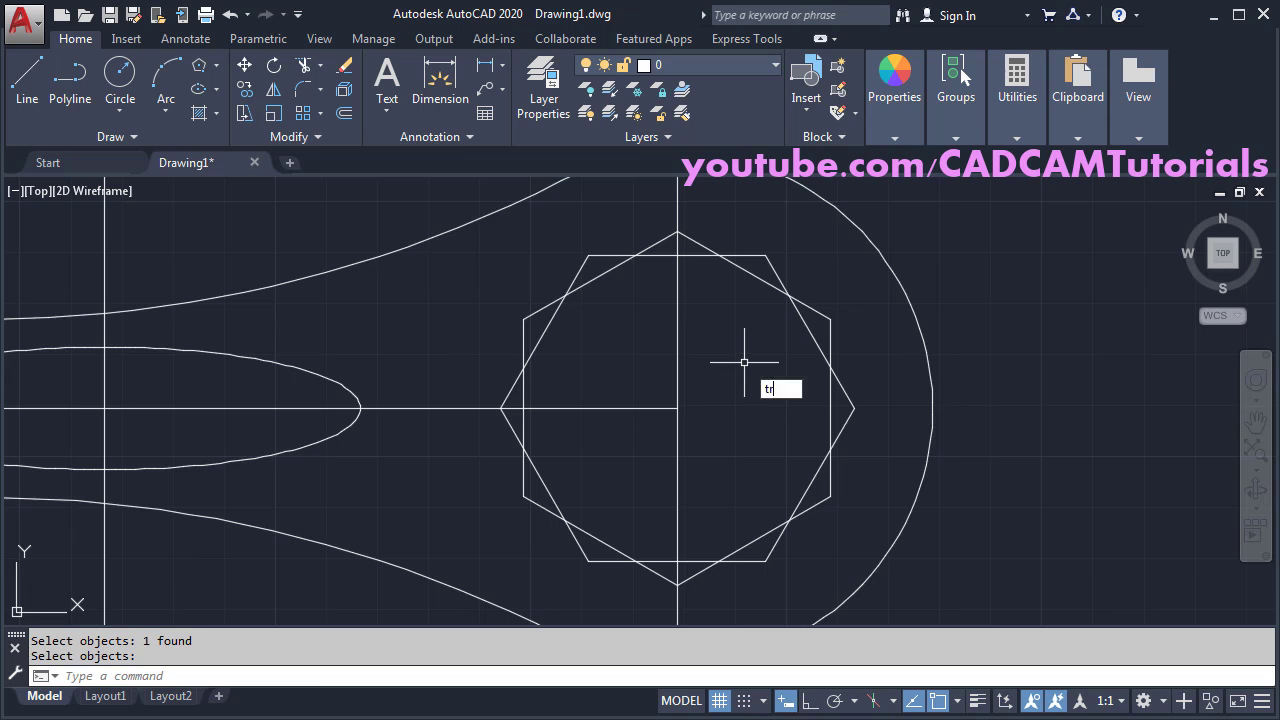
key("Return")
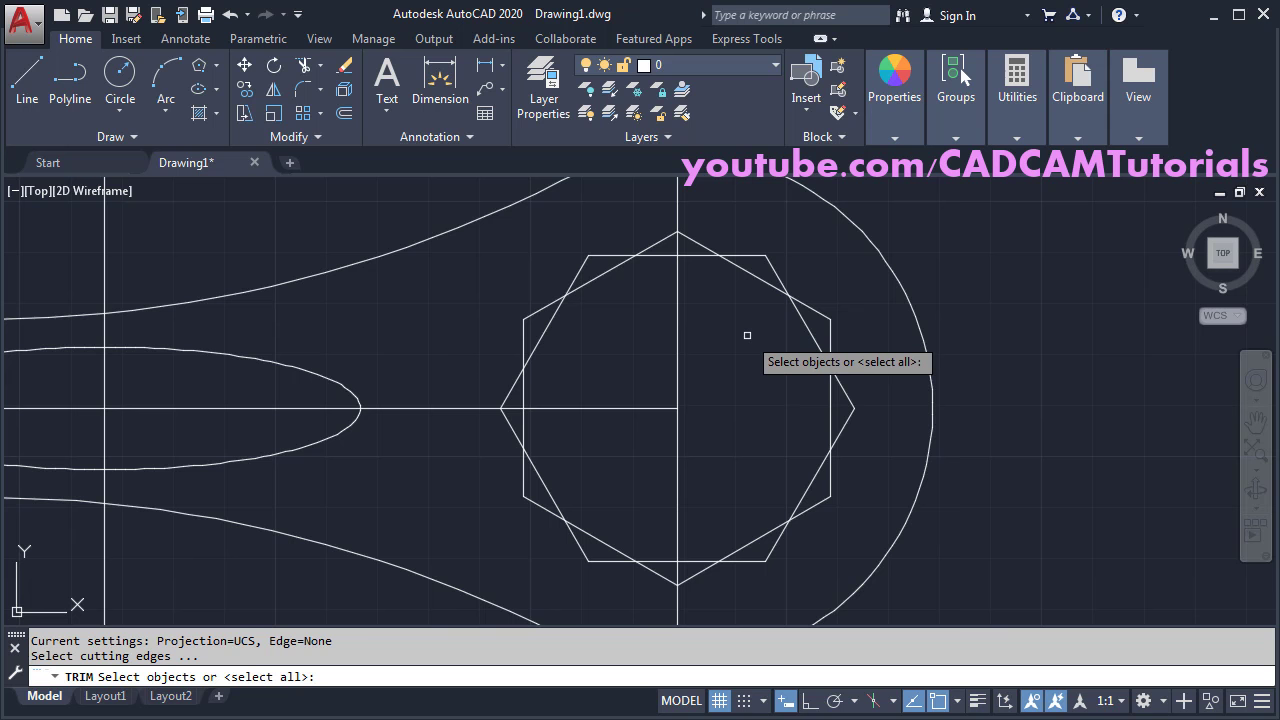
key("Return")
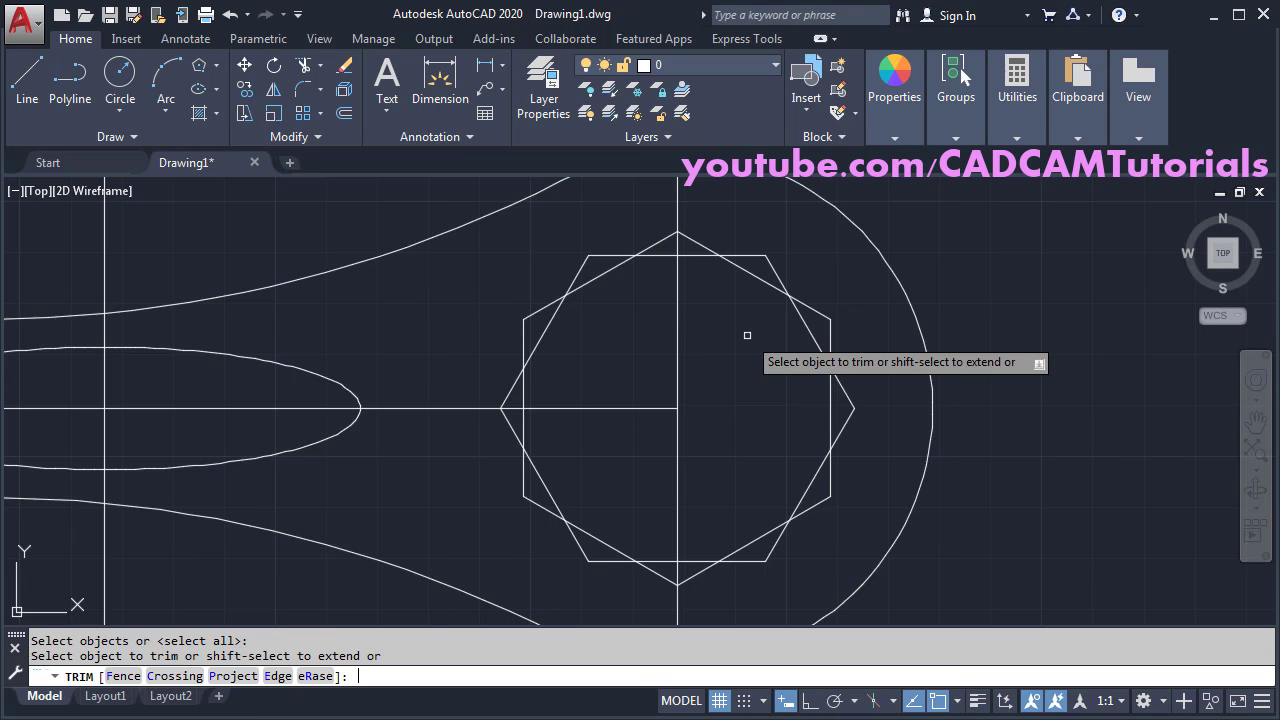
left_click(702, 258)
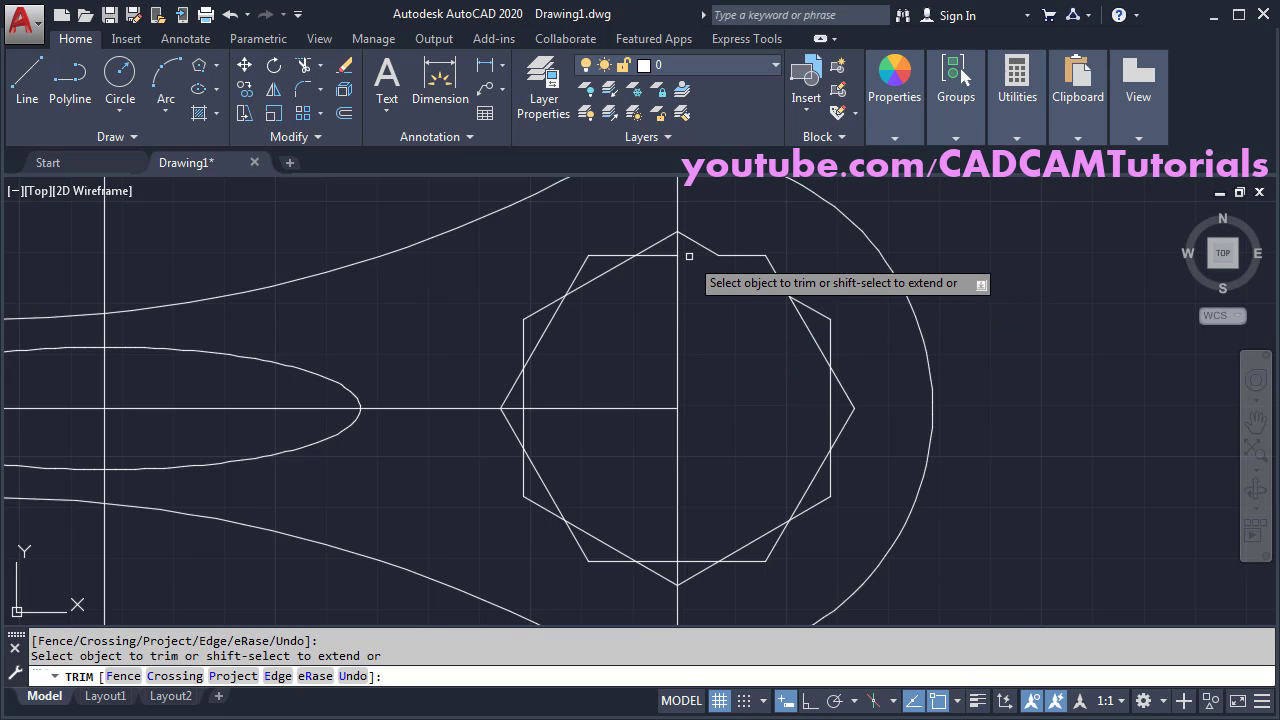
left_click(666, 255)
left_click(604, 268)
left_click(548, 332)
left_click(524, 388)
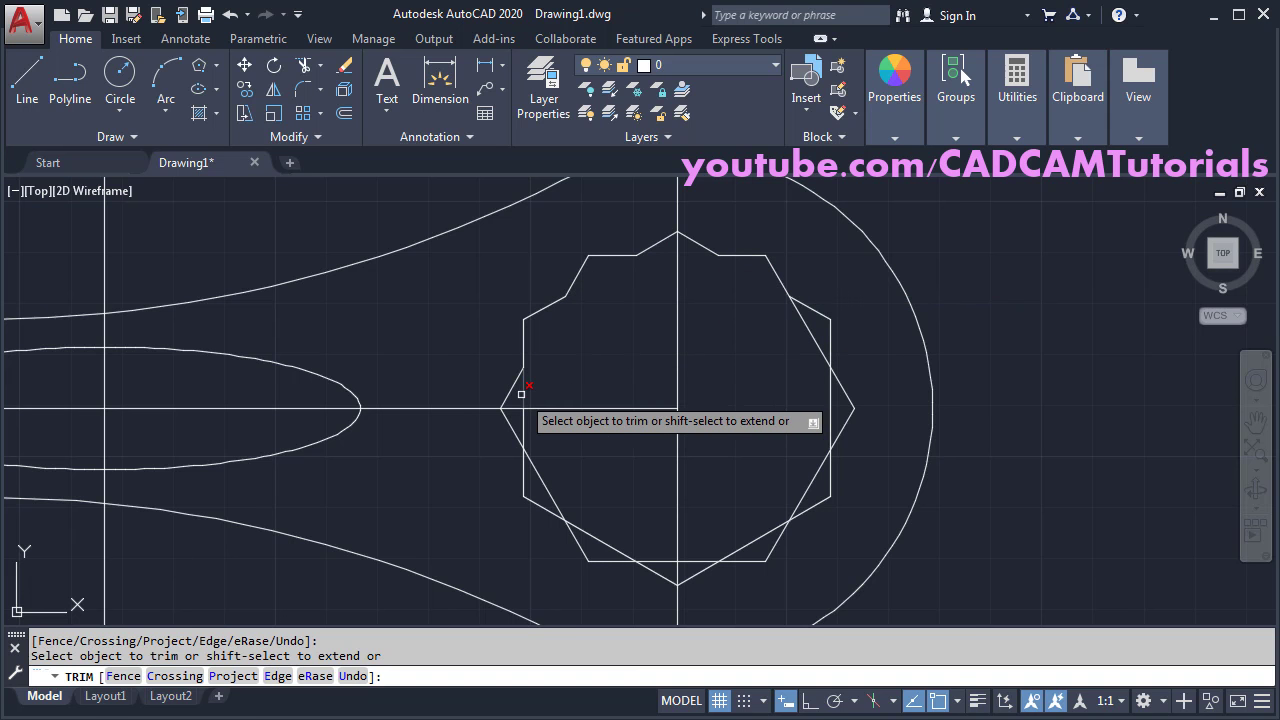
left_click(525, 425)
- Trim the remaining inner pieces along the lower-left, bottom and right sides
left_click(542, 472)
left_click(603, 542)
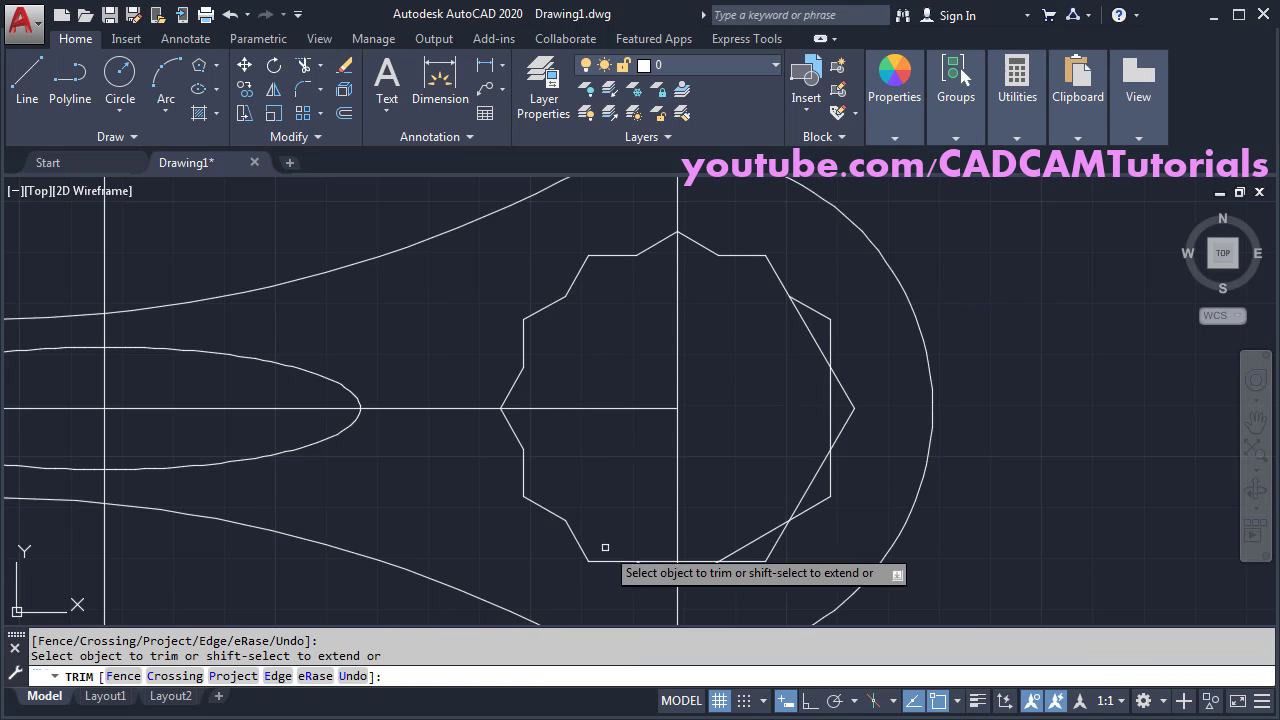
left_click(680, 560)
left_click(749, 542)
left_click(830, 470)
left_click(811, 480)
left_click(830, 409)
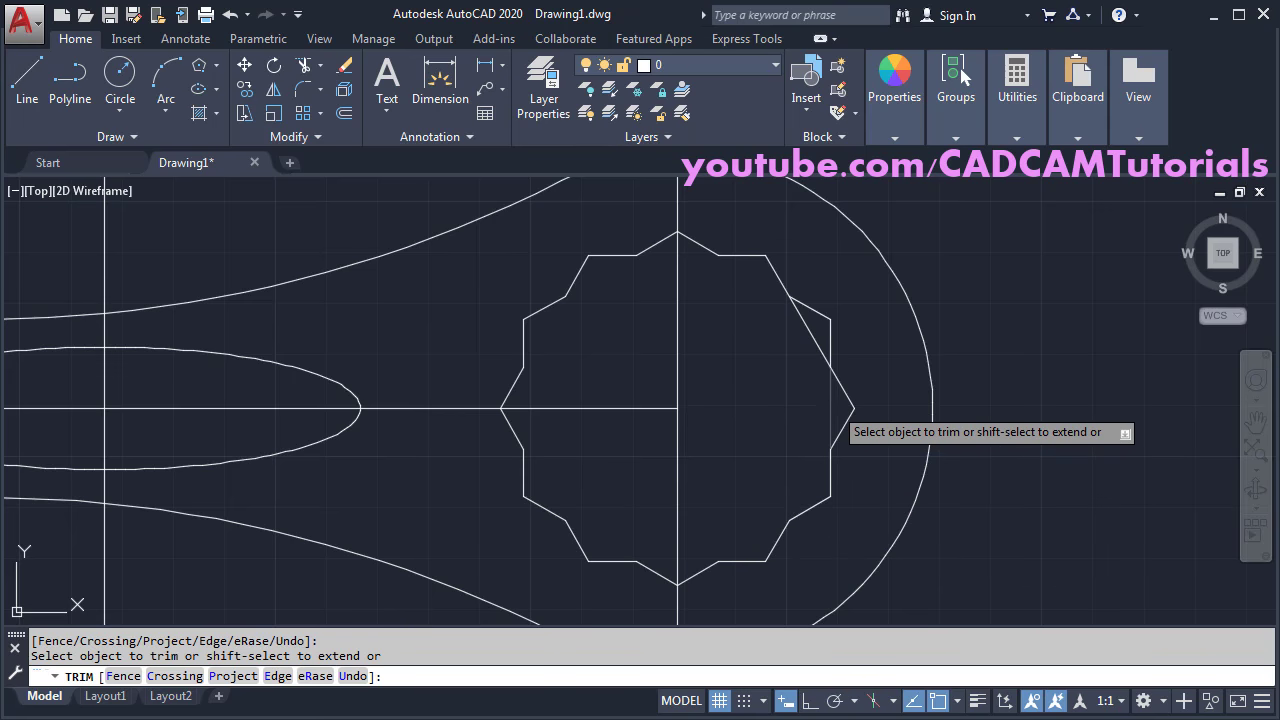
left_click(808, 332)
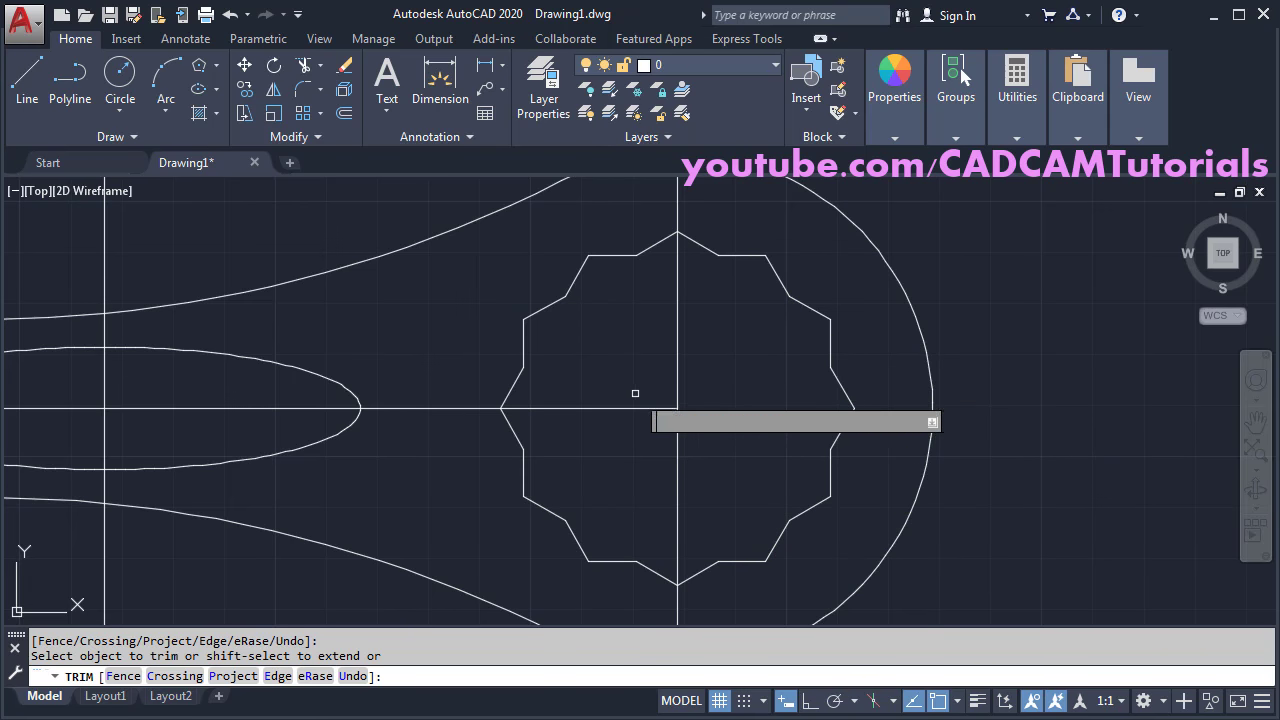
key("Return")
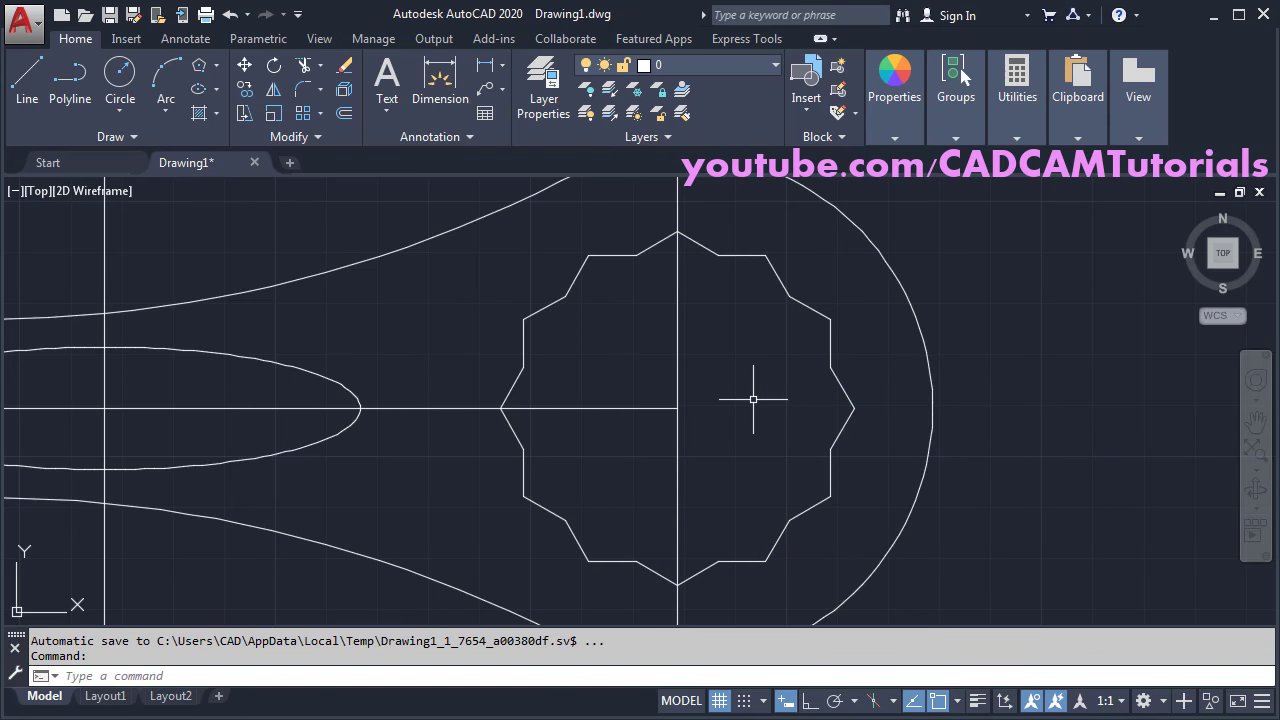
scroll(520, 373, "down", 4)
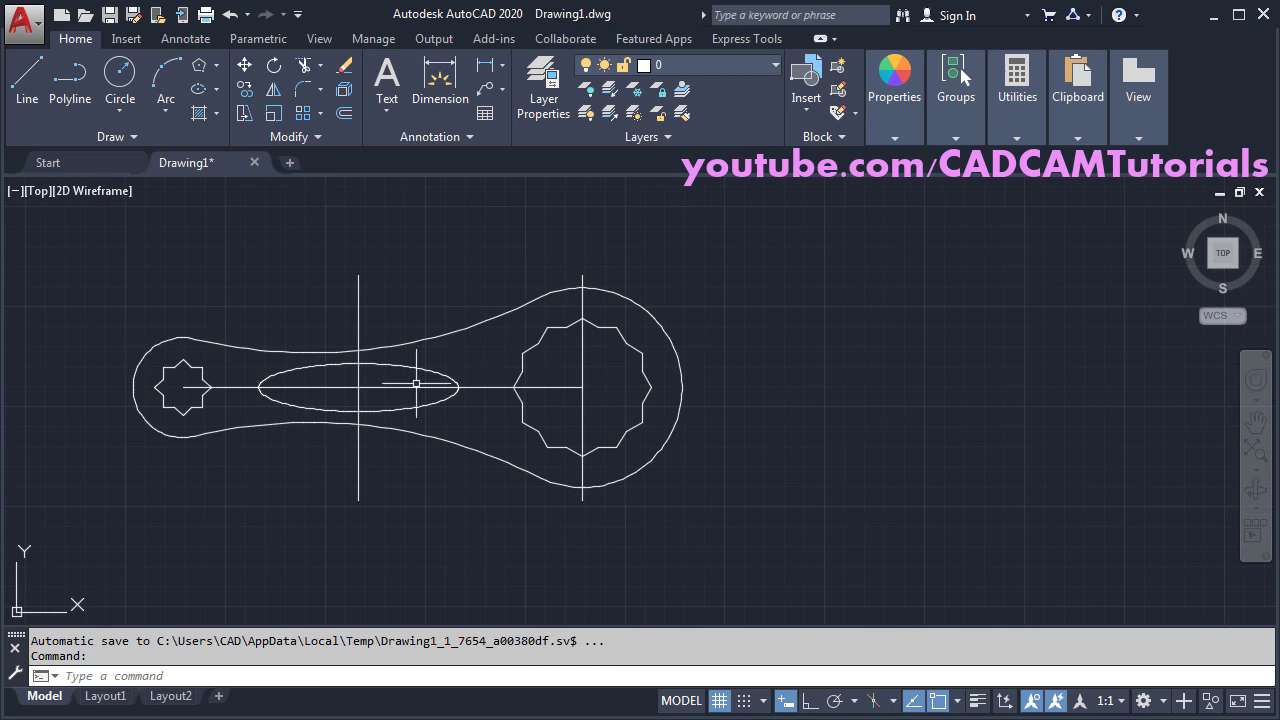
middle_click_drag(420, 383, 551, 399)
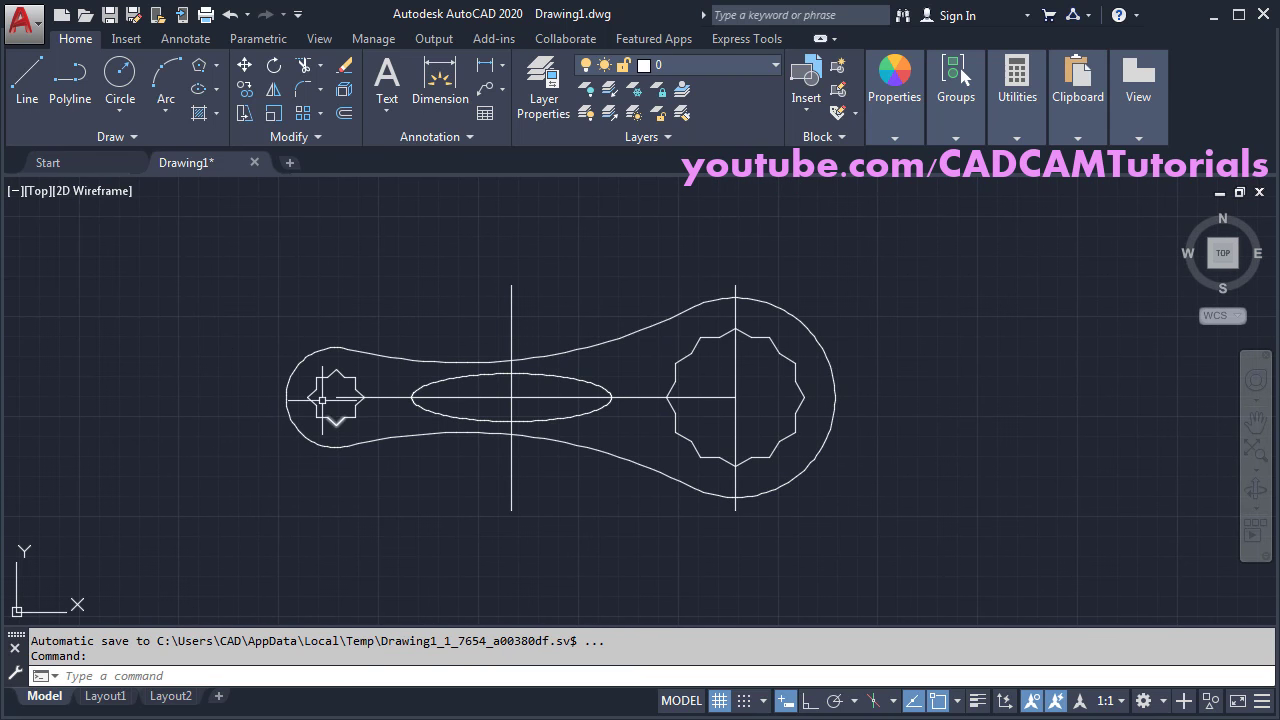
scroll(454, 412, "up", 2)
middle_click_drag(645, 403, 677, 429)
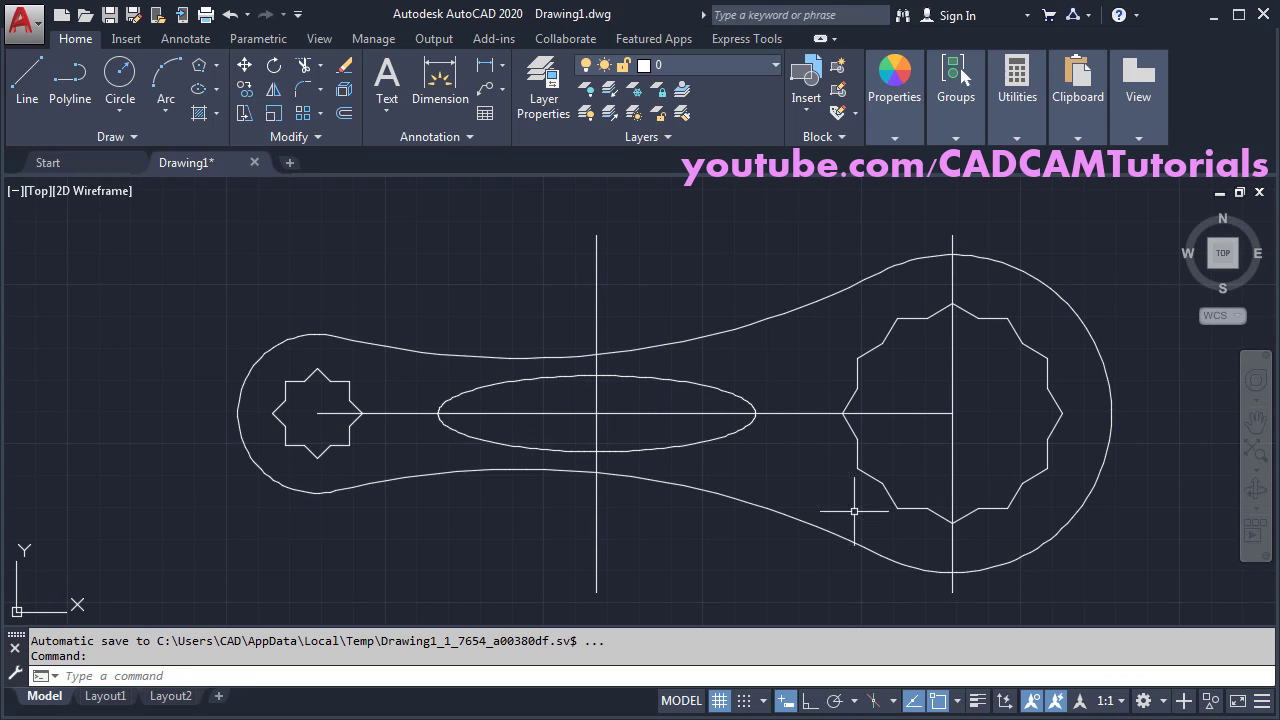
left_click(689, 68)
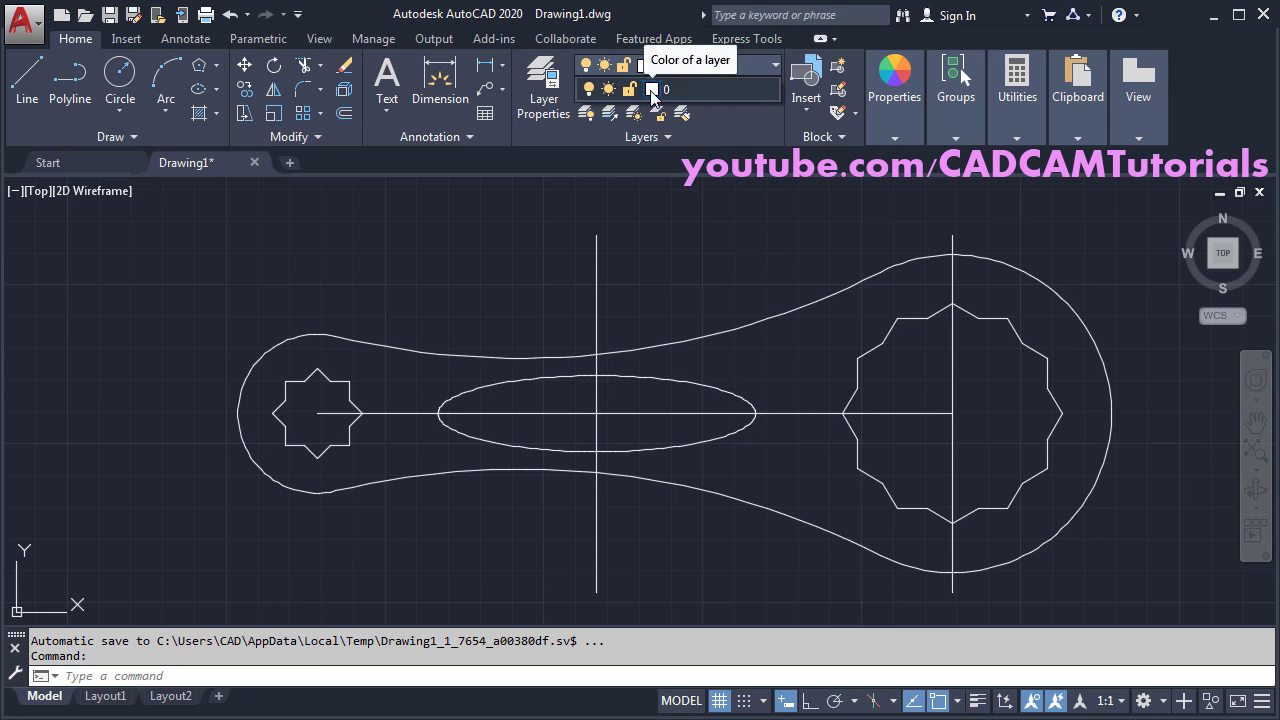
- Set layer 0's colour to green, index 70
left_click(652, 91)
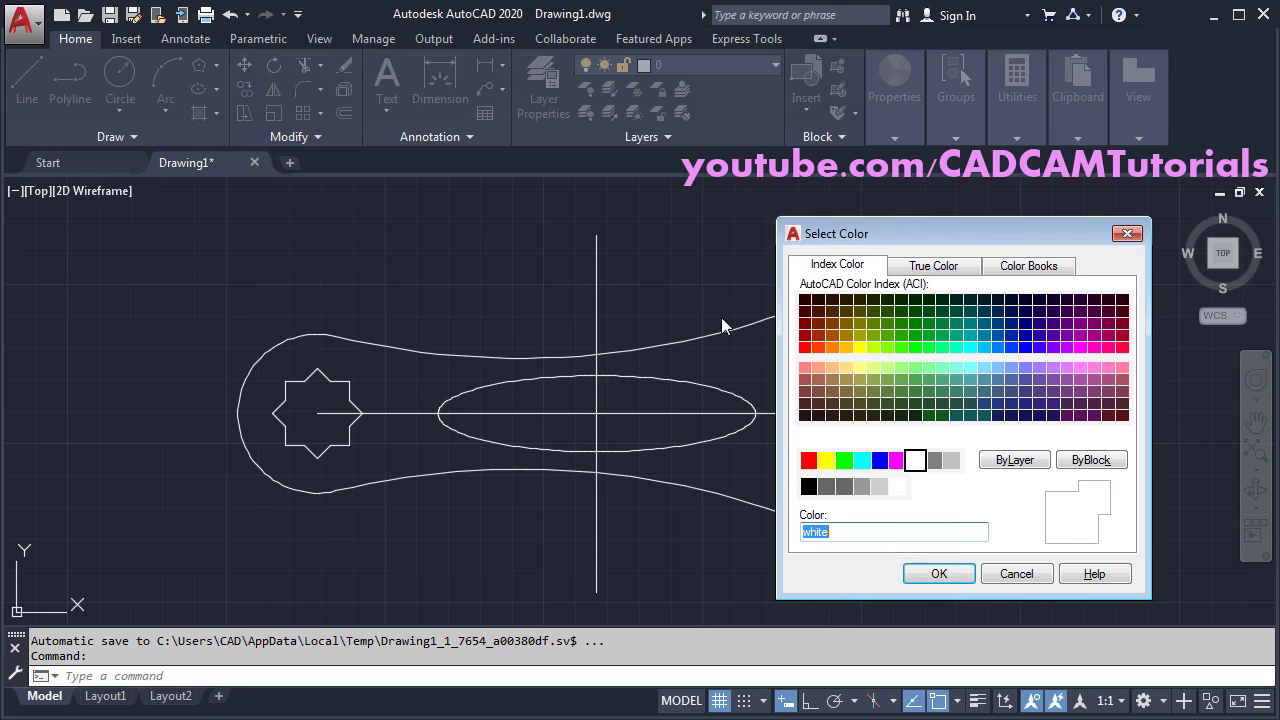
left_click_drag(934, 228, 635, 176)
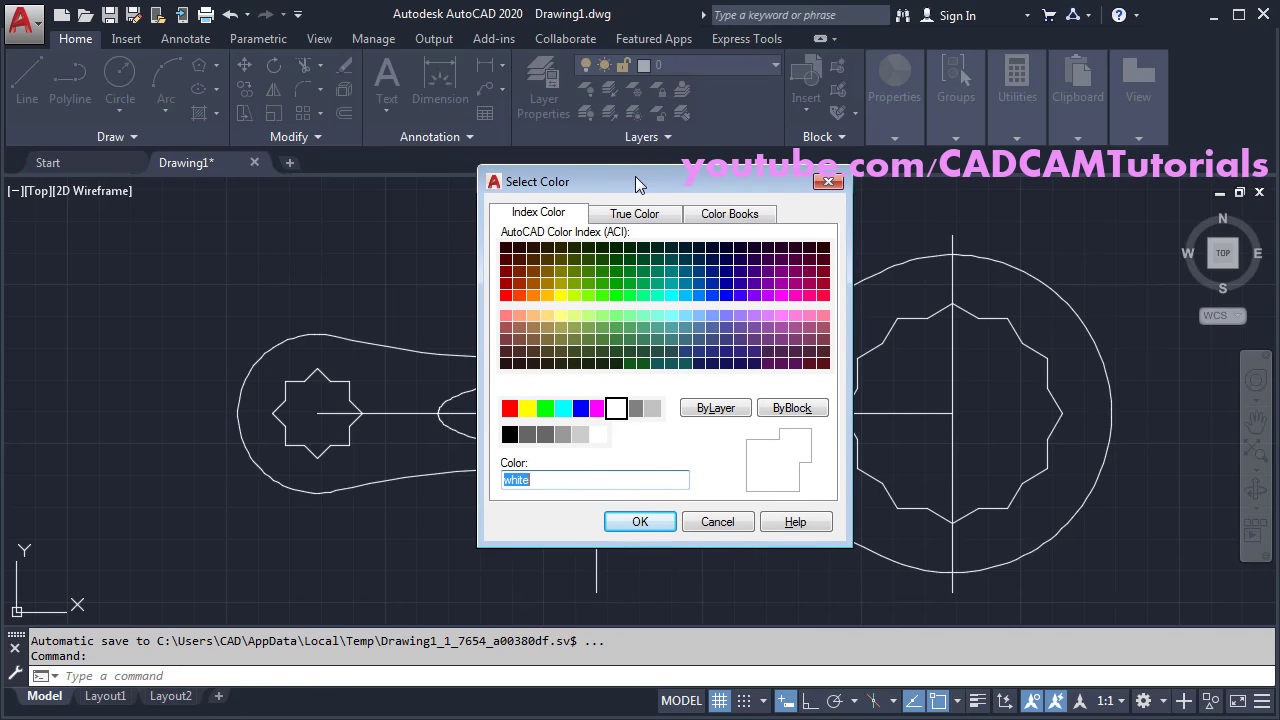
left_click(589, 296)
left_click(645, 522)
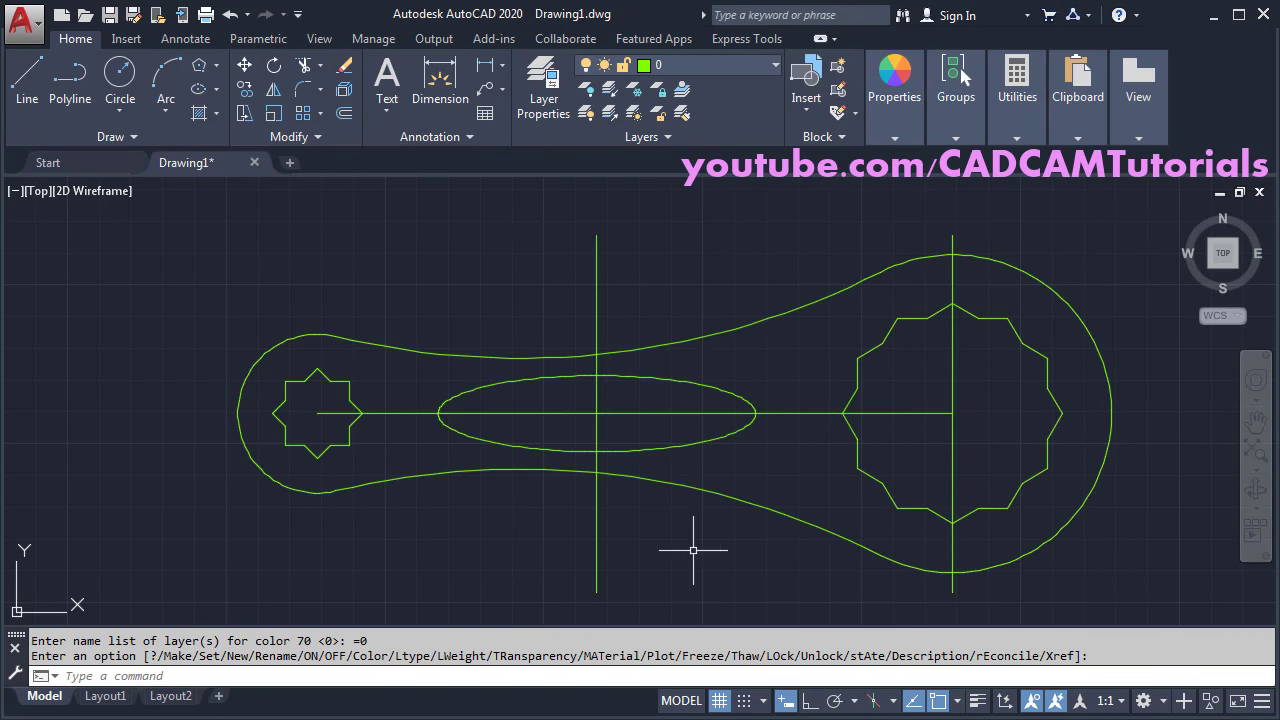
middle_click_drag(763, 577, 751, 545)
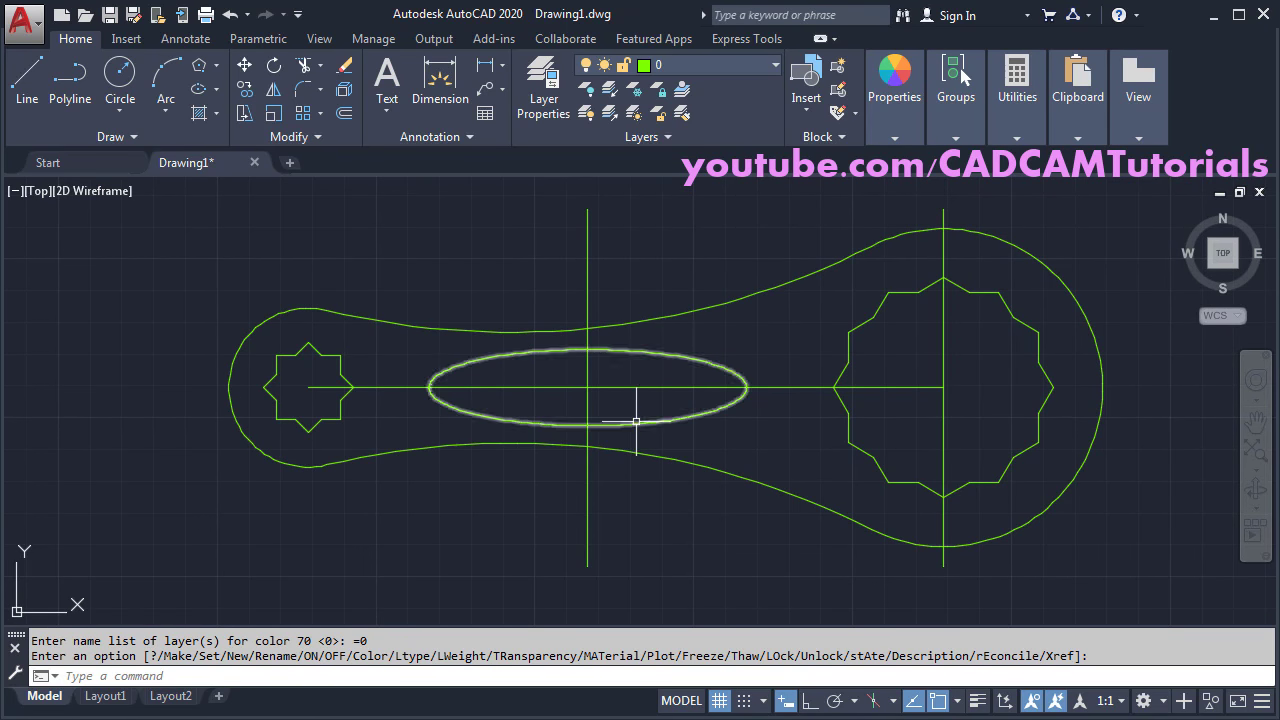
- Create a new layer named Center with yellow colour 50
left_click(552, 104)
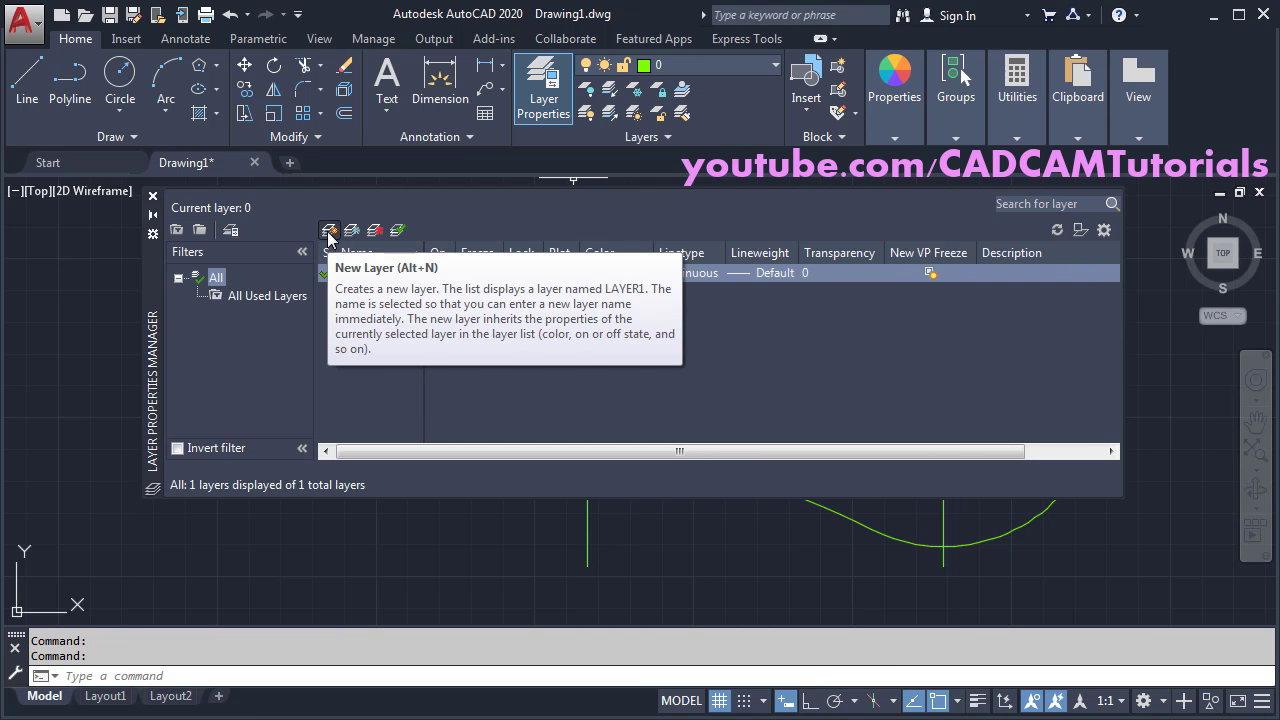
left_click(329, 231)
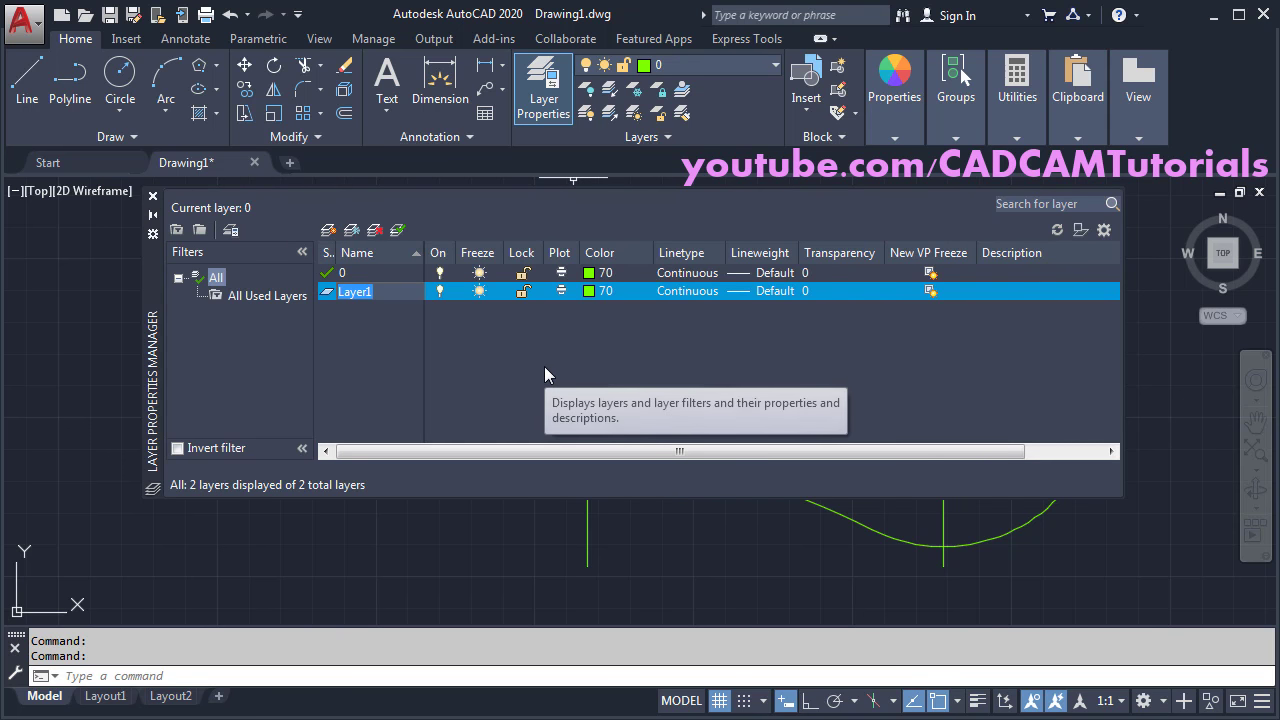
type("Center")
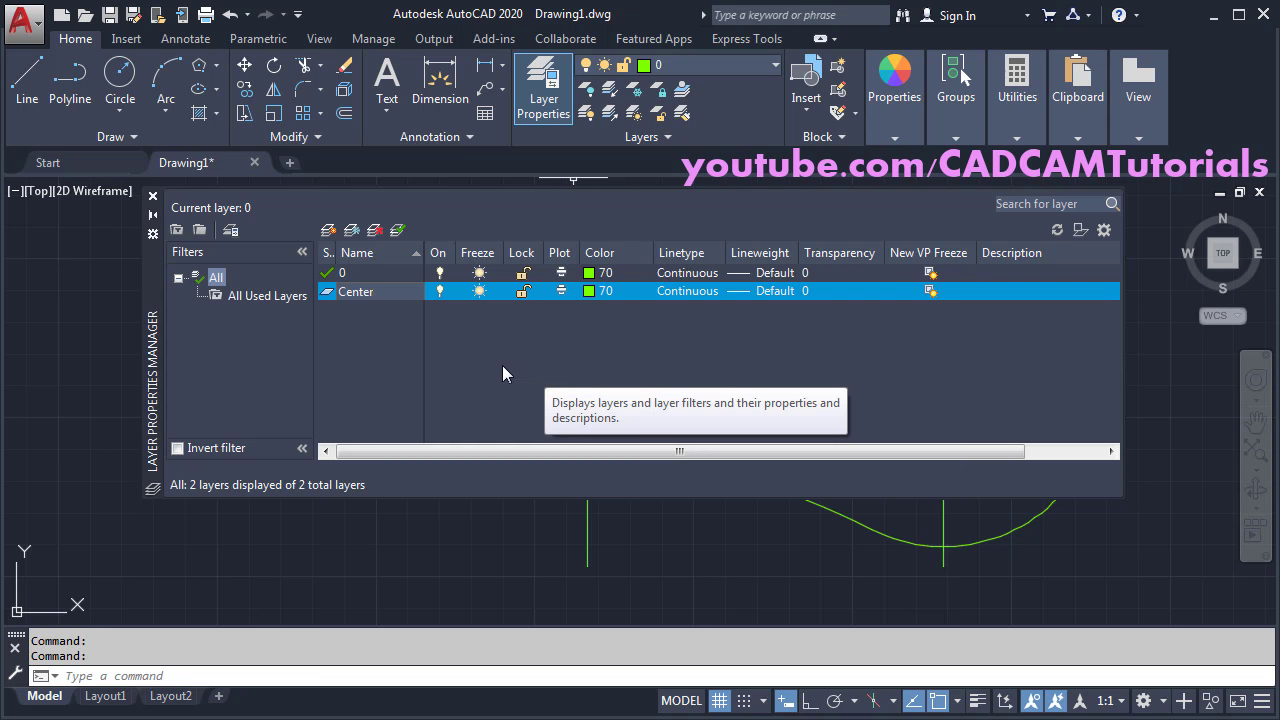
key("Return")
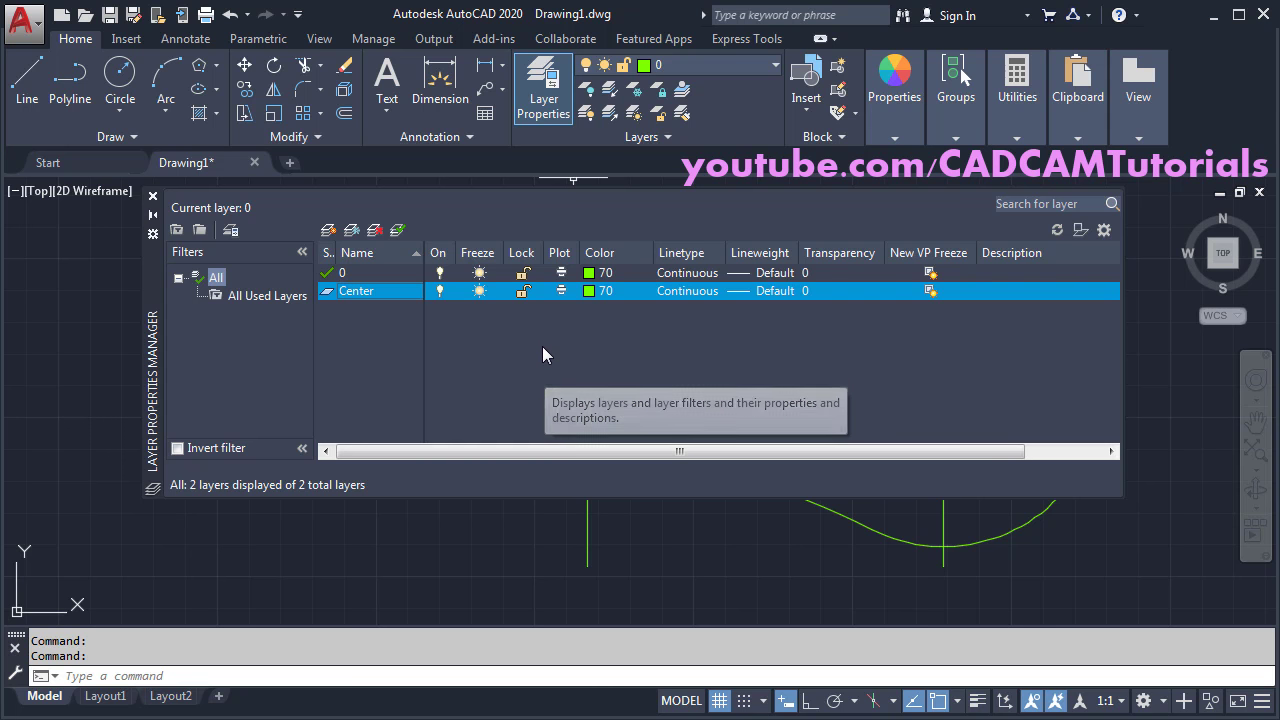
left_click(588, 291)
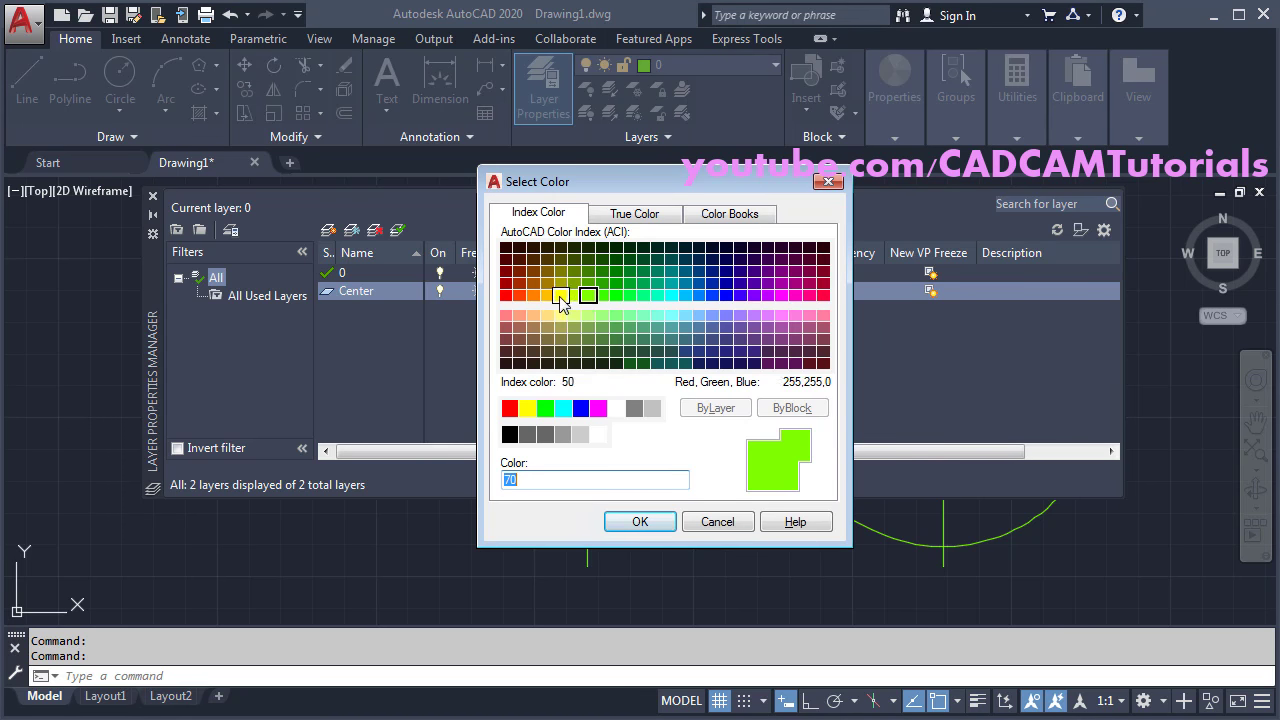
left_click(561, 295)
left_click(640, 522)
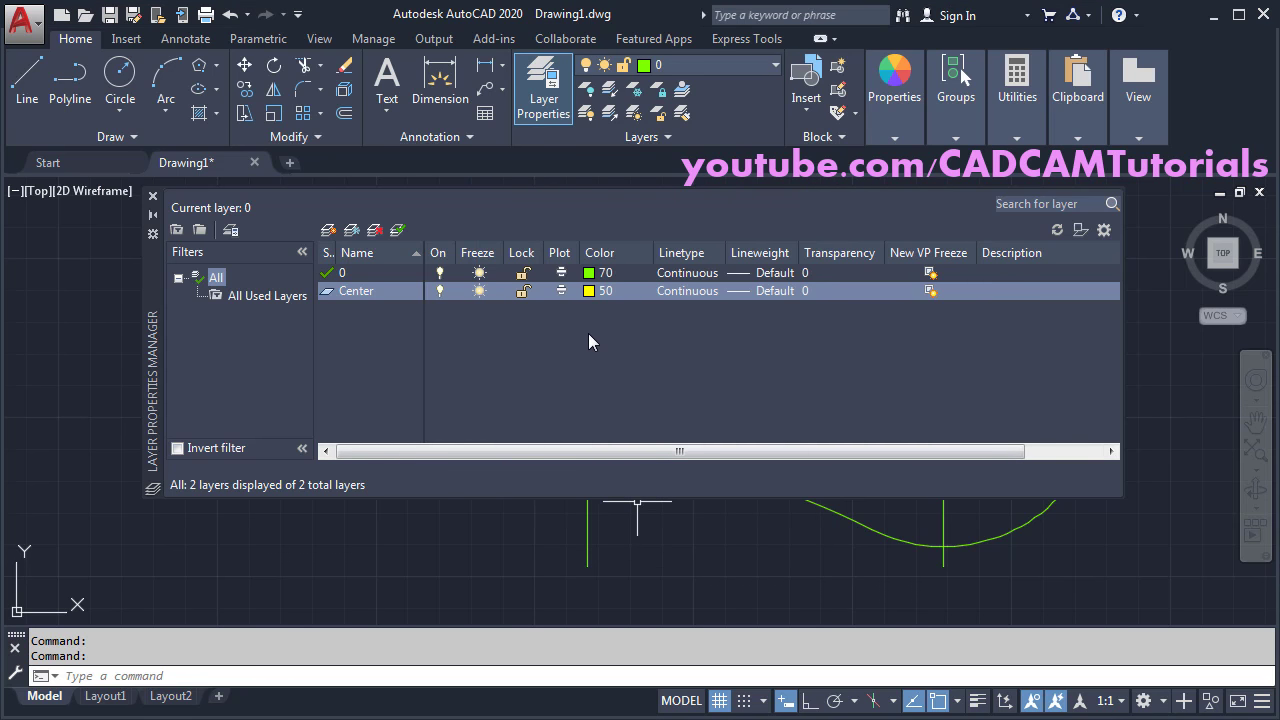
- Load the CENTER linetype and assign it to the Center layer
left_click(684, 291)
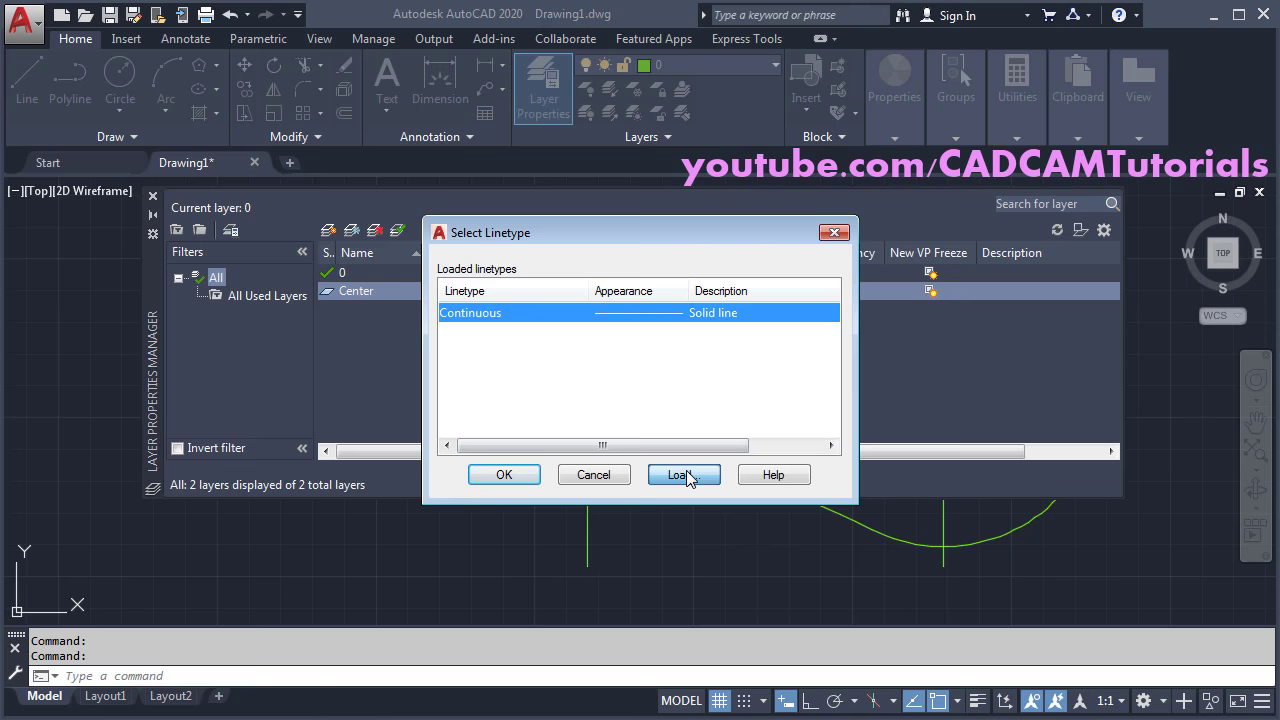
left_click(686, 476)
left_click_drag(834, 323, 834, 356)
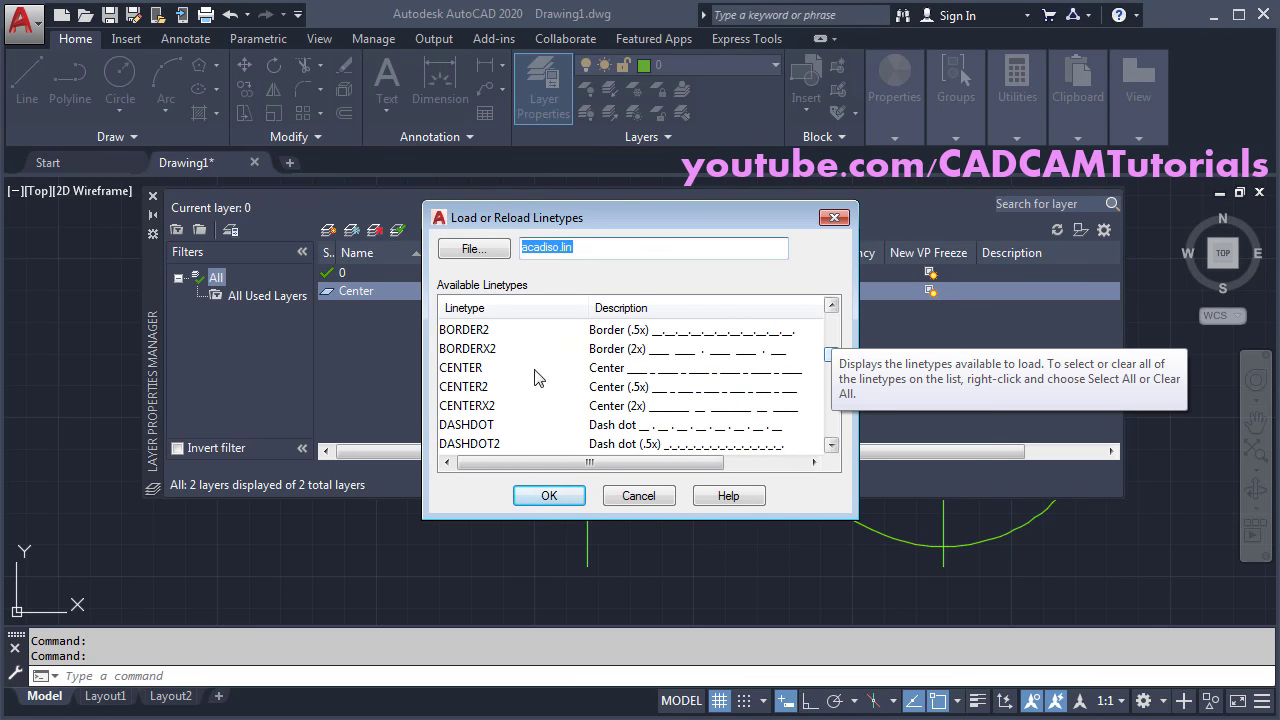
left_click(488, 369)
left_click(553, 499)
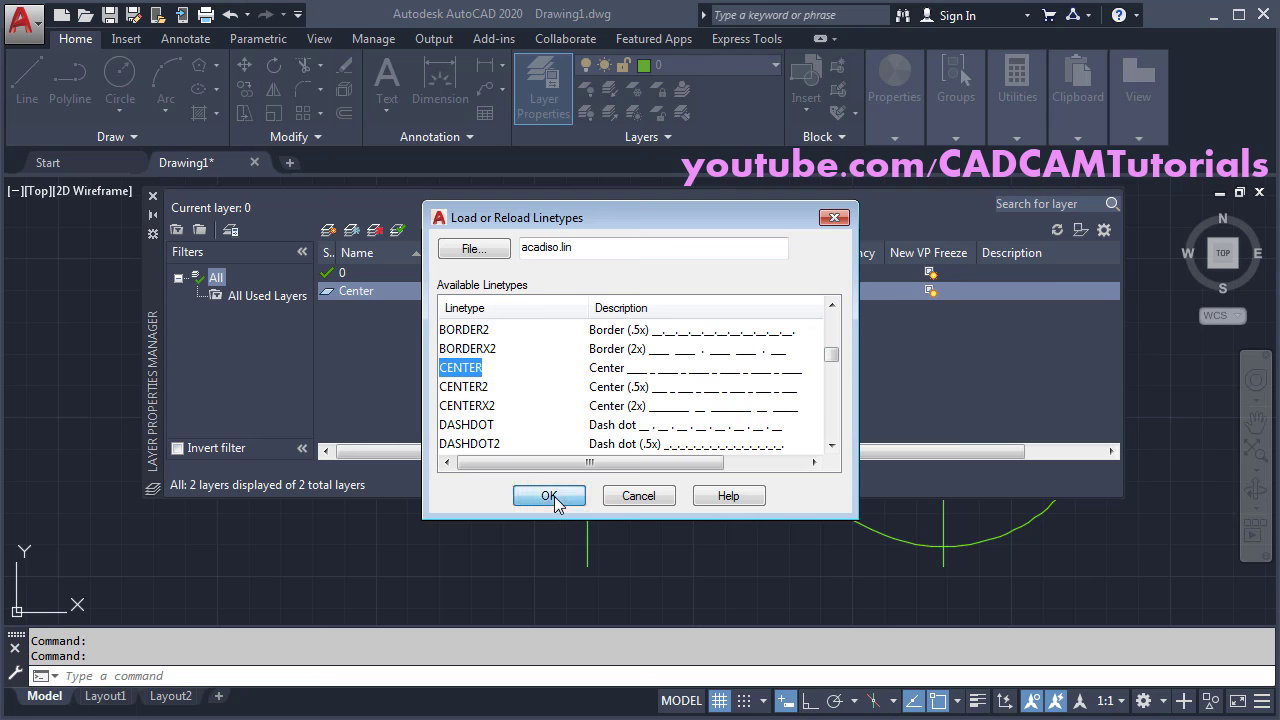
left_click(480, 315)
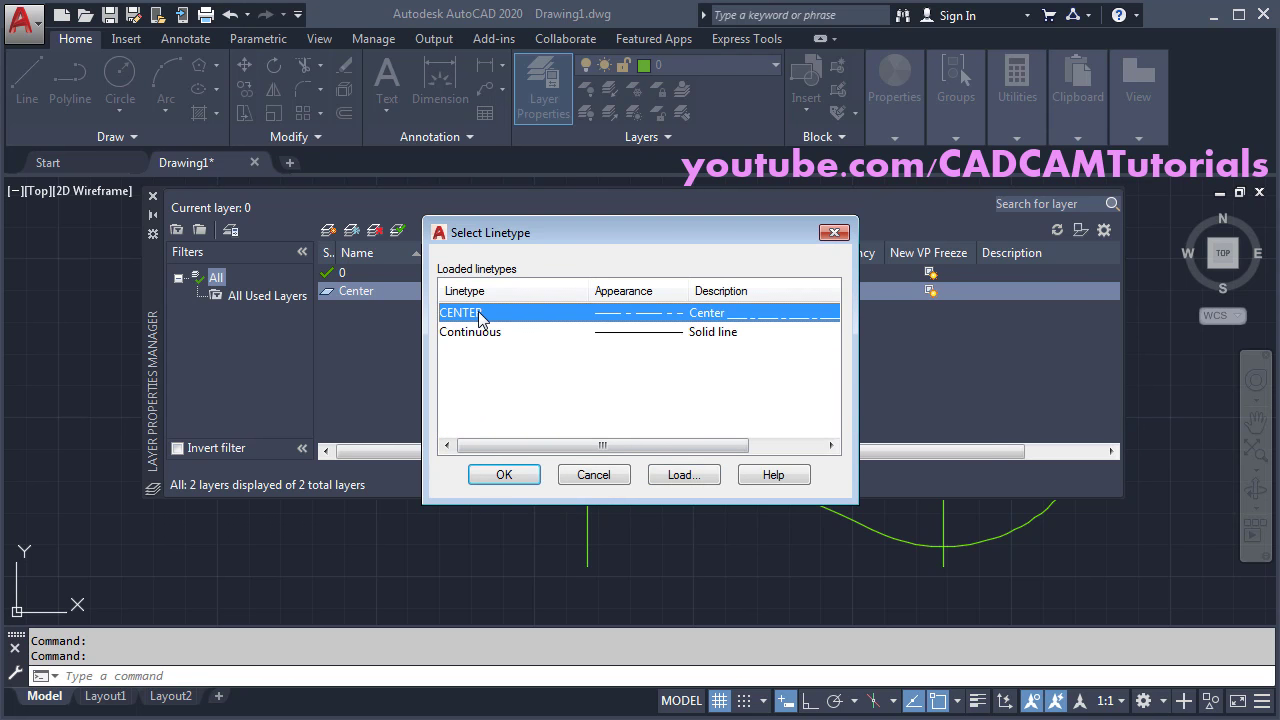
left_click(507, 475)
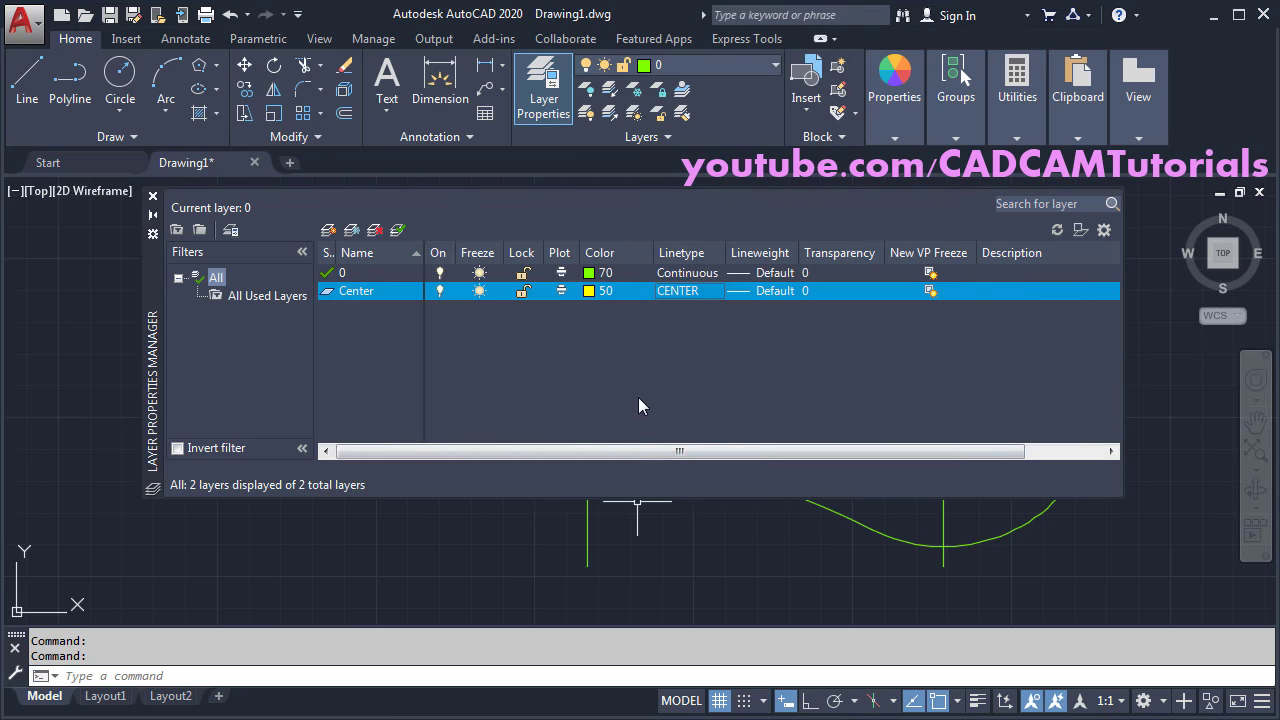
- Give layer 0 a 0.30 mm lineweight and close the layer manager
left_click(772, 273)
left_click(582, 420)
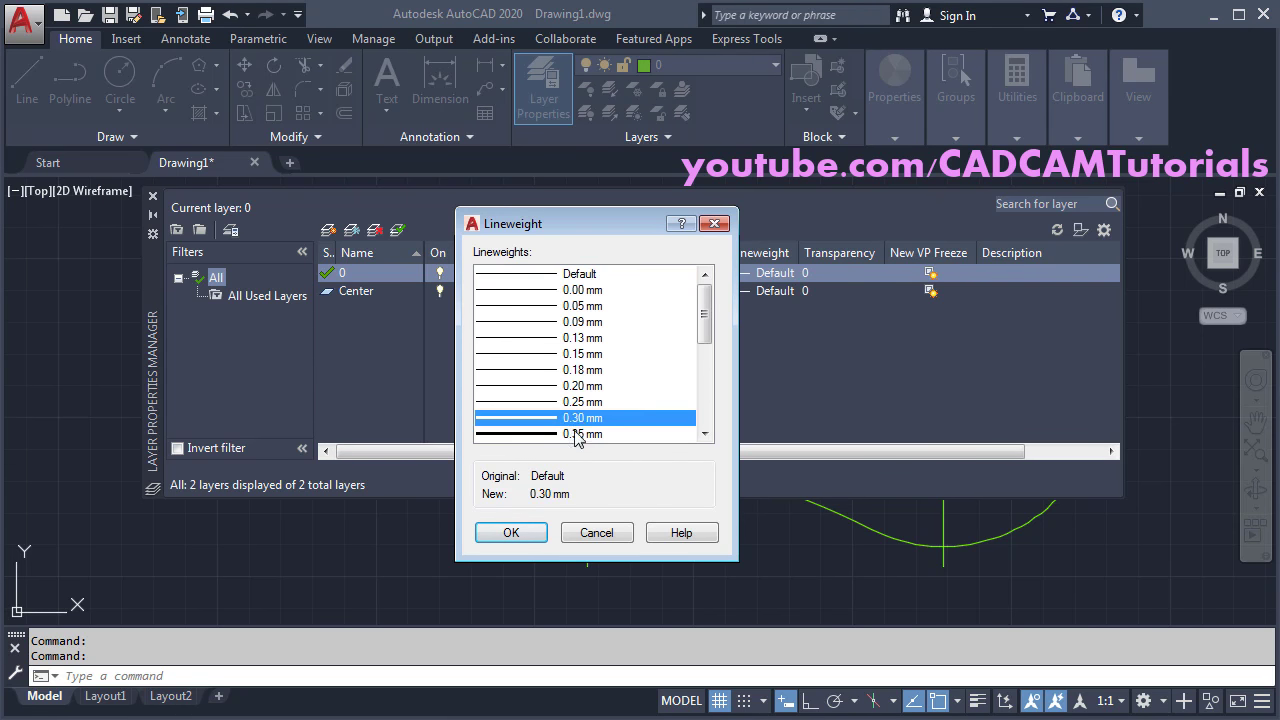
left_click(511, 532)
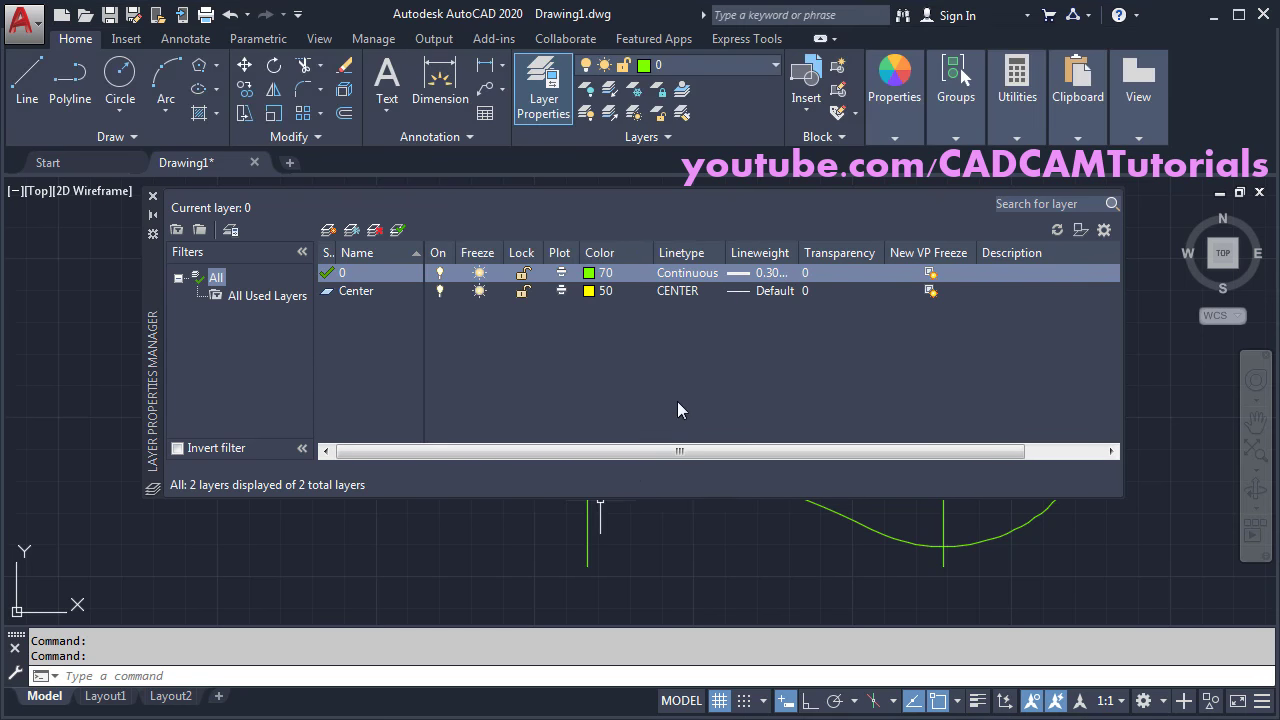
left_click(152, 196)
- Move the horizontal and both vertical centre lines onto the Center layer
left_click(599, 408)
left_click(569, 381)
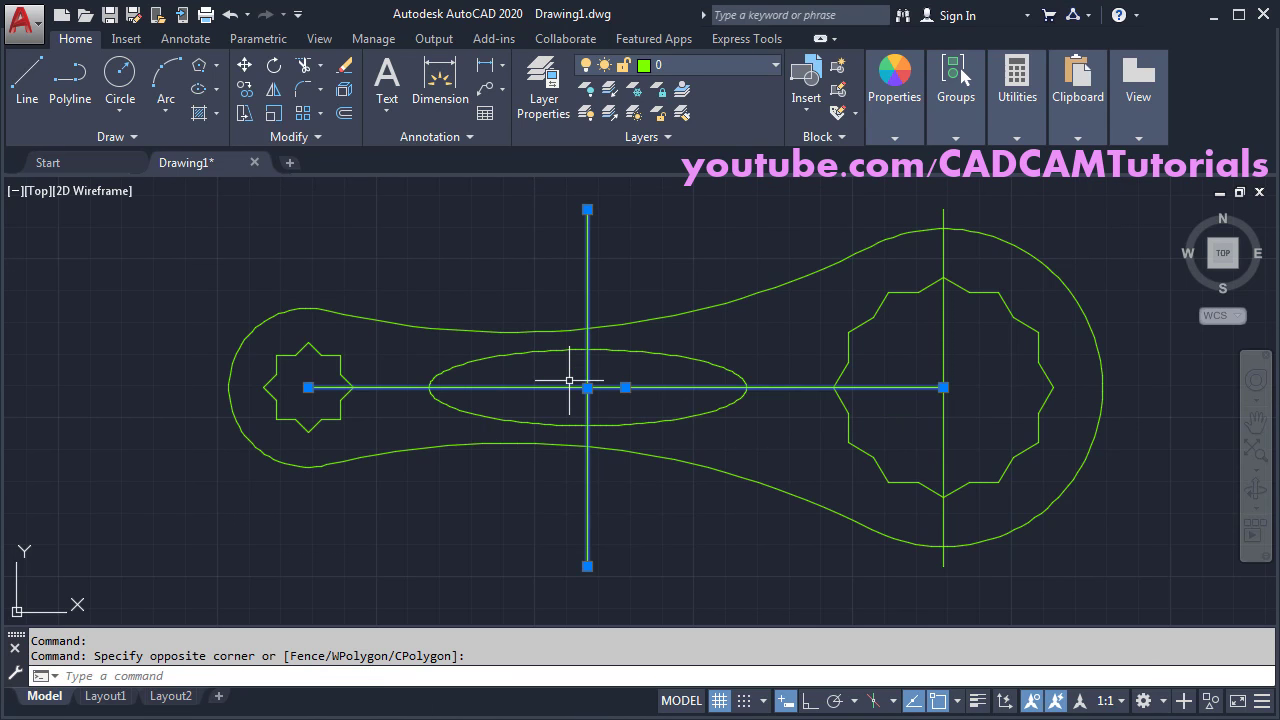
left_click(968, 417)
left_click(909, 434)
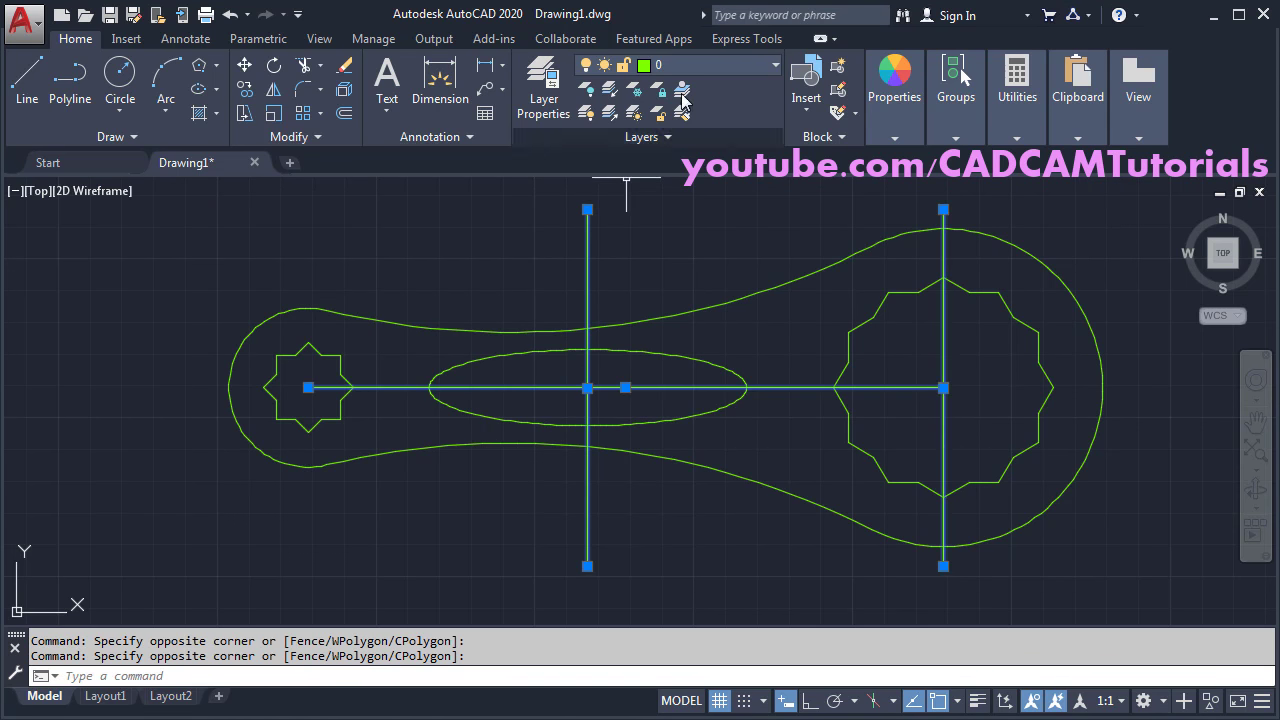
left_click(690, 63)
left_click(682, 113)
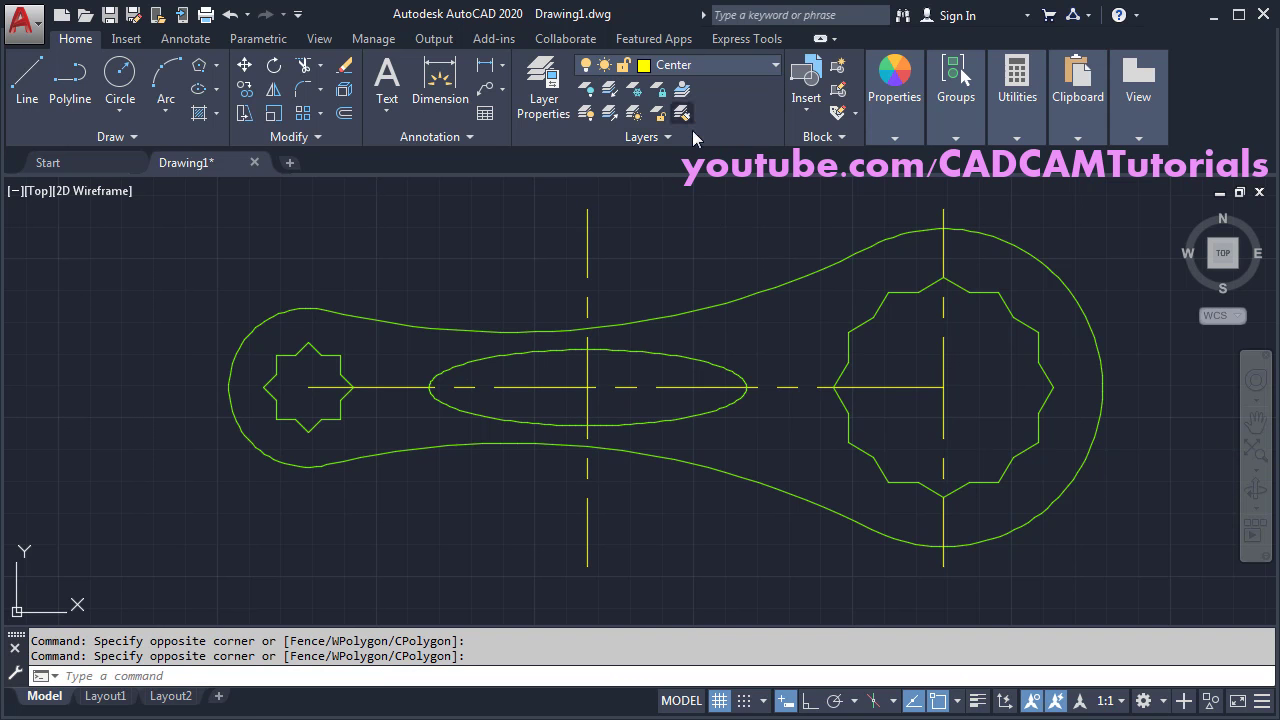
key("Escape")
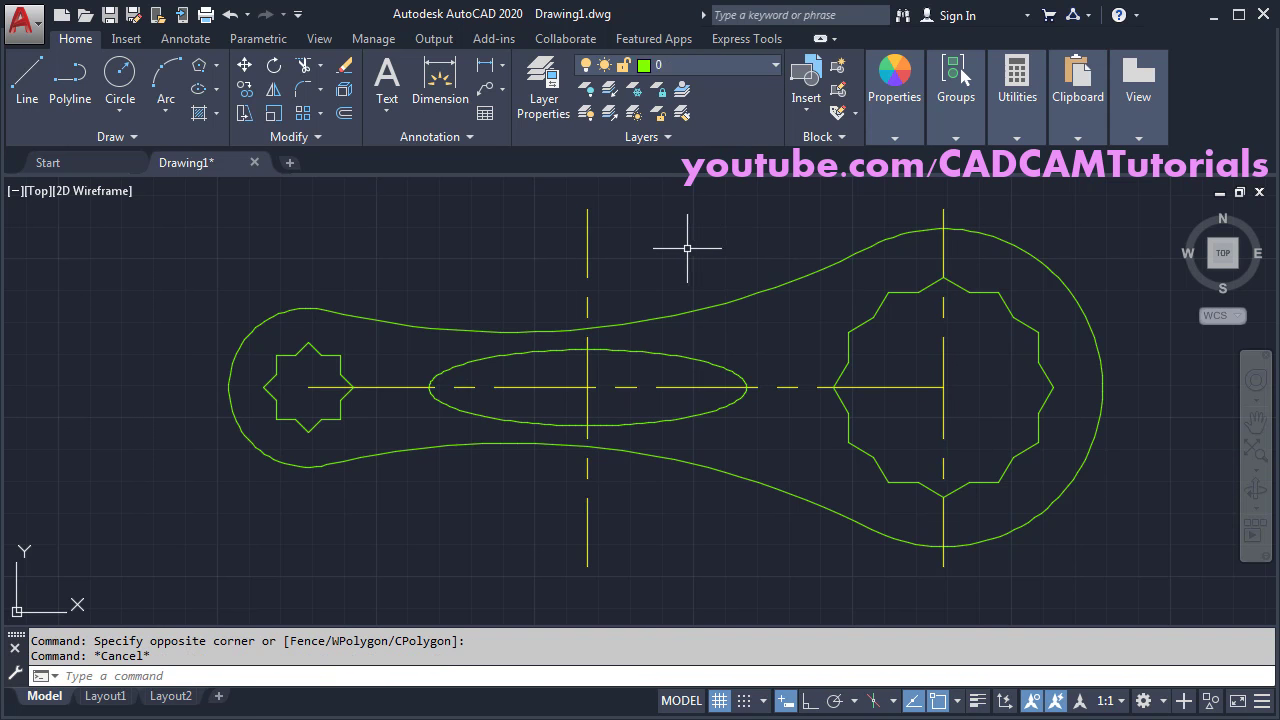
- Make Center the current layer and set the linetype scale to 0.25
left_click(729, 61)
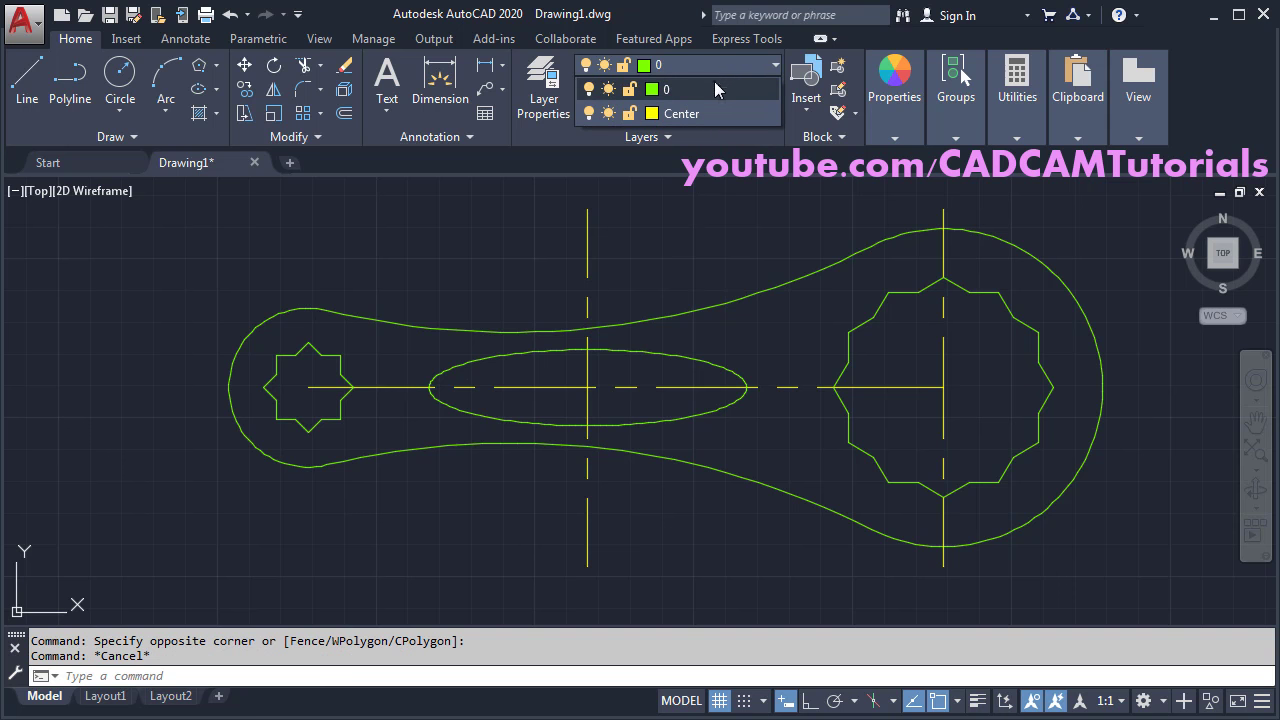
left_click(697, 110)
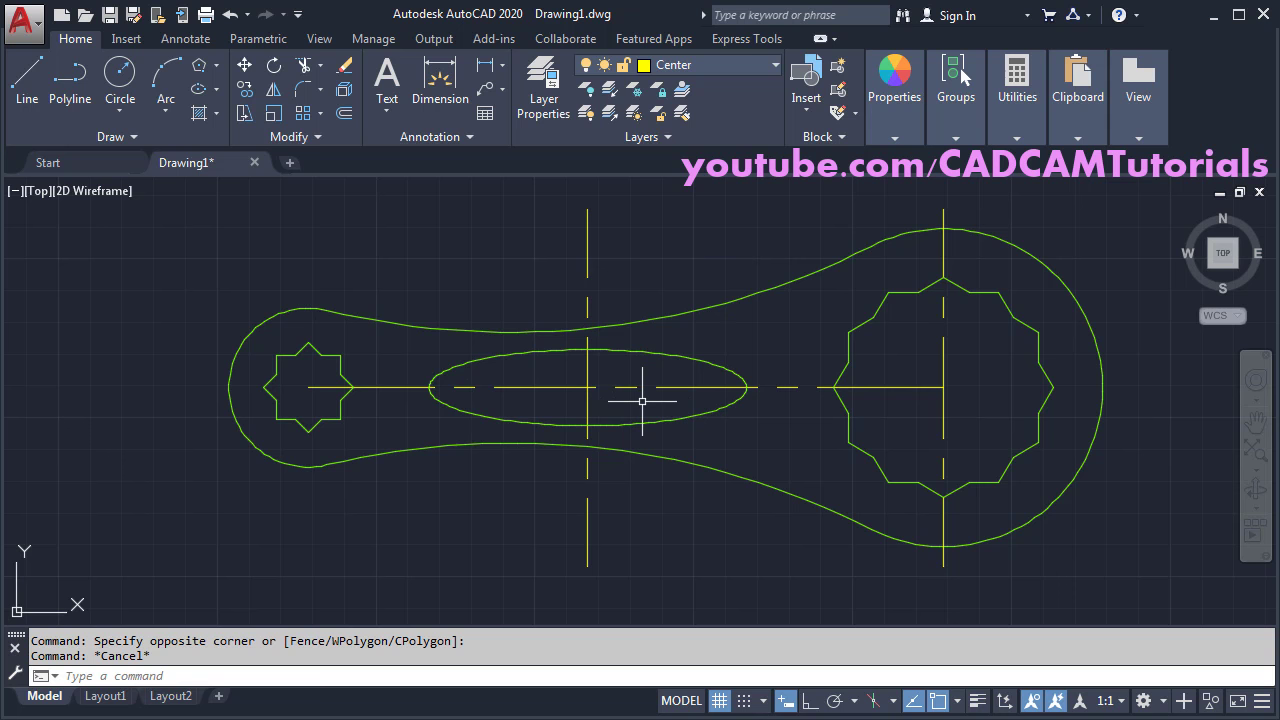
type("lt")
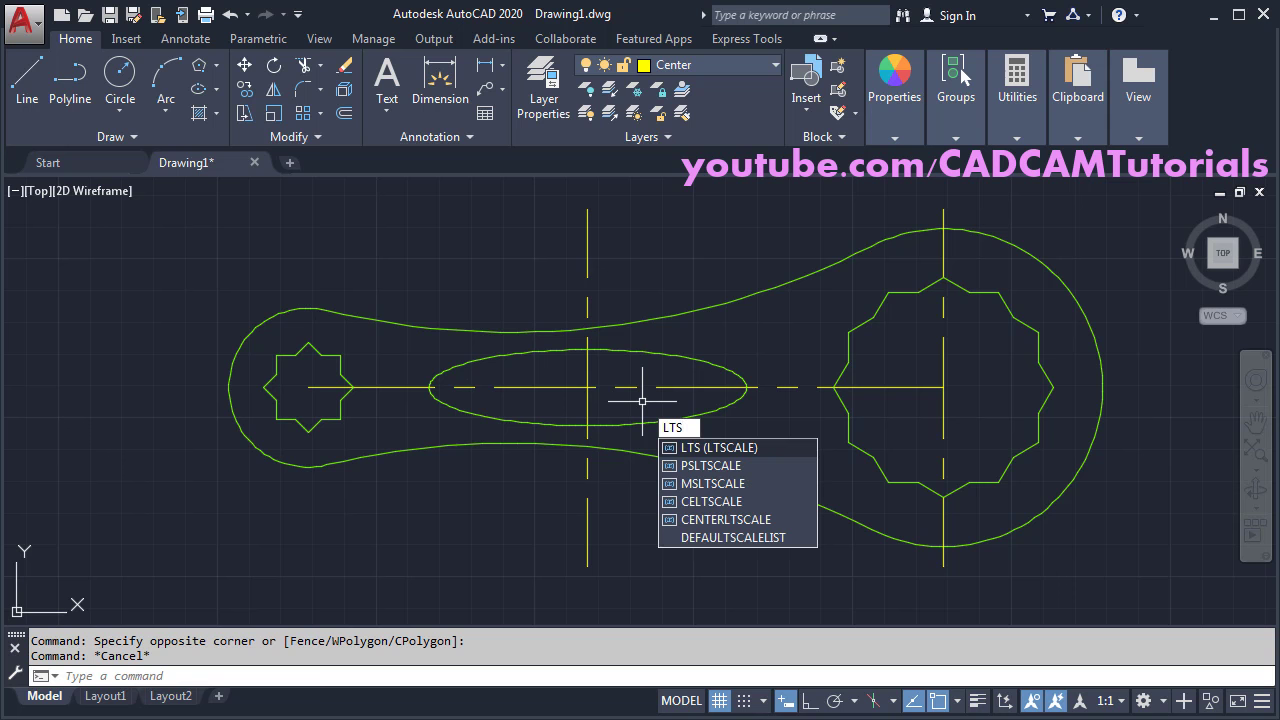
key("Return")
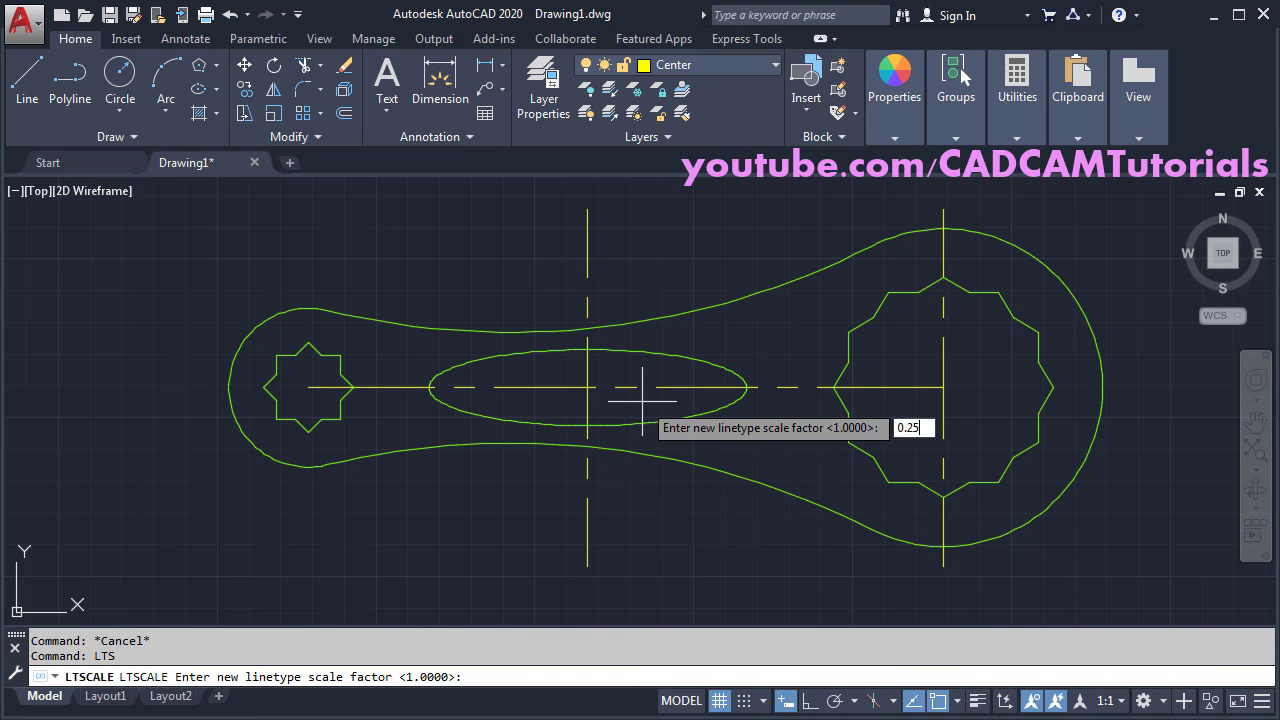
key("Return")
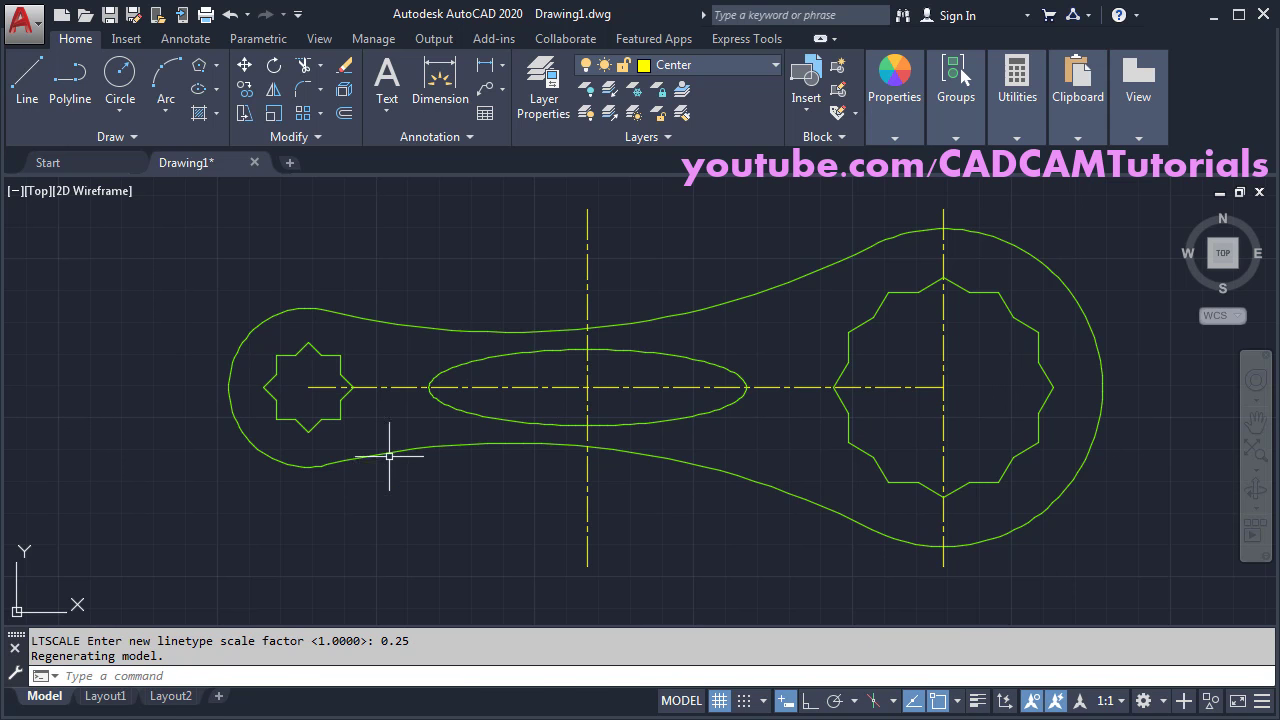
- Grip-stretch the horizontal centre line past both ends of the plate
left_click(327, 389)
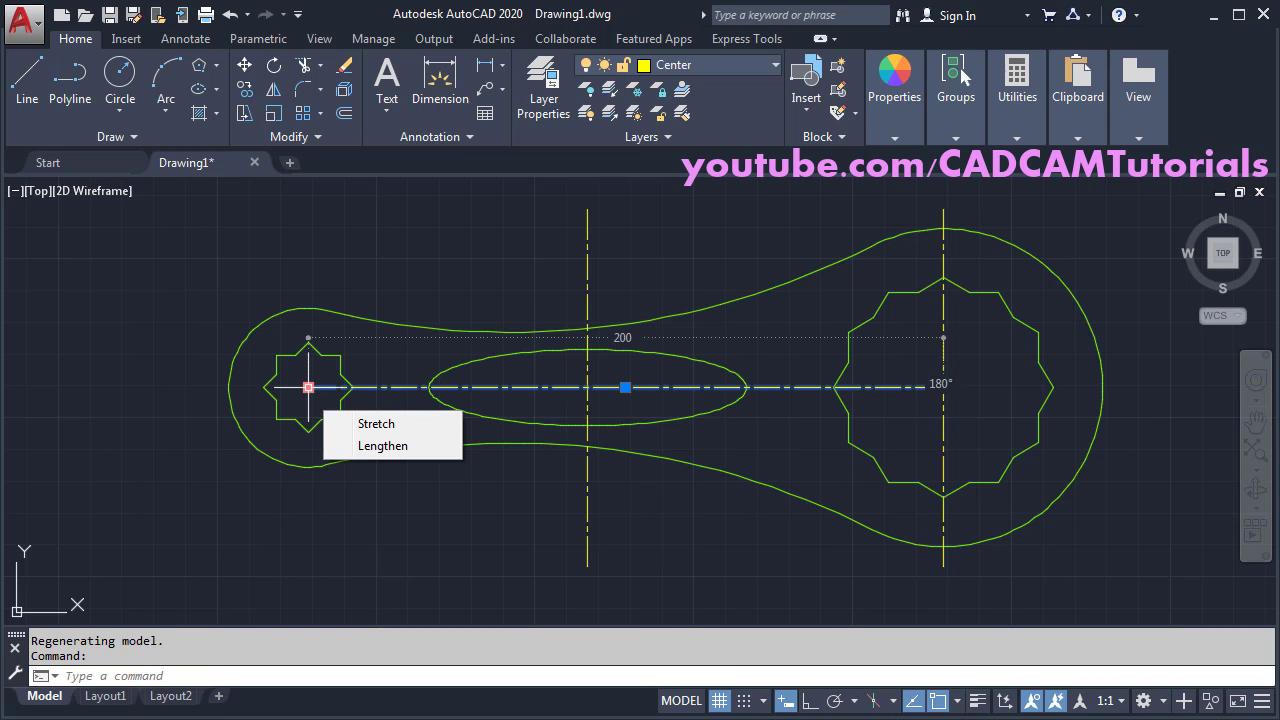
left_click(309, 387)
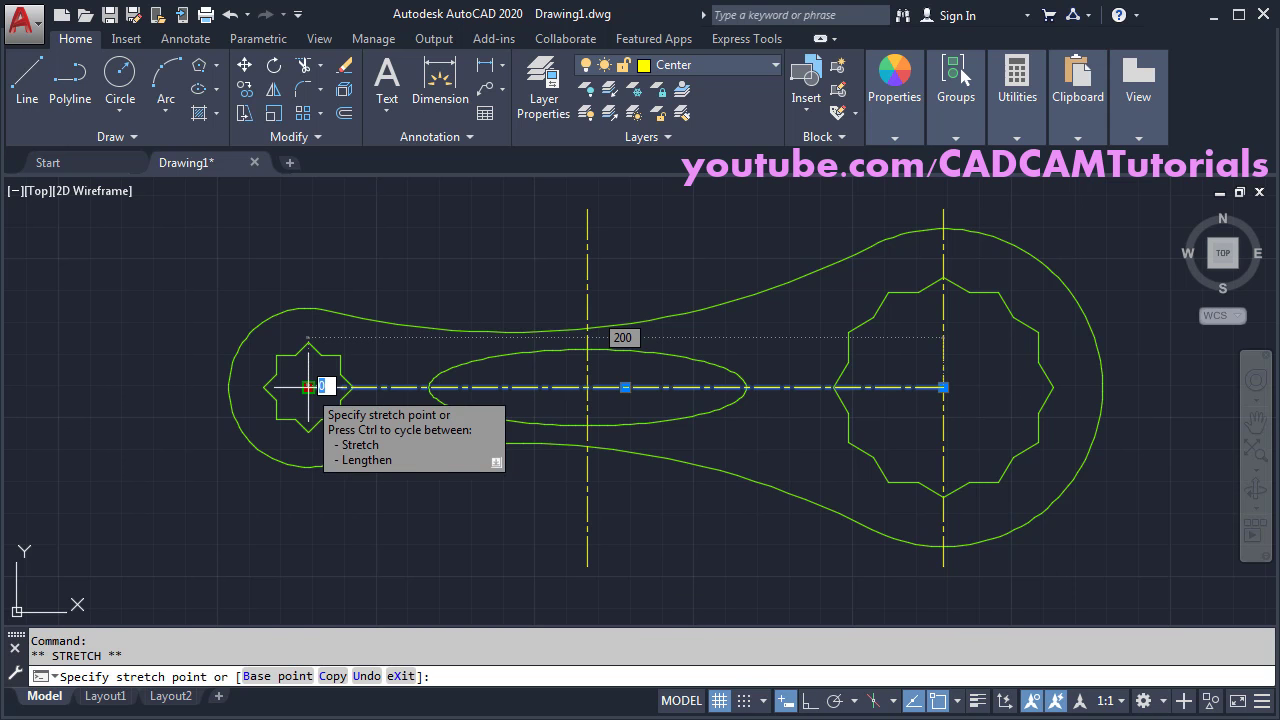
left_click(213, 387)
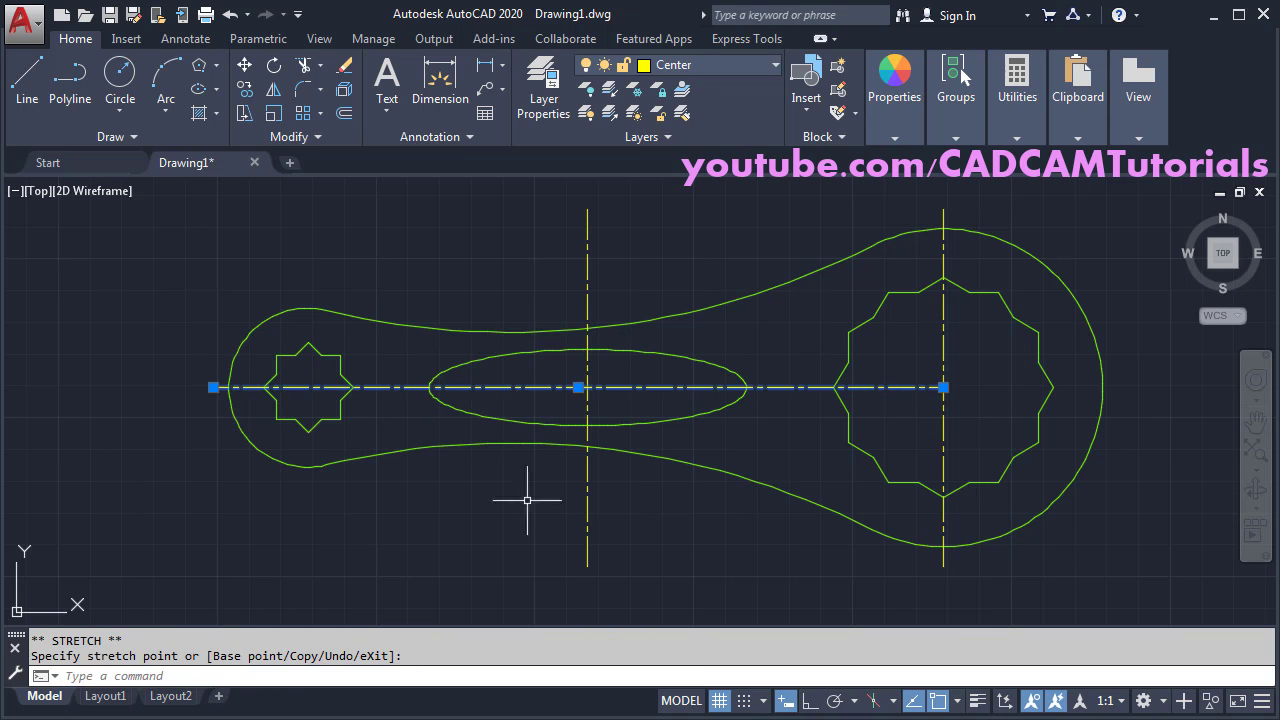
left_click(943, 387)
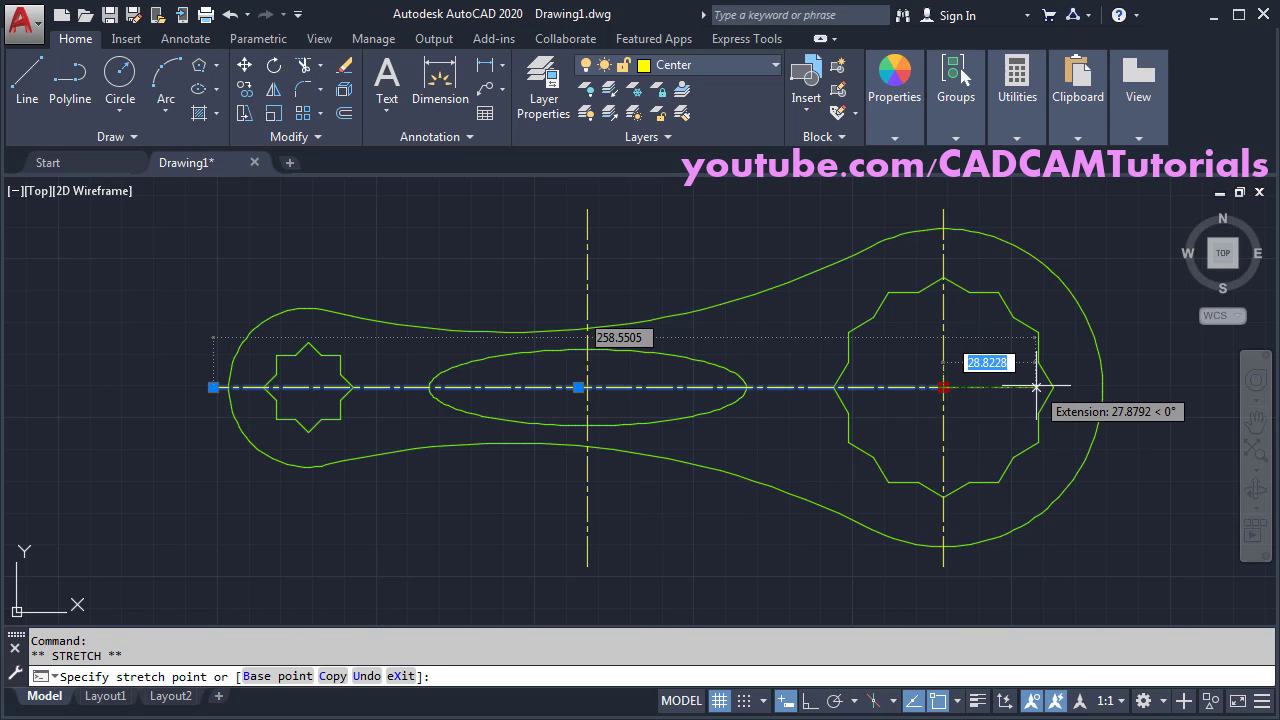
left_click(1124, 387)
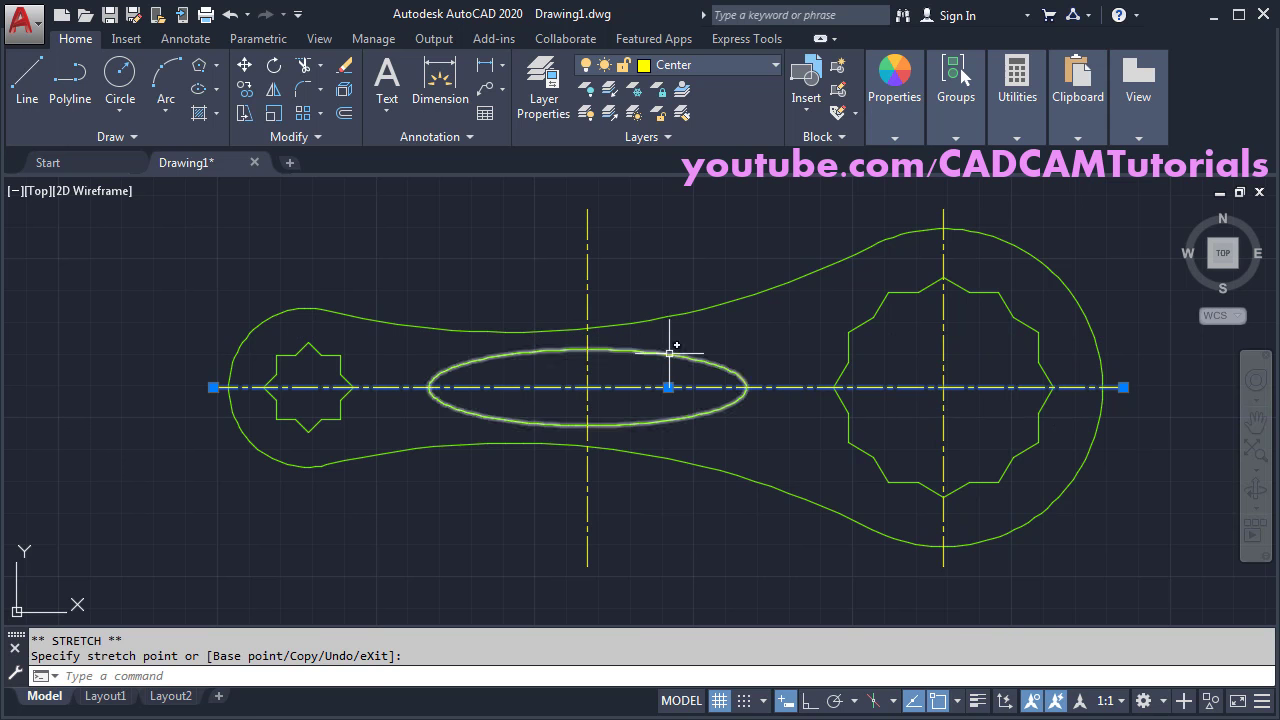
- With Ortho on, pull the vertical centre line's top end down closer to the ellipse
left_click(587, 266)
left_click(587, 209)
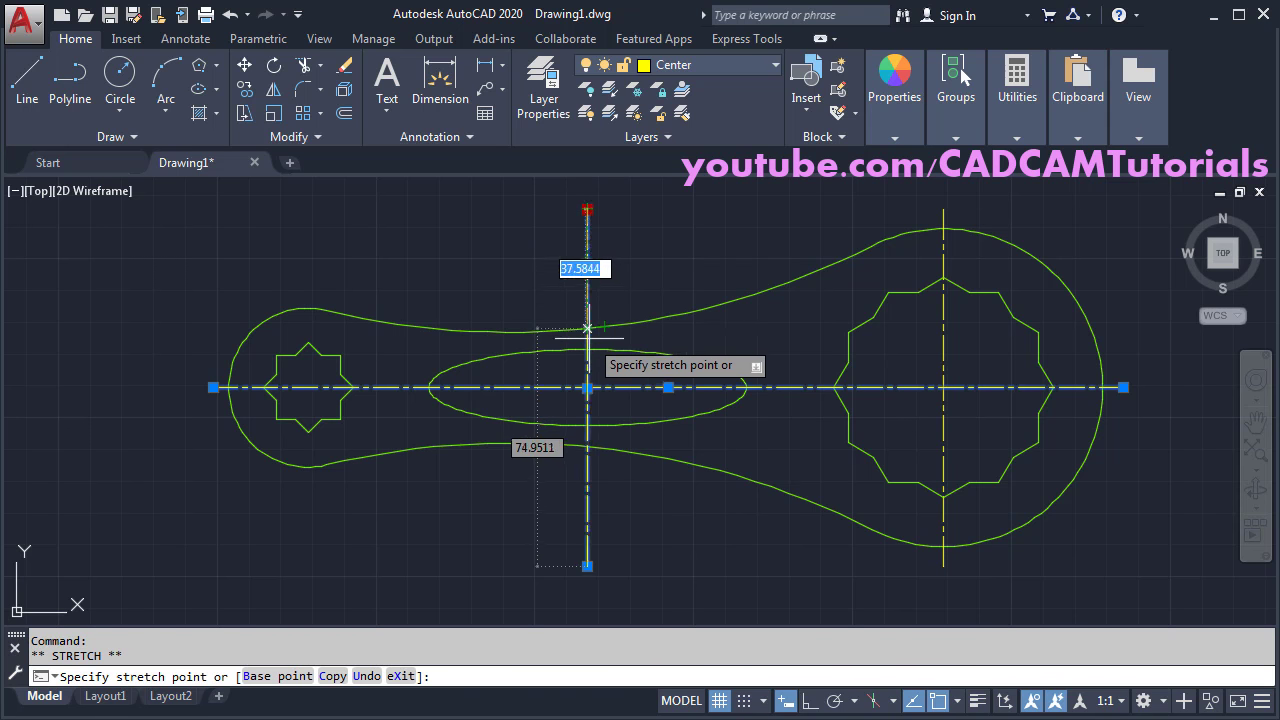
scroll(598, 340, "up", 2)
scroll(597, 340, "up", 4)
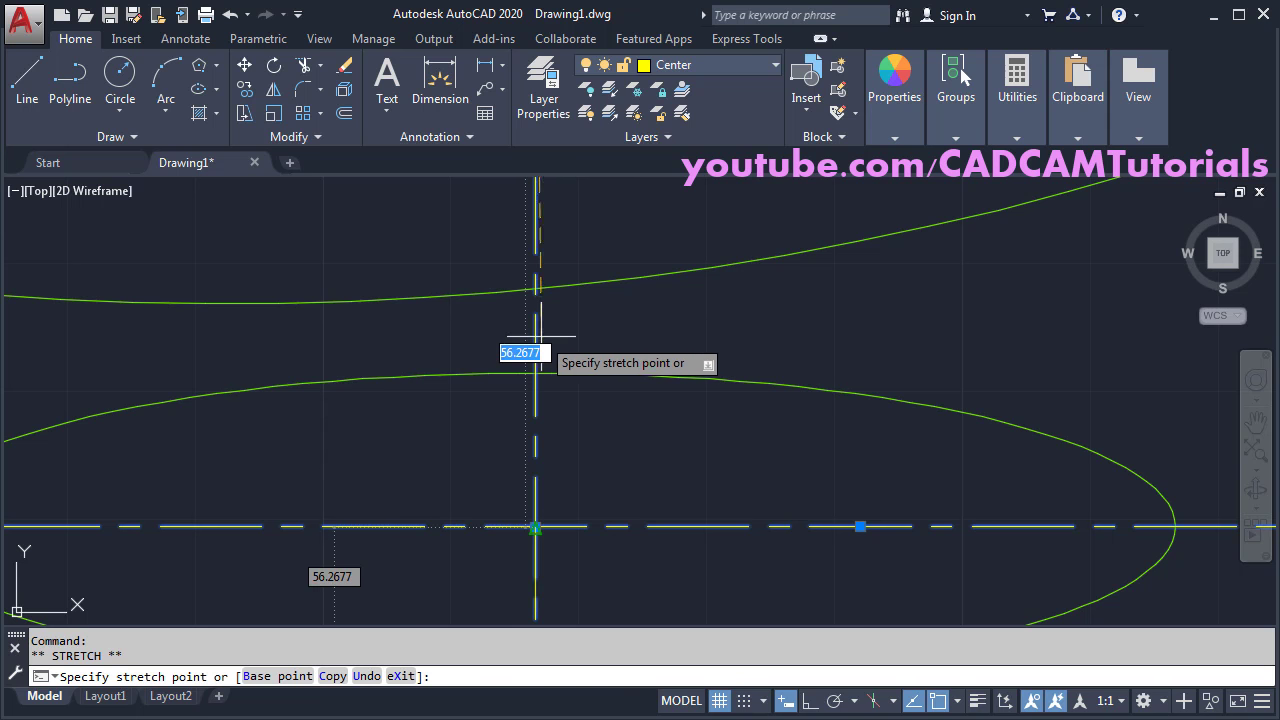
left_click(810, 700)
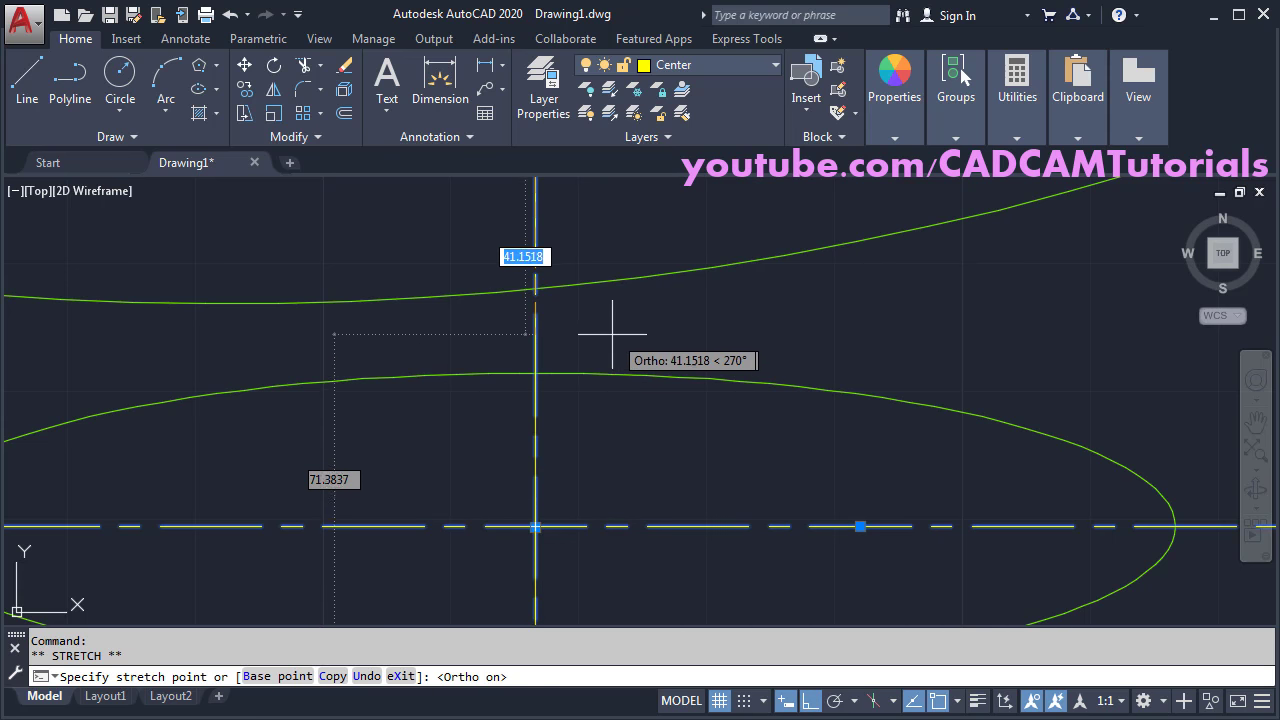
left_click(729, 336)
- Shorten the vertical centre line's bottom end, then recentre the whole plate in view
scroll(712, 320, "down", 4)
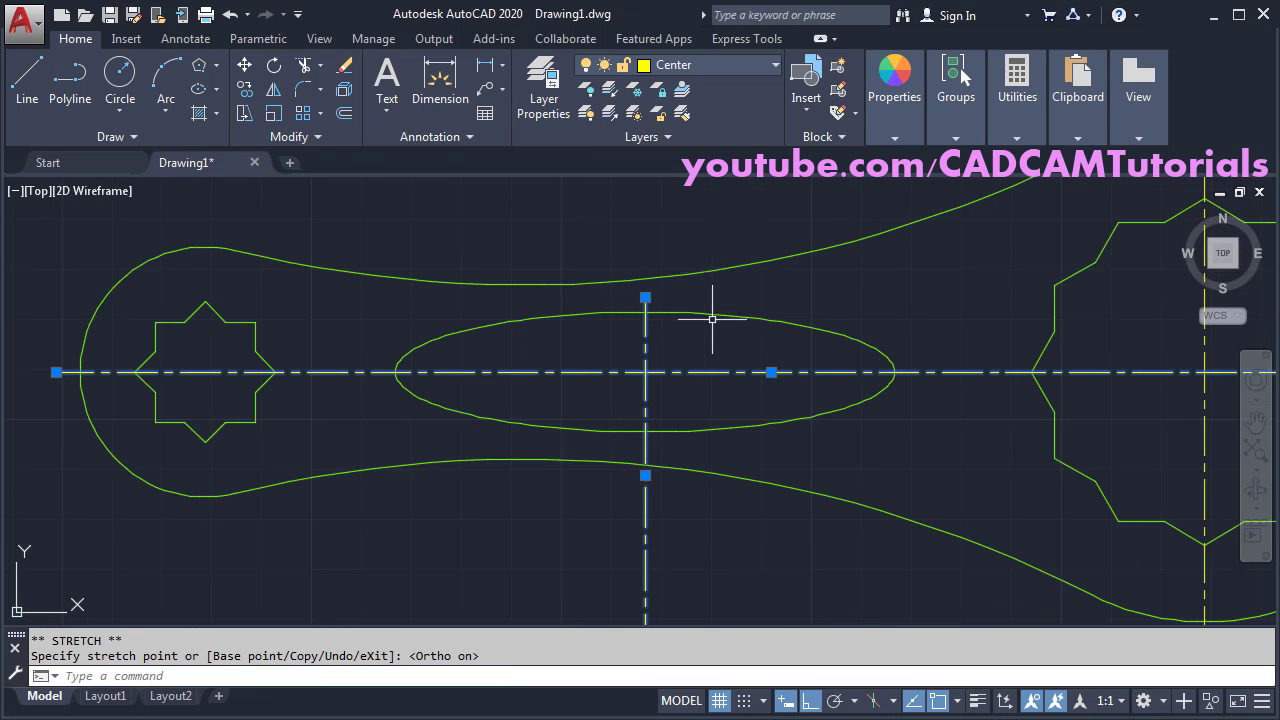
mouse_move(712, 319)
middle_mouse_down()
mouse_move(634, 286)
mouse_move(634, 323)
middle_mouse_up()
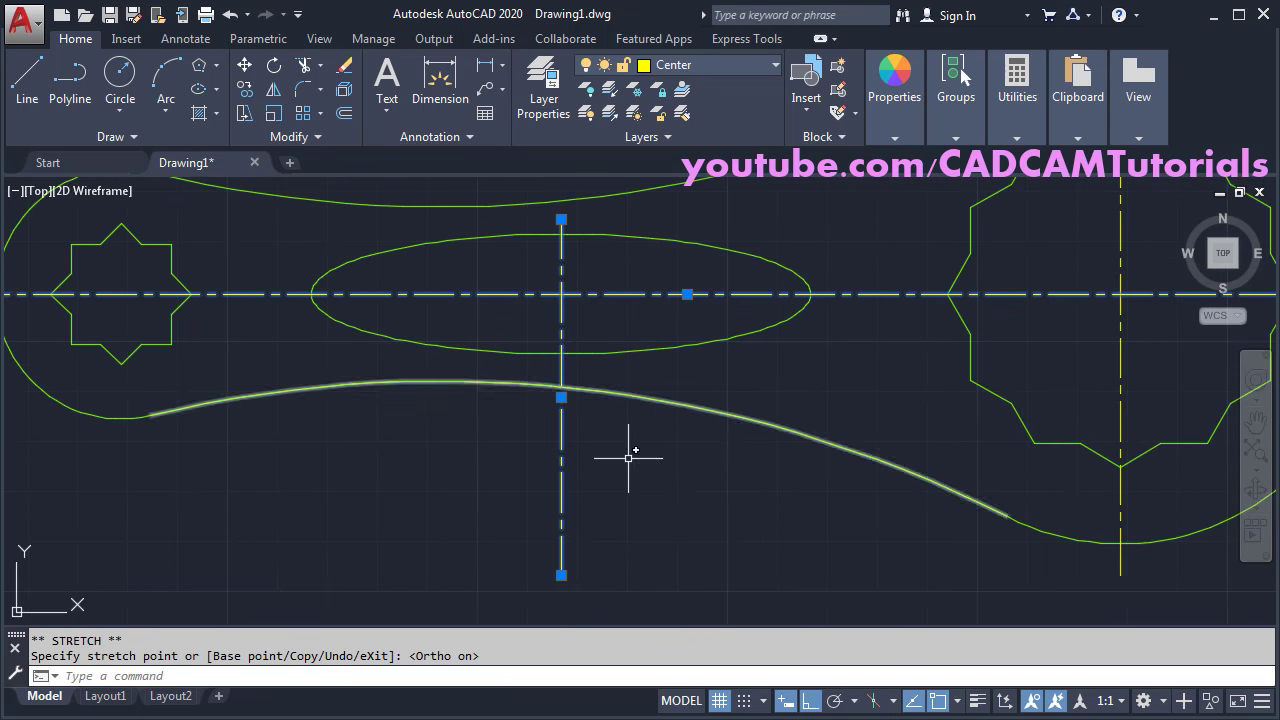
left_click(561, 575)
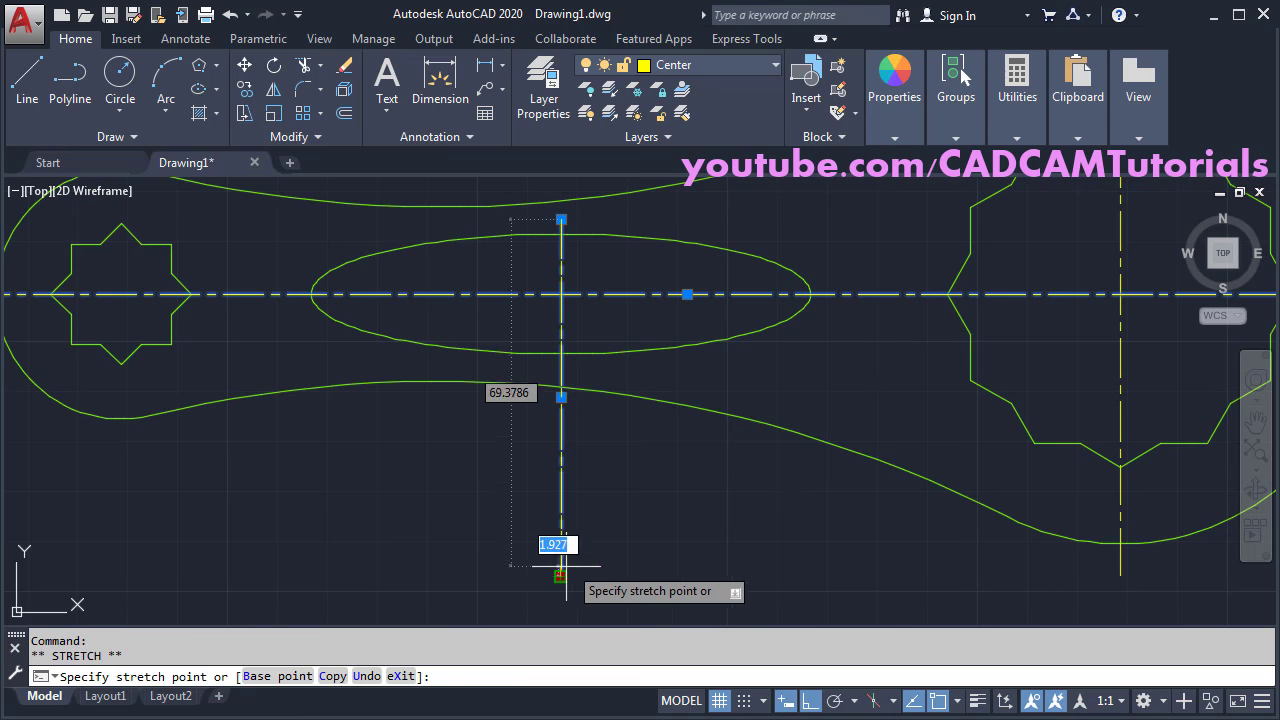
left_click(622, 370)
middle_click_drag(559, 451, 671, 517)
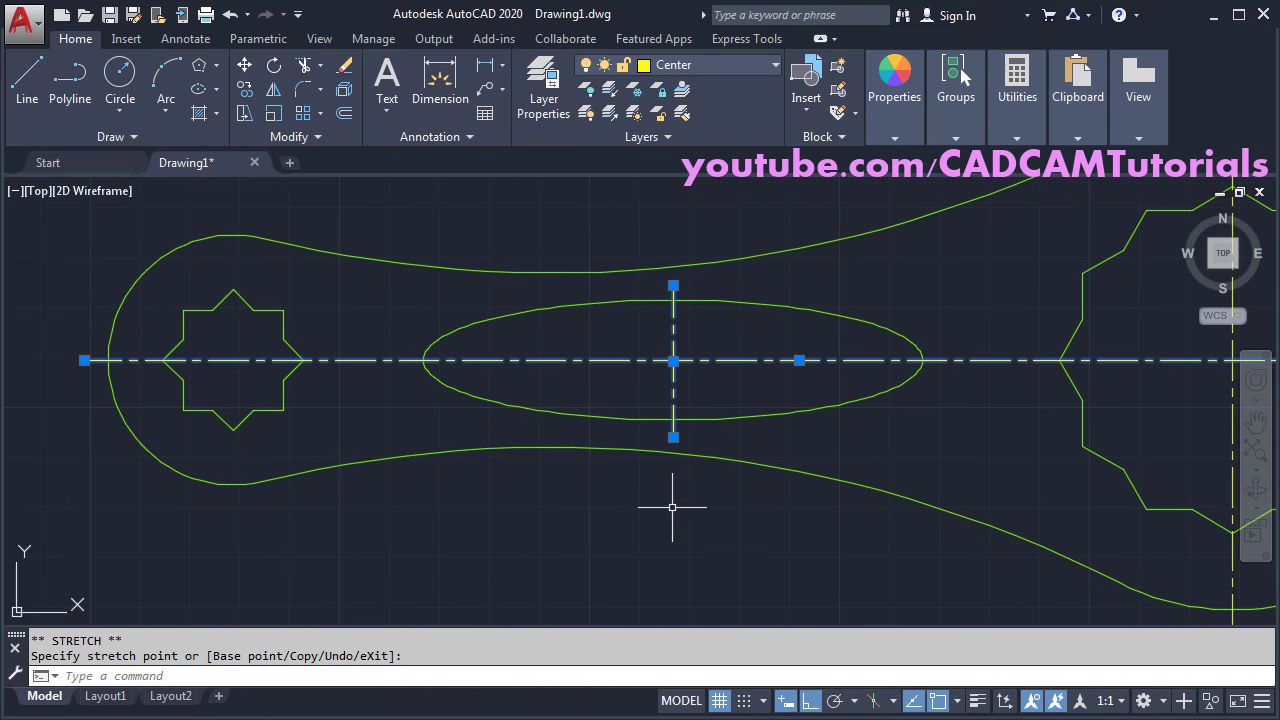
key("Escape")
scroll(443, 395, "down", 2)
middle_click_drag(443, 406, 574, 440)
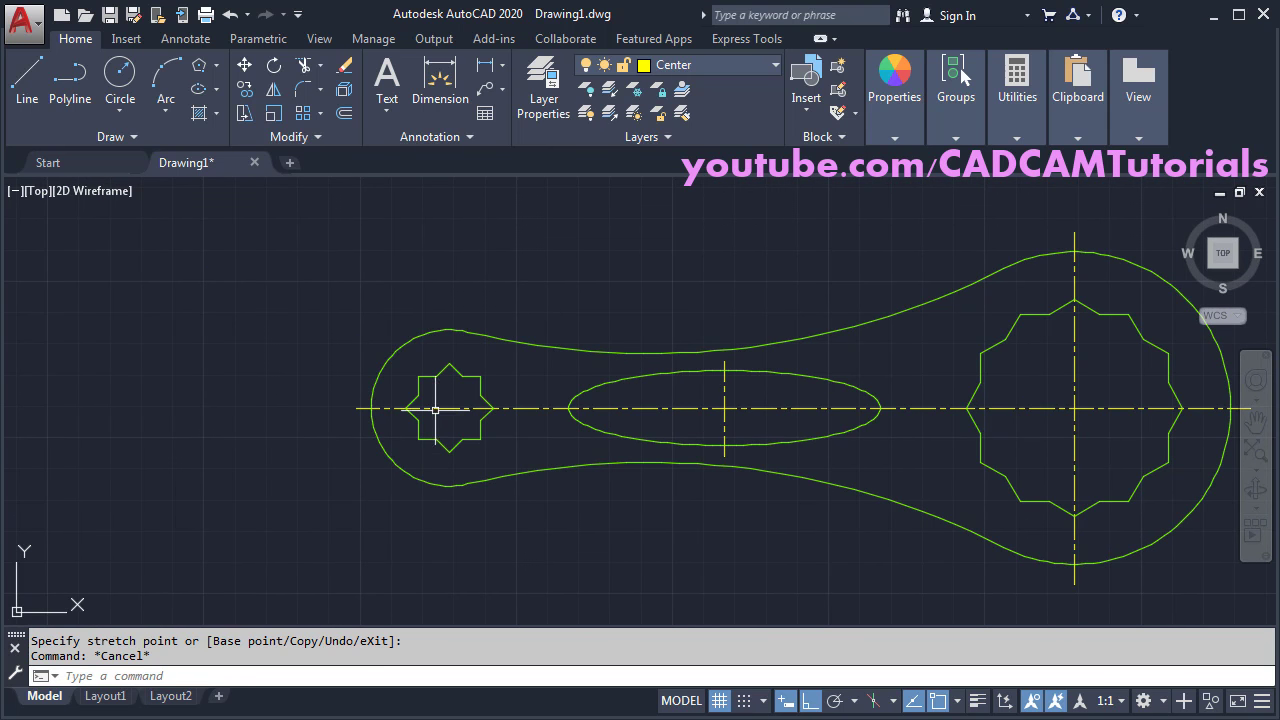
left_click(27, 78)
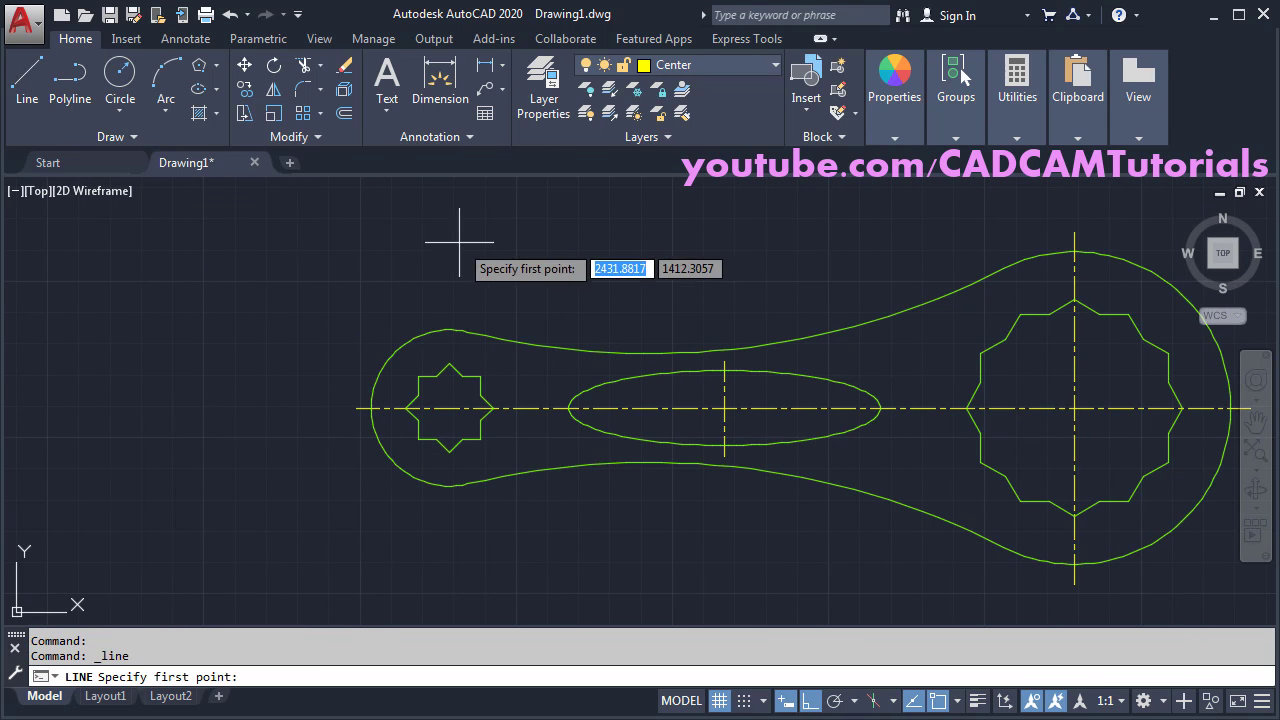
left_click(449, 313)
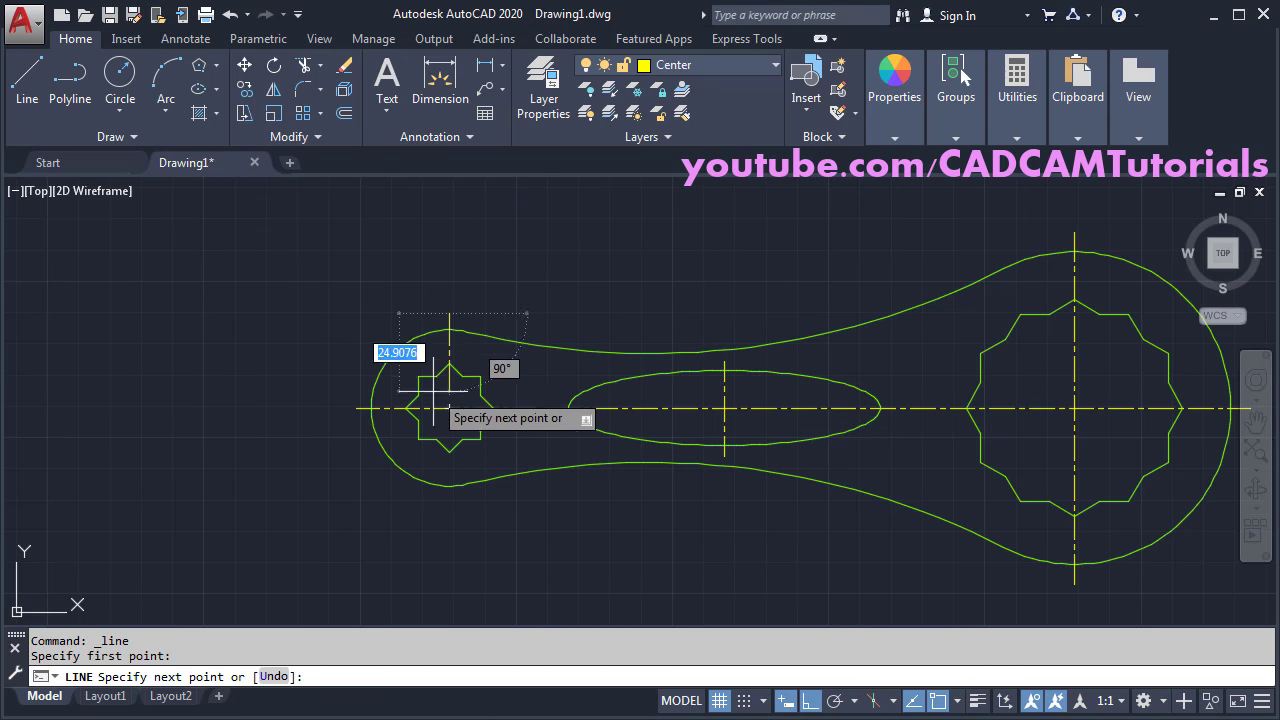
left_click(452, 500)
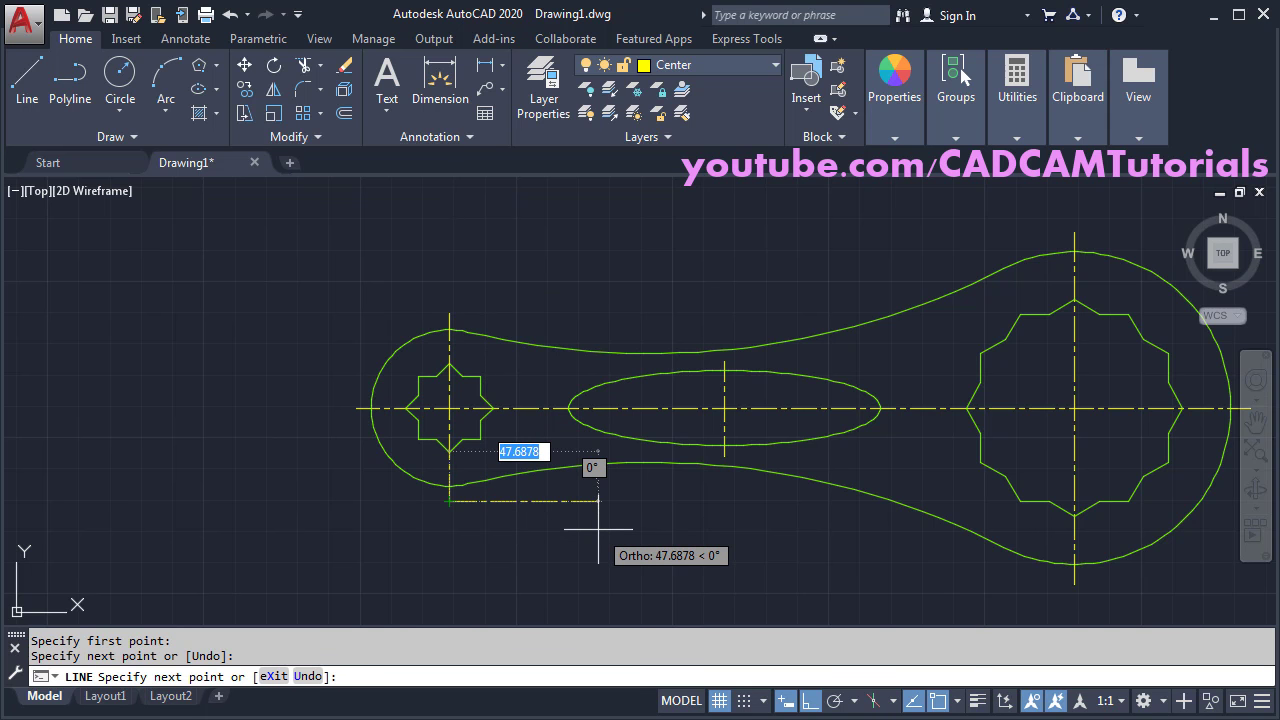
key("Escape")
middle_click_drag(727, 519, 581, 517)
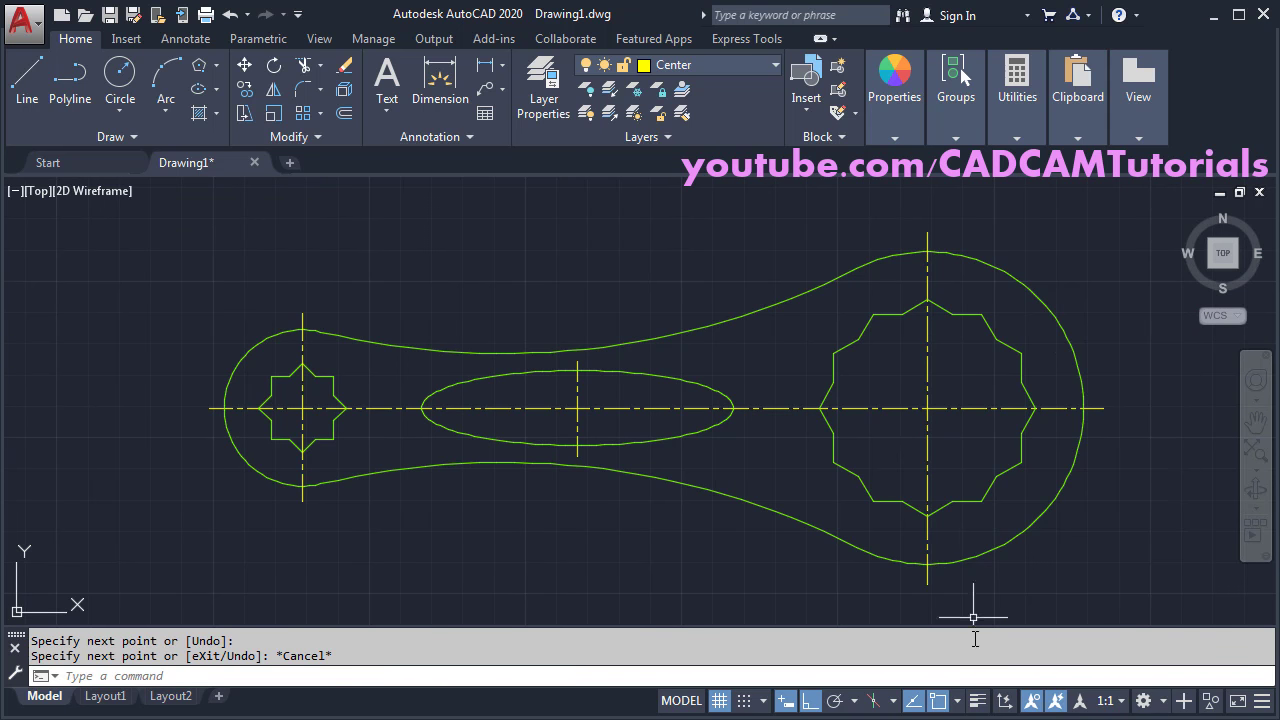
left_click(988, 703)
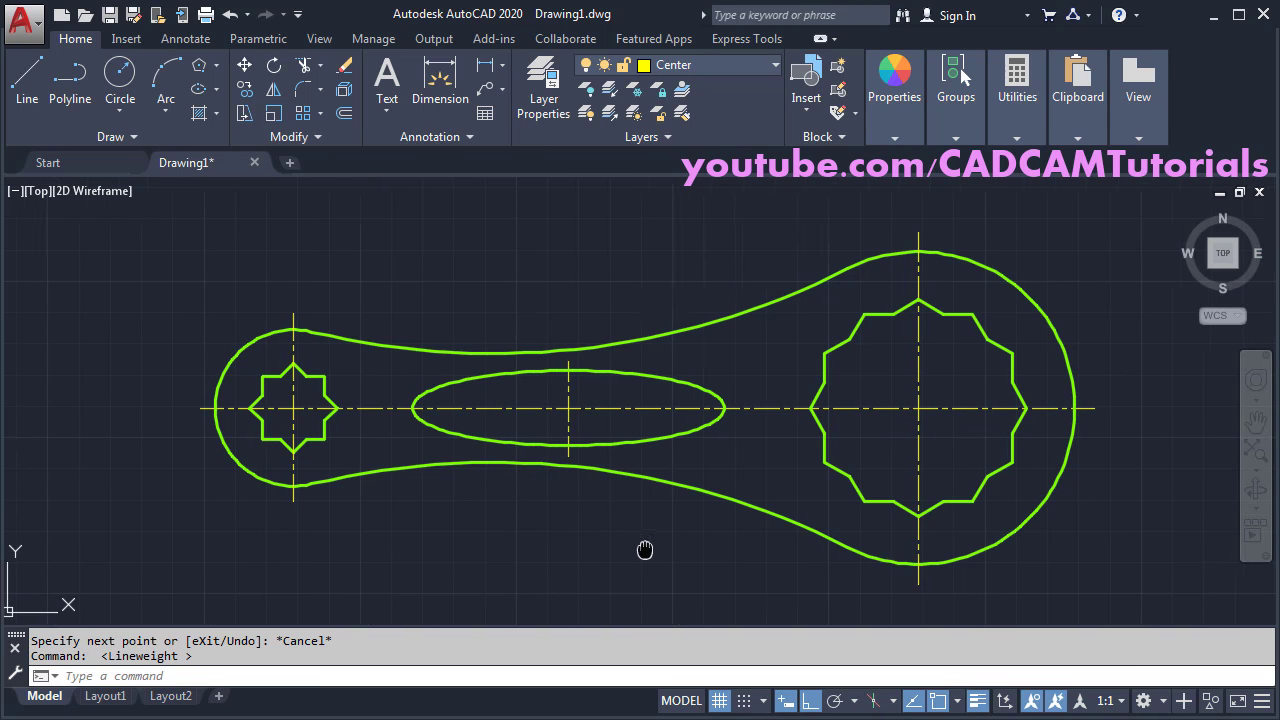
middle_click_drag(646, 549, 584, 543)
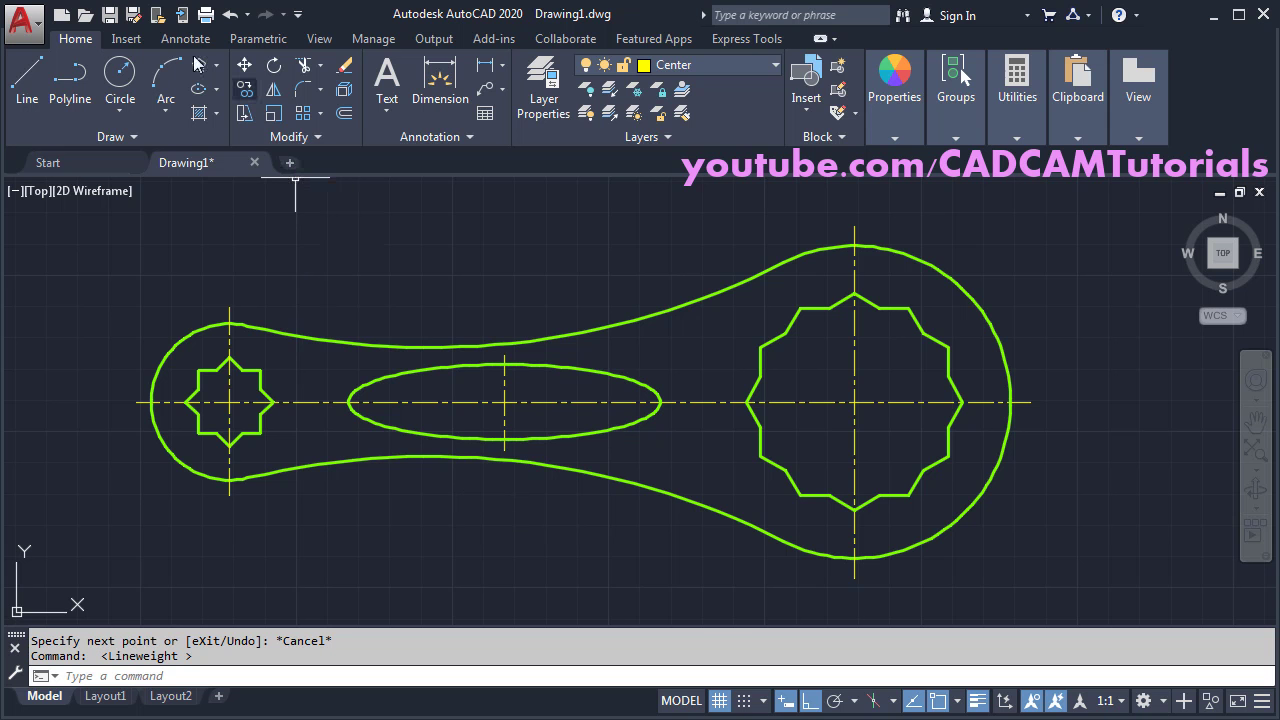
- Create a new blank drawing, Drawing2, from the acadiso template
left_click(62, 18)
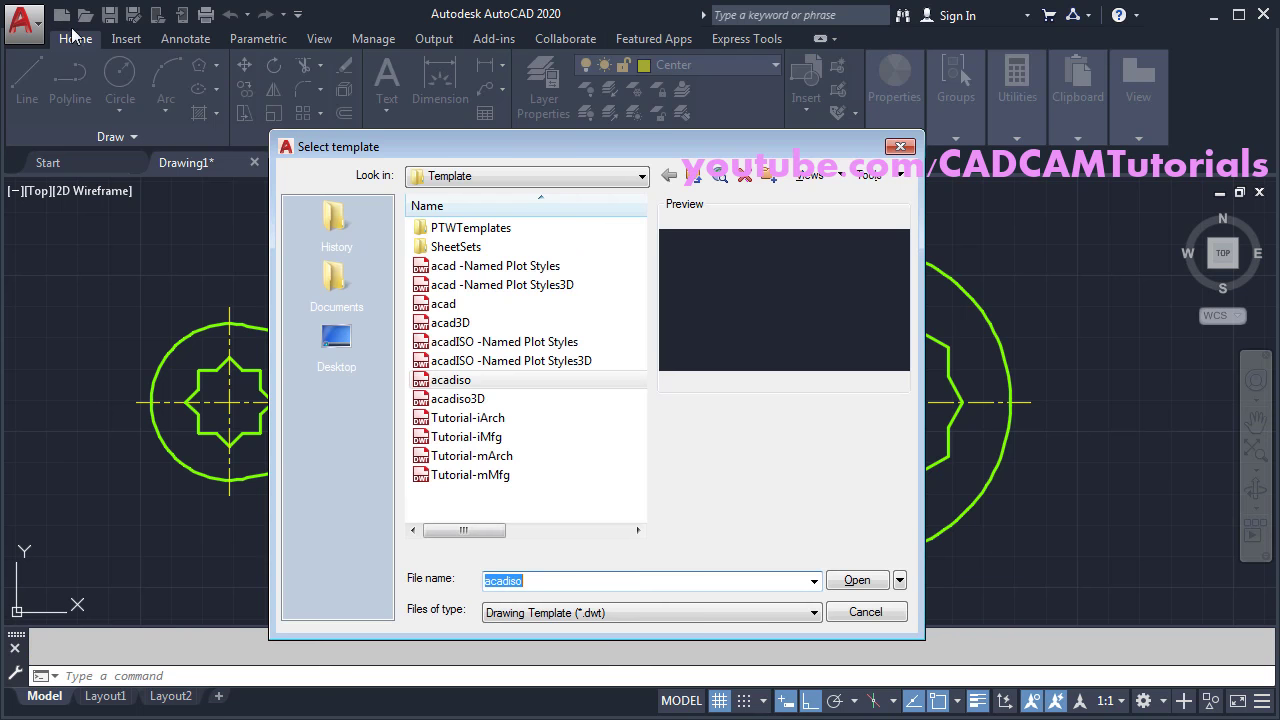
left_click(428, 383)
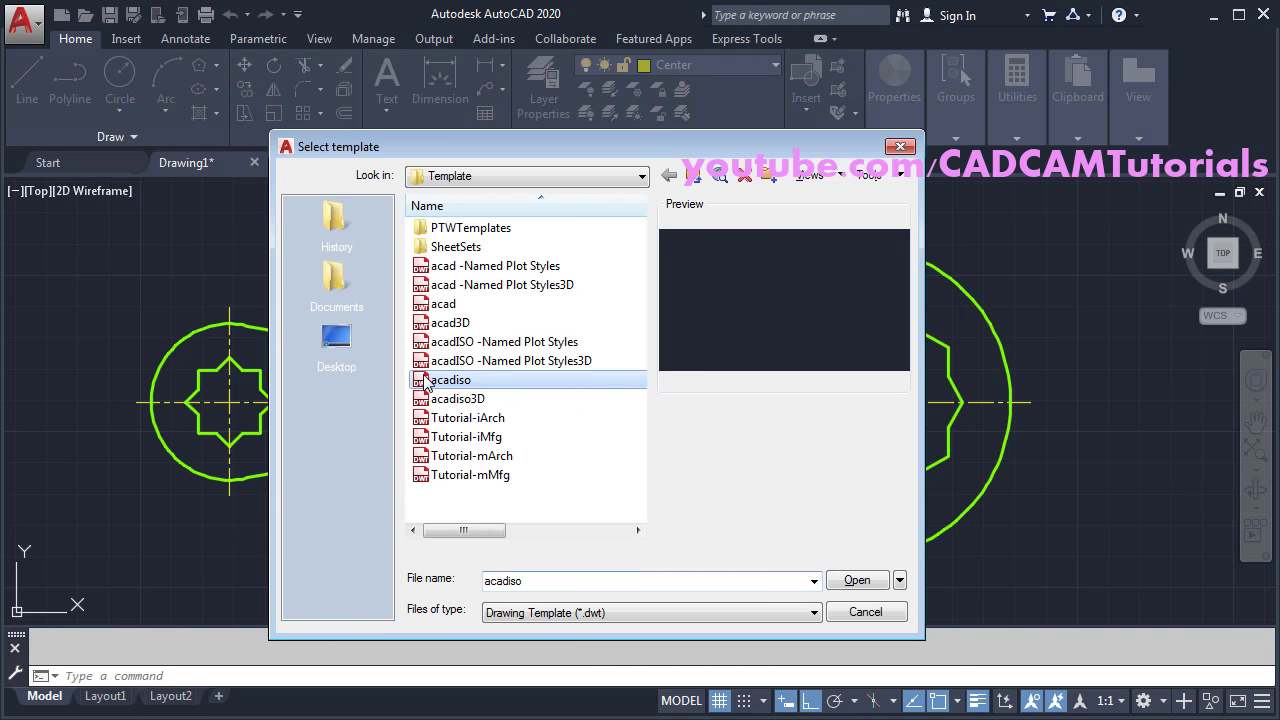
left_click(866, 586)
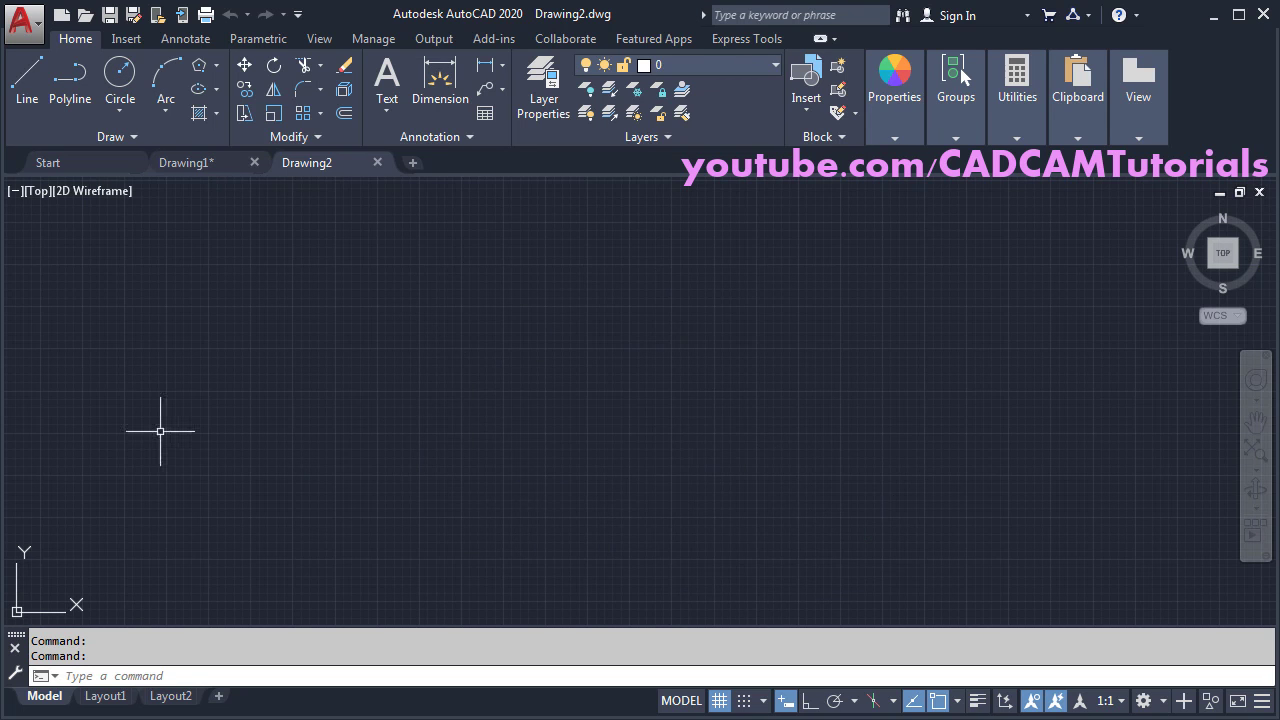
key("alt+Tab")
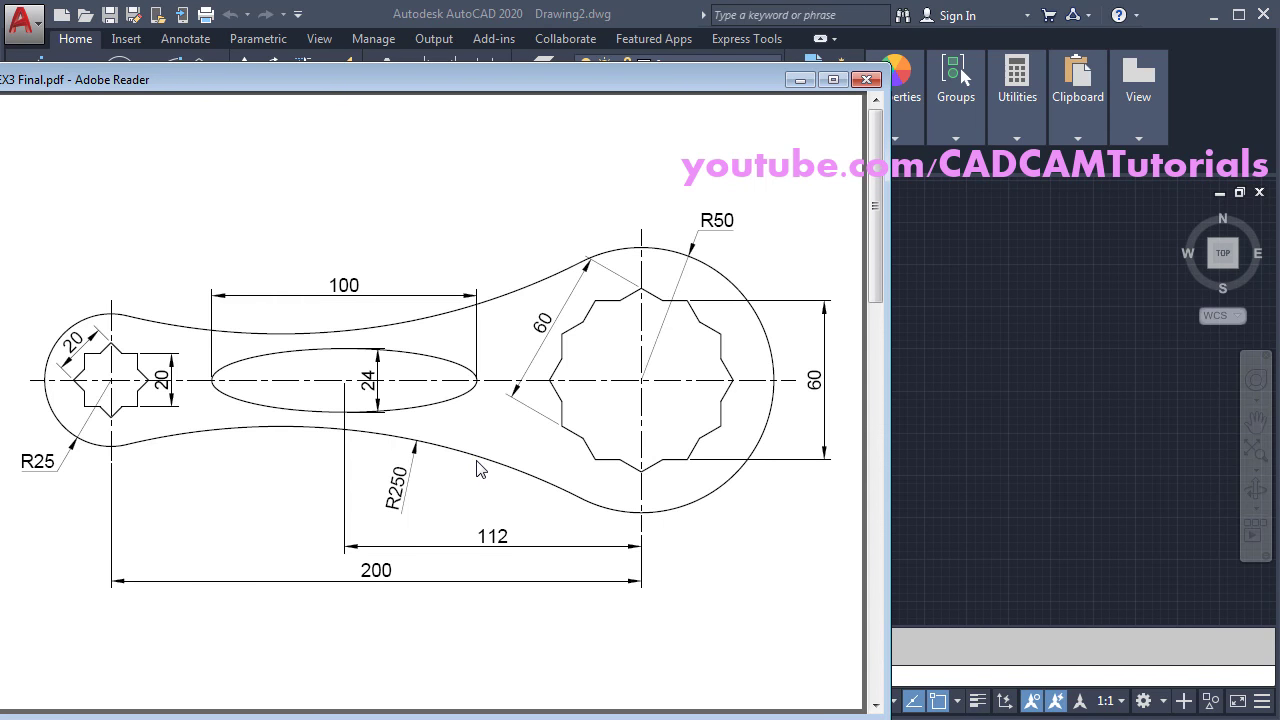
scroll(478, 477, "down", 3)
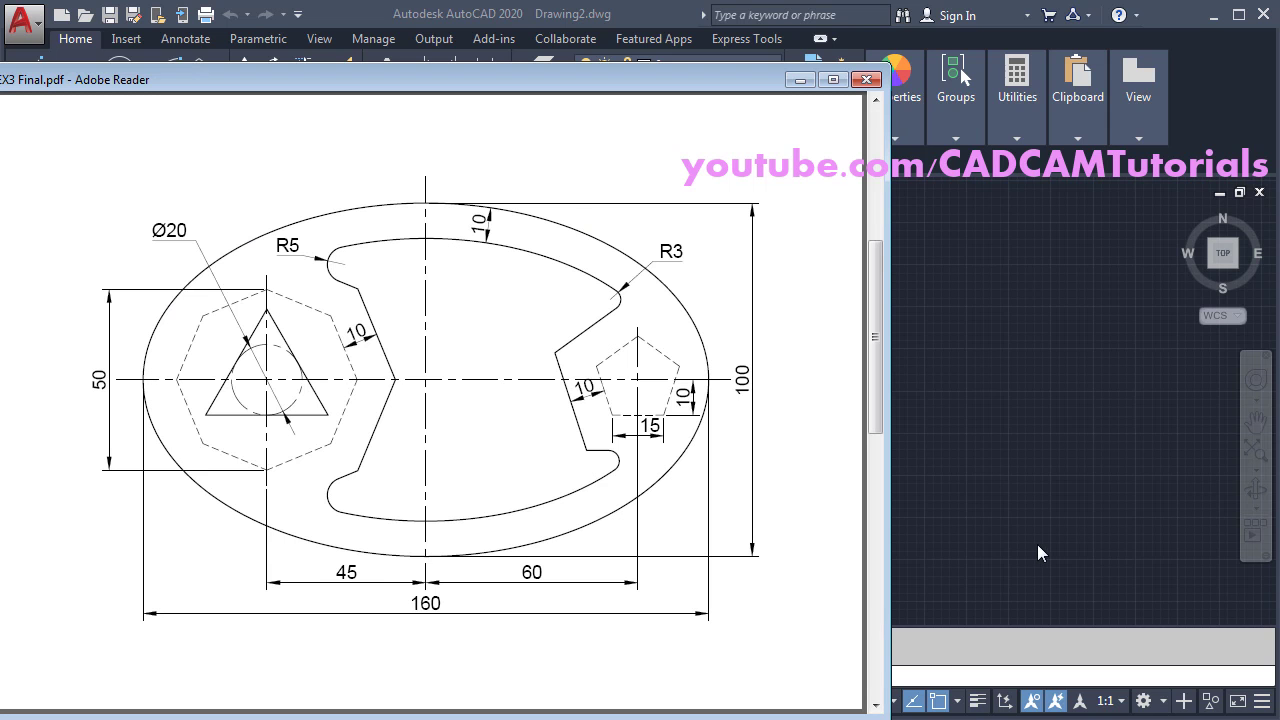
left_click(1014, 511)
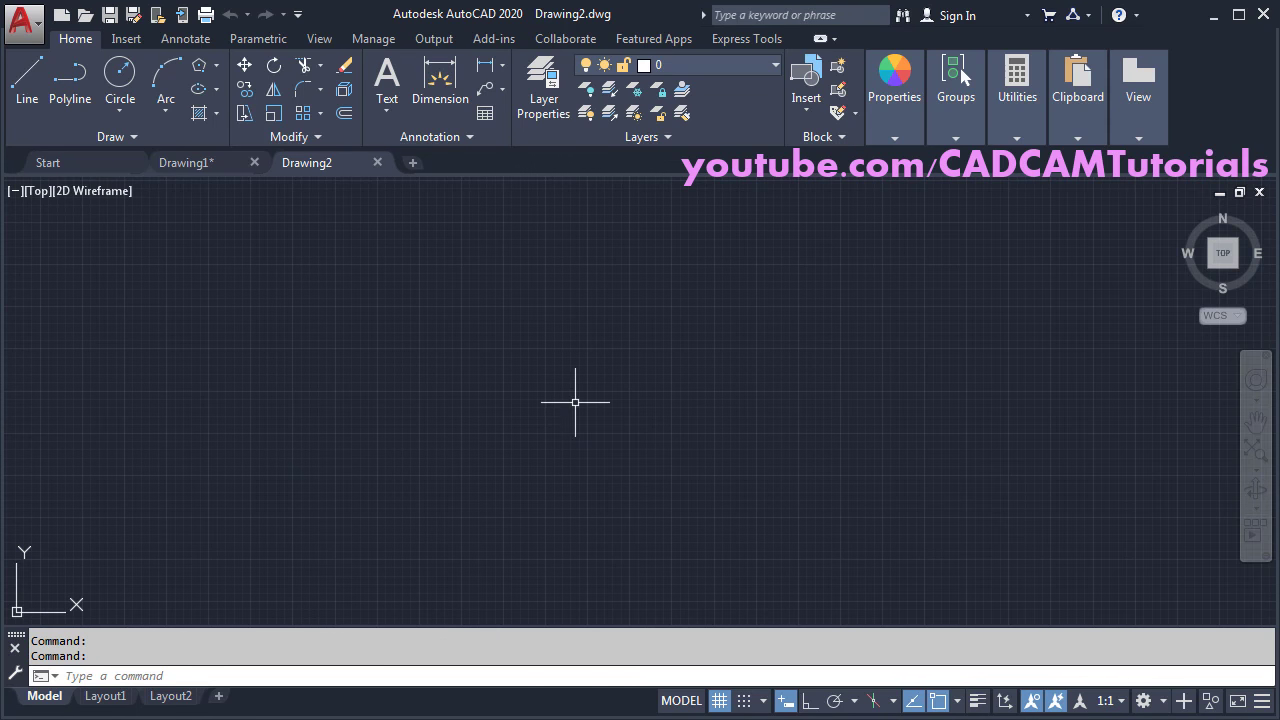
- Draw a centre-based ellipse with an 80 horizontal half-axis and 50 vertical half-axis, Ortho on
left_click(201, 91)
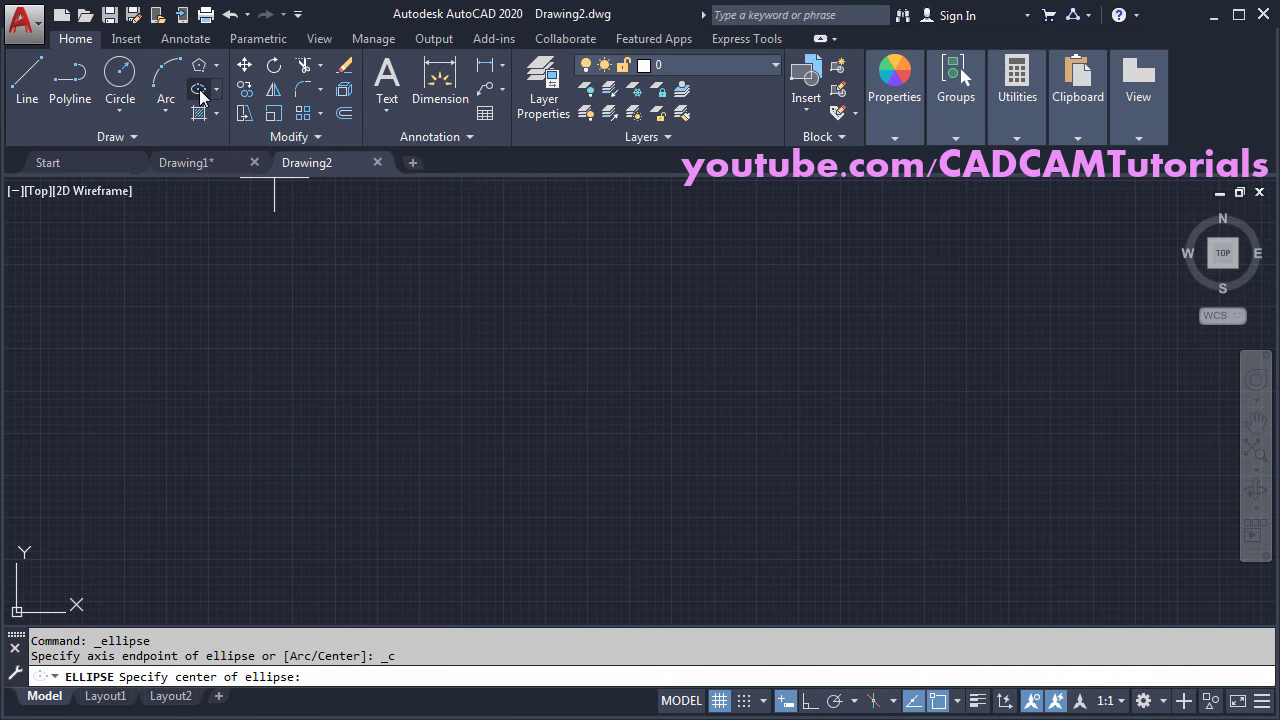
left_click(577, 376)
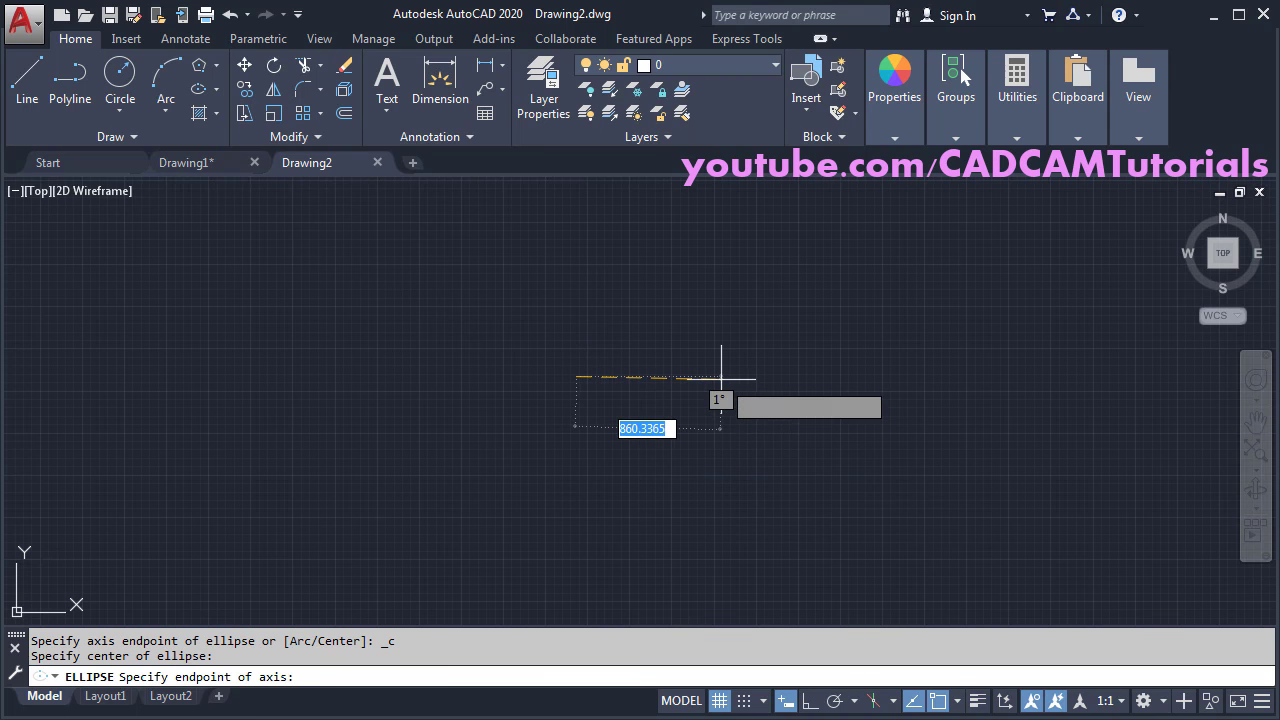
left_click(810, 702)
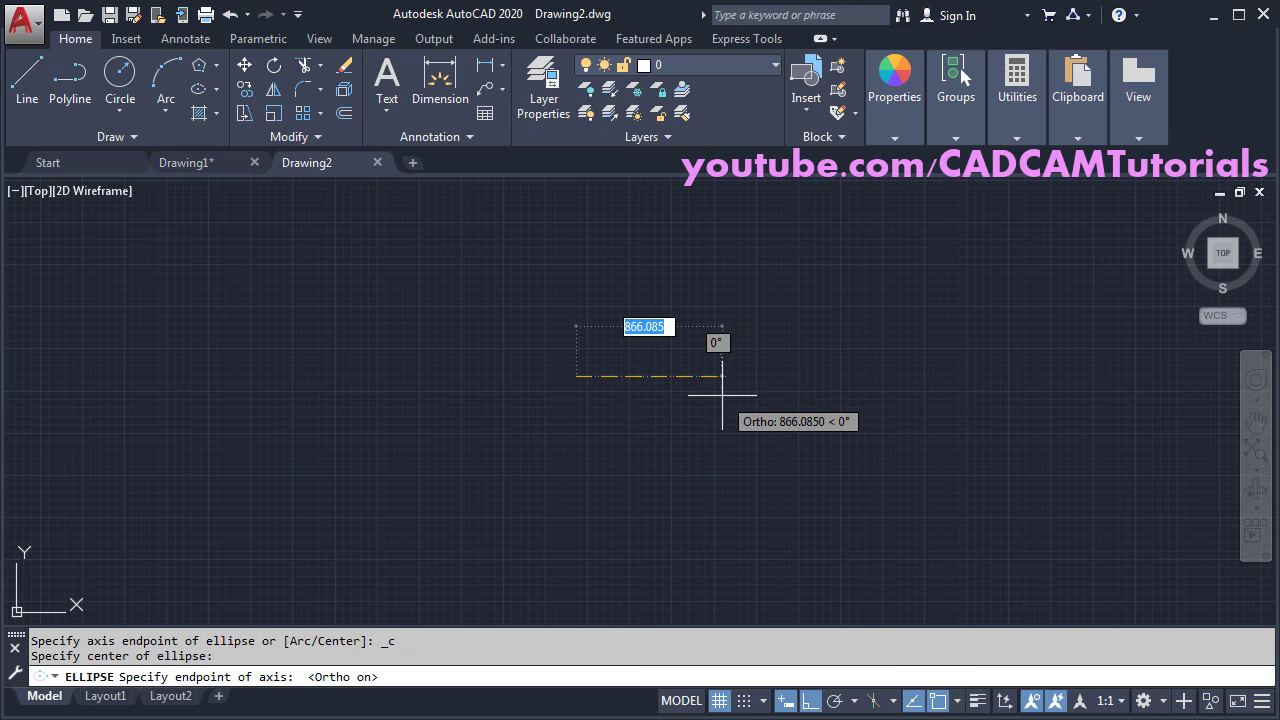
type("80")
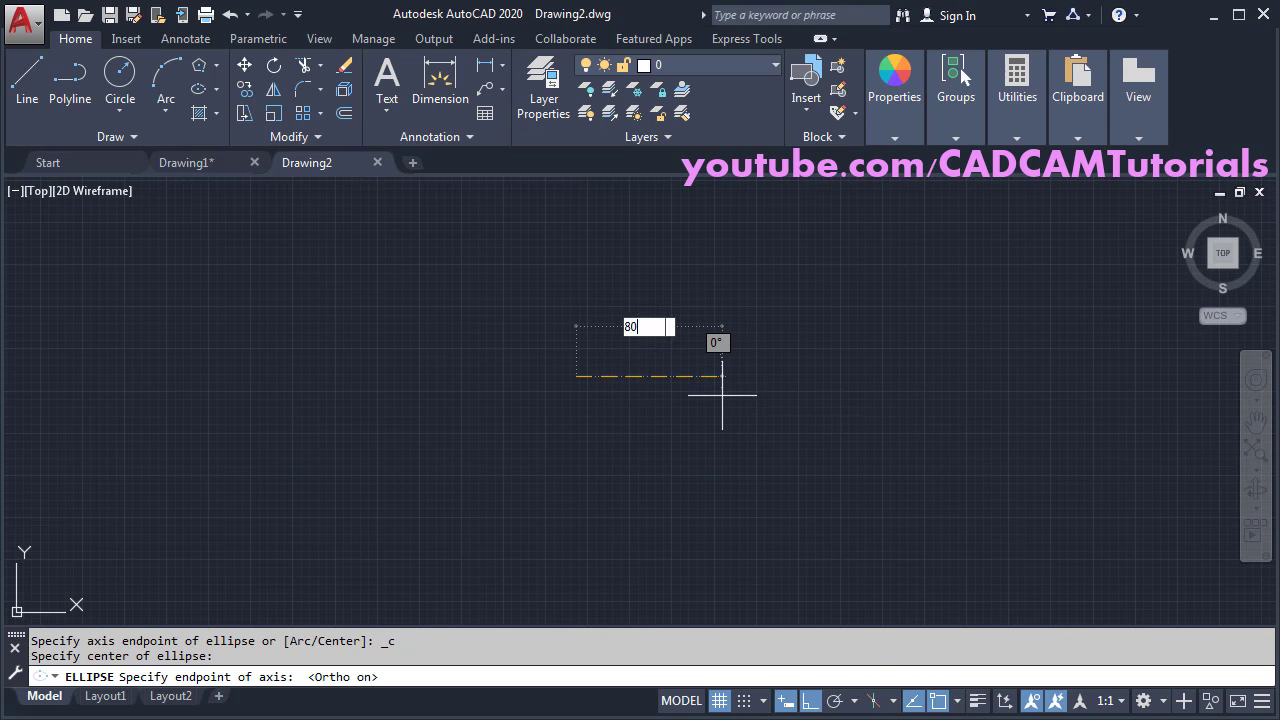
key("Return")
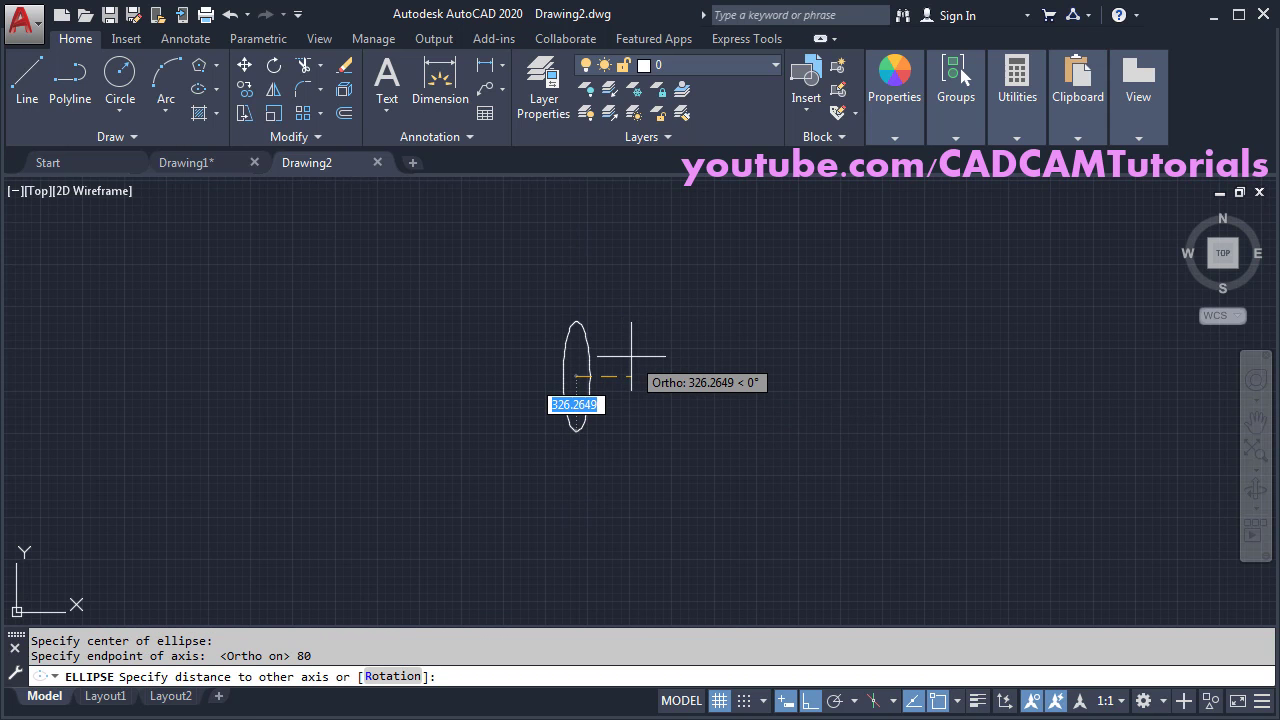
type("5")
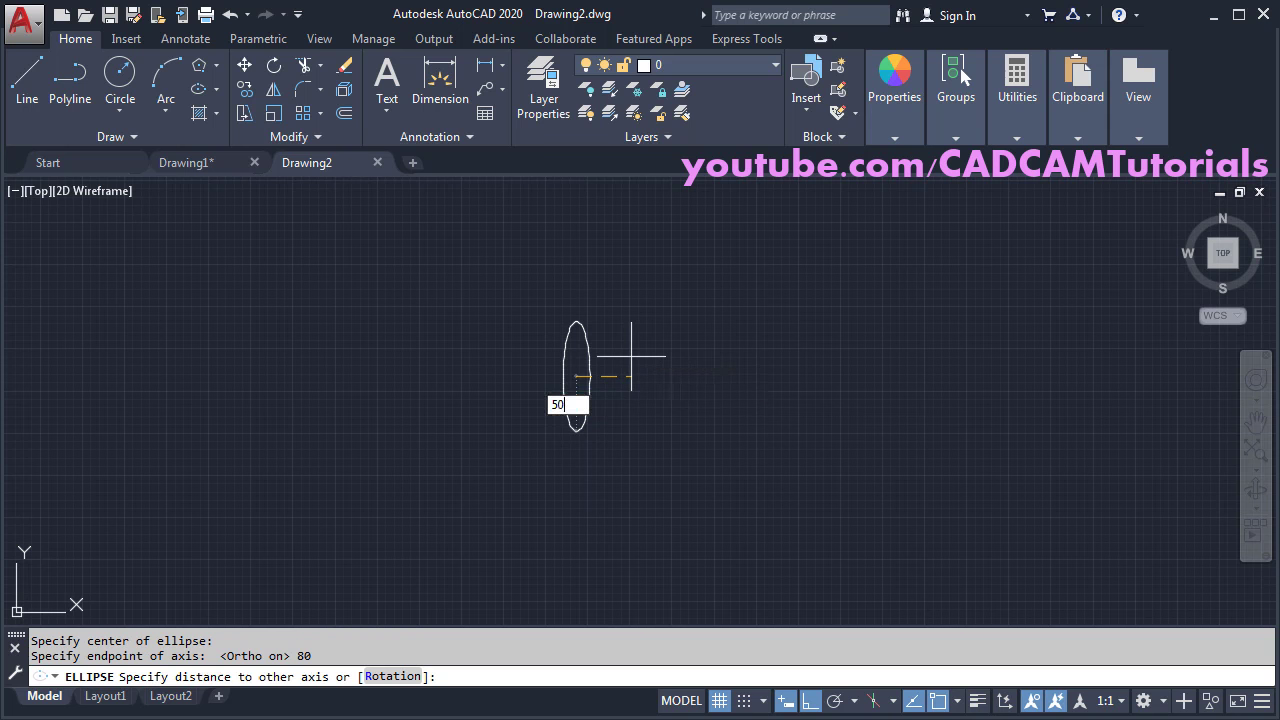
type("0")
key("Return")
scroll(563, 380, "up", 5)
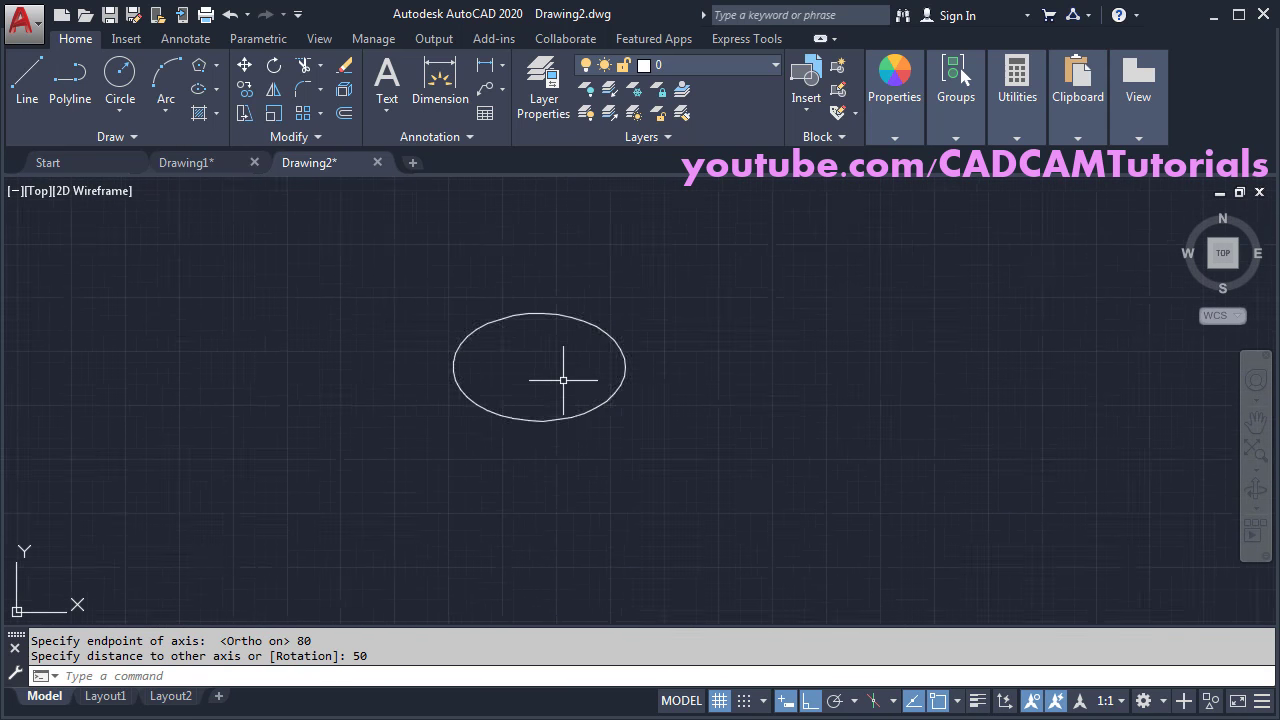
scroll(563, 380, "up", 5)
middle_click_drag(494, 357, 626, 406)
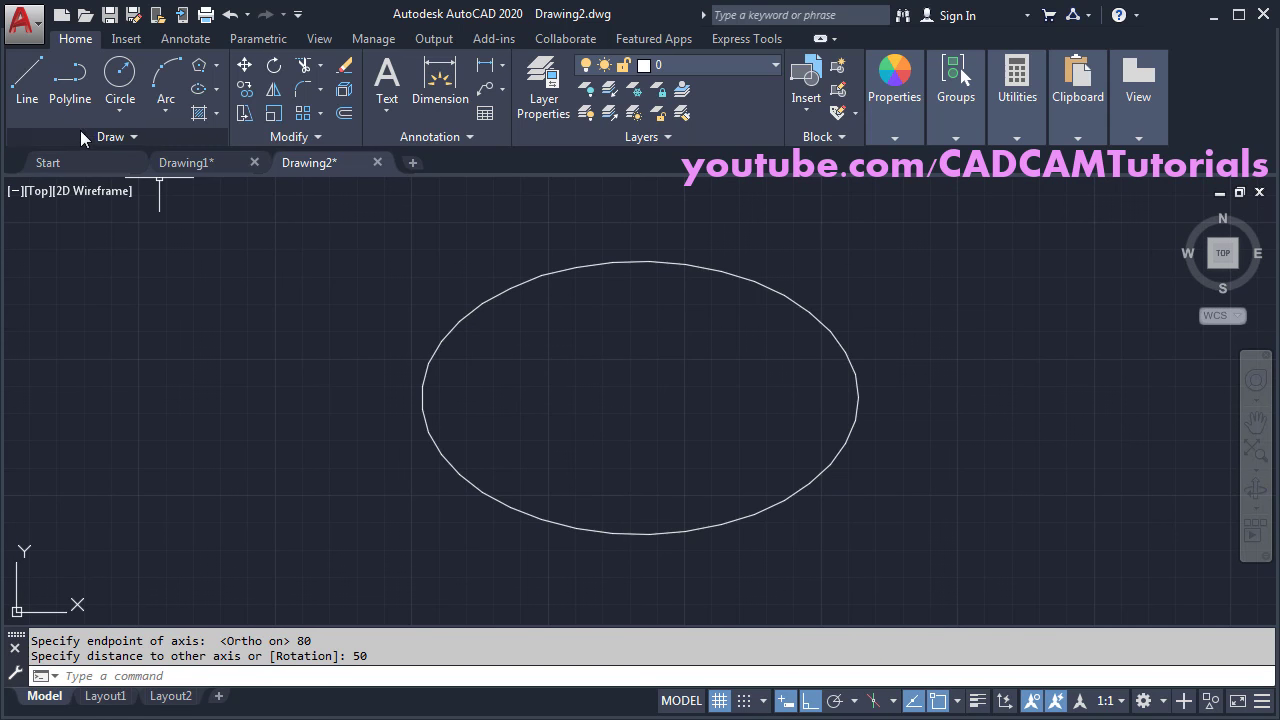
- Draw a vertical centre line through the ellipse, extending slightly above and below it
left_click(27, 82)
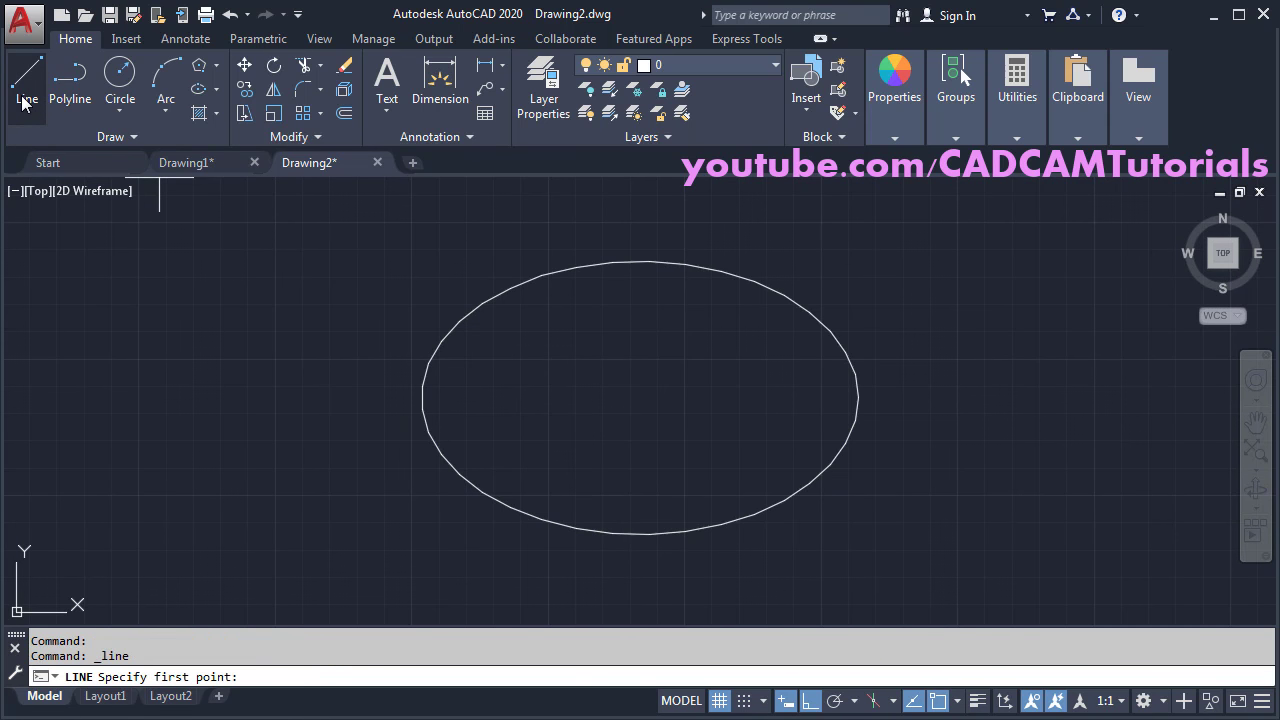
left_click(639, 262)
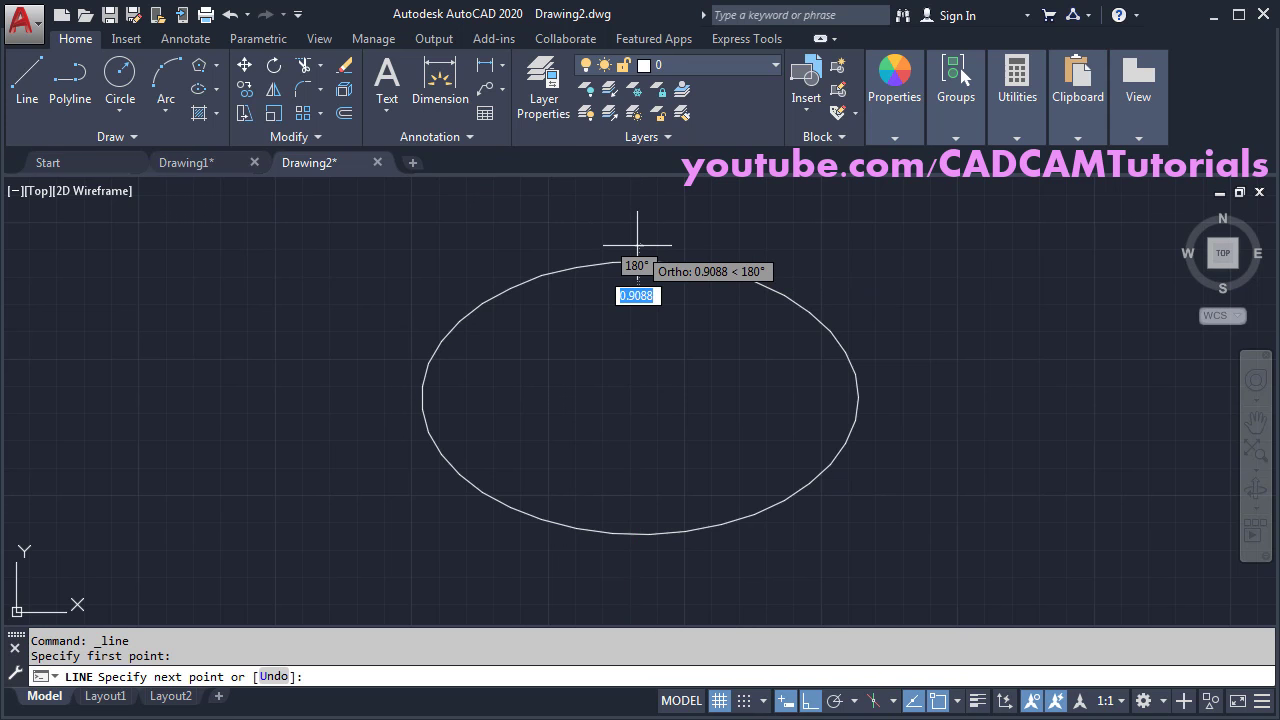
left_click(640, 548)
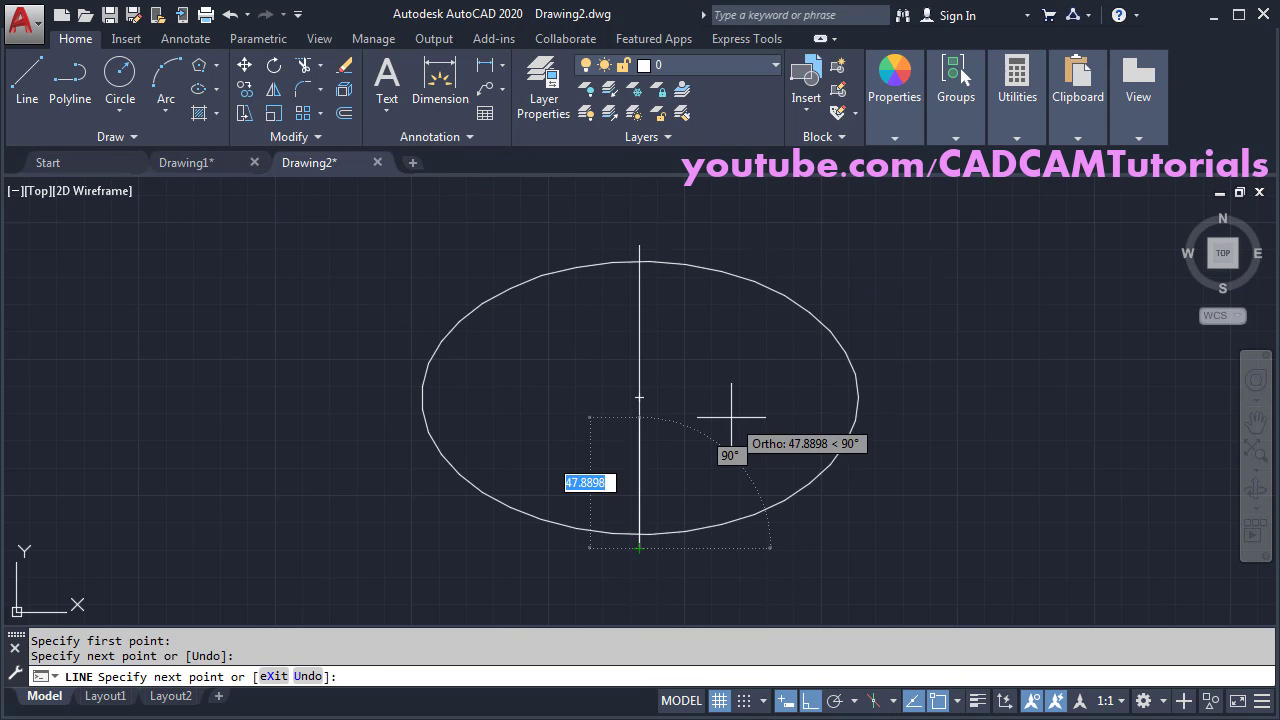
key("Return")
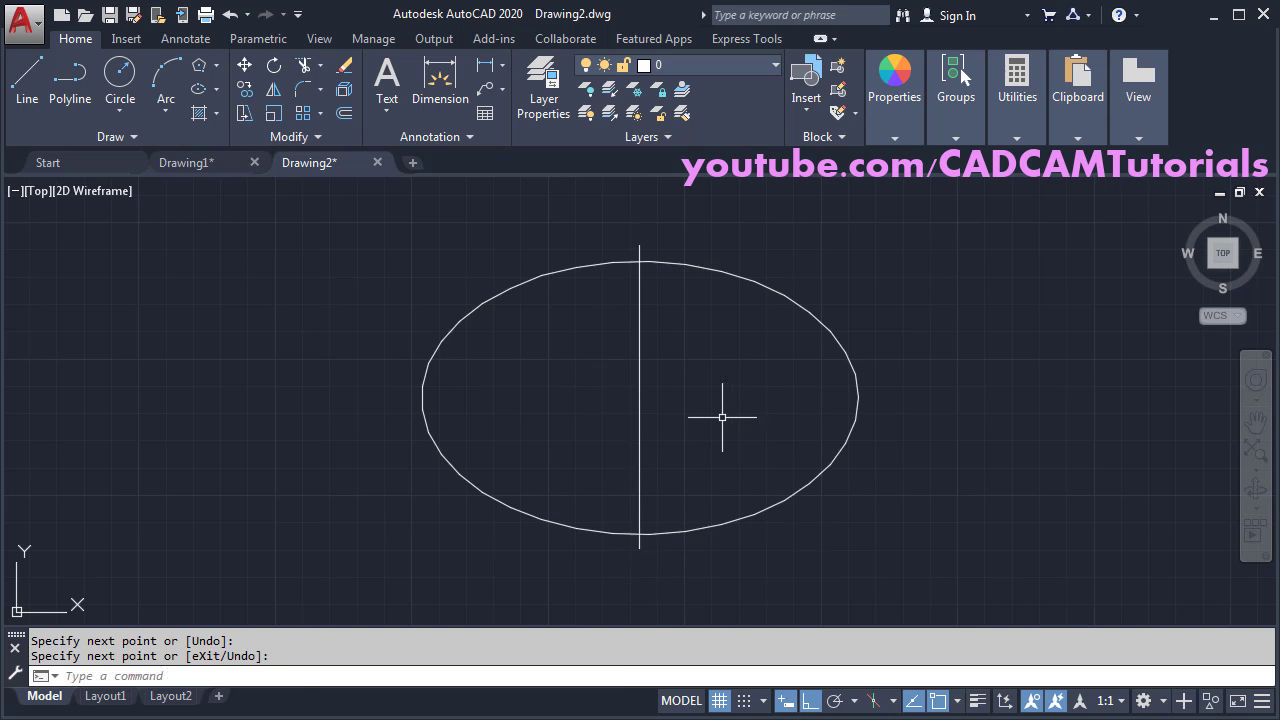
- Draw a horizontal centre line across the ellipse, extending past both sides
key("Return")
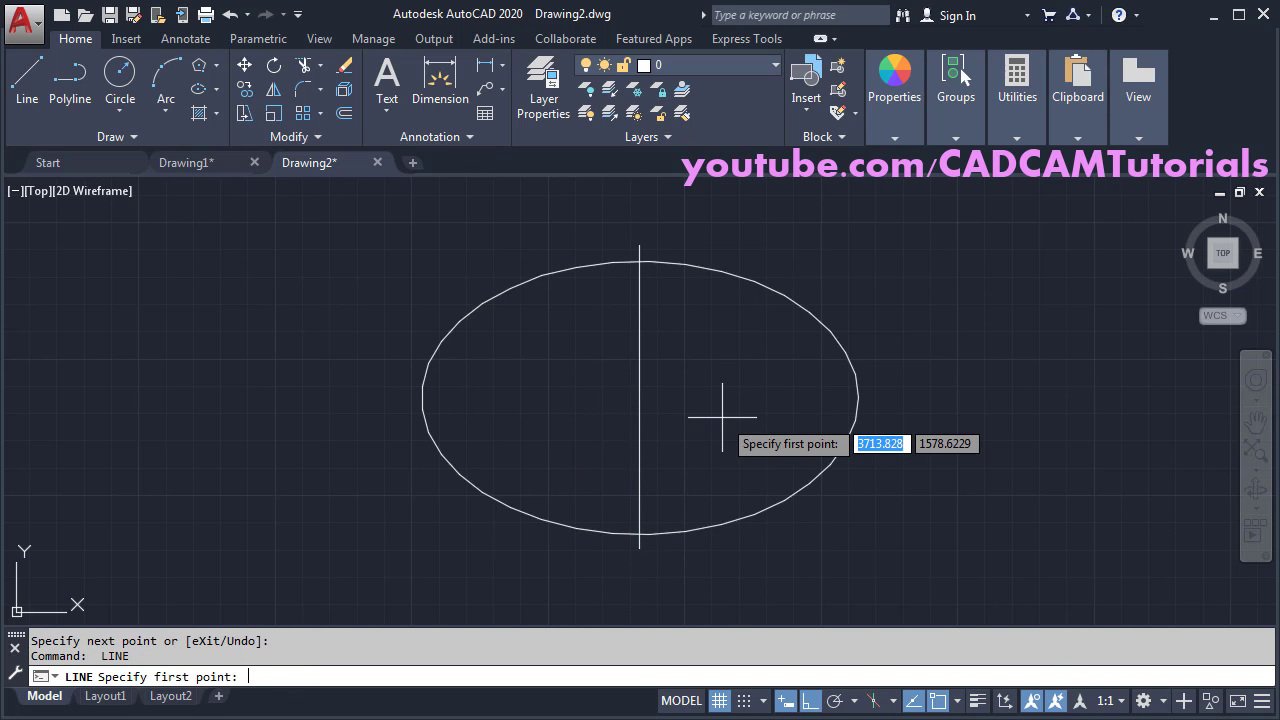
left_click(406, 397)
left_click(877, 397)
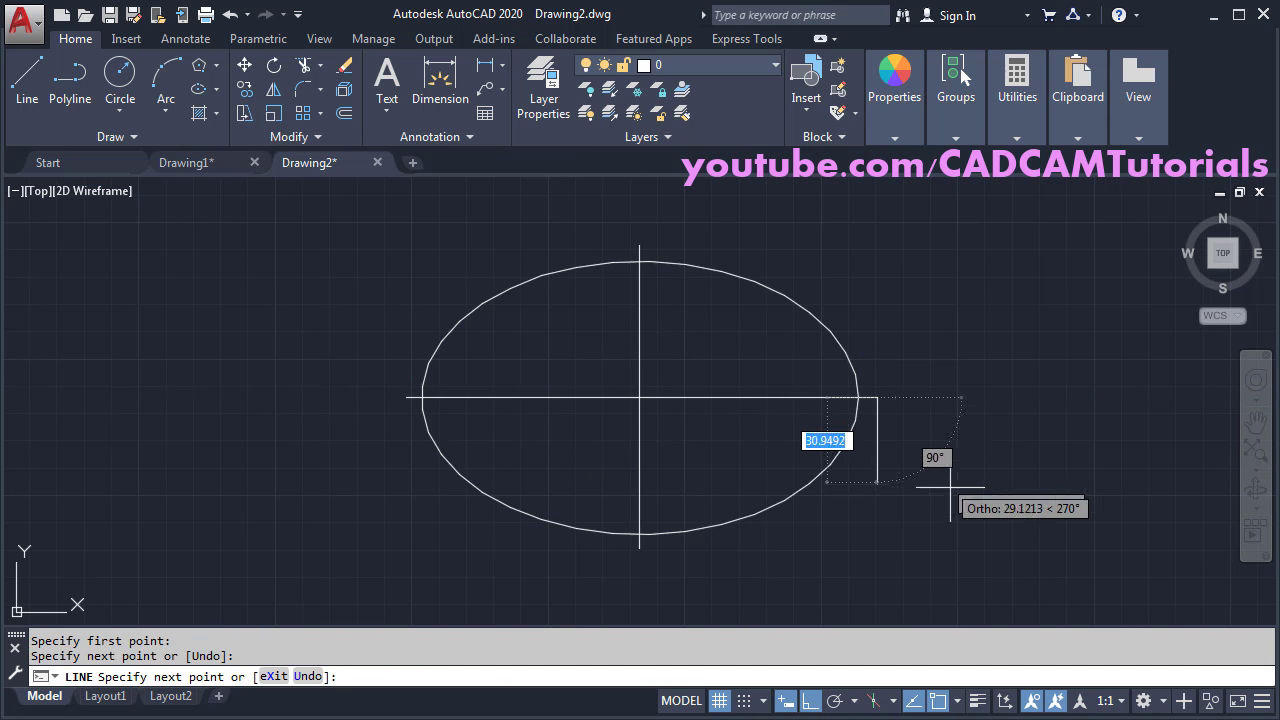
key("Return")
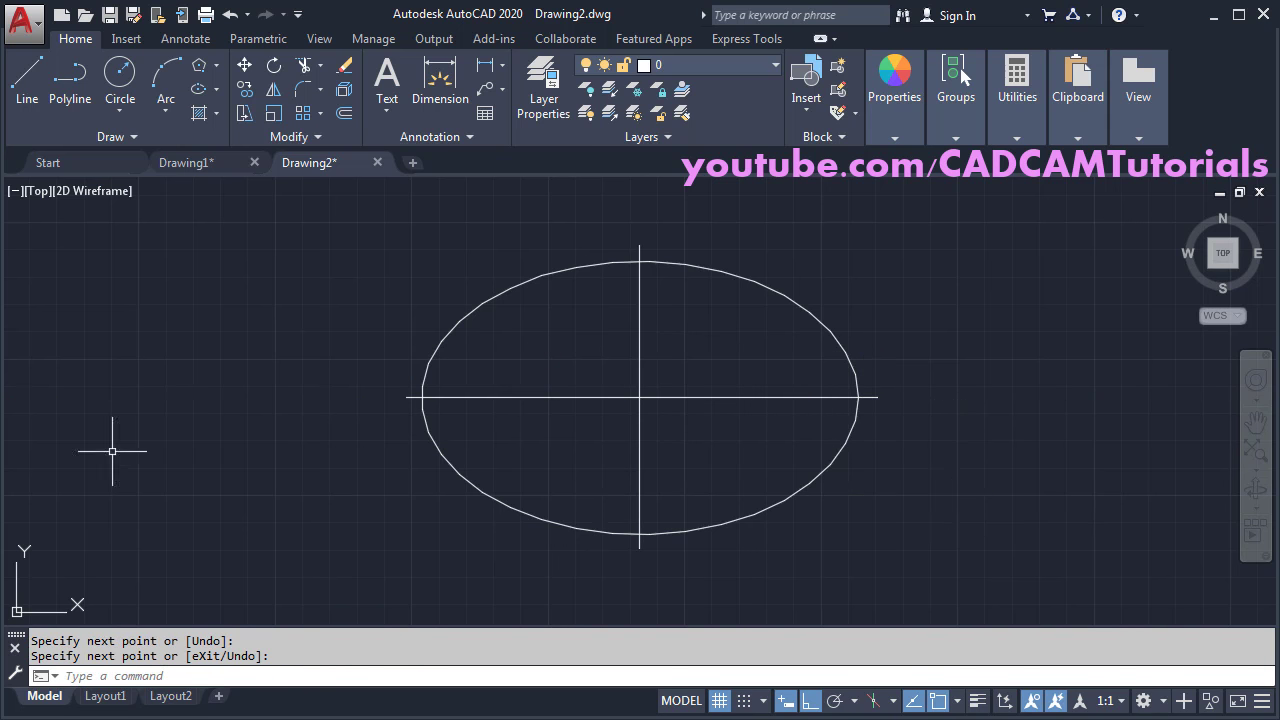
key("alt+Tab")
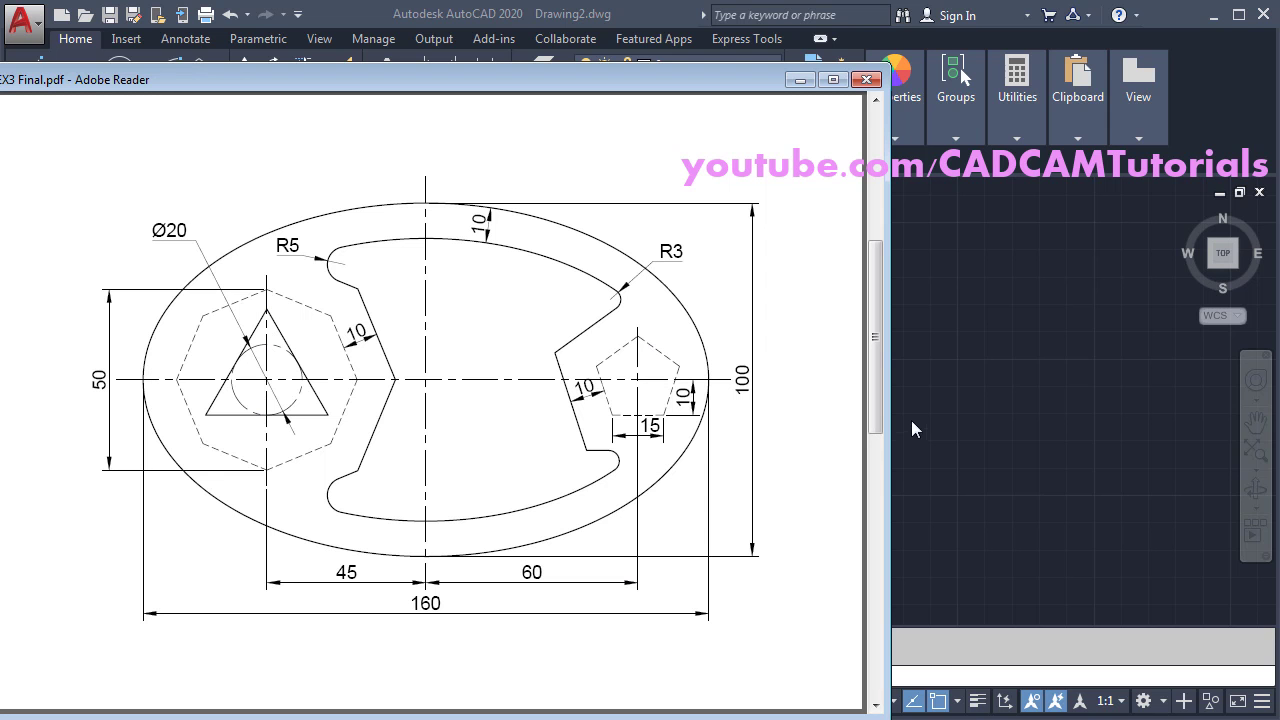
- Return from the PDF reference to the AutoCAD drawing
left_click(992, 417)
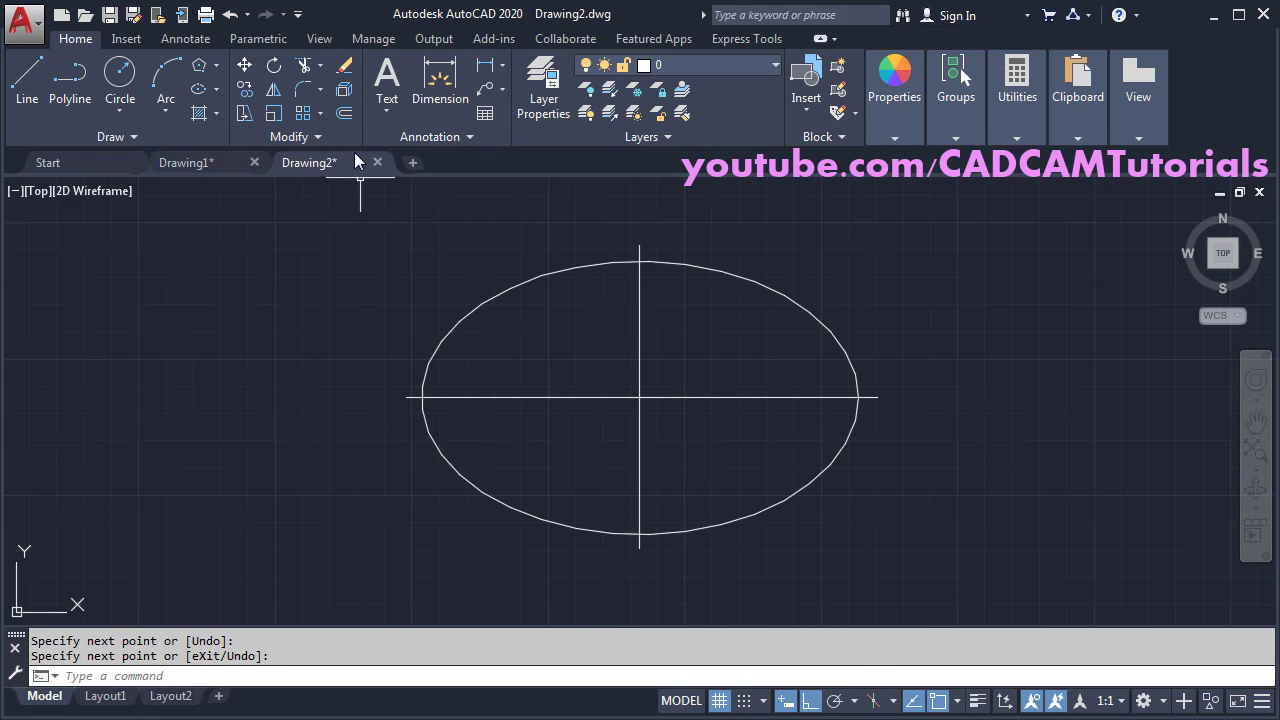
- Offset the vertical centre line through a point 45 to its left
left_click(347, 116)
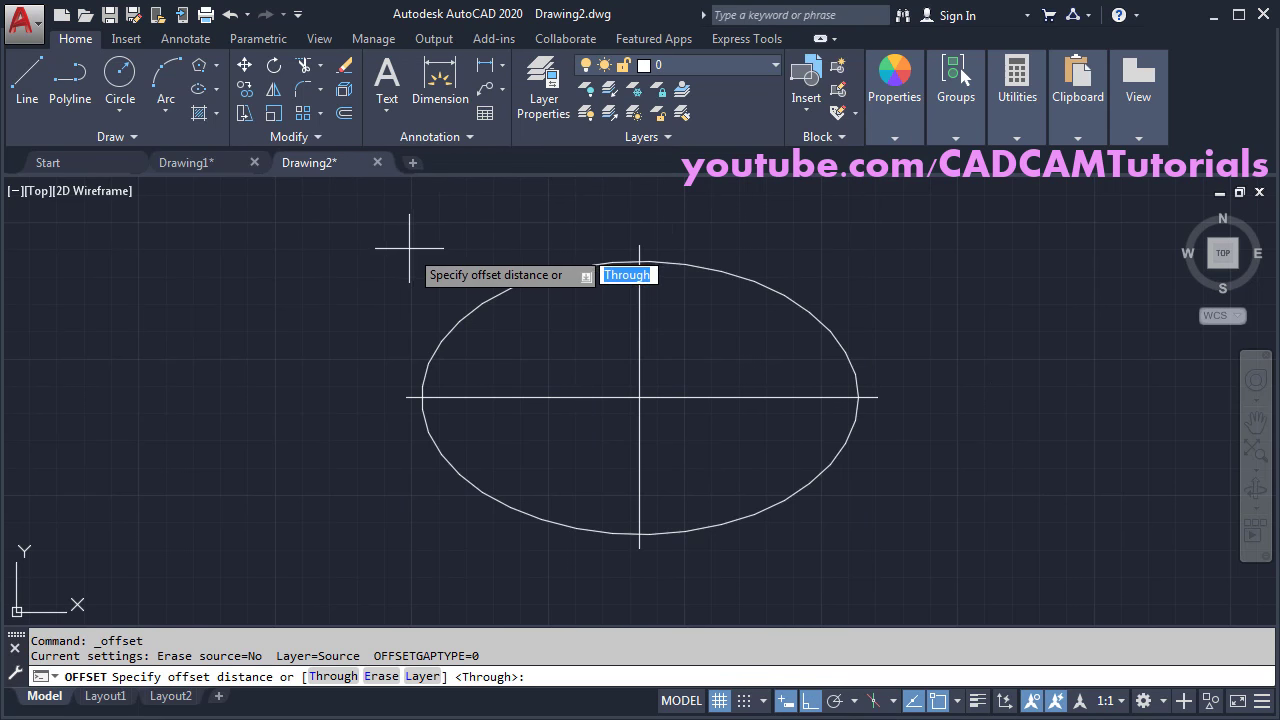
left_click(338, 677)
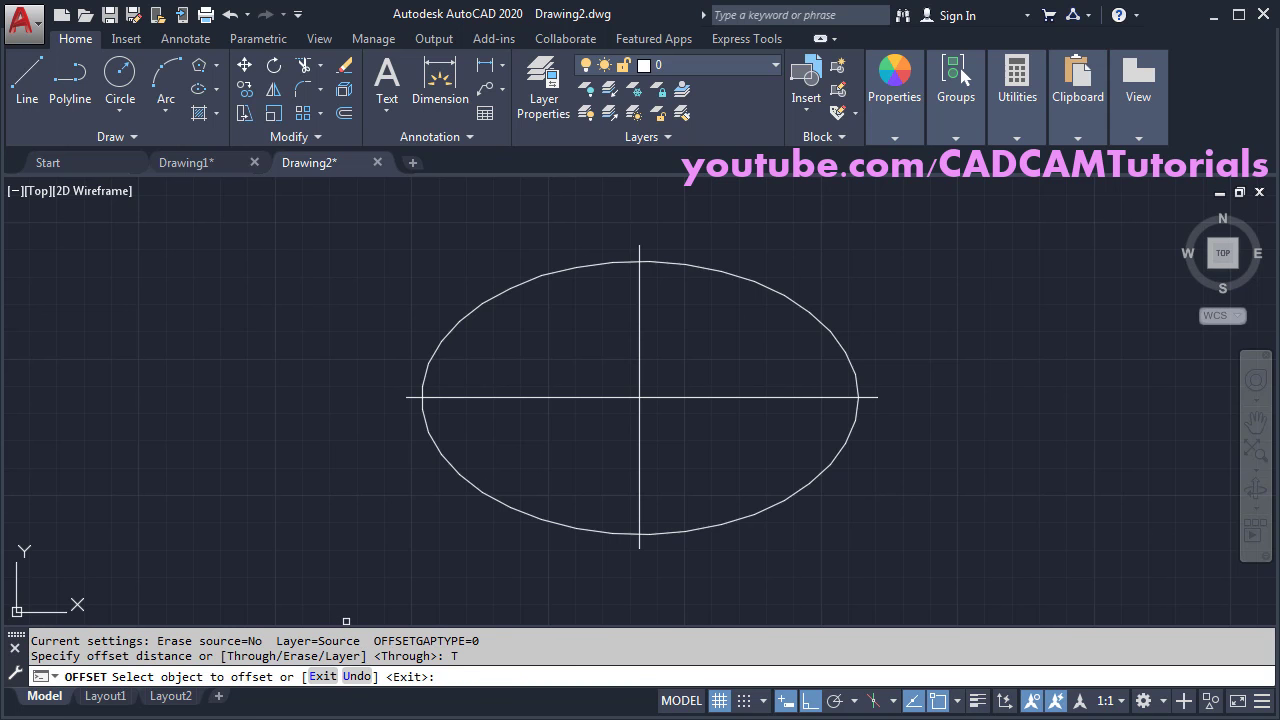
left_click(639, 450)
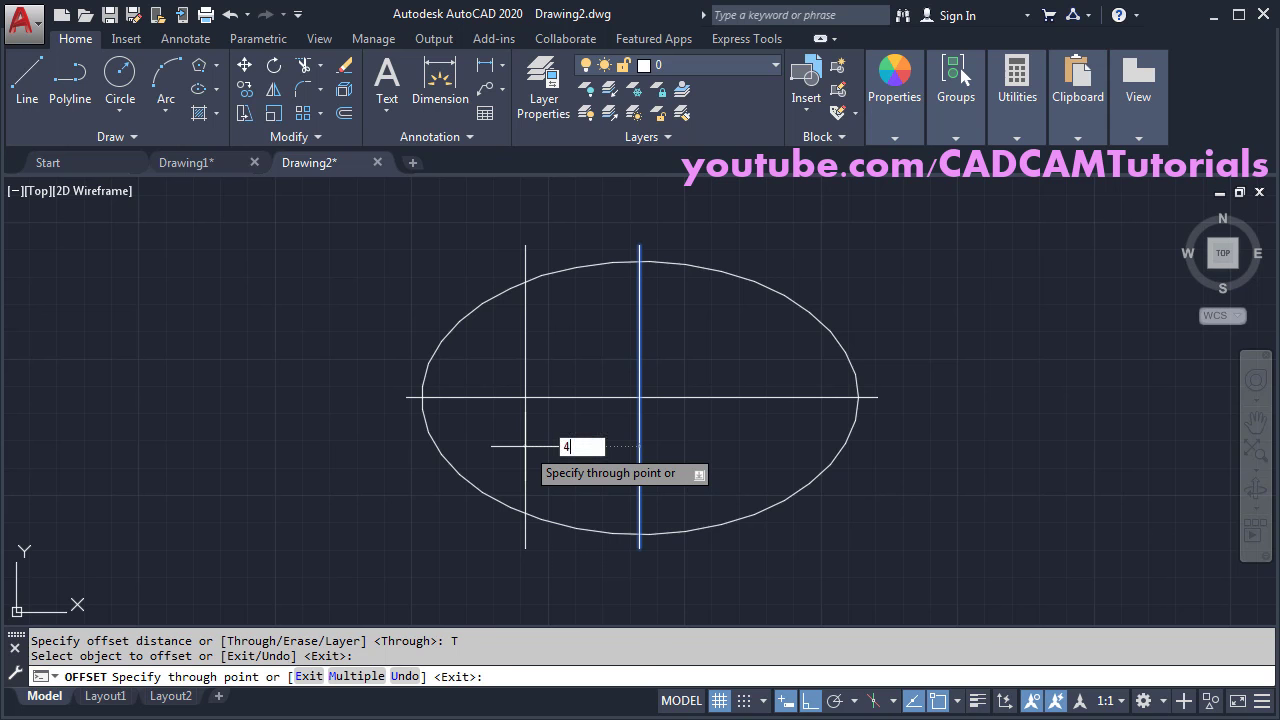
key("Return")
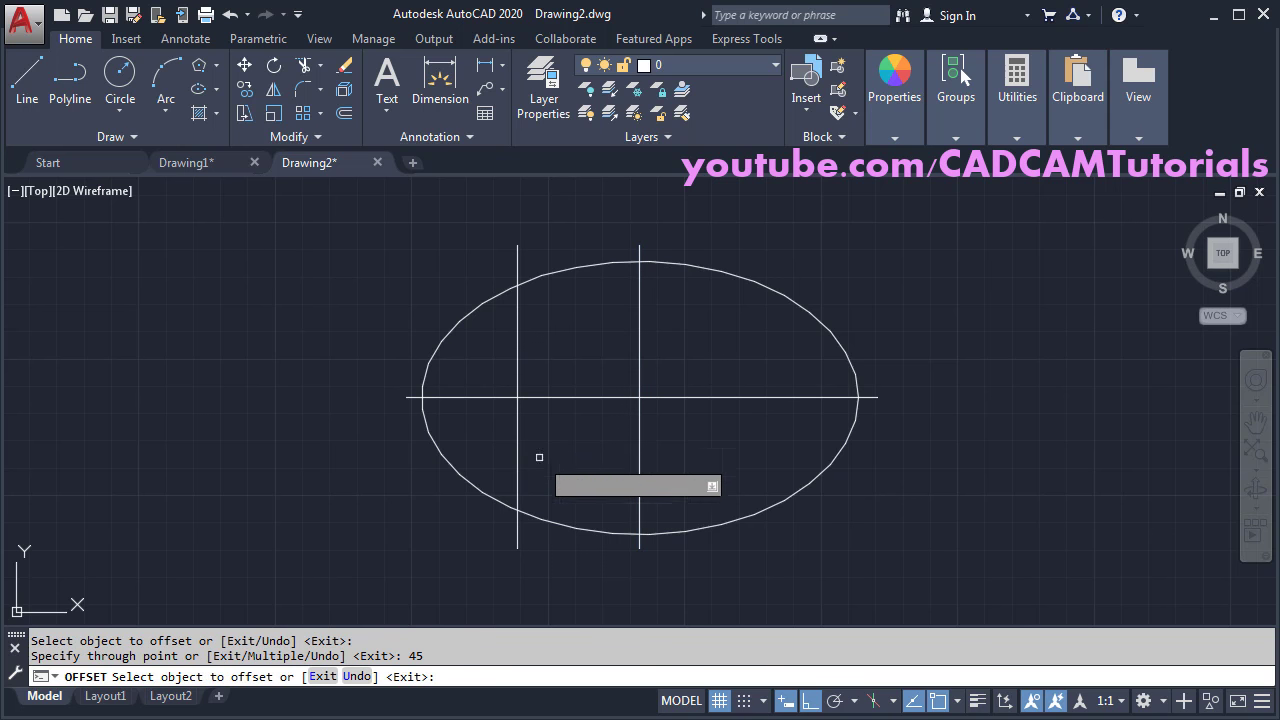
- Offset the vertical centre line 60 units to the right
left_click(638, 442)
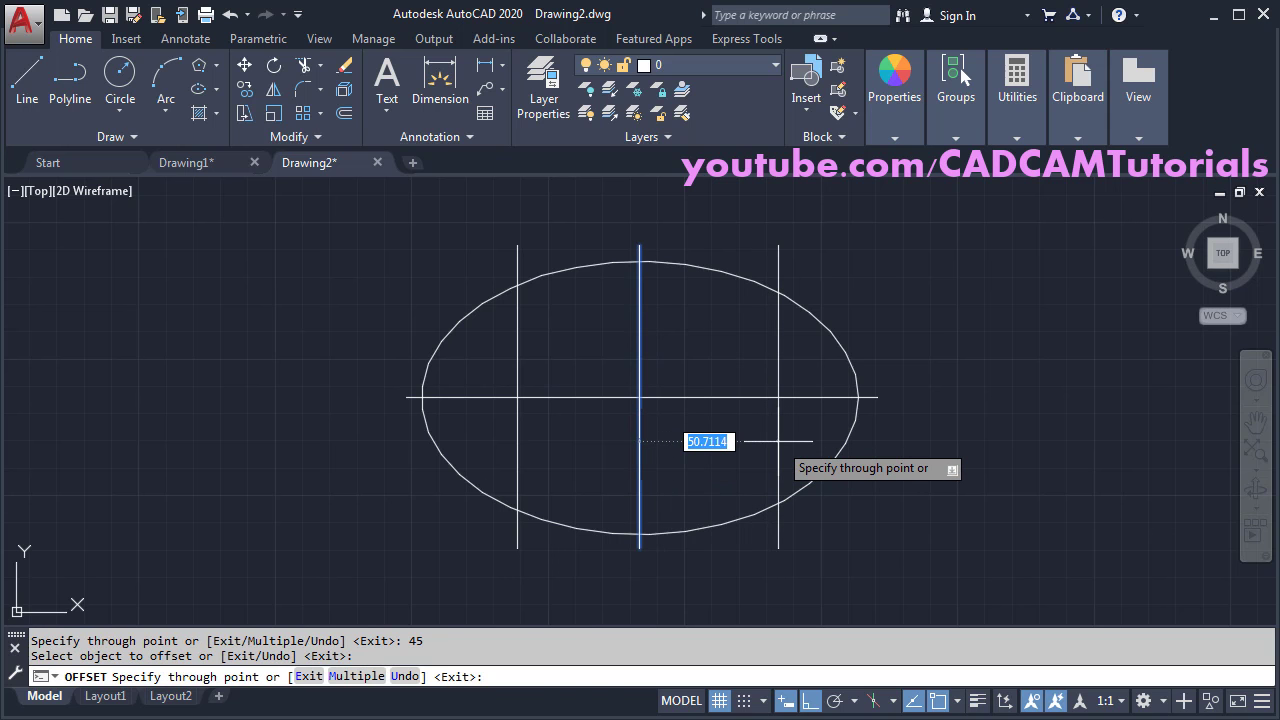
type("60")
key("Return")
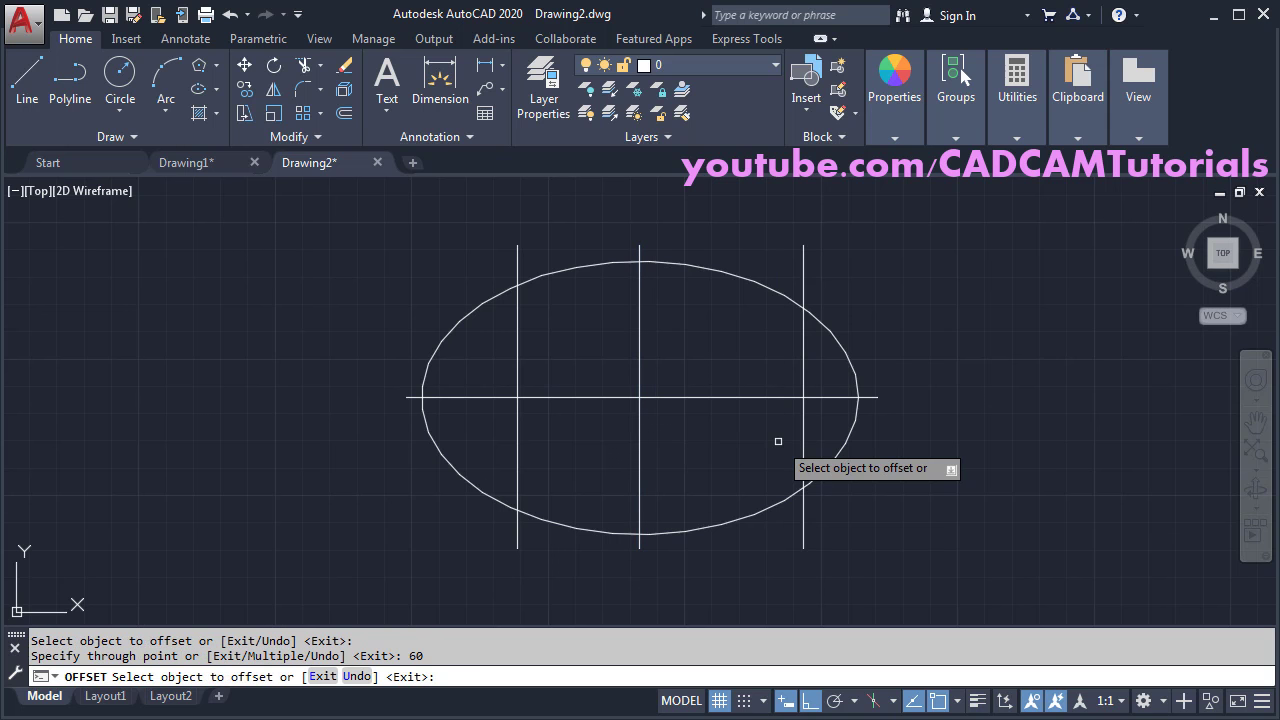
key("Return")
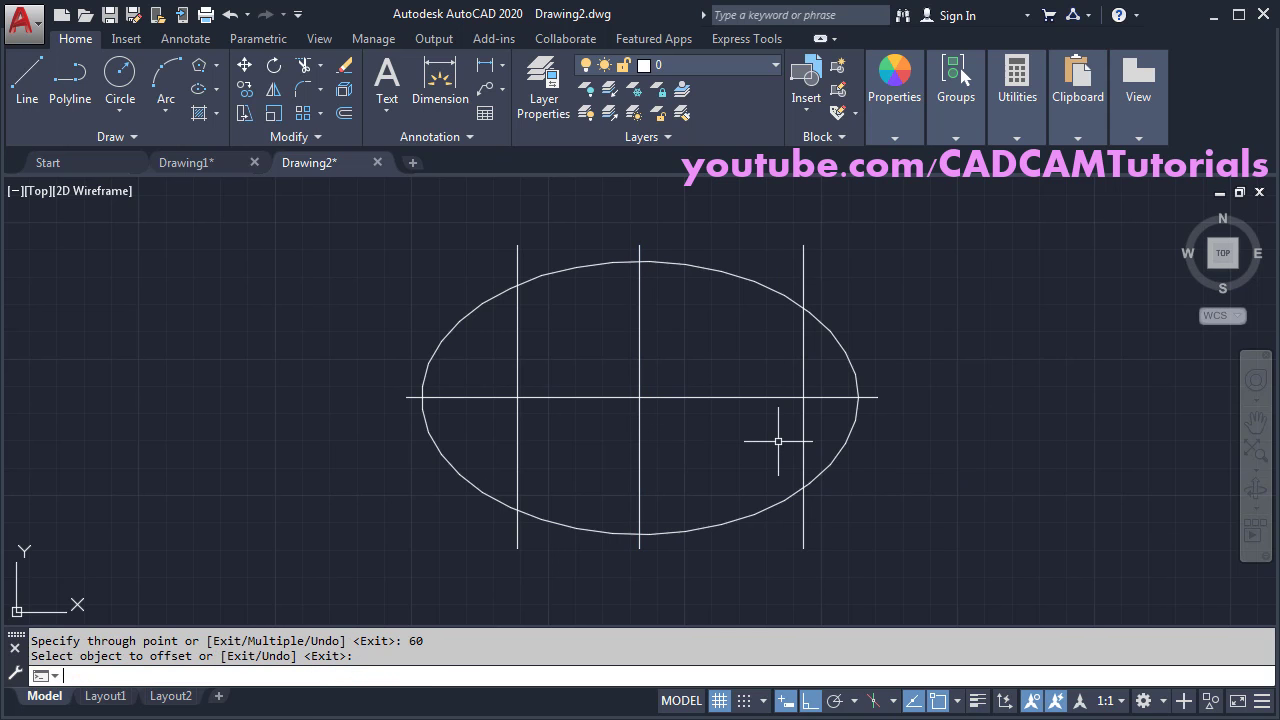
key("alt+Tab")
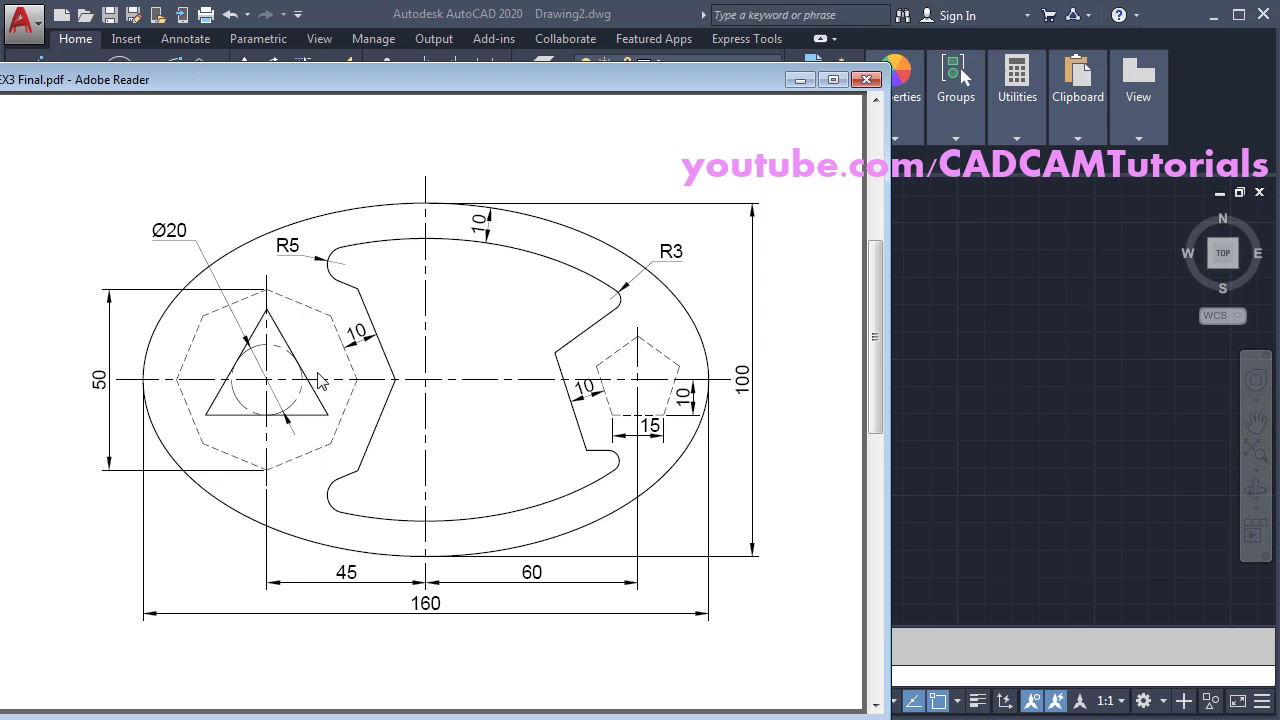
- Switch back from the reference PDF to the AutoCAD drawing
left_click(967, 403)
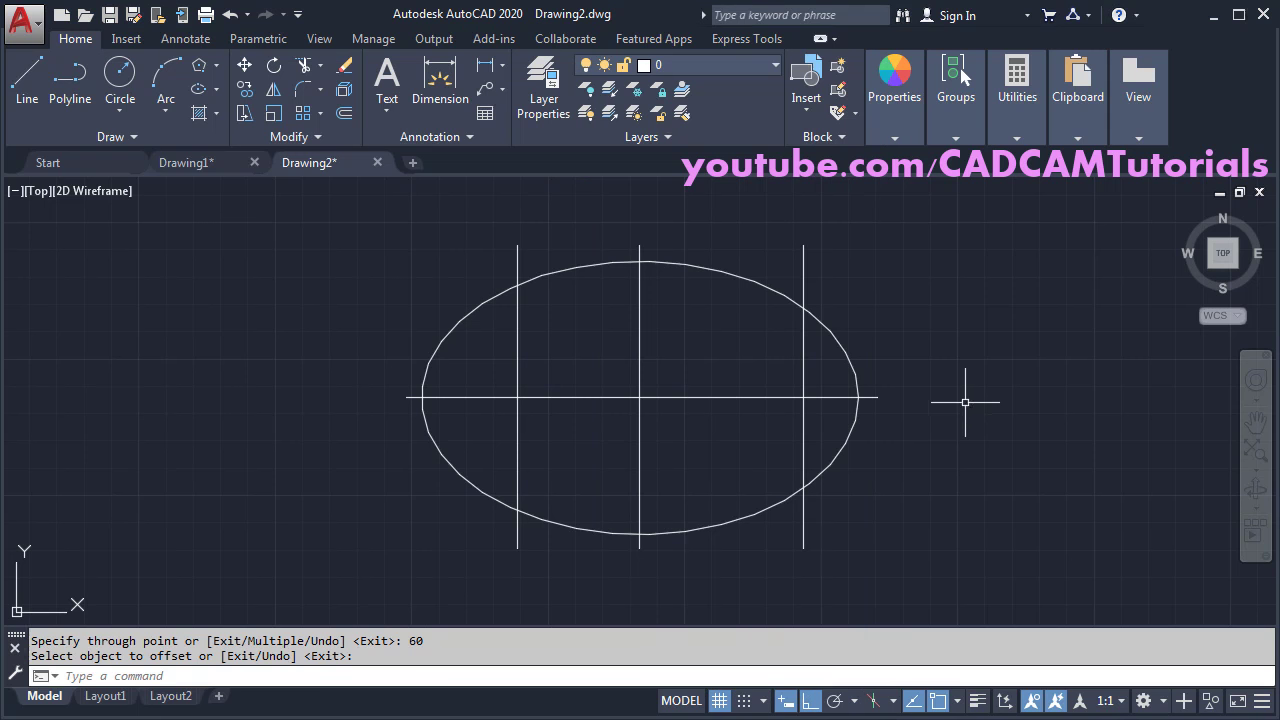
- Draw a 3-sided polygon circumscribed about a radius-10 circle at the left line's intersection
left_click(202, 68)
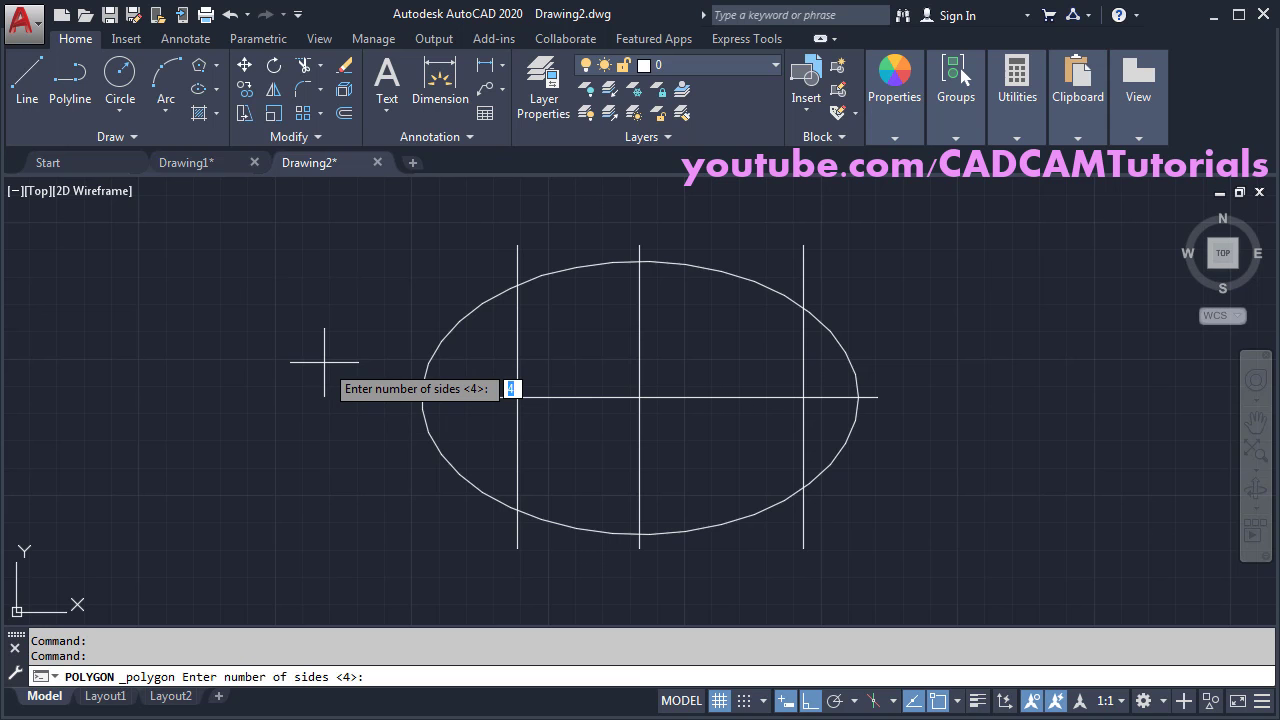
type("3")
key("Return")
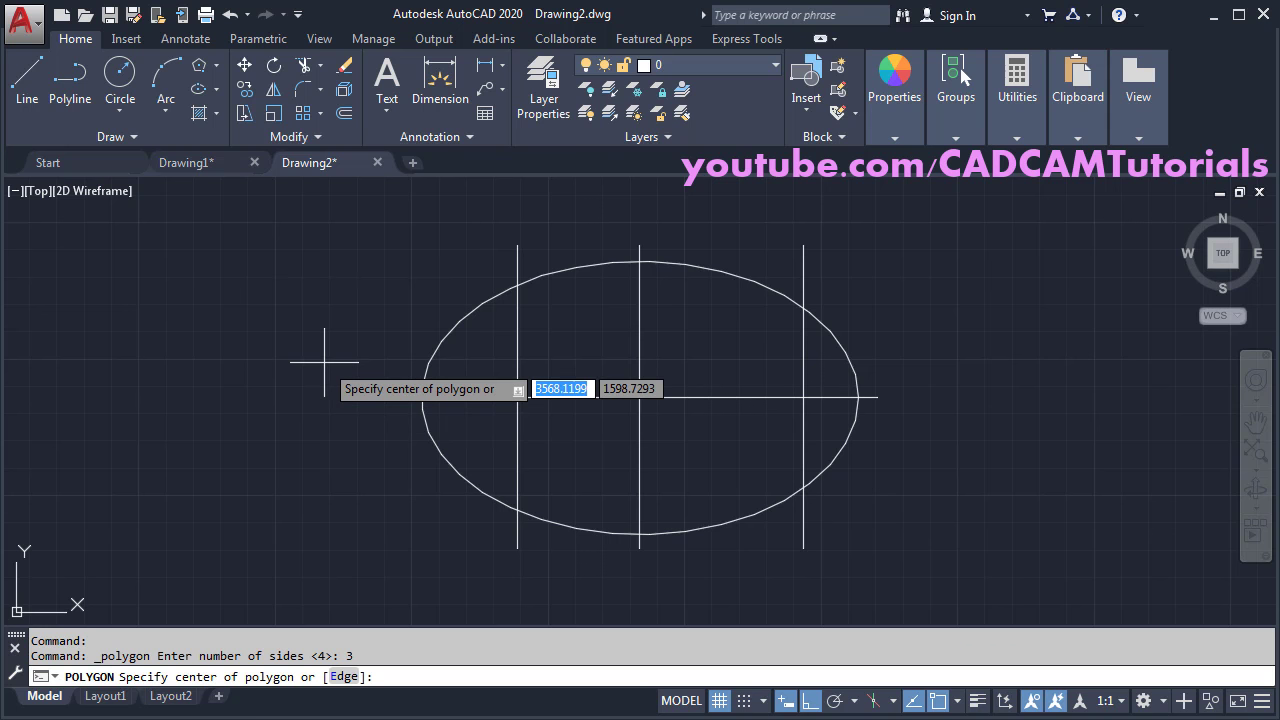
left_click(517, 397)
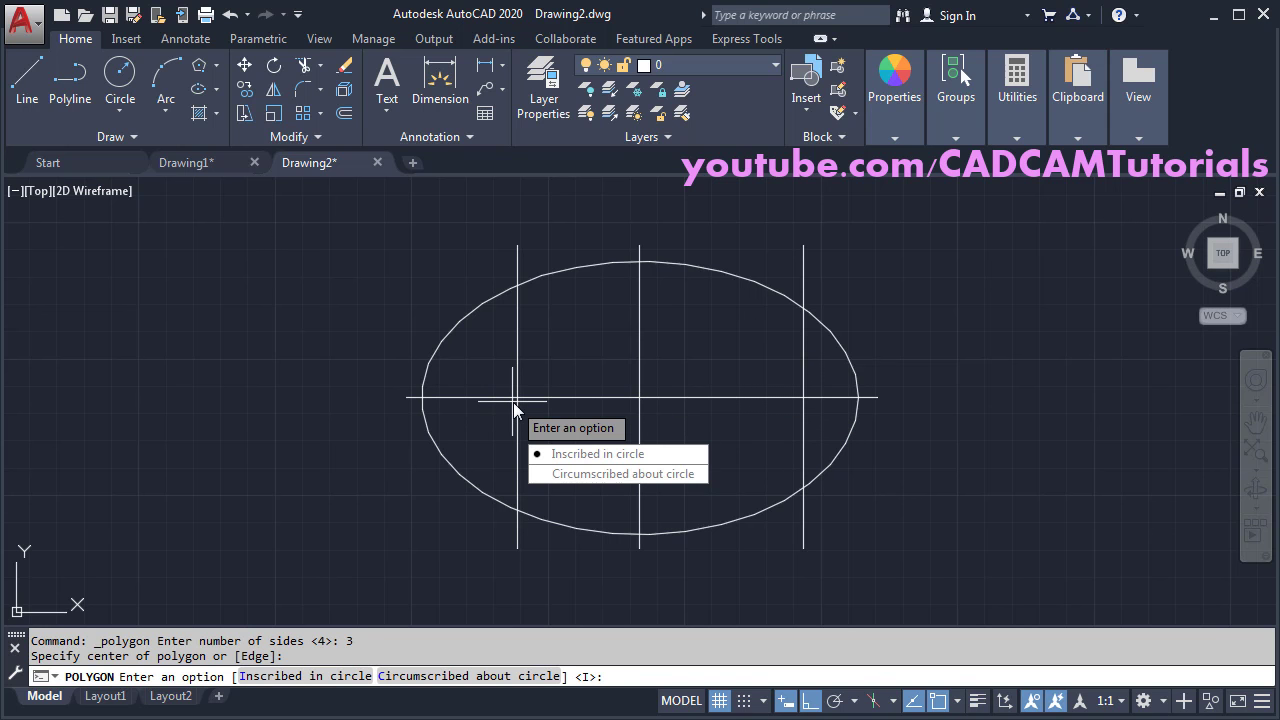
left_click(594, 474)
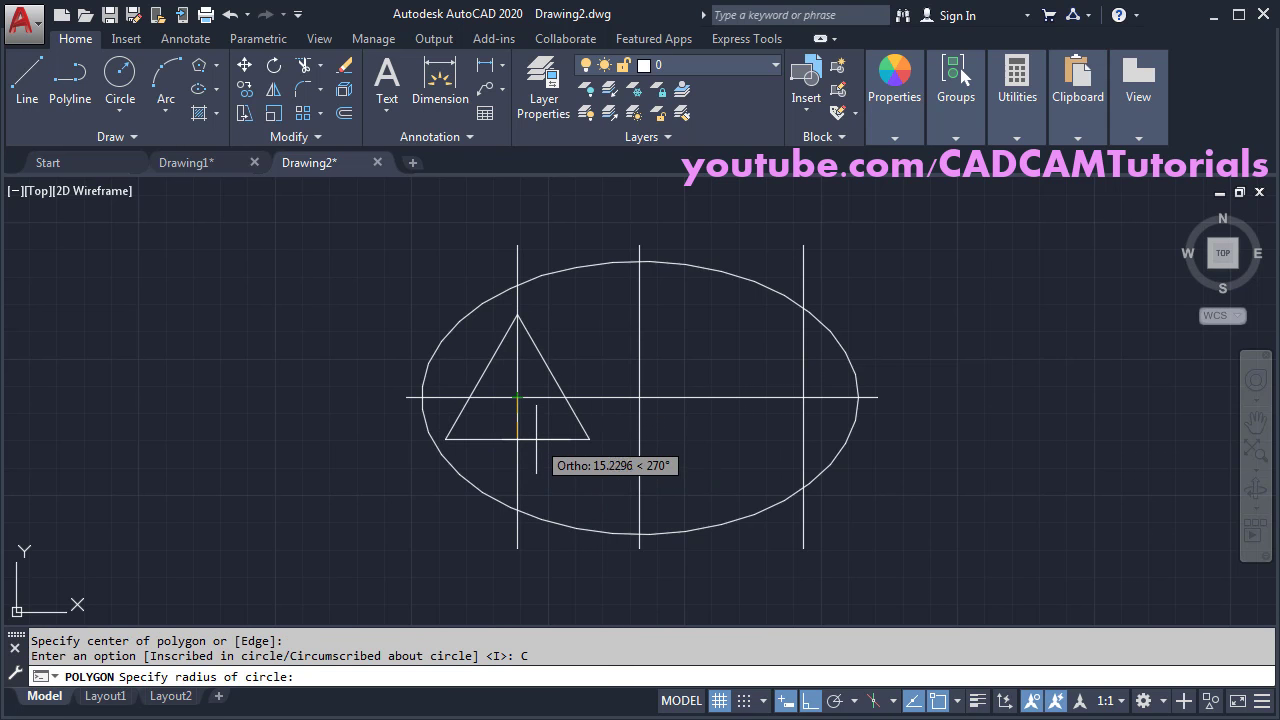
type("10")
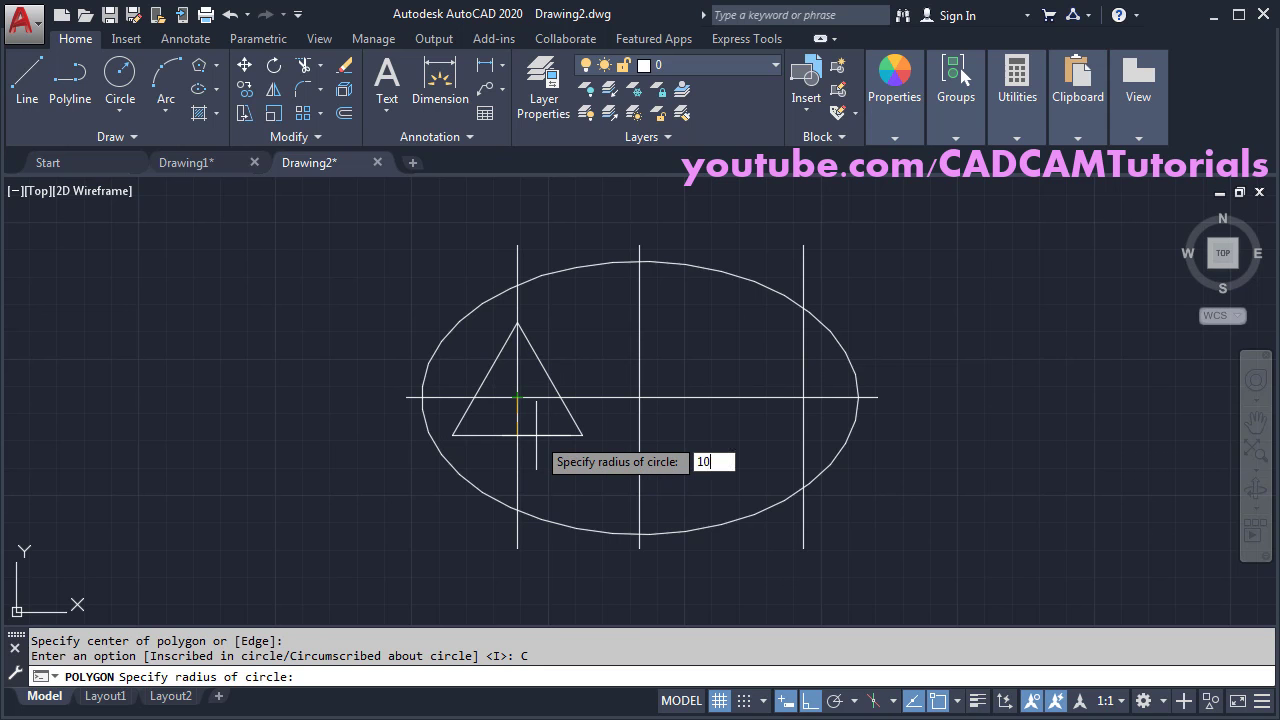
key("Return")
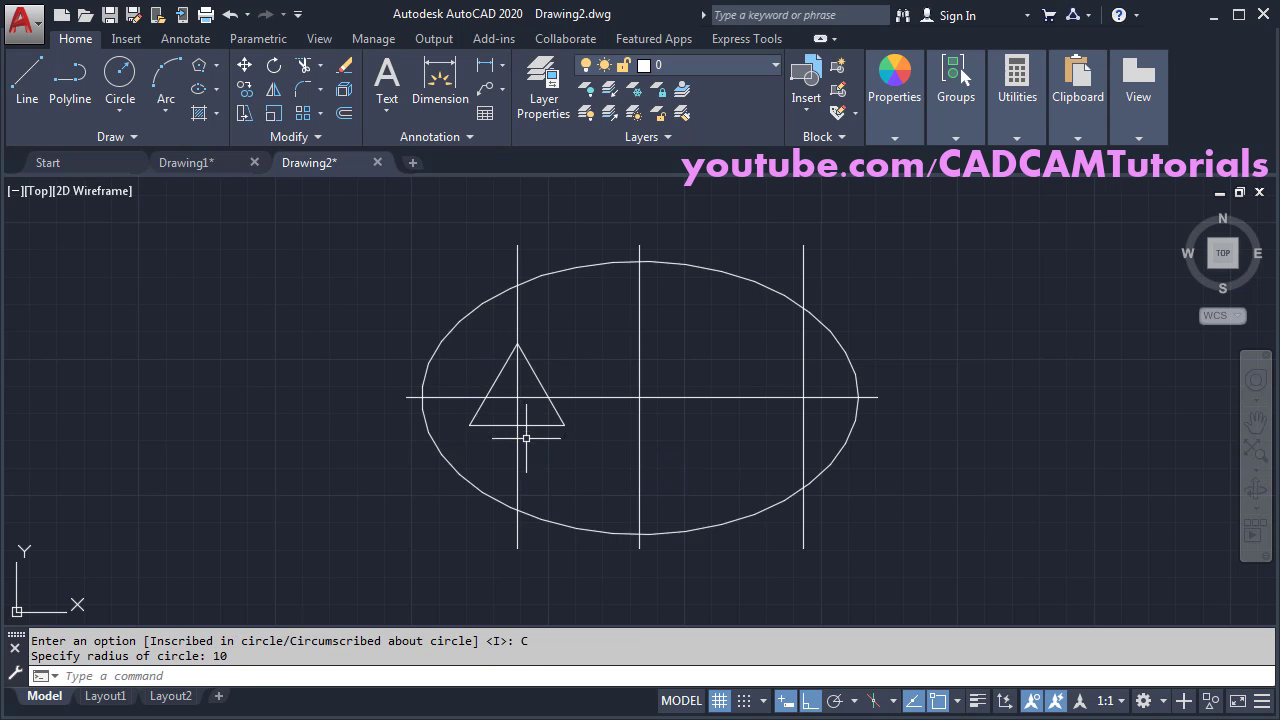
key("alt+Tab")
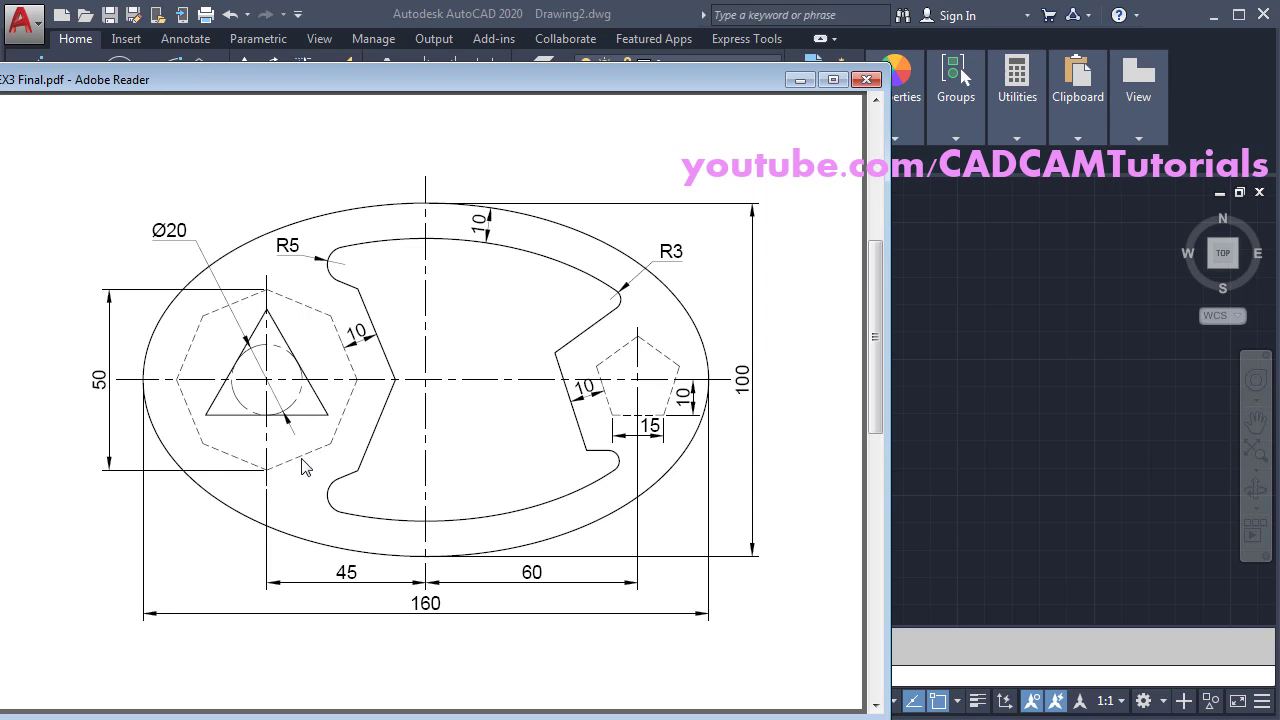
- Go back to the AutoCAD drawing after checking the reference
left_click(939, 366)
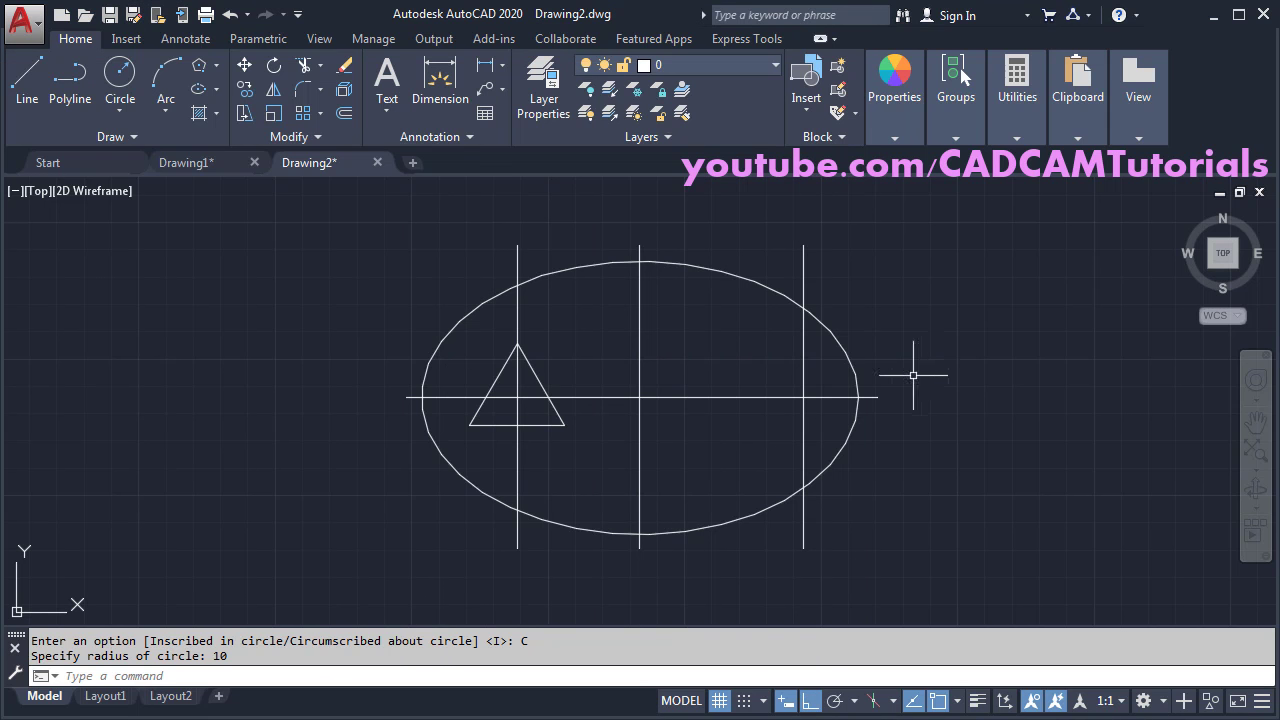
- Draw an 8-sided polygon inscribed in a radius-25 circle, centred on the triangle
left_click(200, 67)
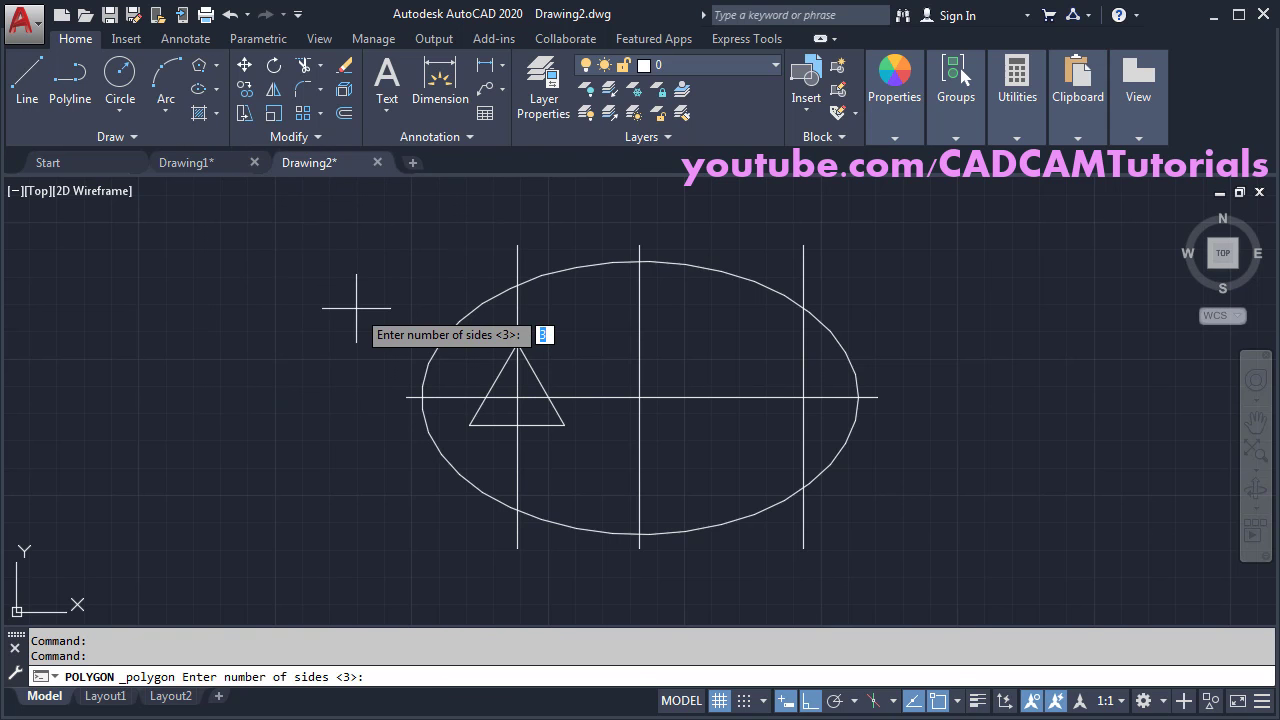
type("8")
key("Return")
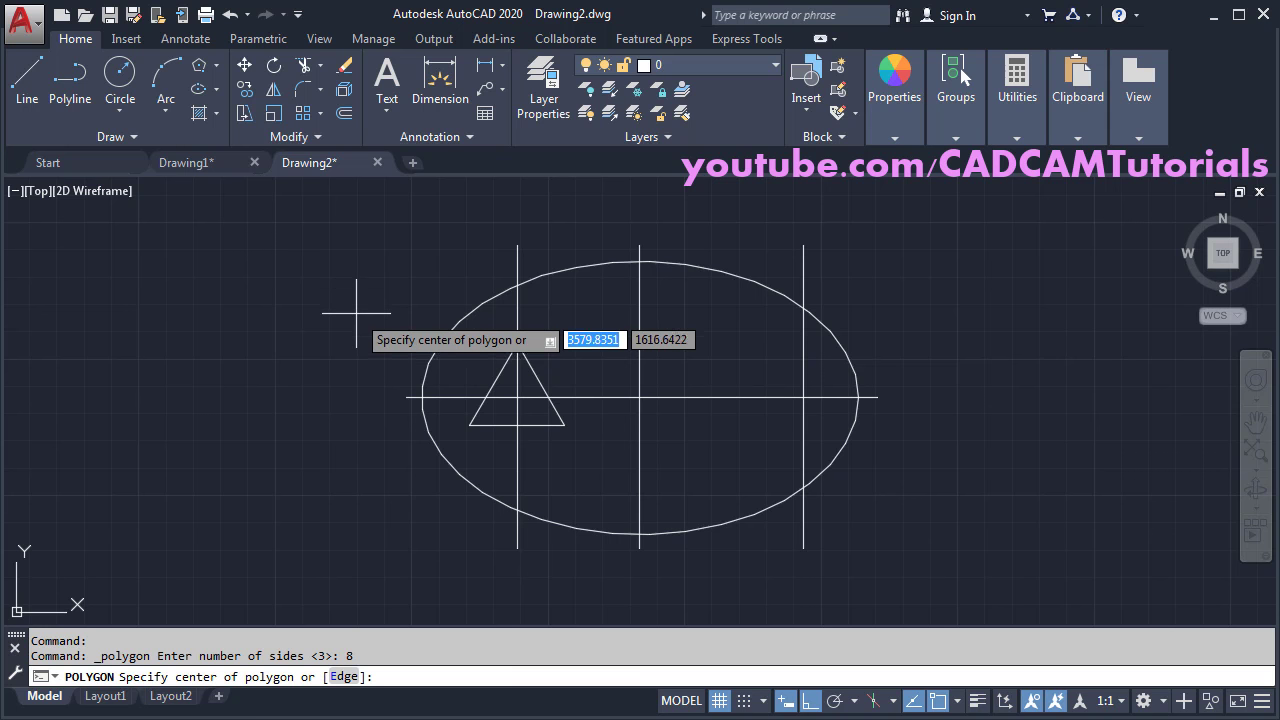
left_click(517, 397)
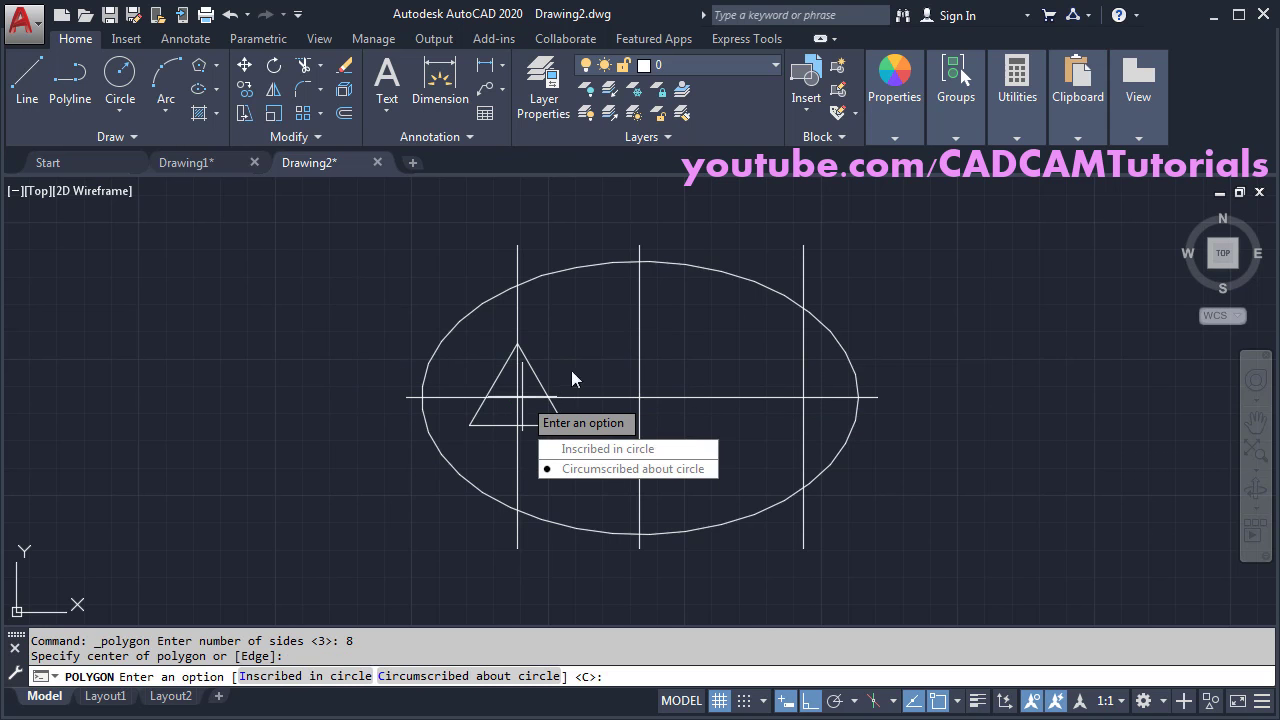
left_click(588, 449)
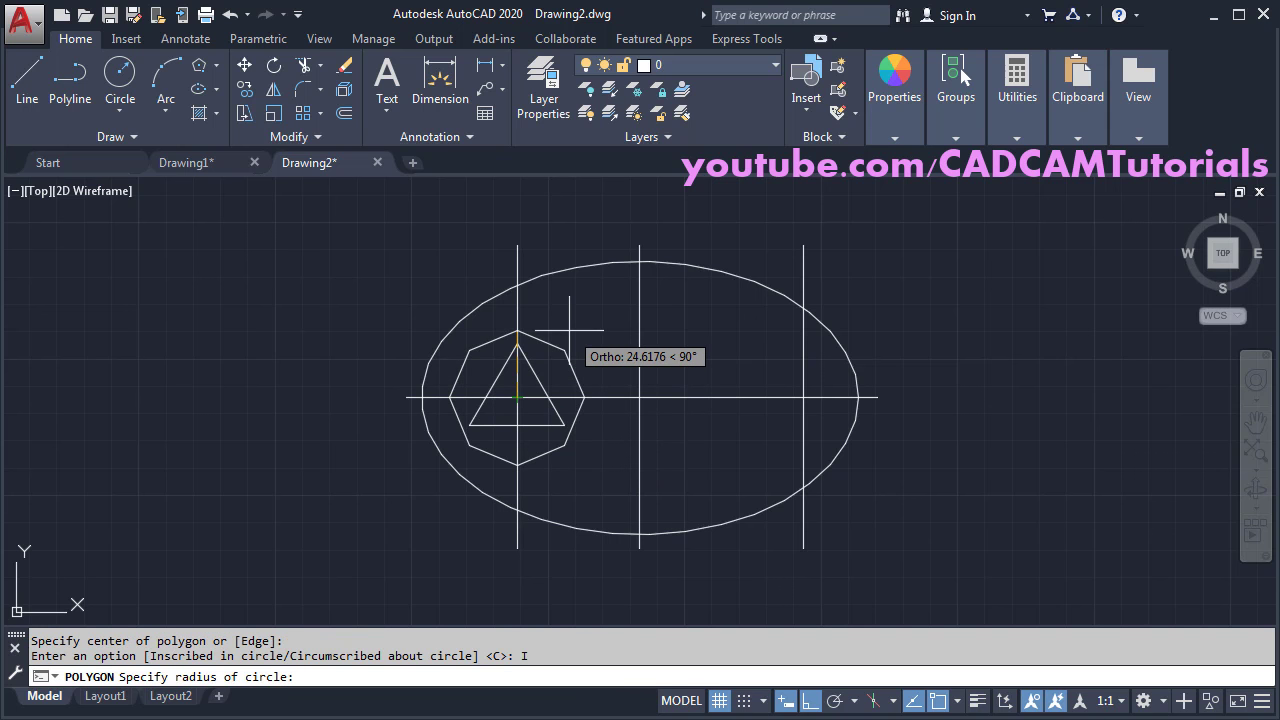
type("25")
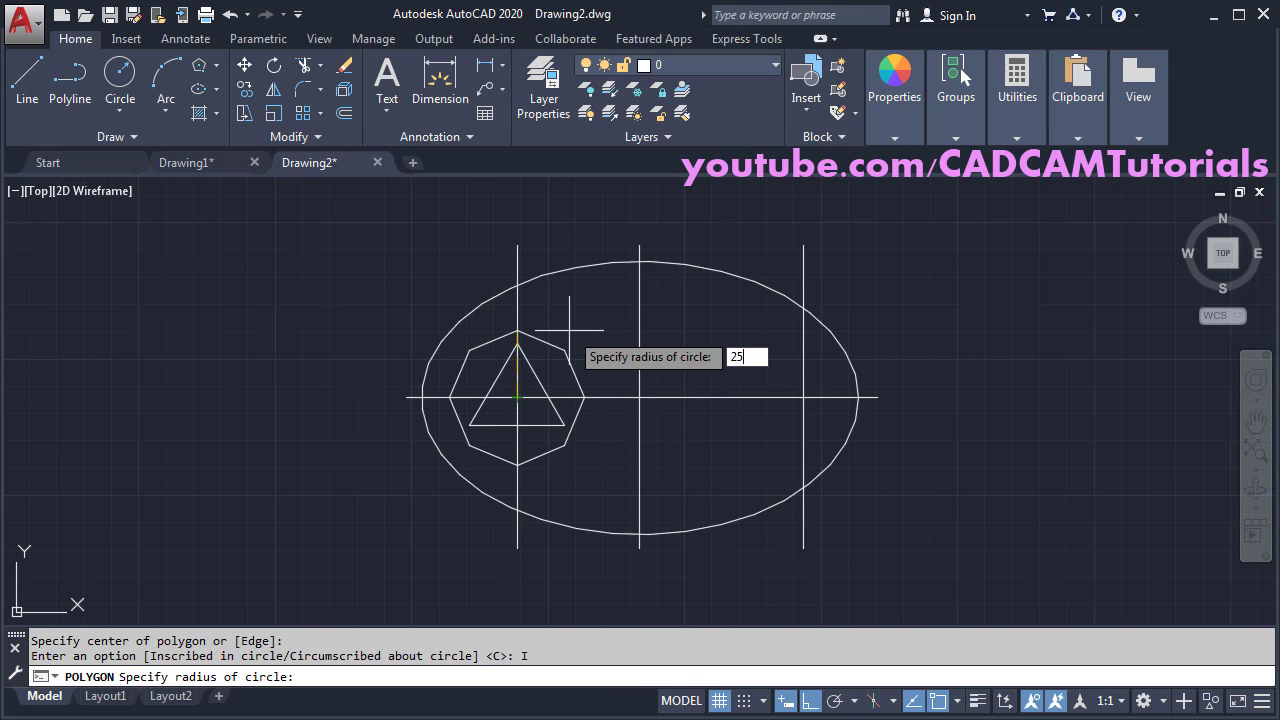
key("Return")
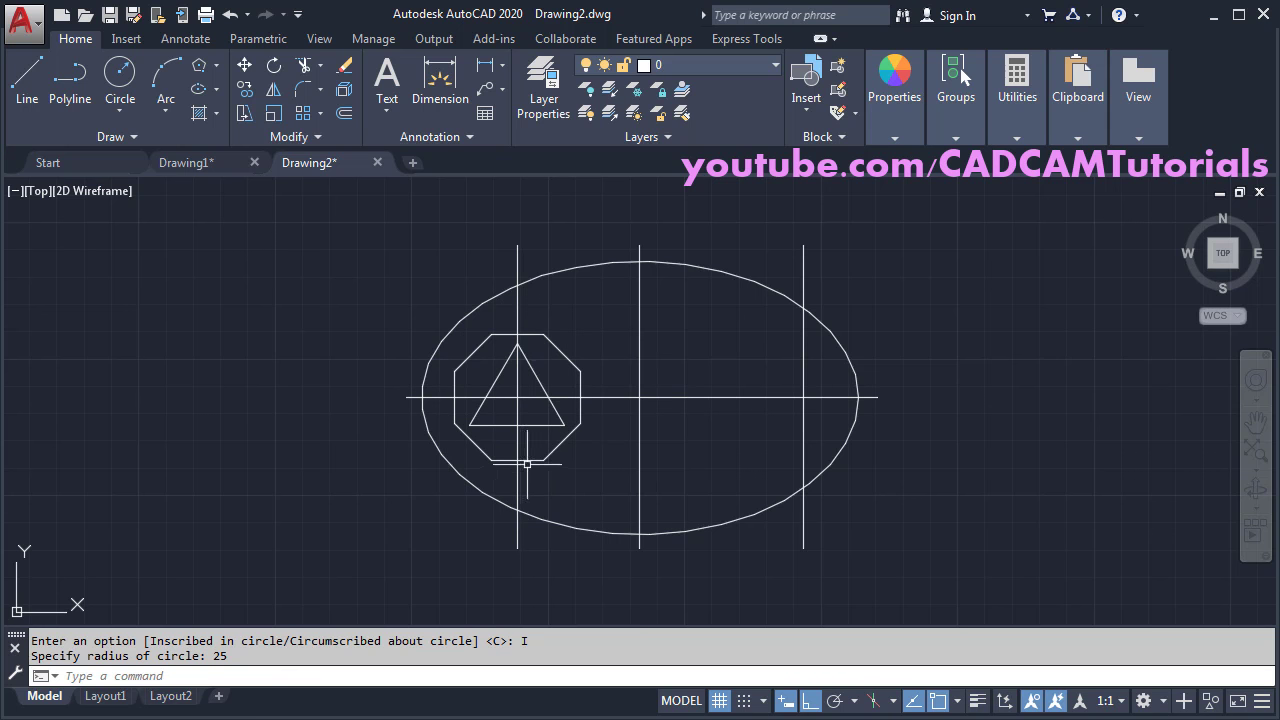
scroll(590, 365, "up", 2)
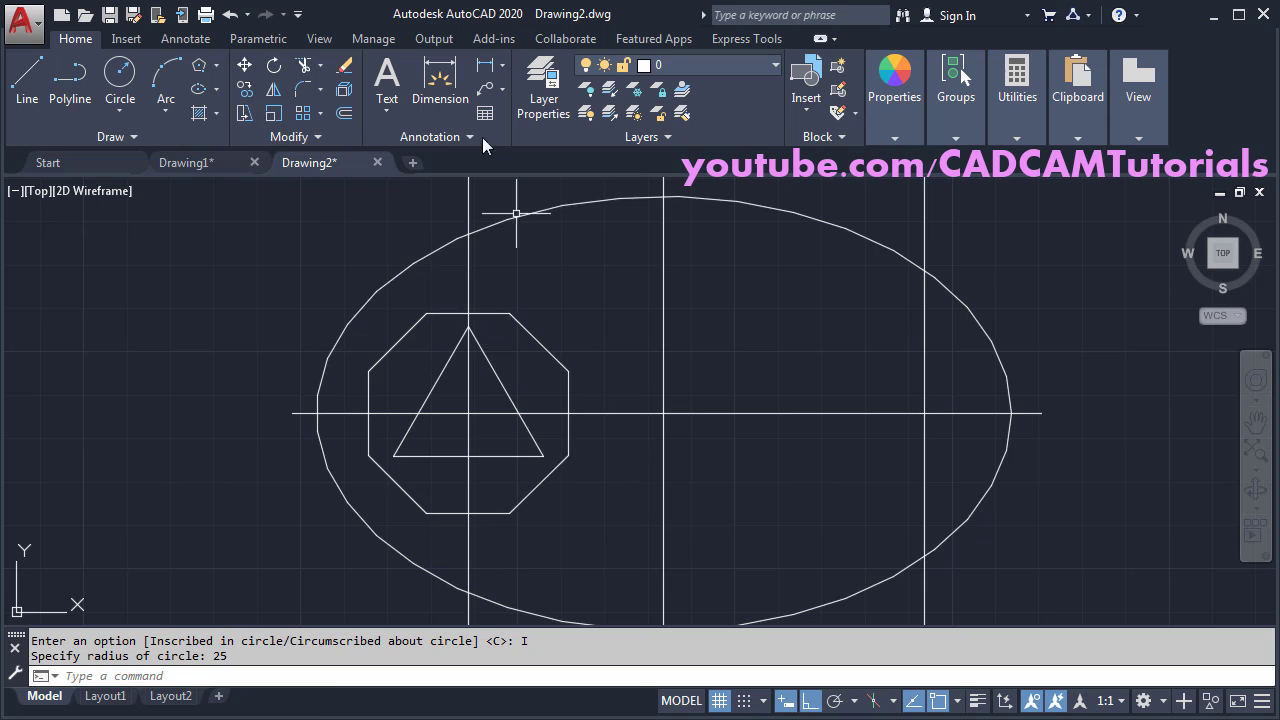
- Rotate the octagon about its centre, Ortho off, so a vertex meets the triangle's apex, then return to the Adobe Reader reference
left_click(272, 68)
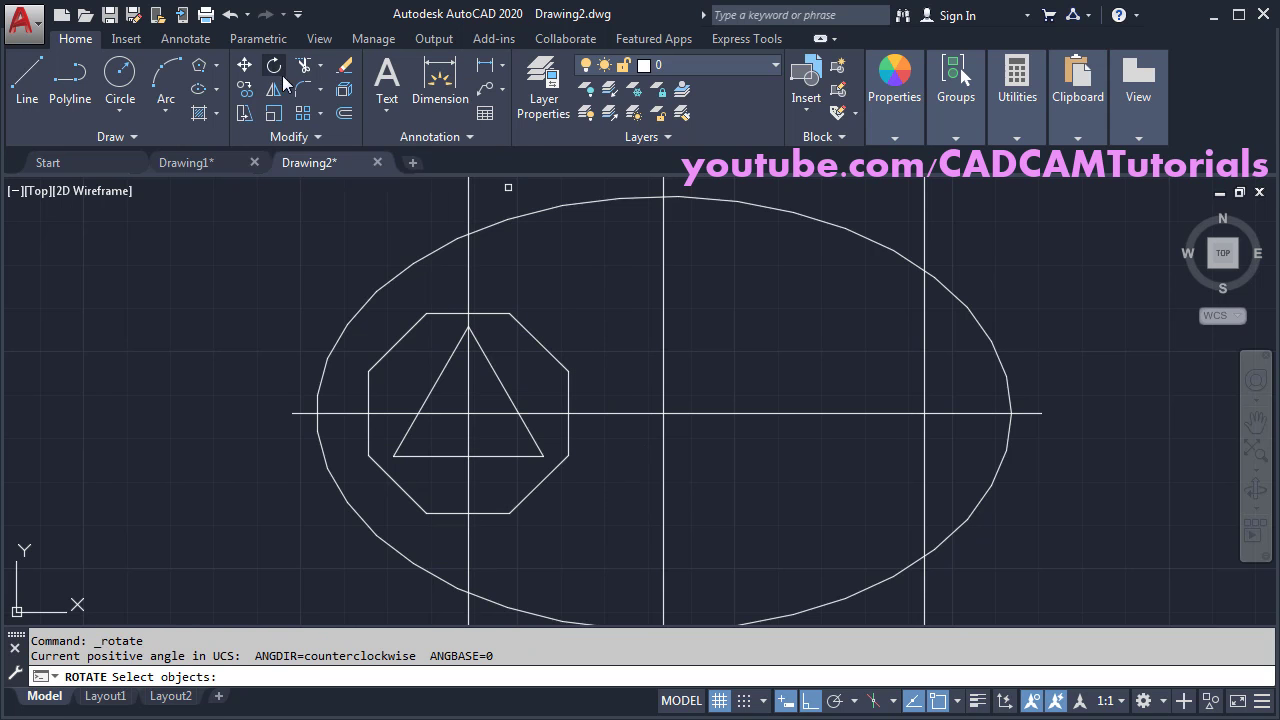
left_click(546, 348)
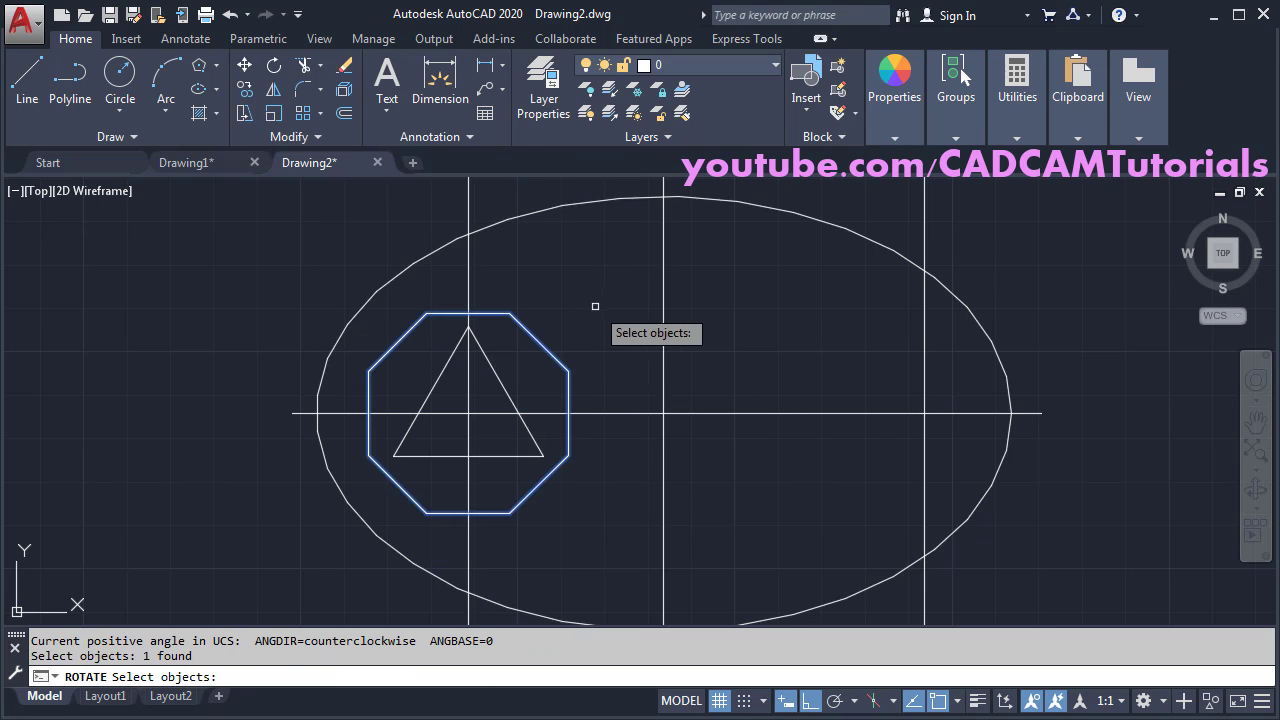
key("Return")
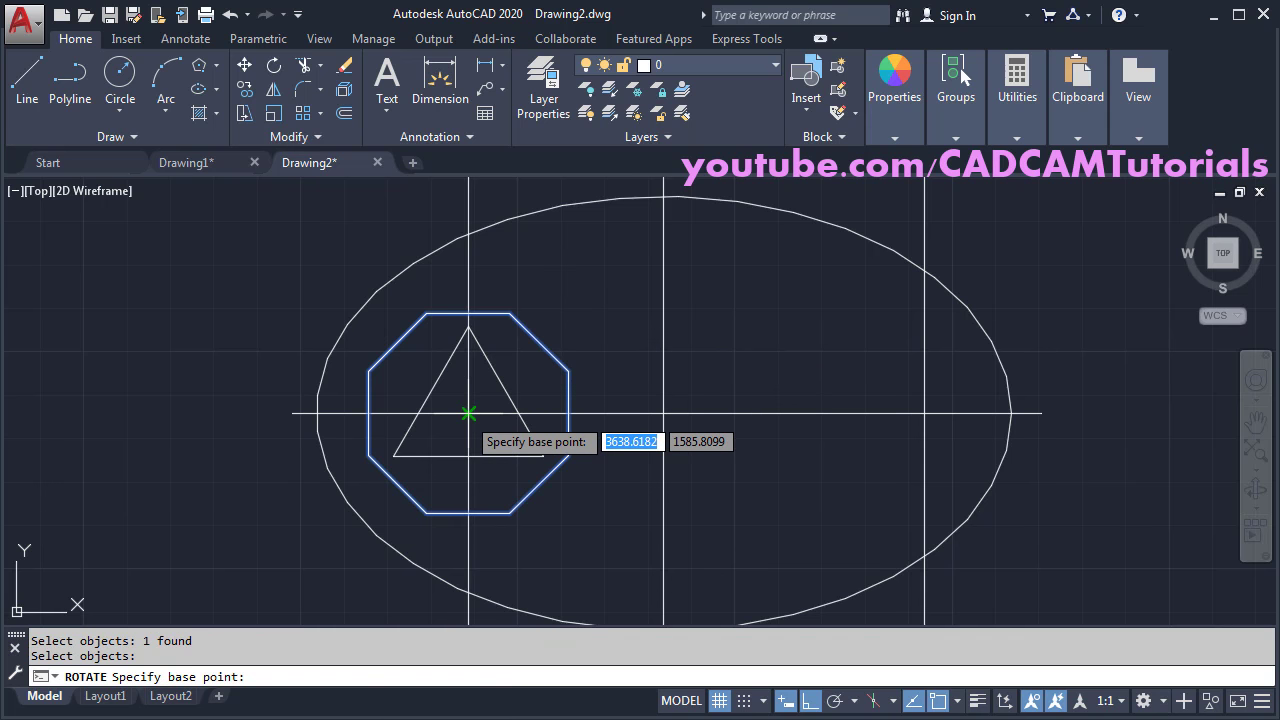
left_click(468, 413)
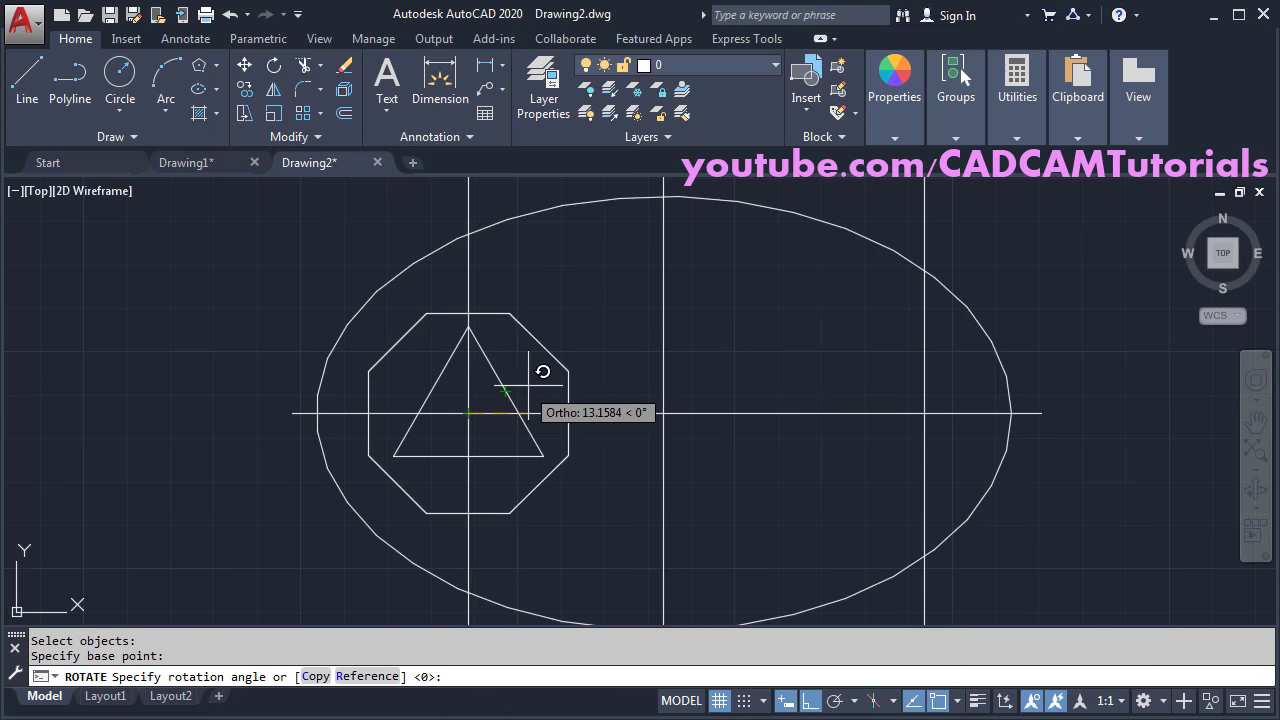
left_click(810, 702)
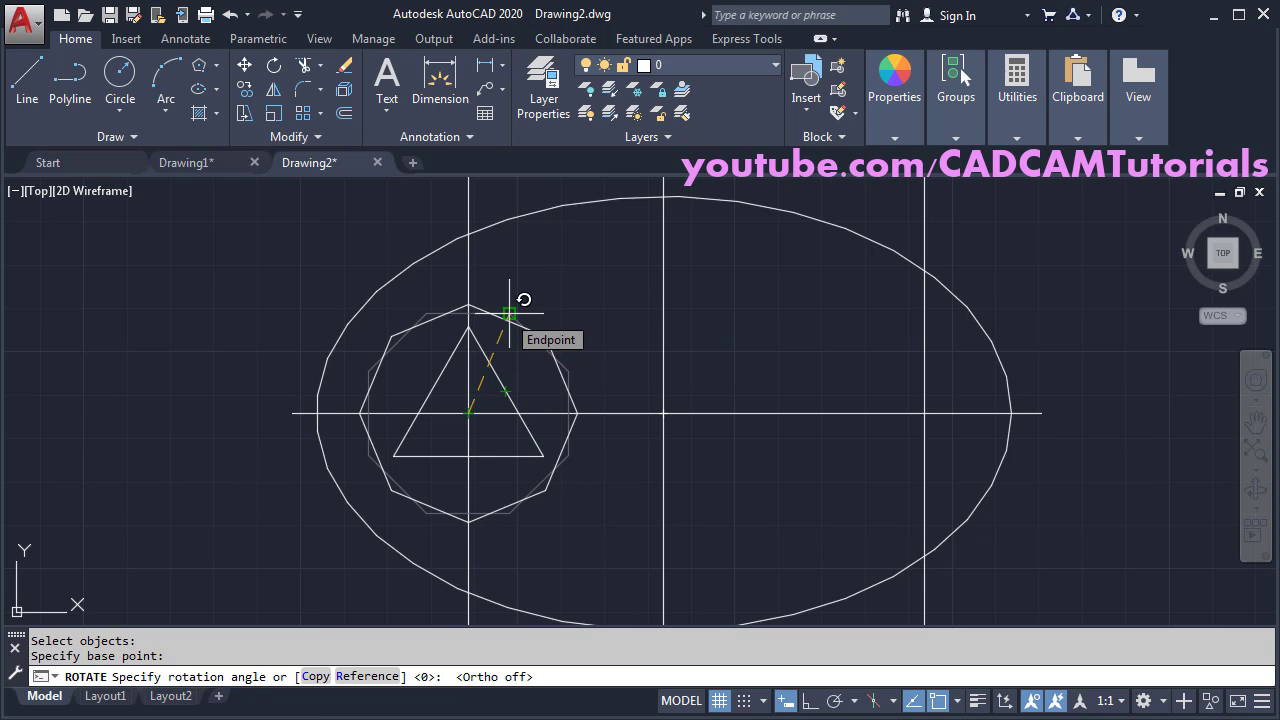
left_click(509, 313)
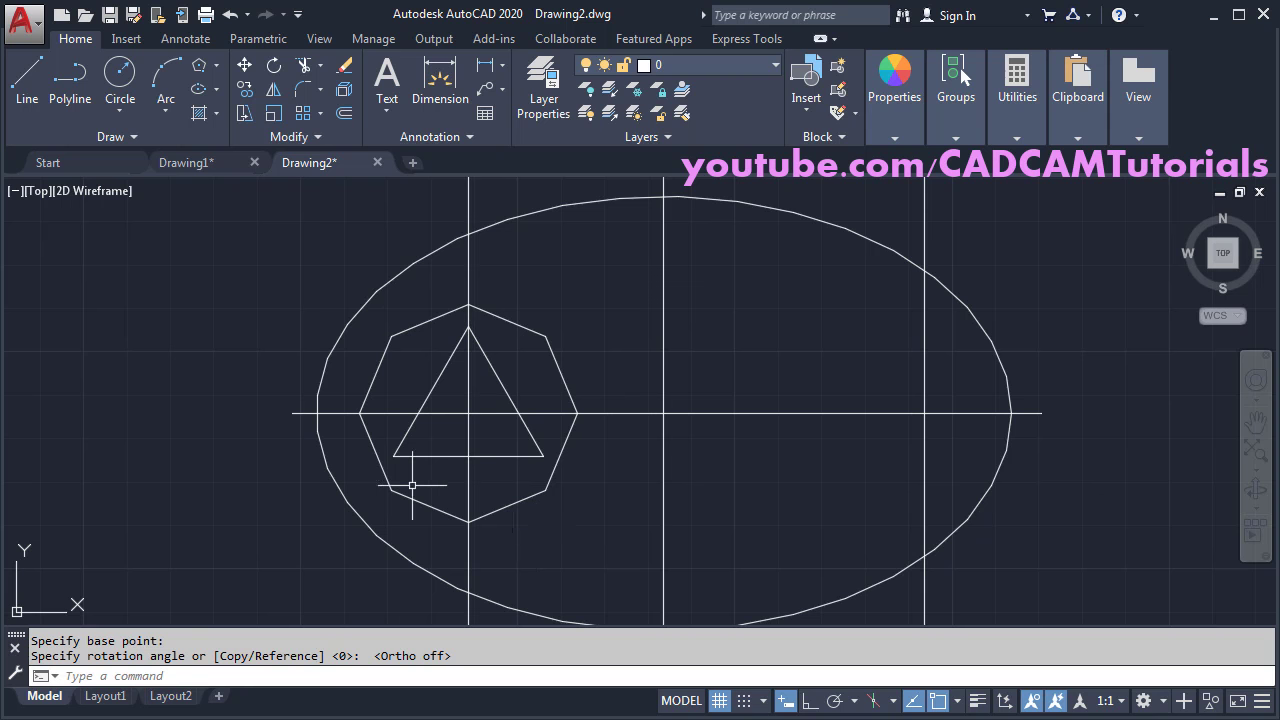
key("alt+Tab")
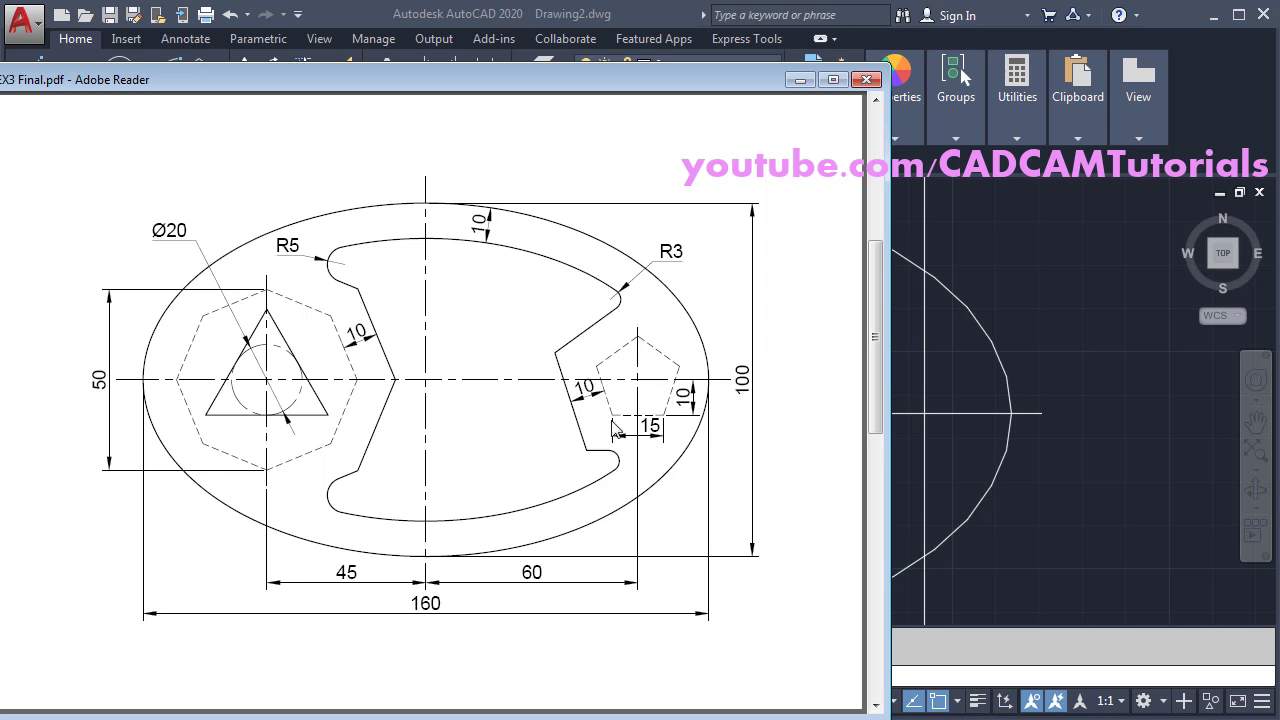
- Offset the right vertical centre line 7.5 units to the left
left_click(956, 387)
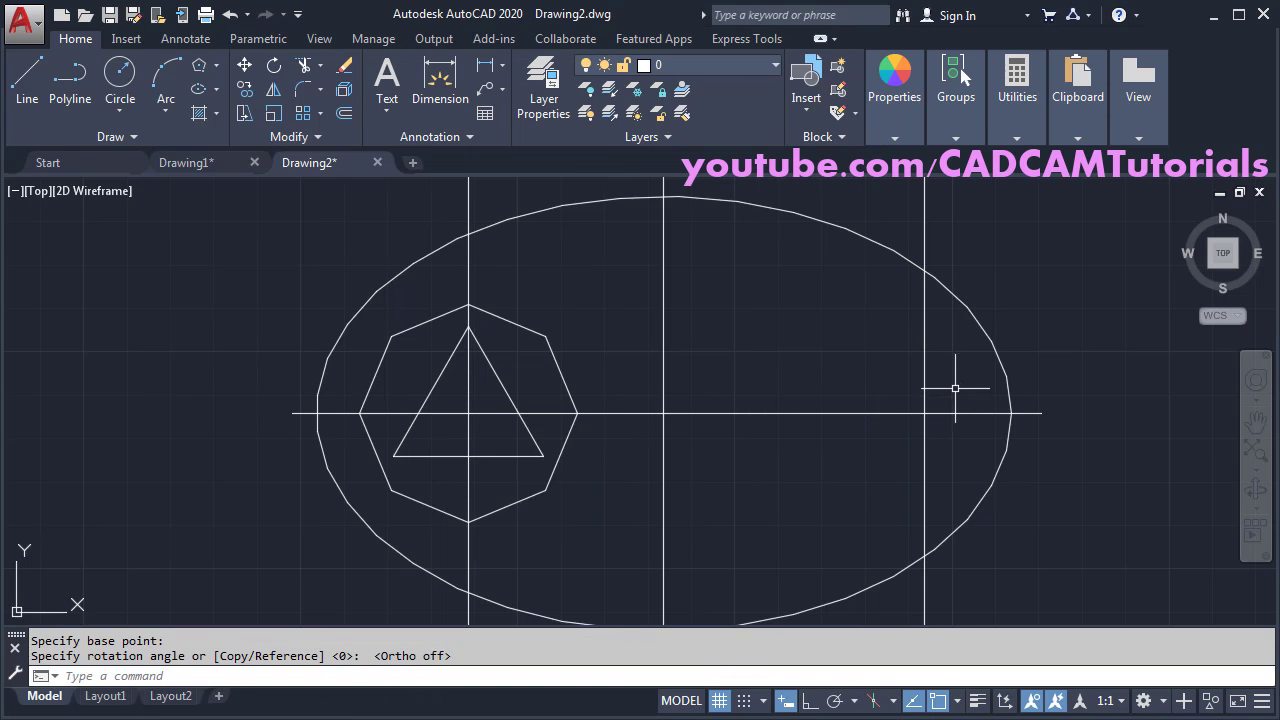
left_click(343, 116)
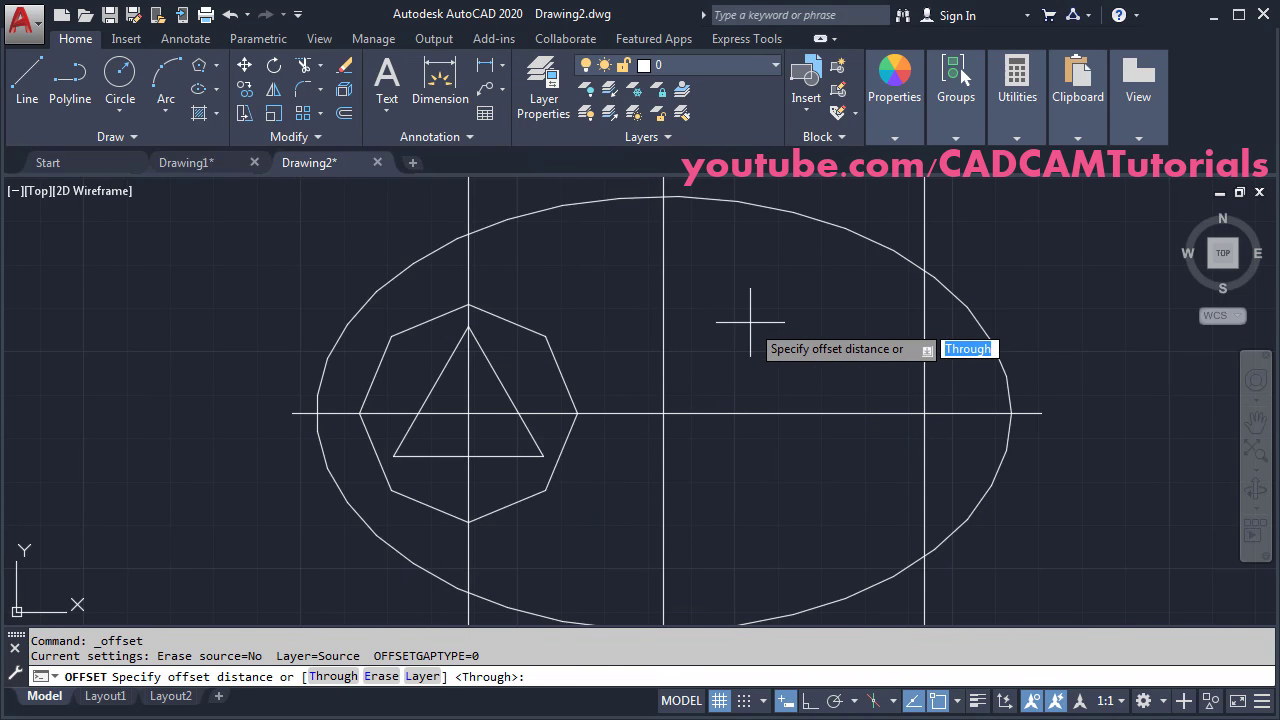
type("7.")
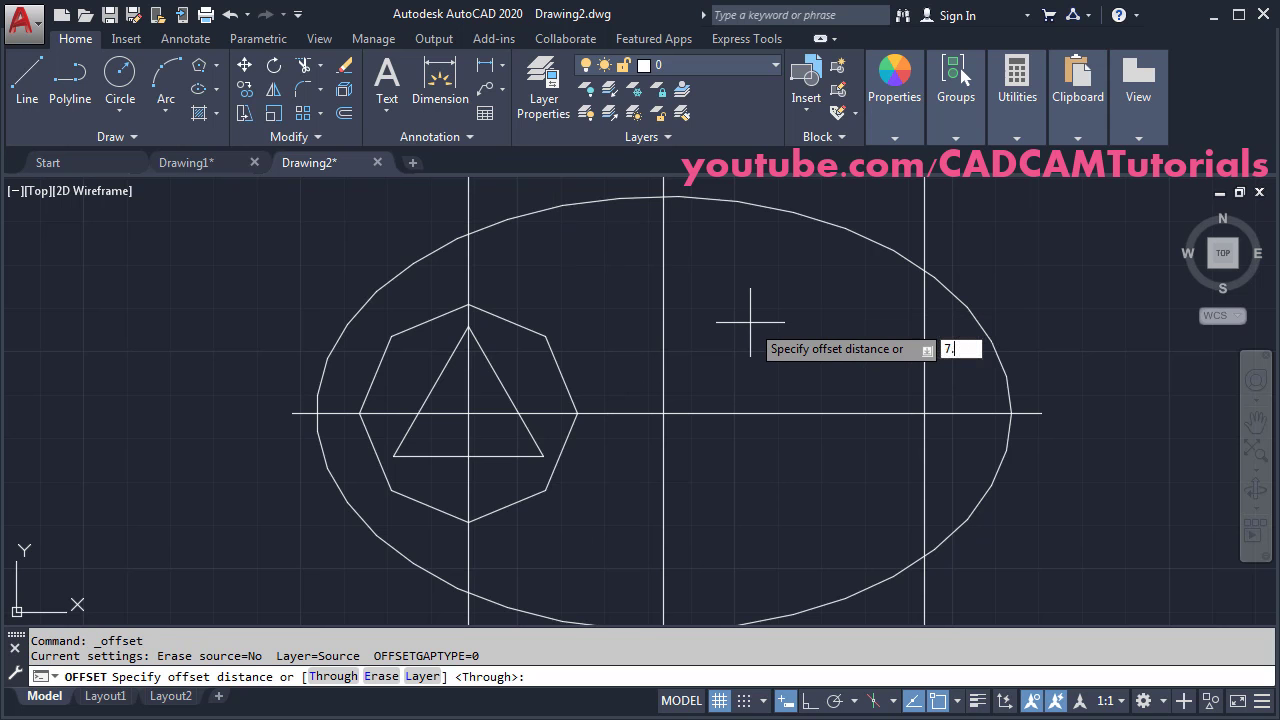
type("5")
key("Return")
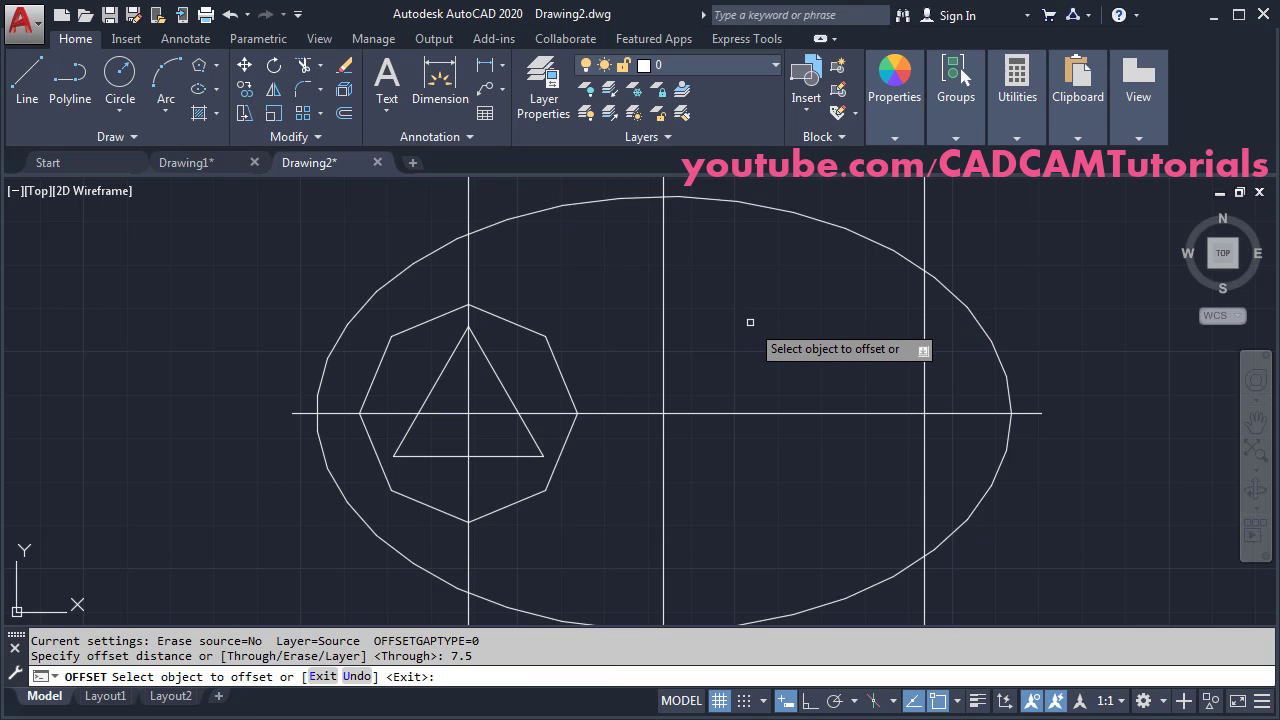
left_click(922, 464)
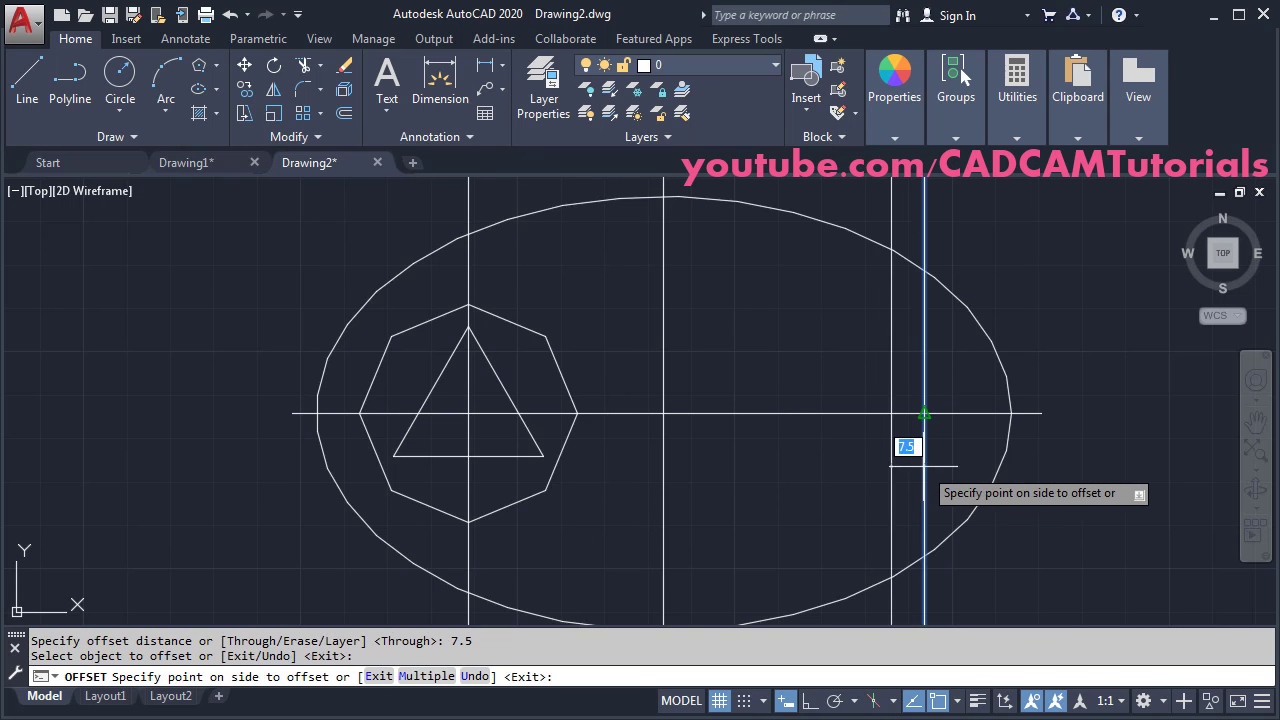
left_click(865, 475)
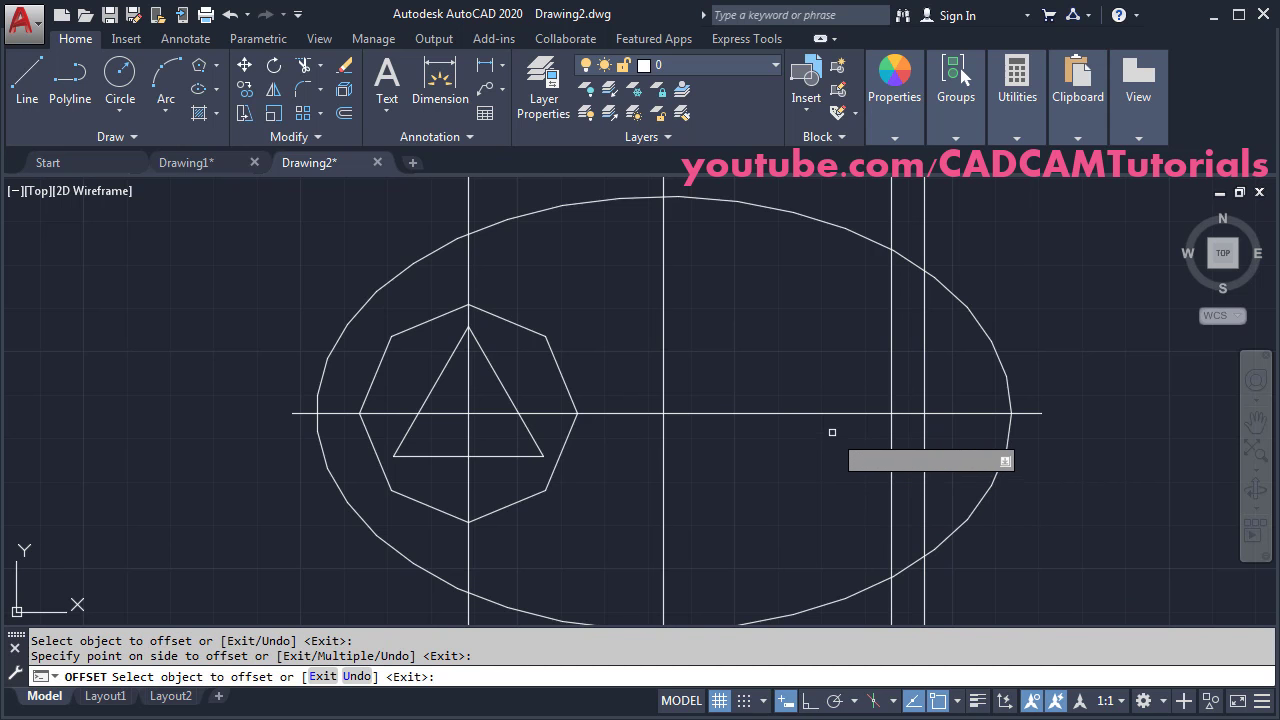
- Offset the horizontal centre line 10 units below itself
left_click(838, 413)
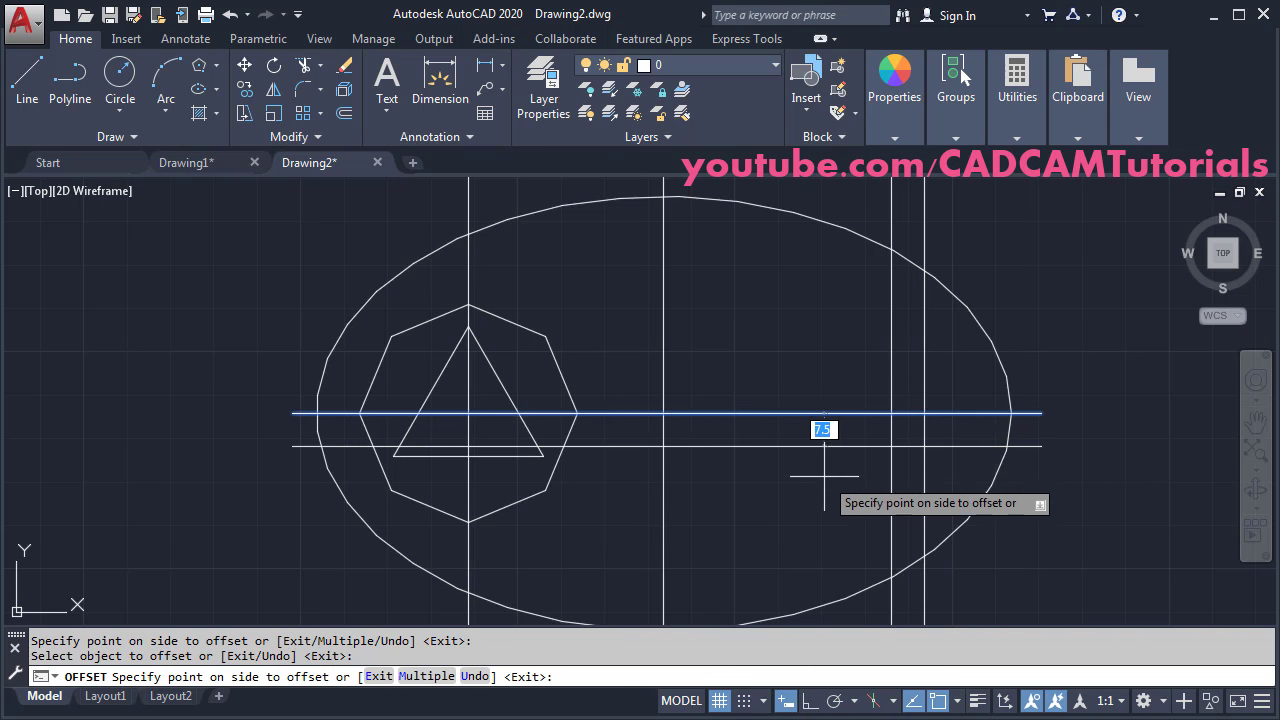
type("10")
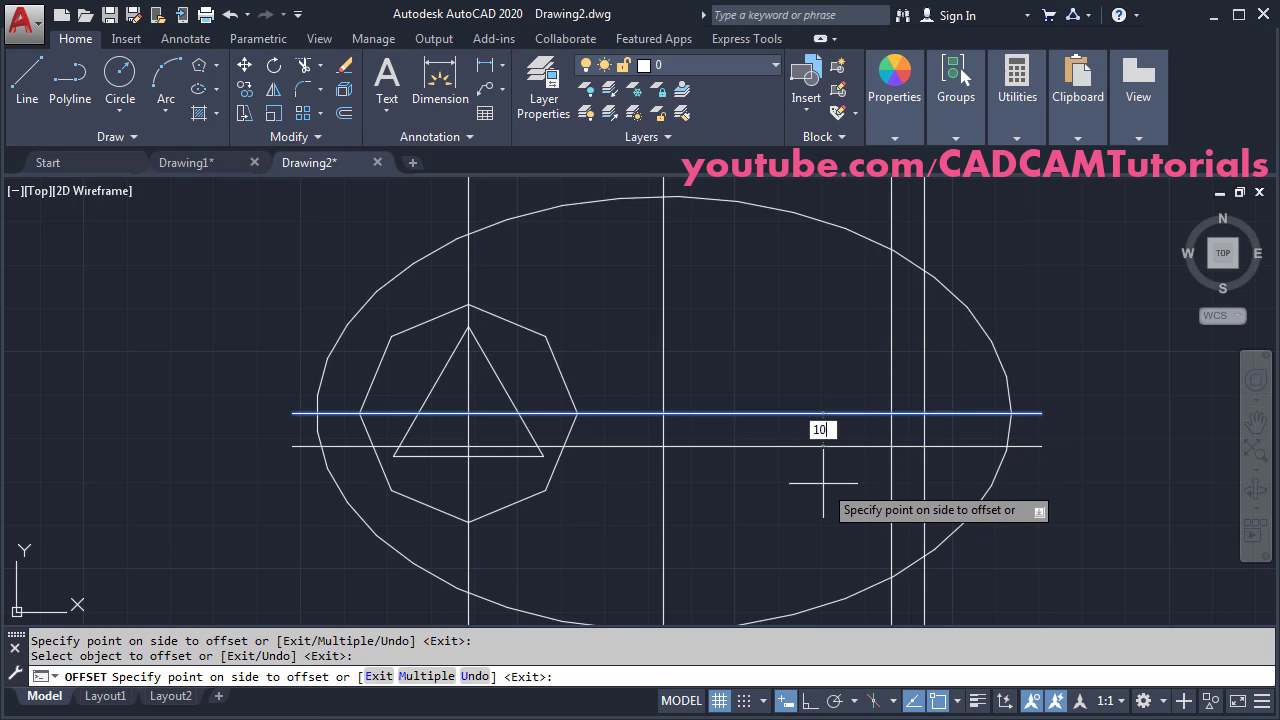
key("Return")
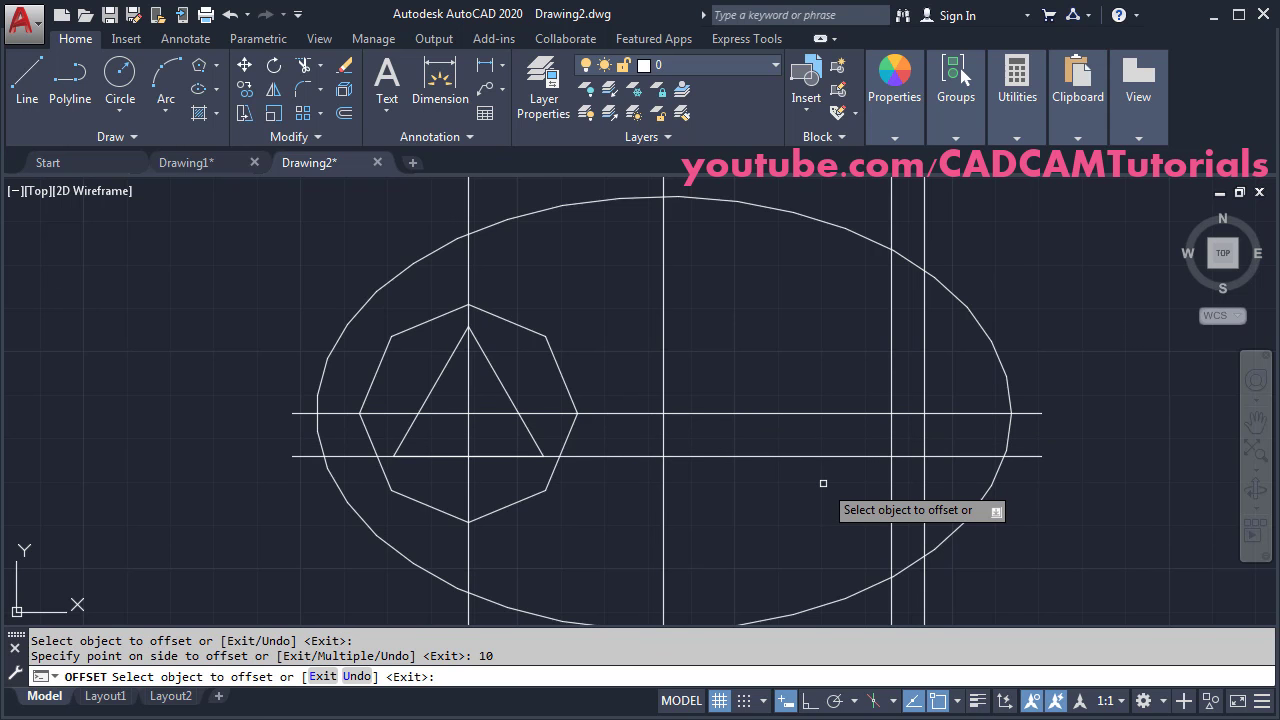
key("Return")
scroll(1014, 423, "up", 4)
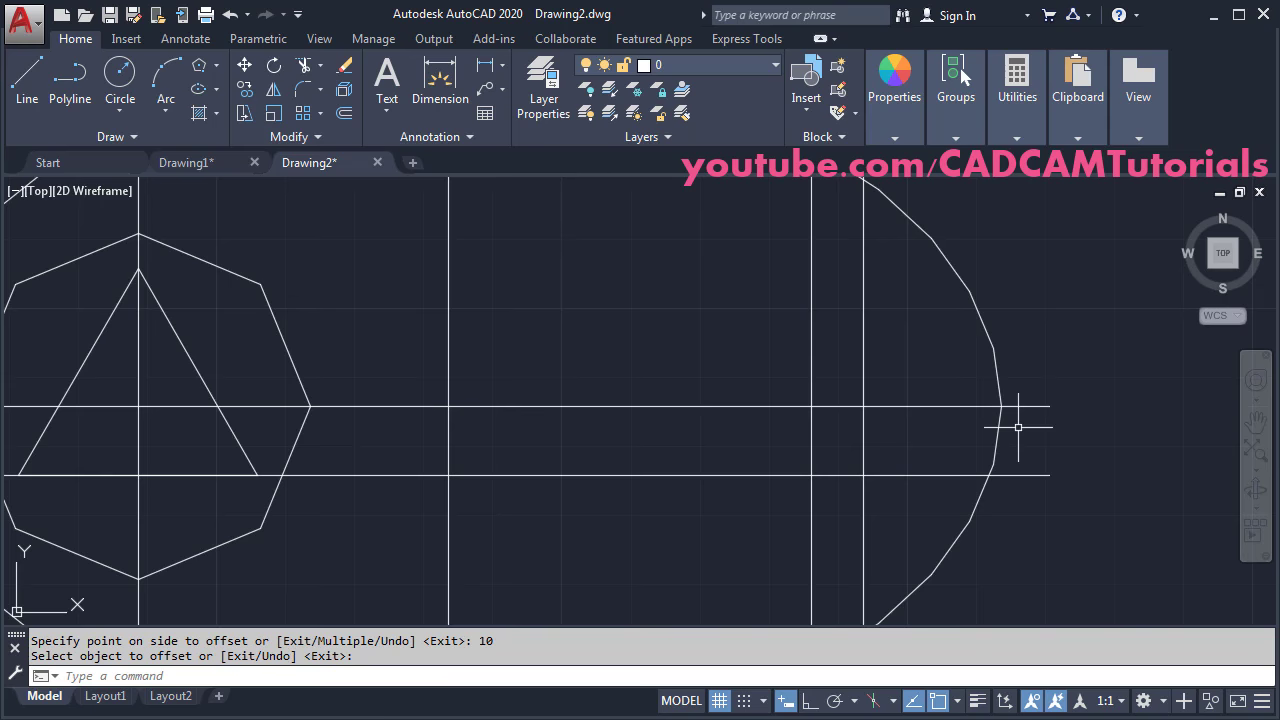
mouse_move(1014, 423)
middle_mouse_down()
mouse_move(1058, 371)
mouse_move(998, 368)
middle_mouse_up()
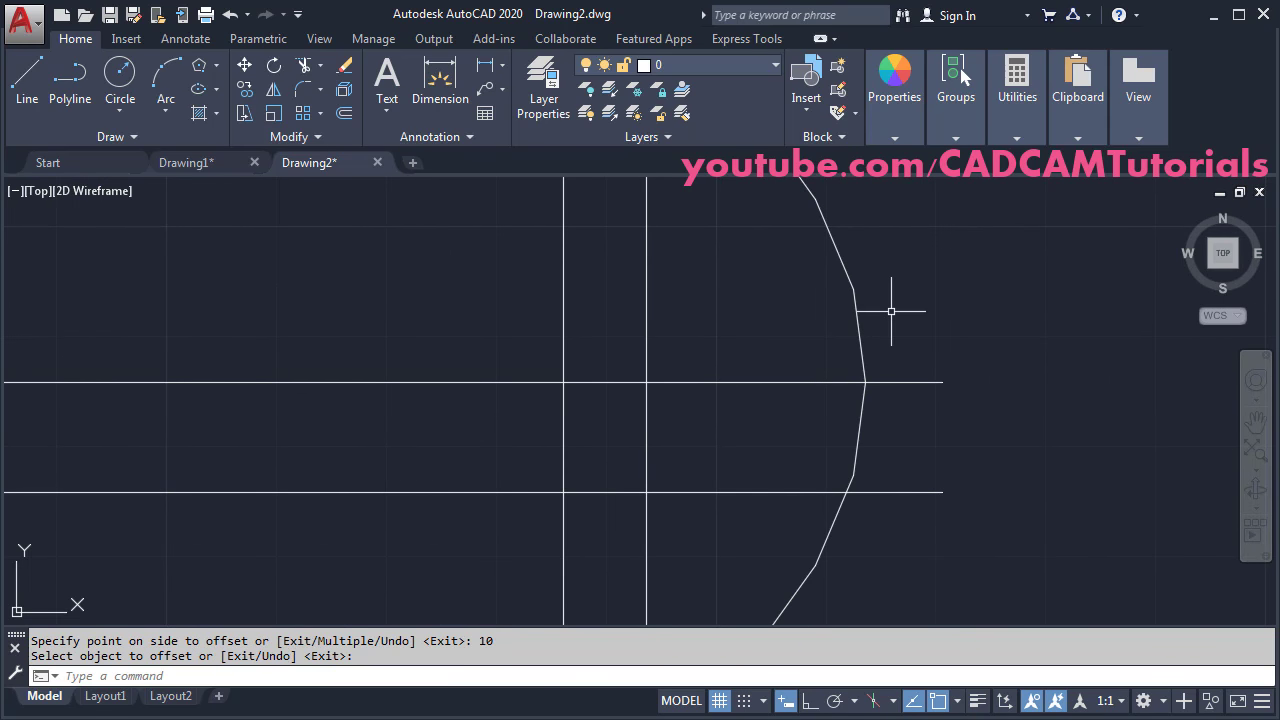
- Draw a five-sided polygon by edge from the construction-line intersection, with a horizontal 15-unit edge
left_click(200, 70)
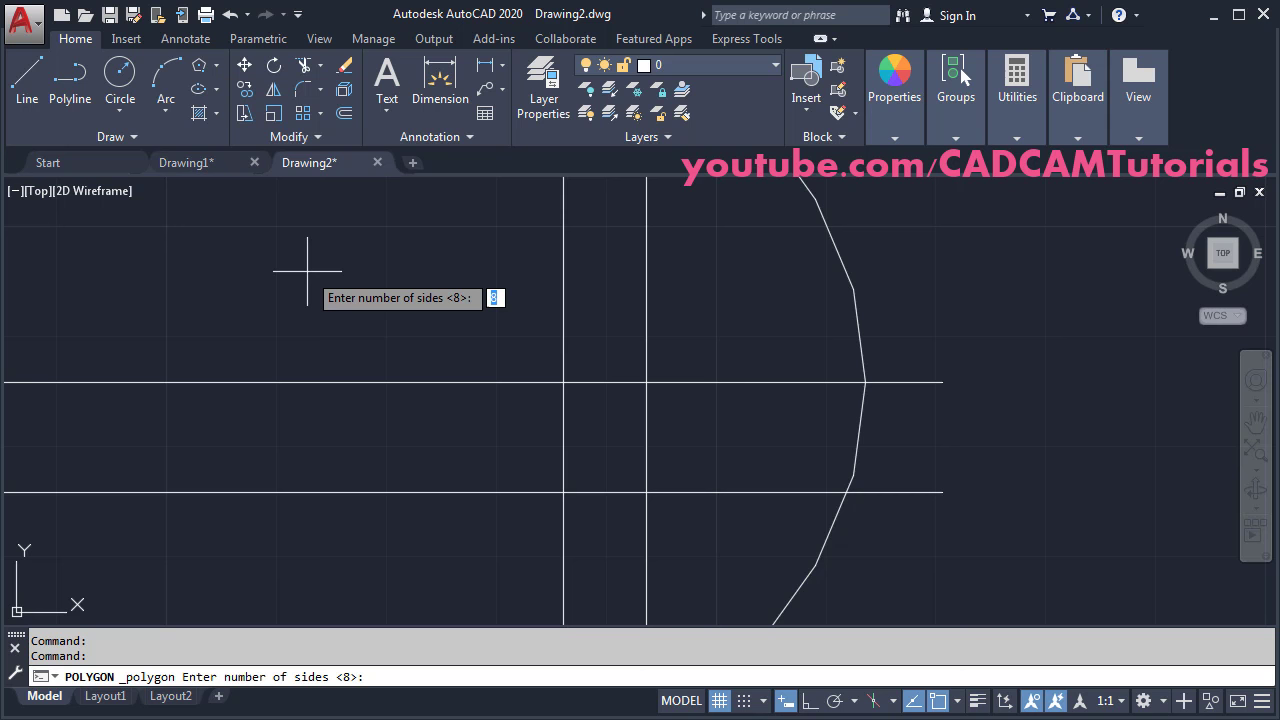
type("5")
key("Return")
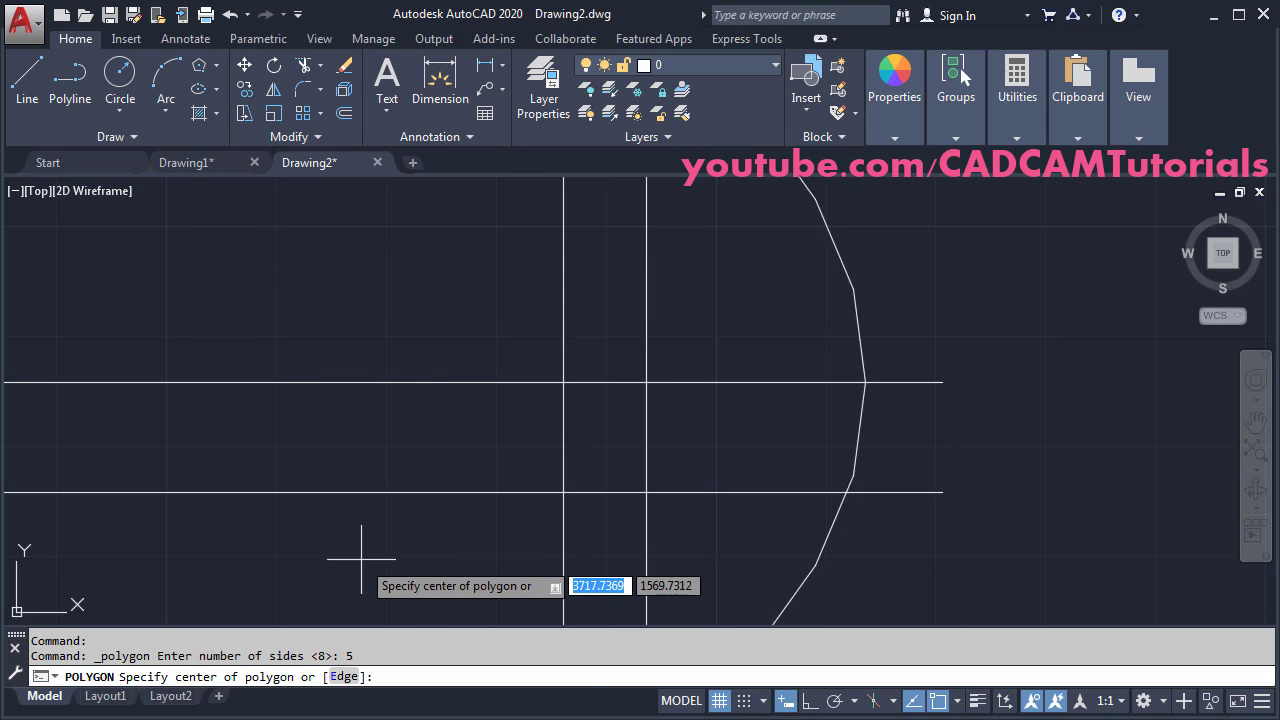
left_click(342, 677)
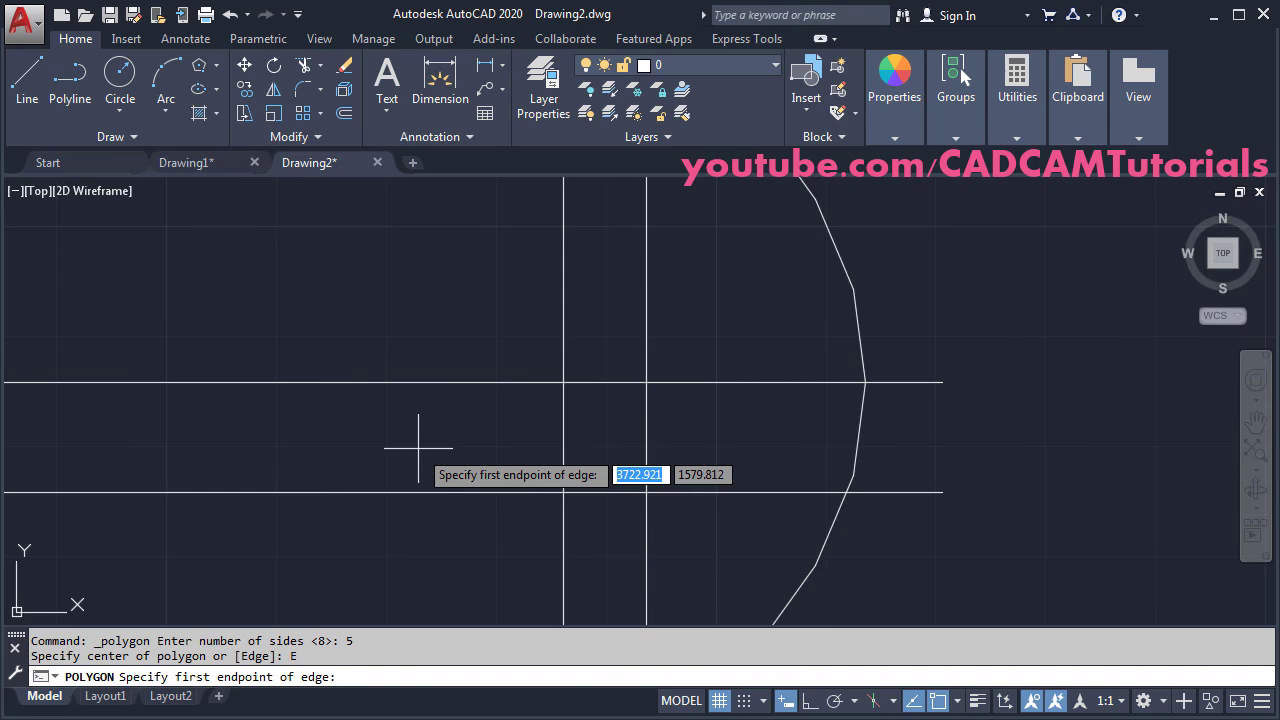
left_click(564, 492)
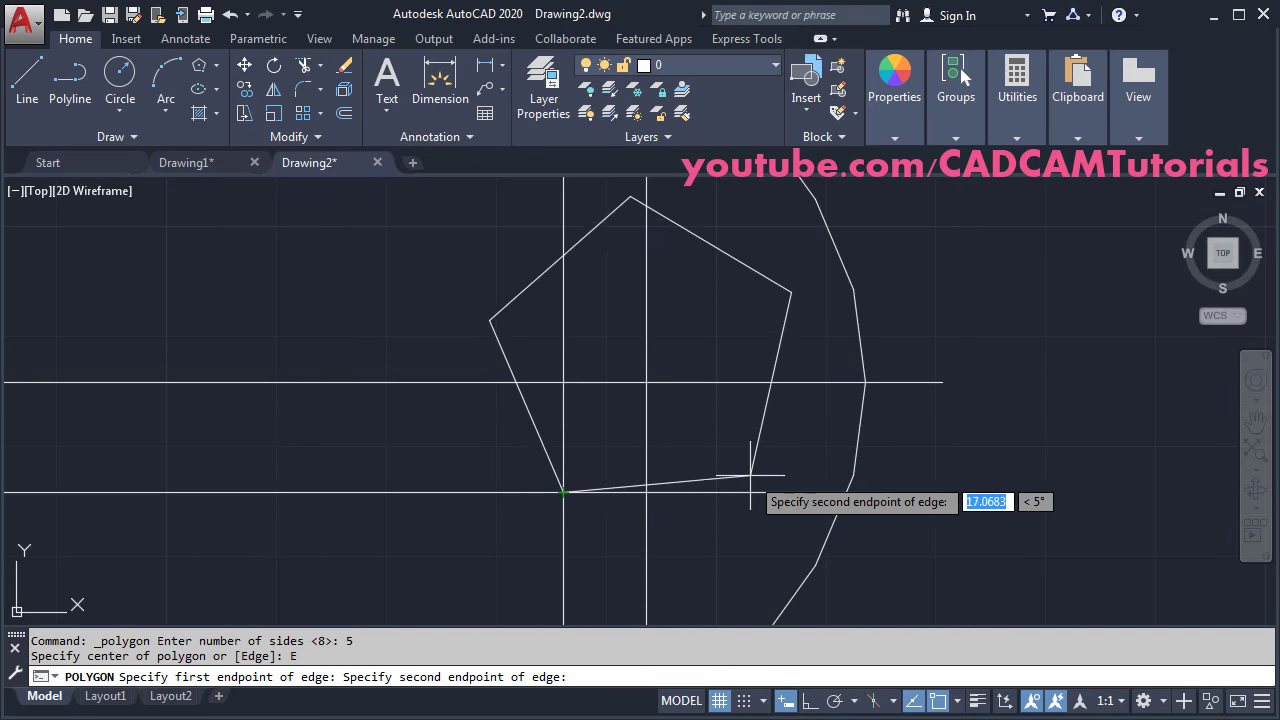
left_click(810, 700)
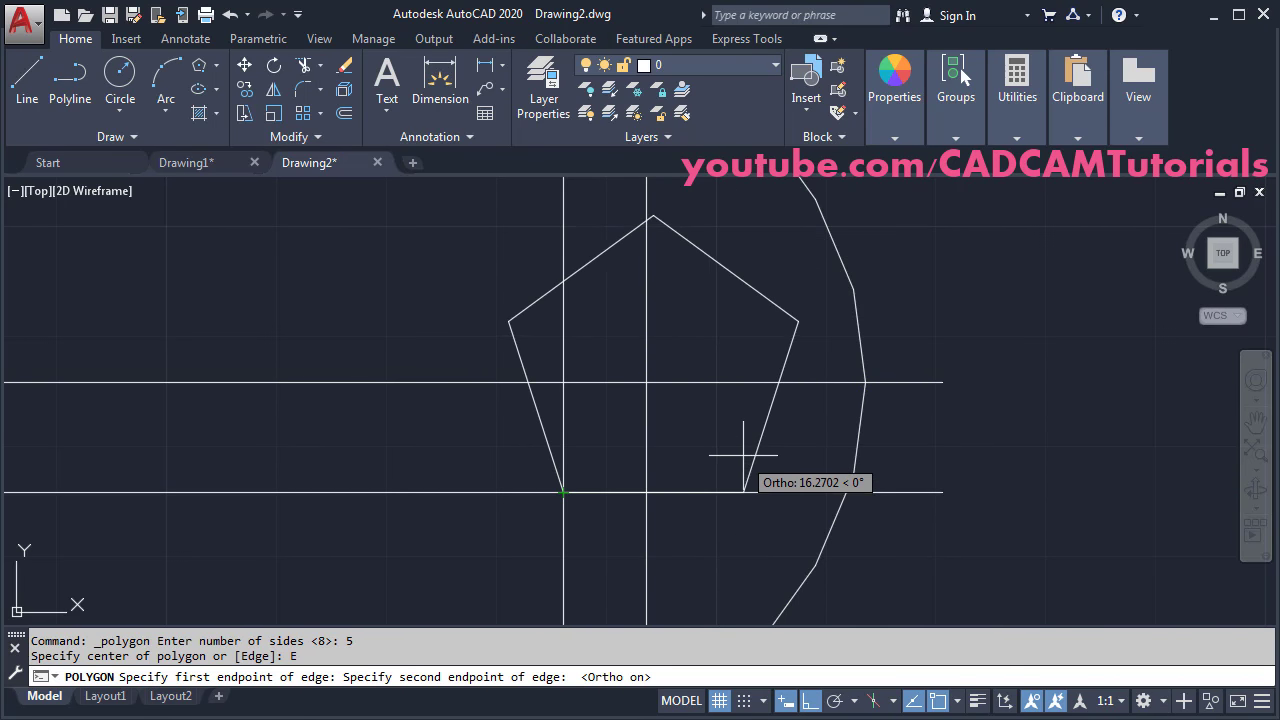
type("15")
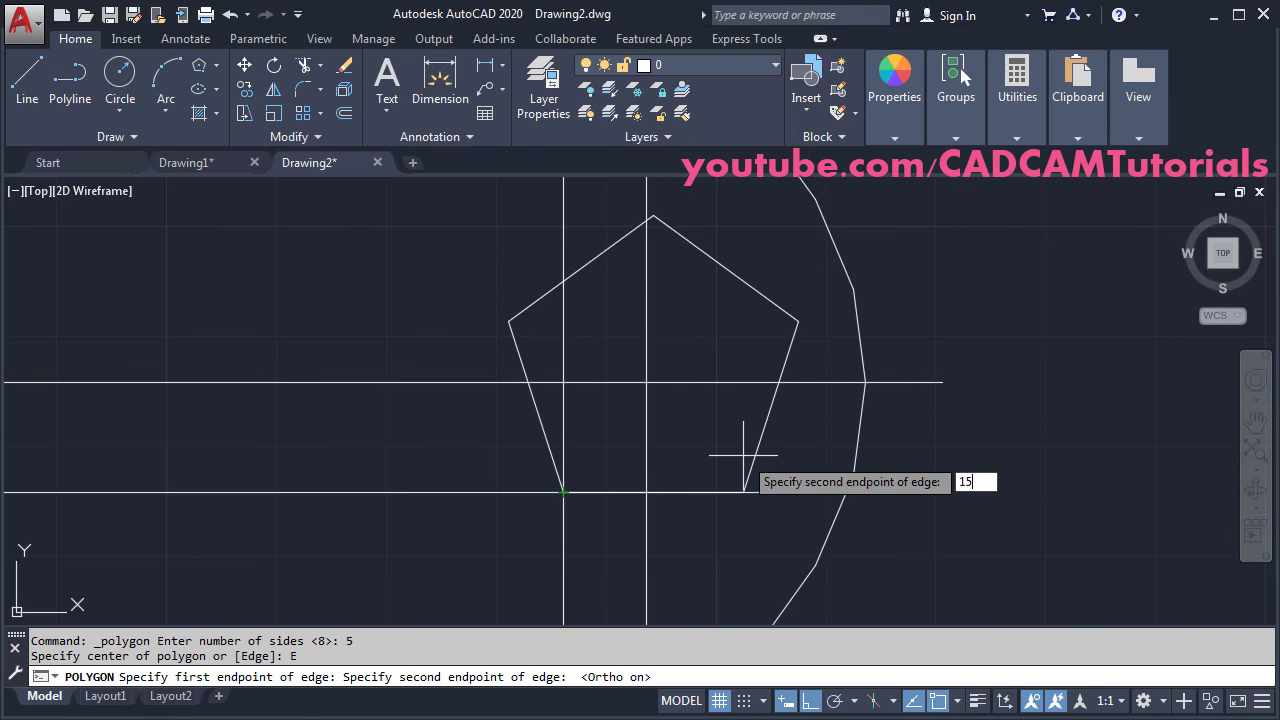
key("Return")
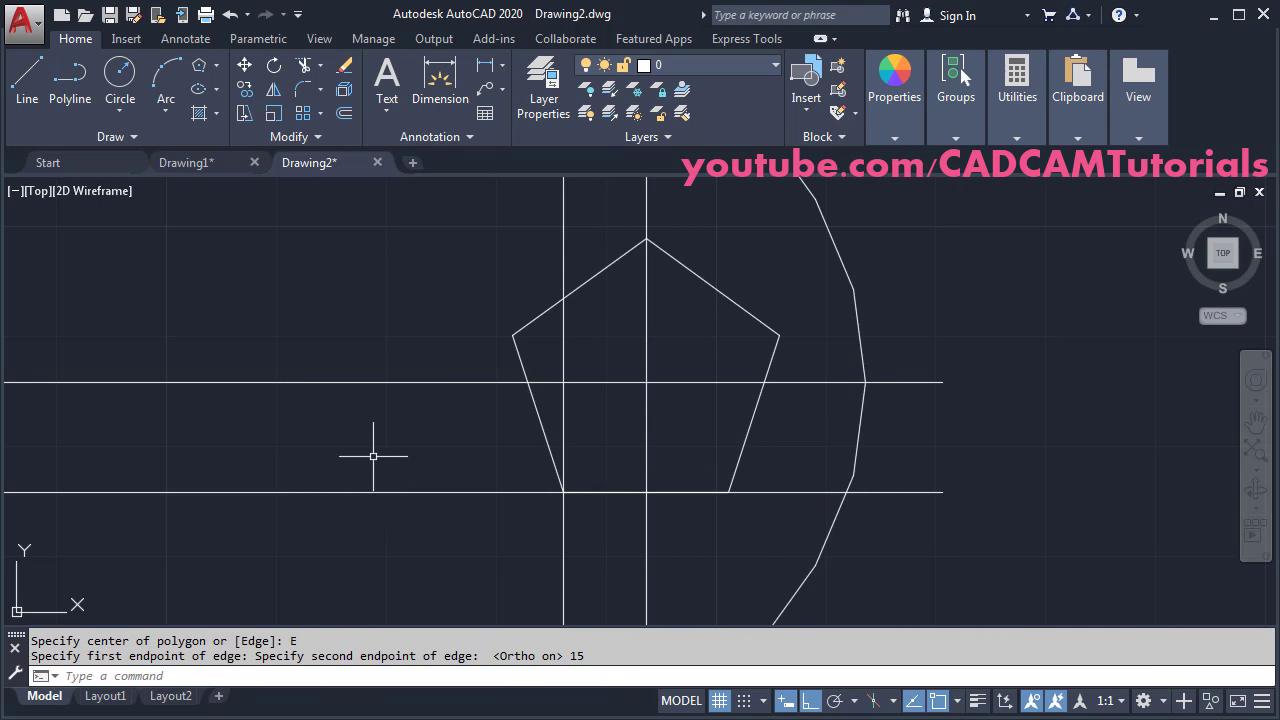
- Erase the lower and left offset construction lines with E
type("E")
key("Return")
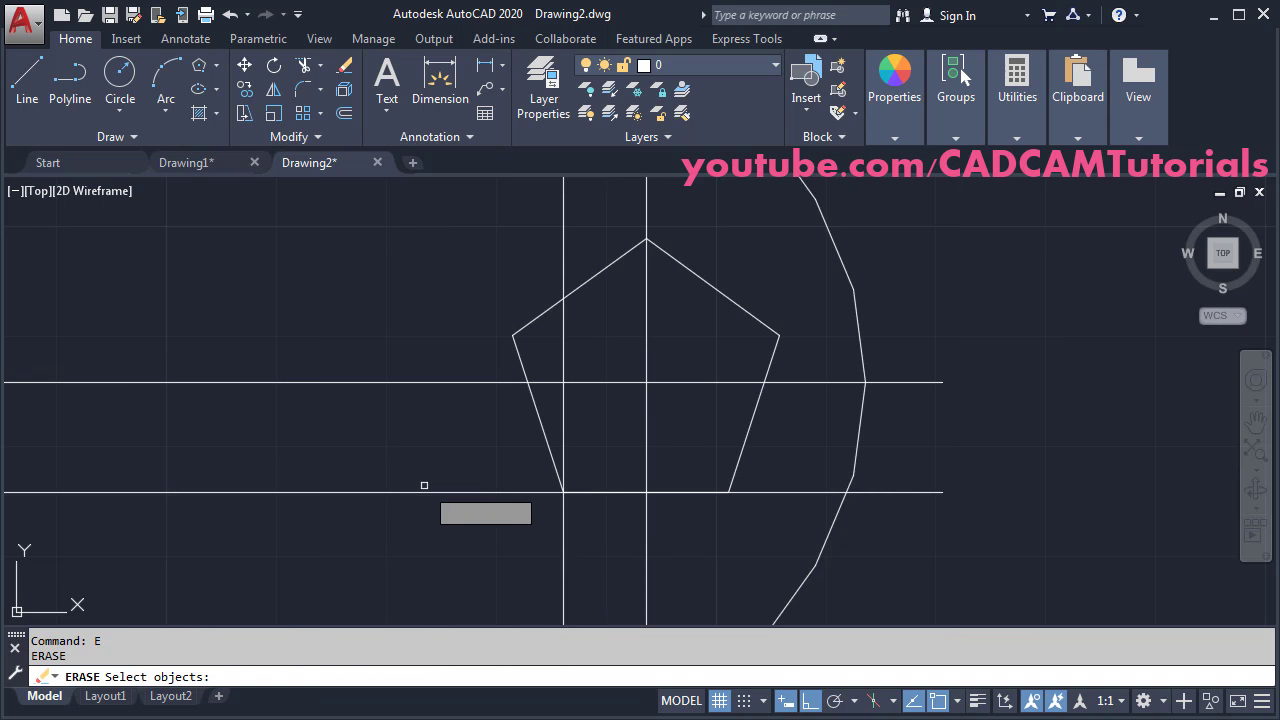
left_click(443, 491)
left_click(564, 555)
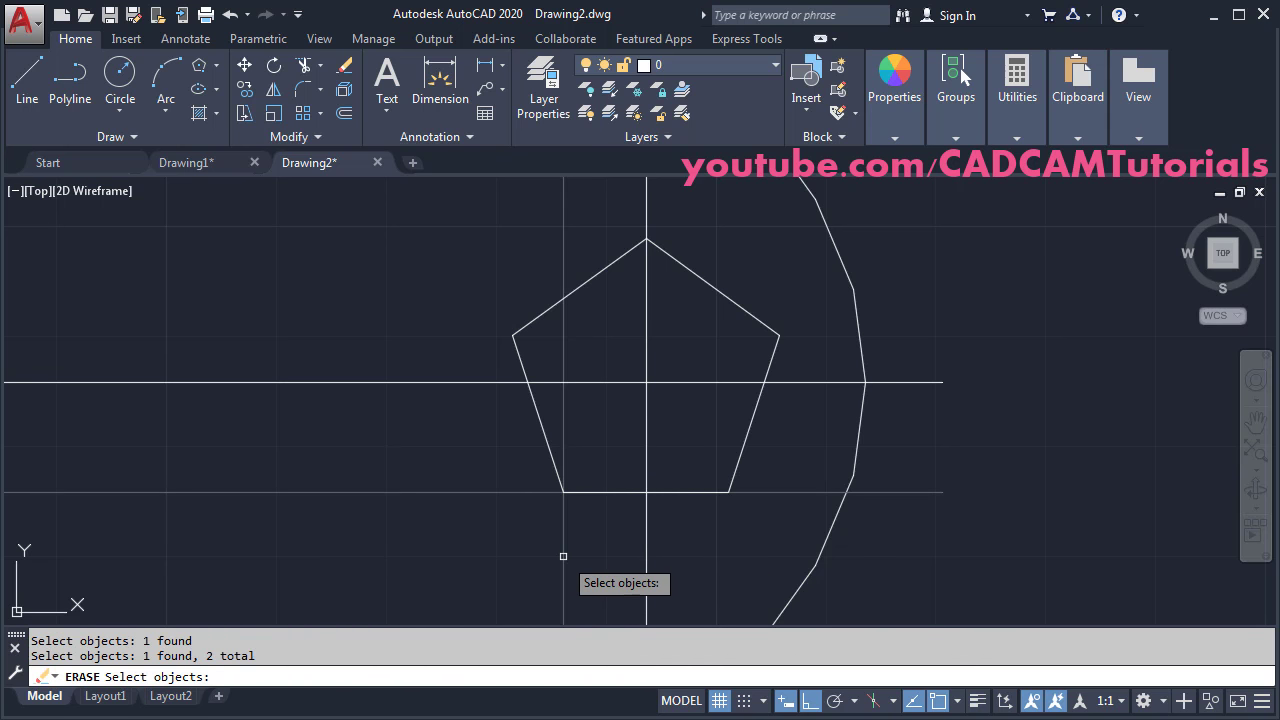
key("Return")
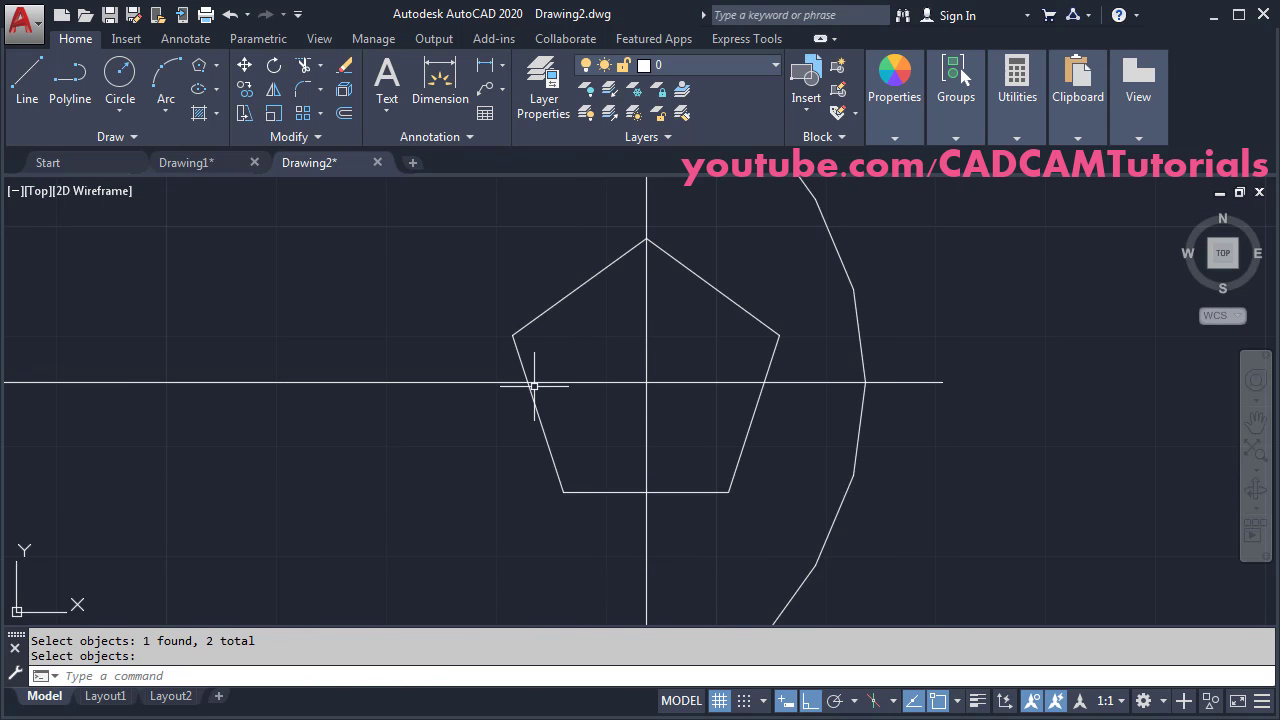
scroll(543, 375, "down", 5)
mouse_move(294, 434)
middle_mouse_down()
mouse_move(419, 490)
mouse_move(480, 474)
middle_mouse_up()
scroll(480, 474, "up", 1)
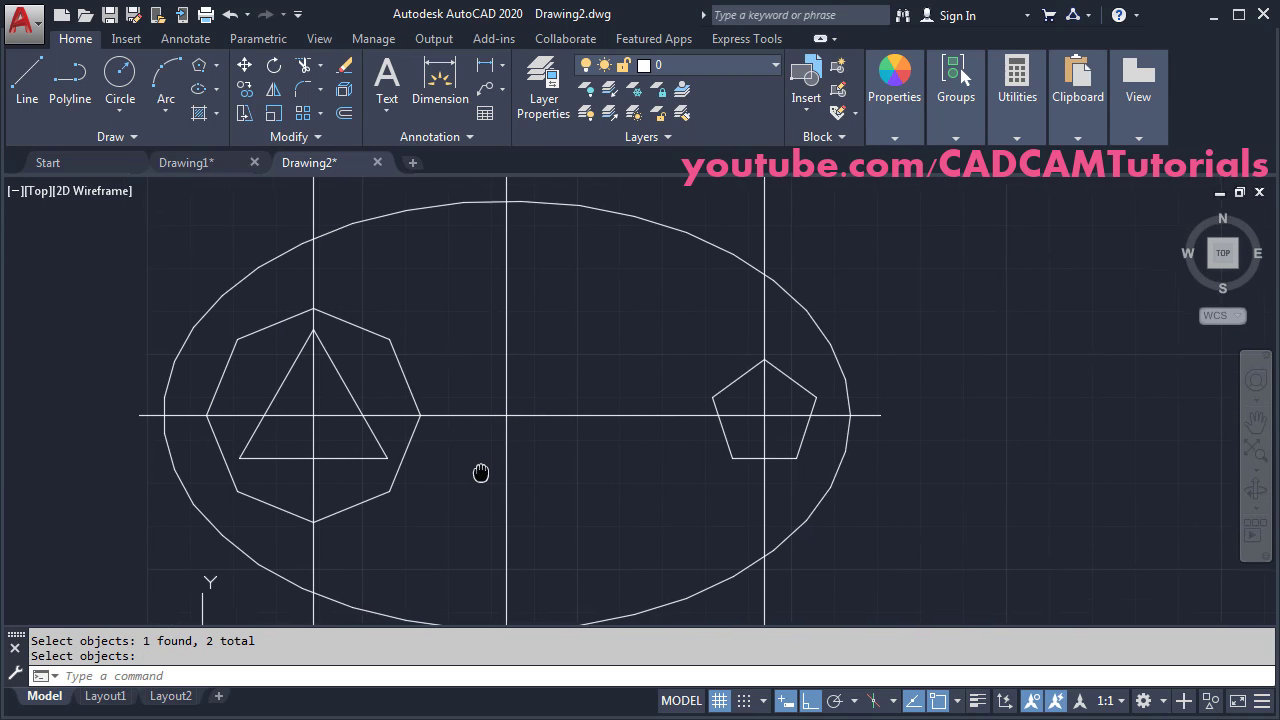
key("alt+Tab")
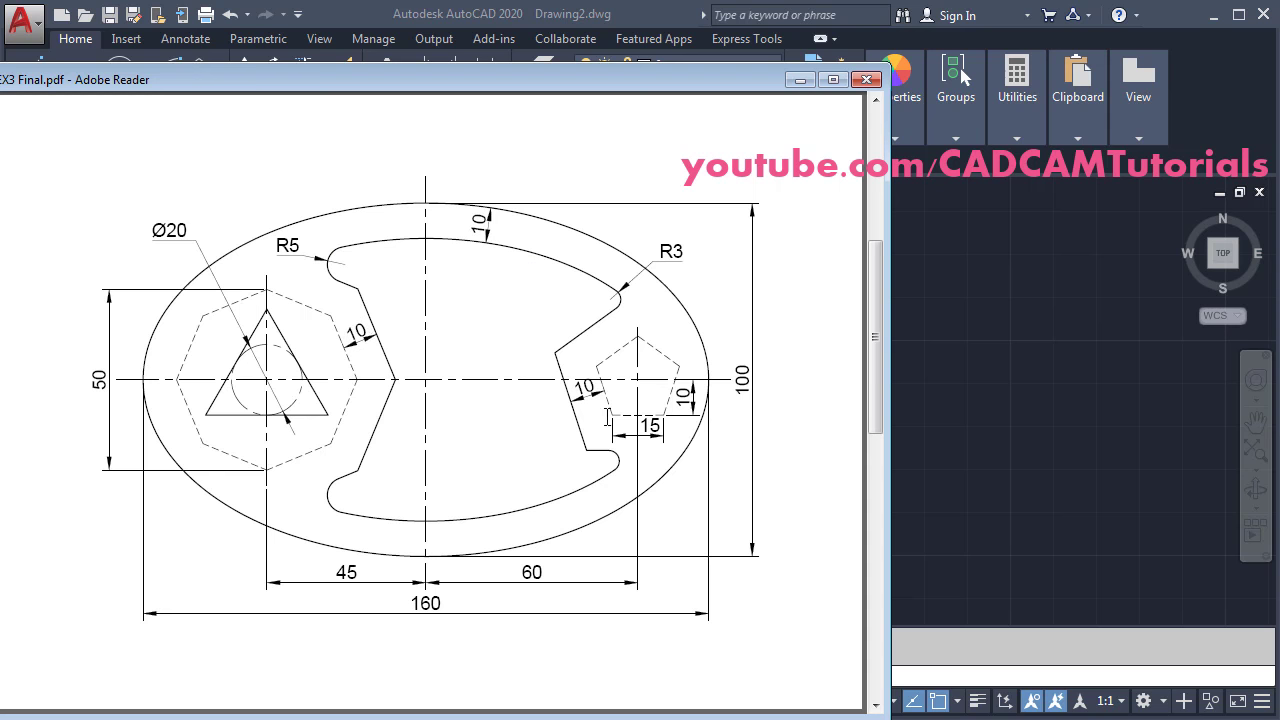
left_click(1026, 388)
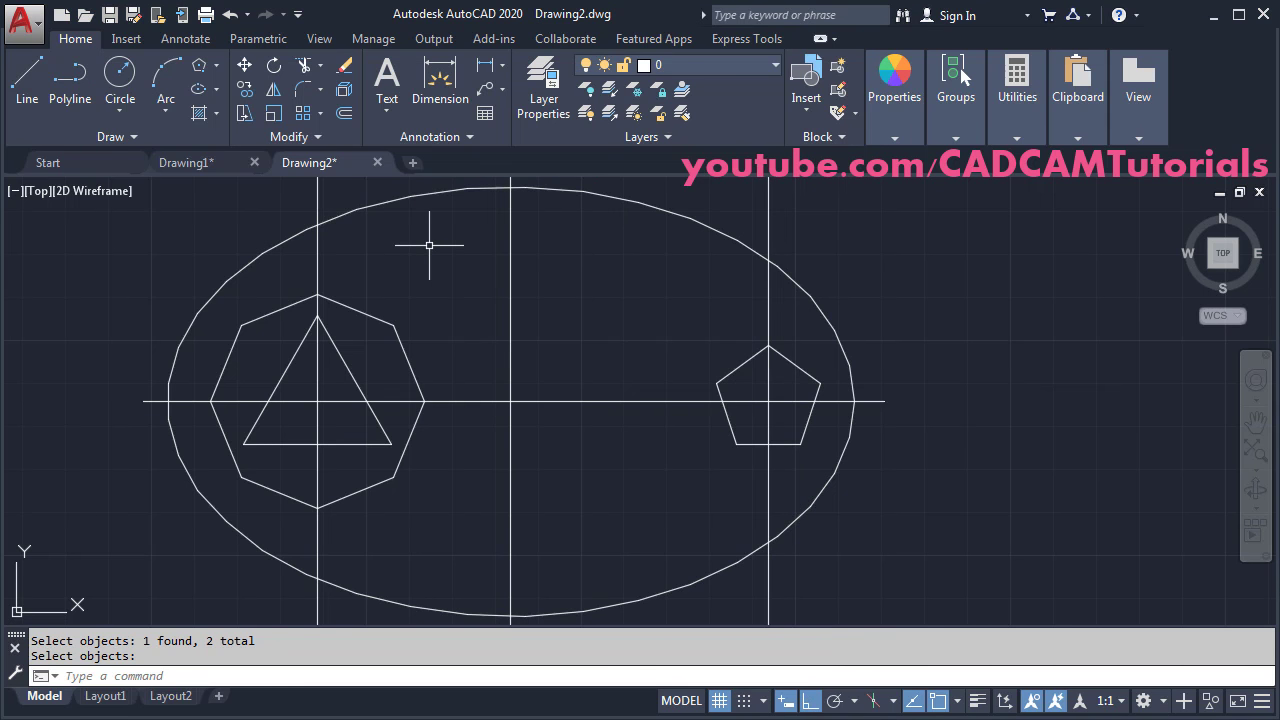
- Offset by 10: the outer ellipse inward, and the heptagon and pentagon outward
left_click(349, 112)
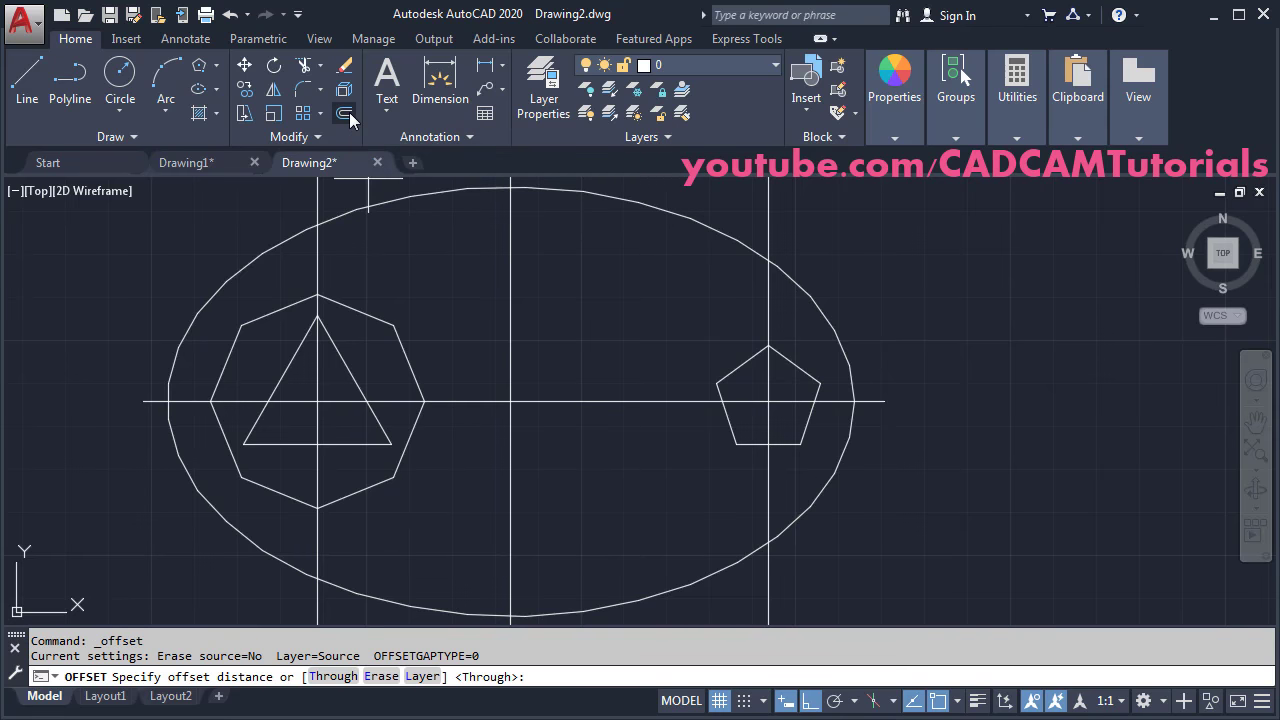
type("10")
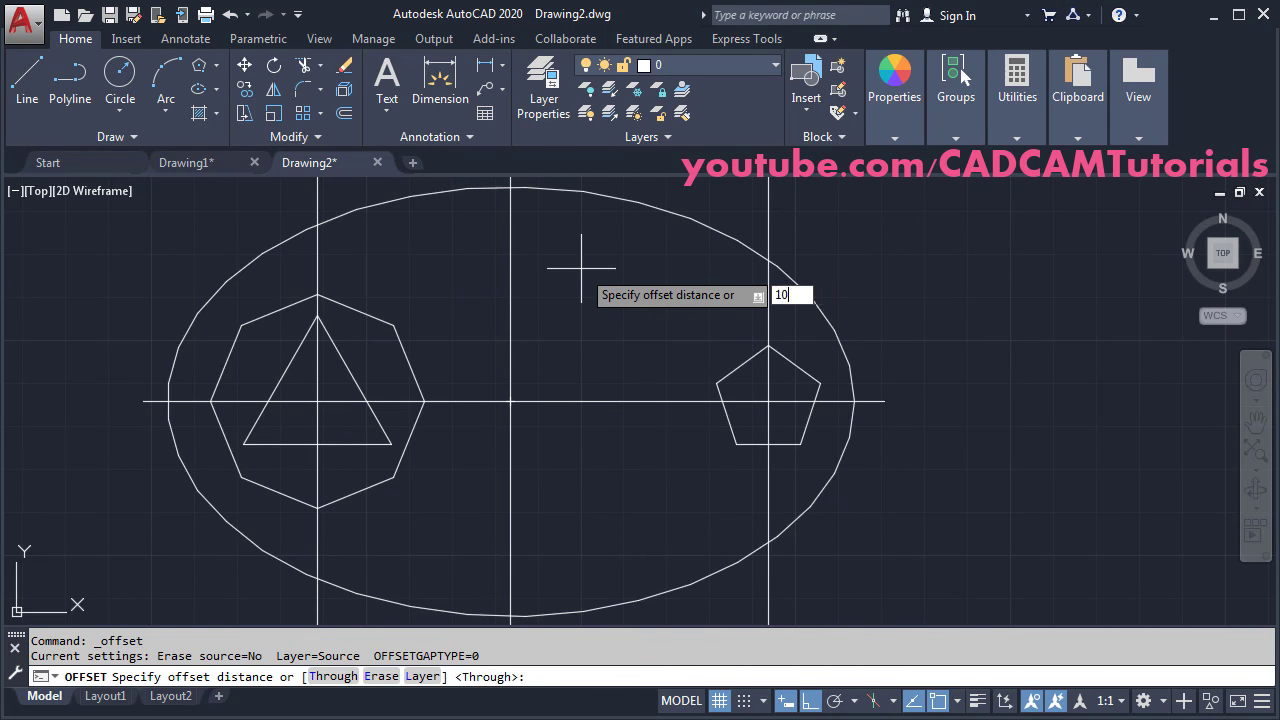
key("Return")
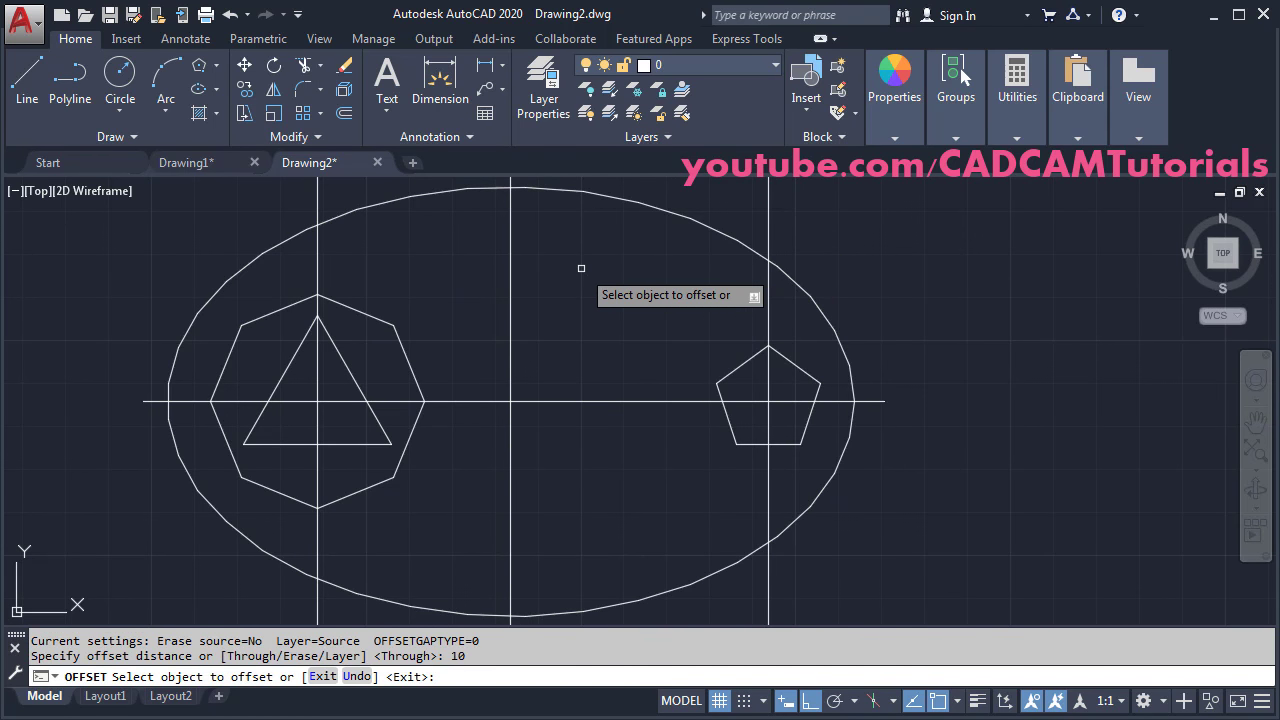
left_click(583, 193)
left_click(563, 277)
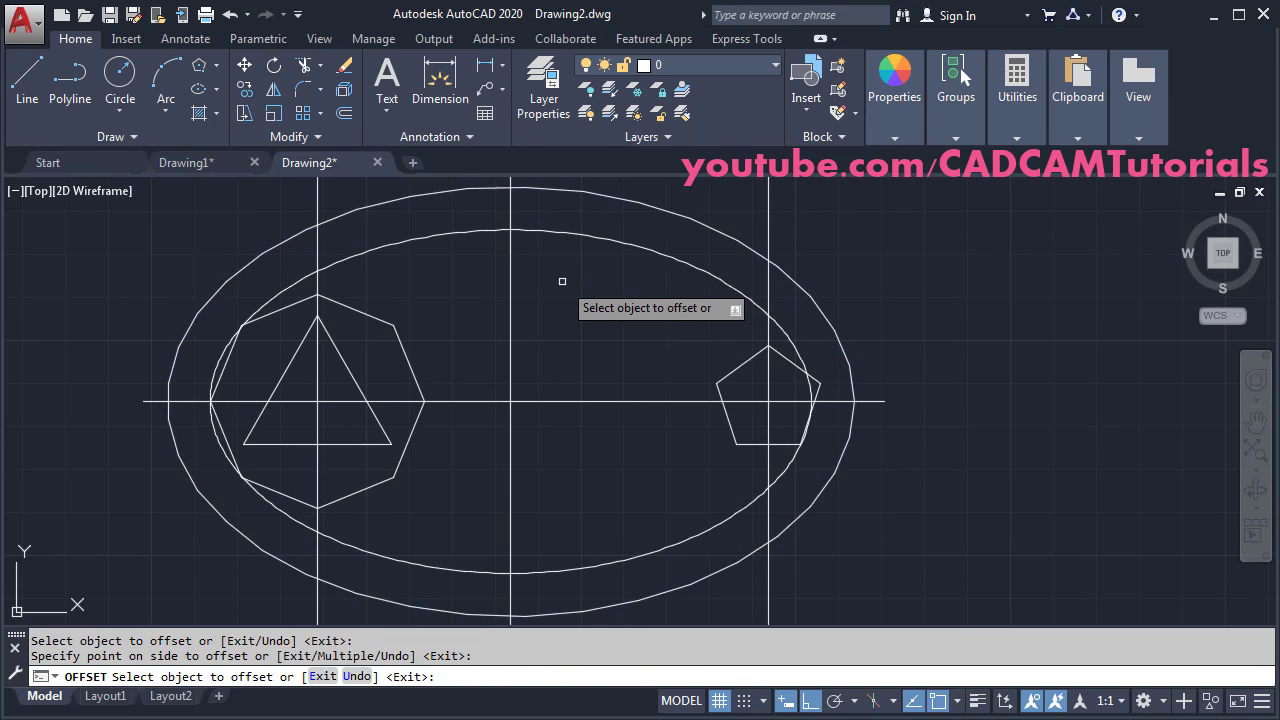
left_click(405, 356)
left_click(435, 338)
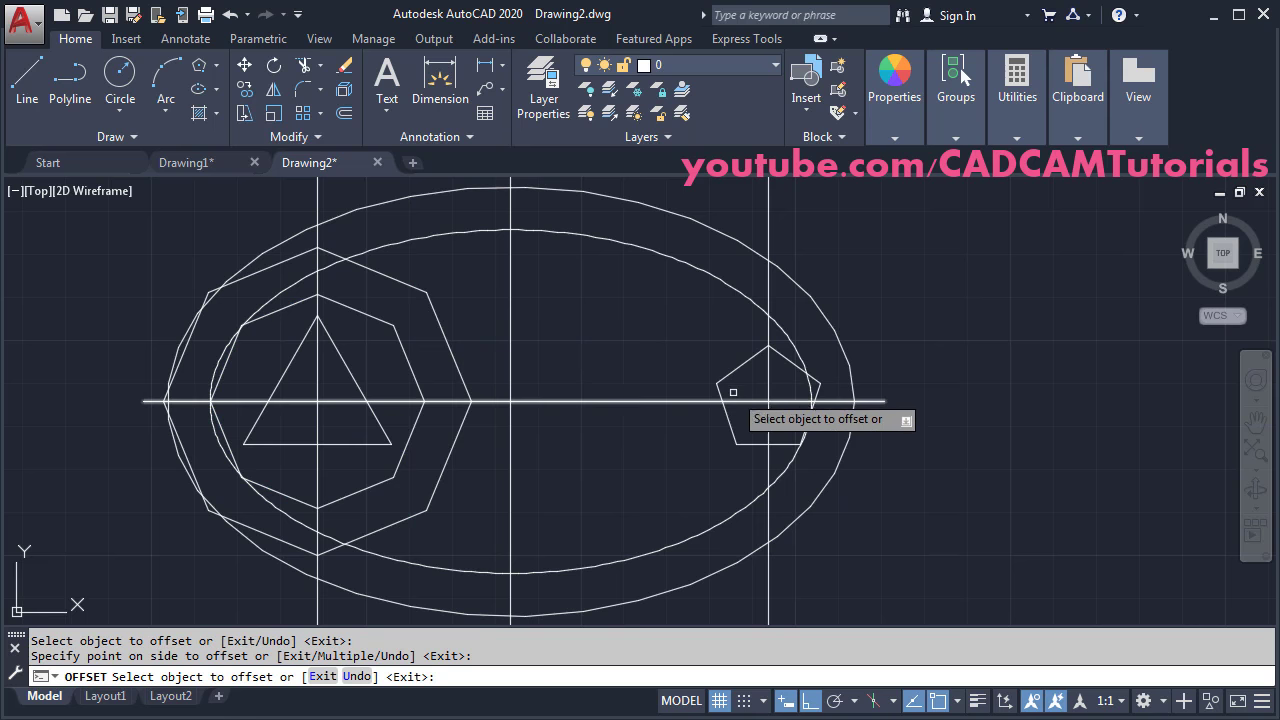
left_click(624, 352)
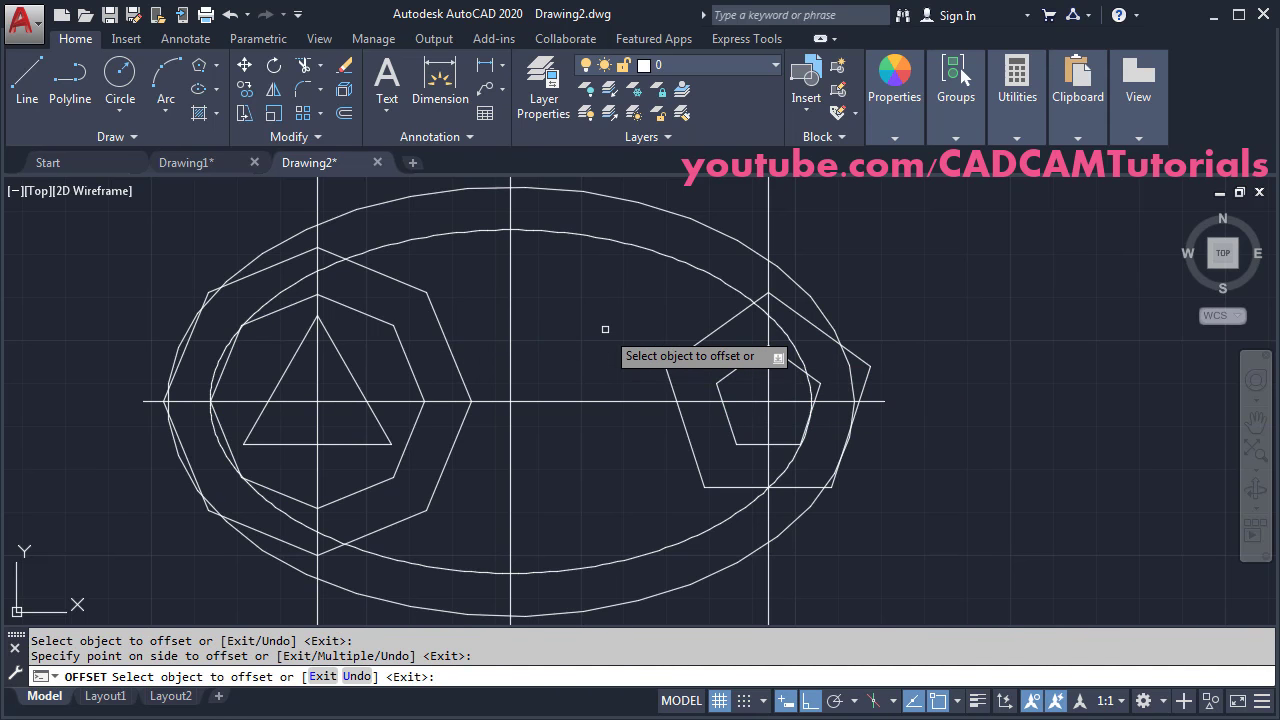
key("Return")
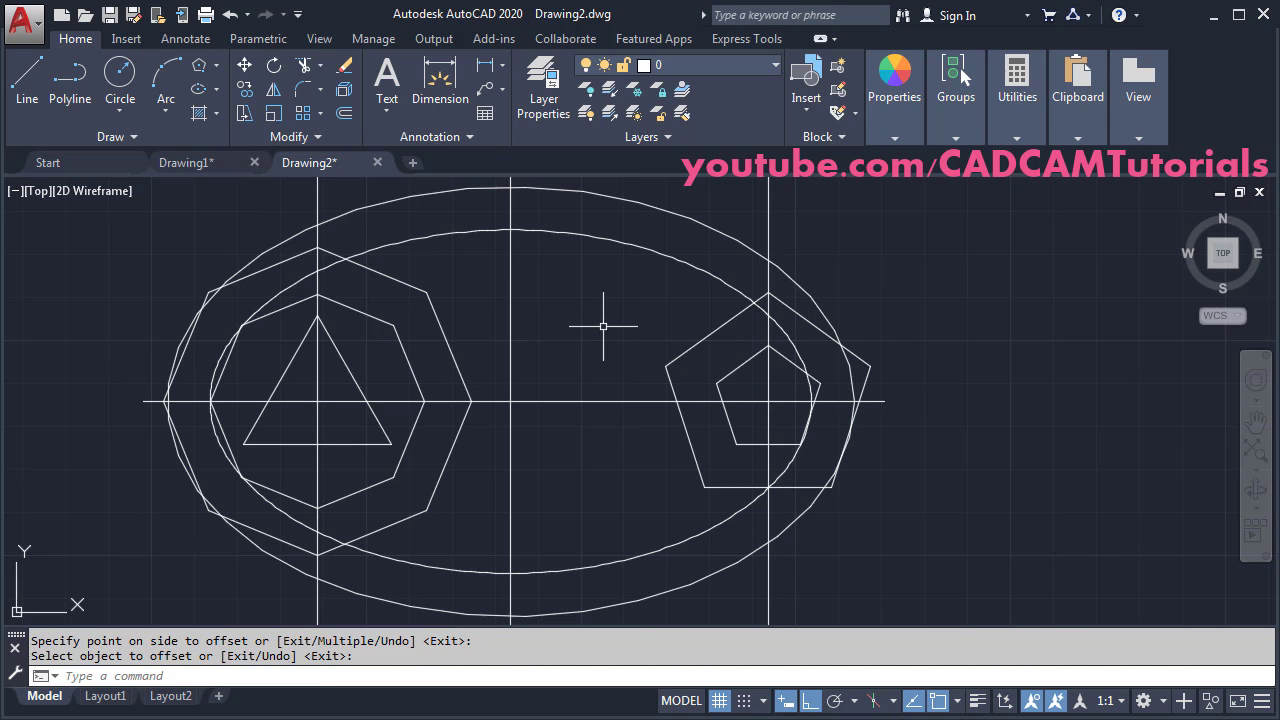
- Trim the overlapping segments around the offset heptagon and pentagon, using all objects as cutting edges
type("TR")
key("Return")
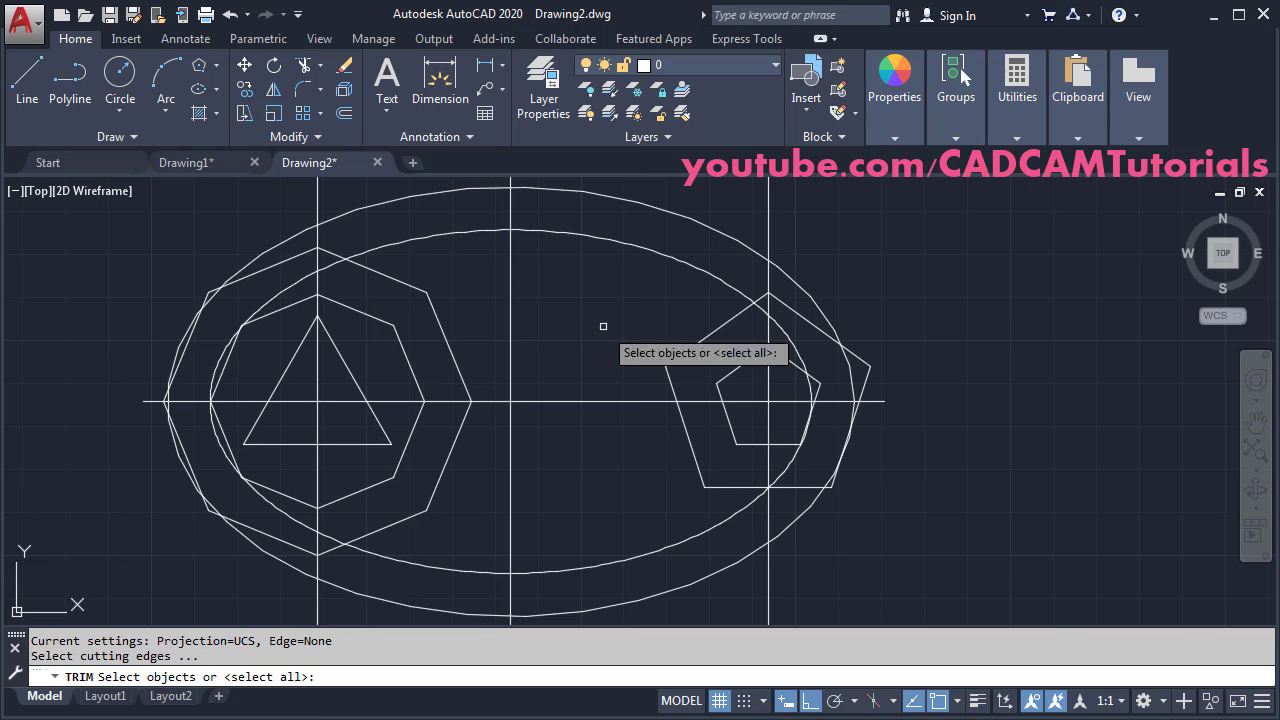
key("Return")
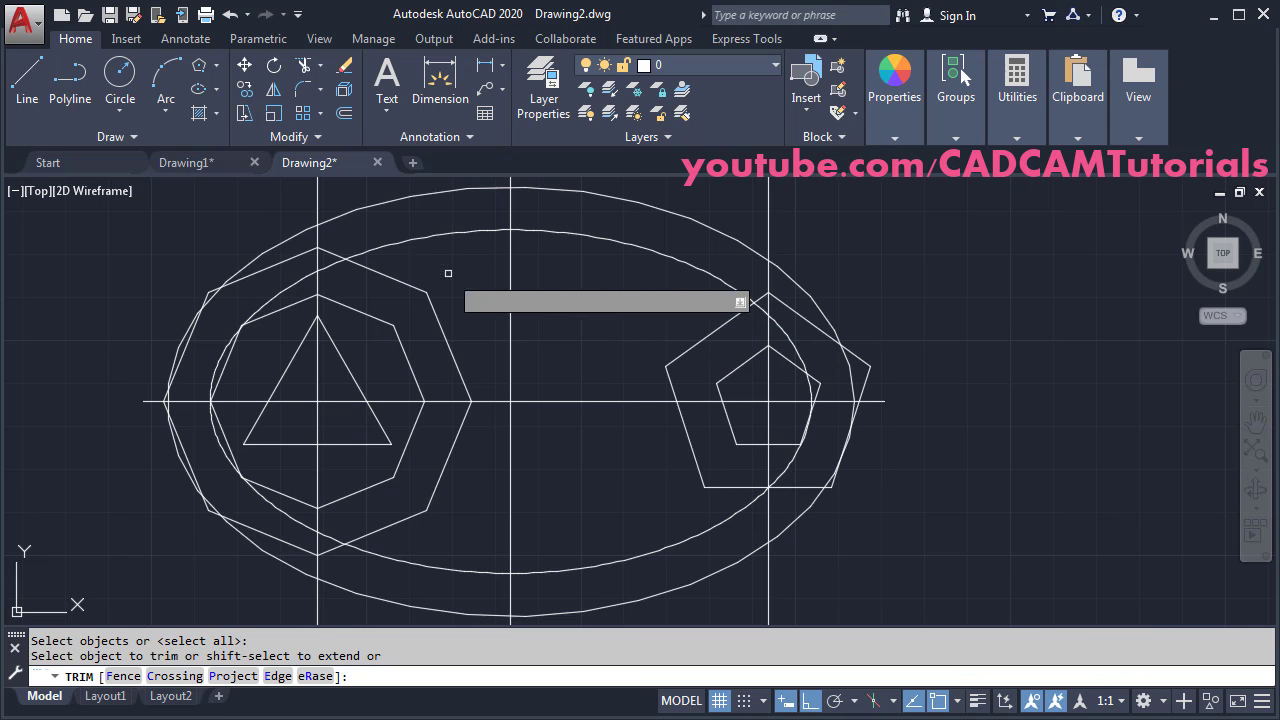
left_click(331, 254)
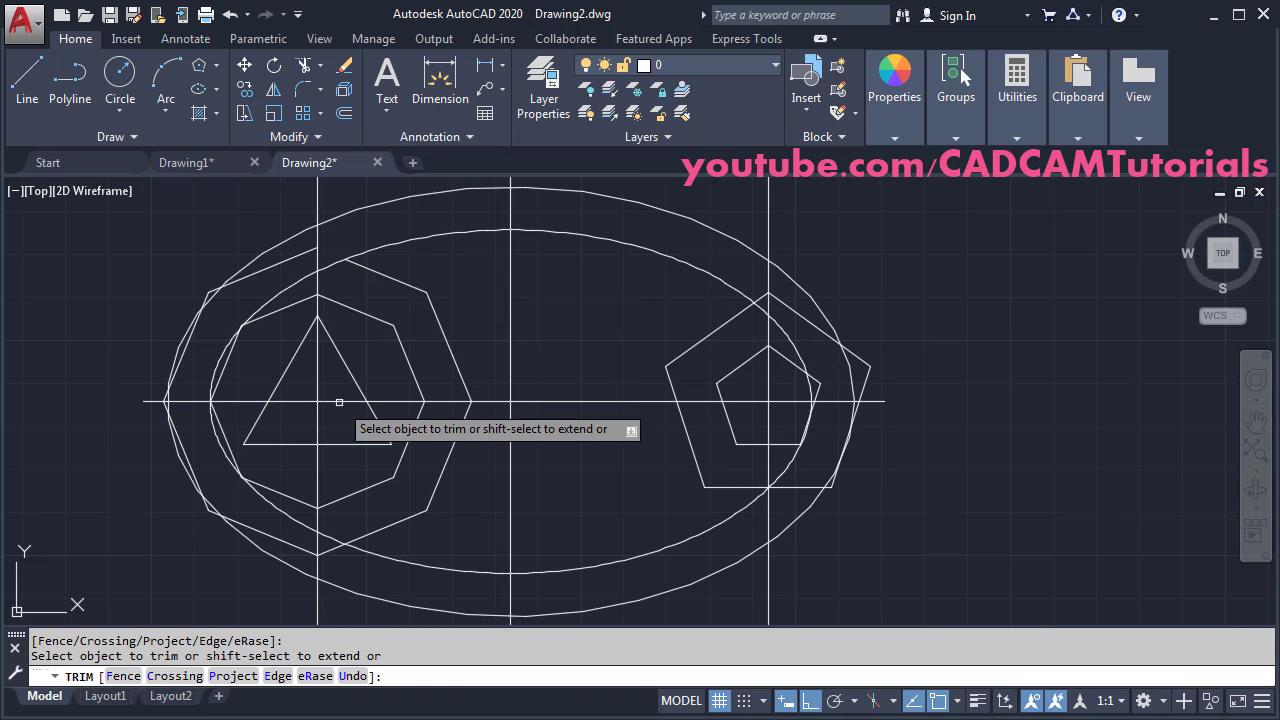
left_click(333, 538)
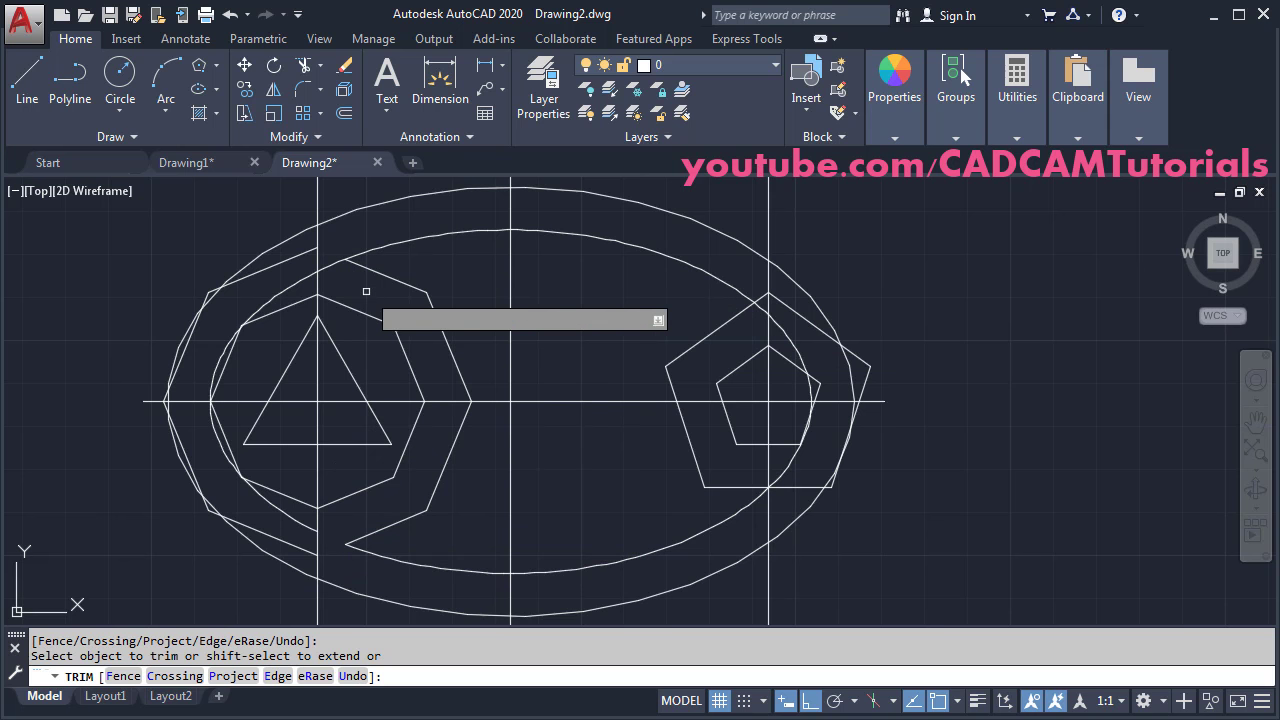
left_click(337, 259)
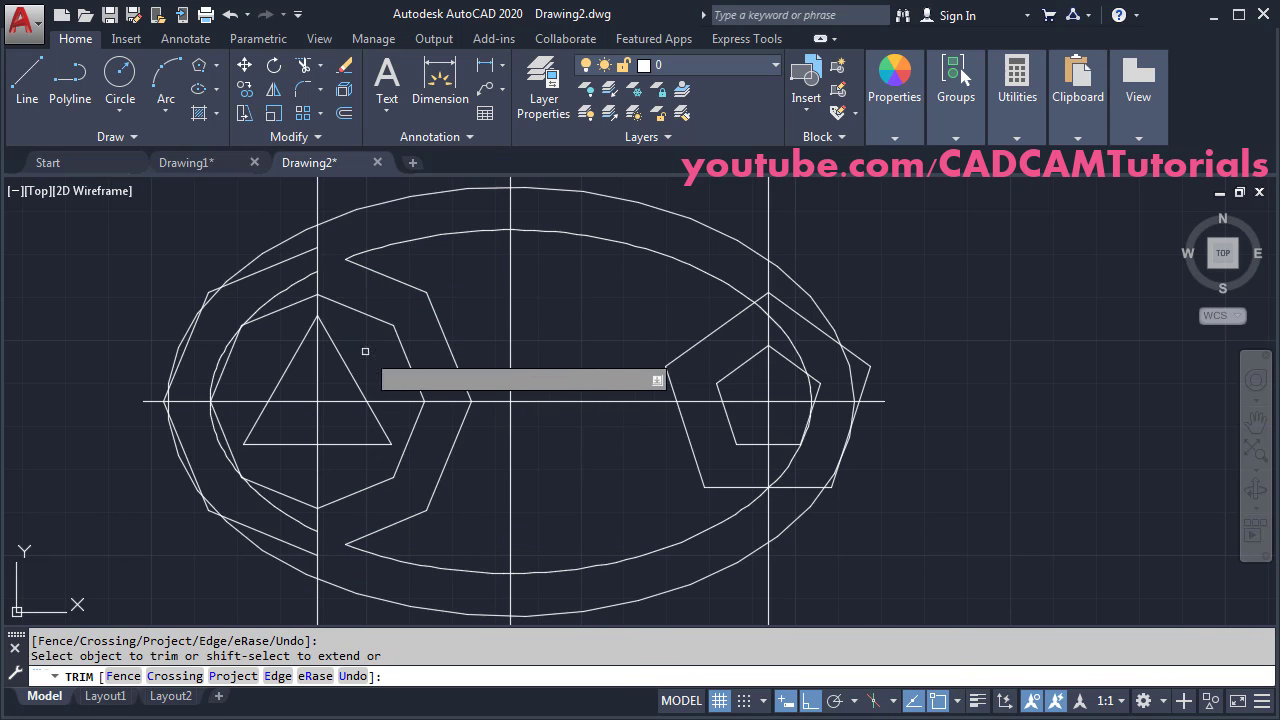
left_click(762, 300)
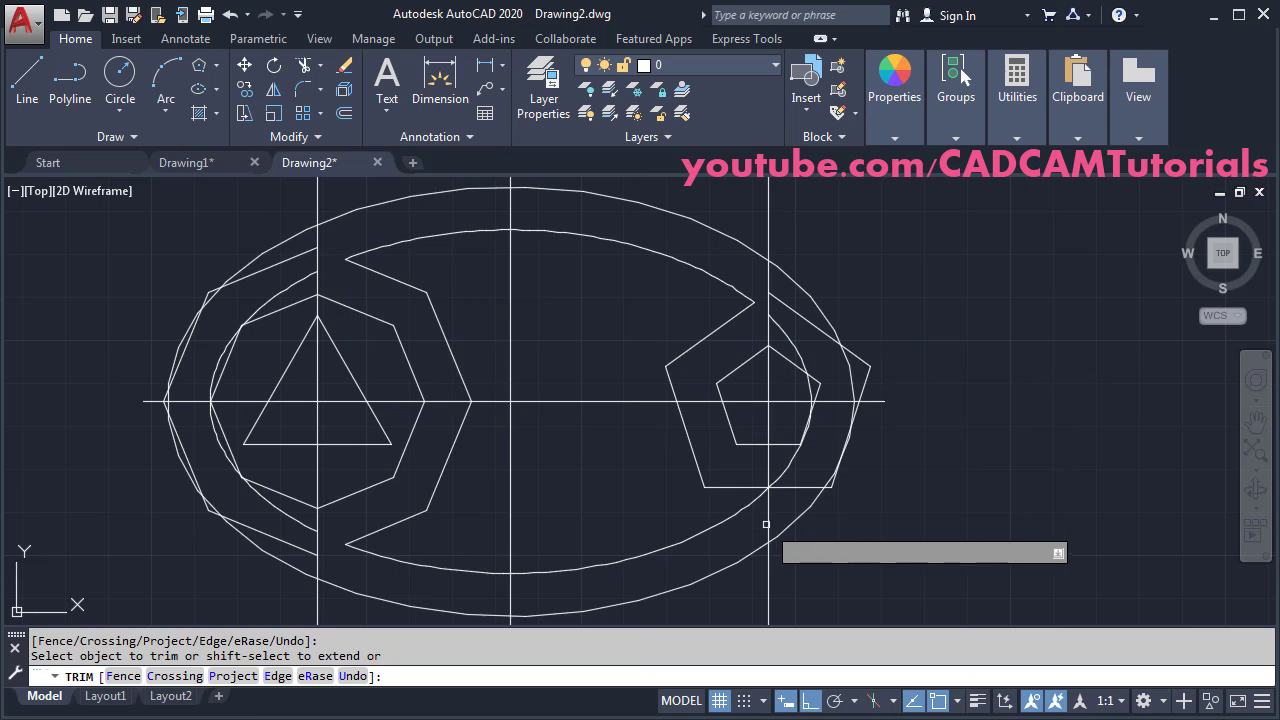
left_click(782, 471)
scroll(778, 465, "up", 5)
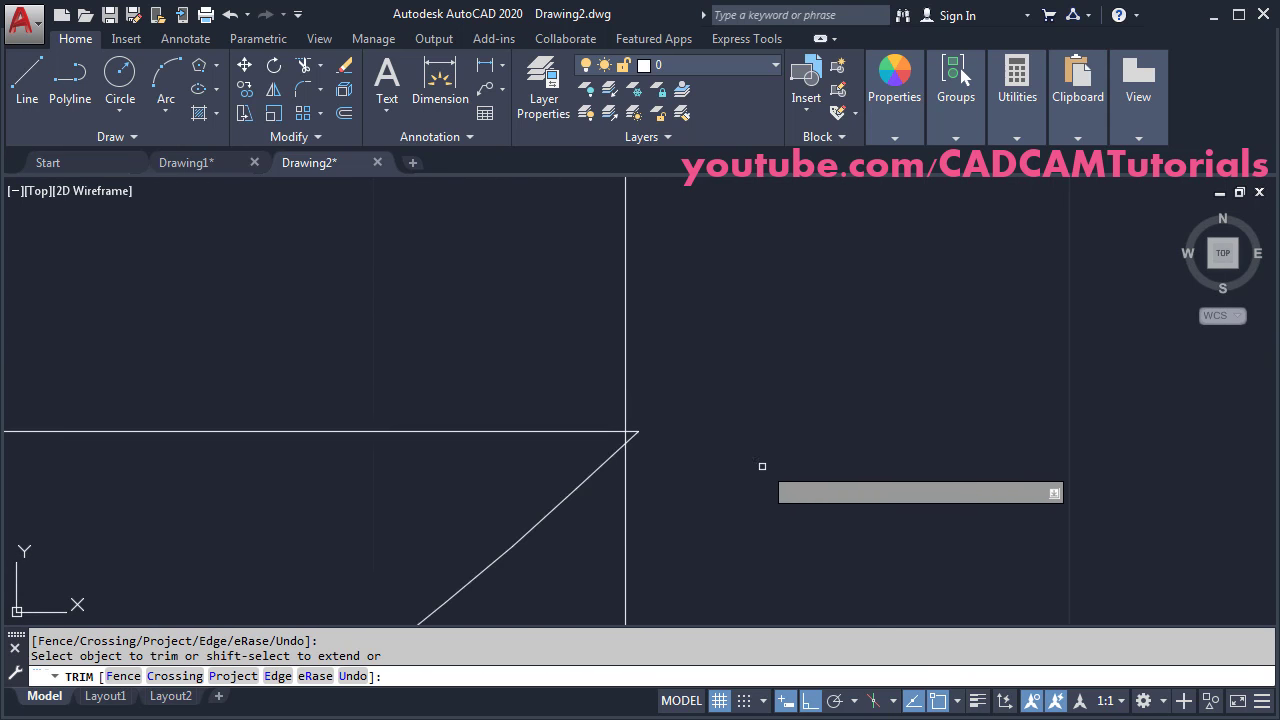
scroll(772, 457, "down", 6)
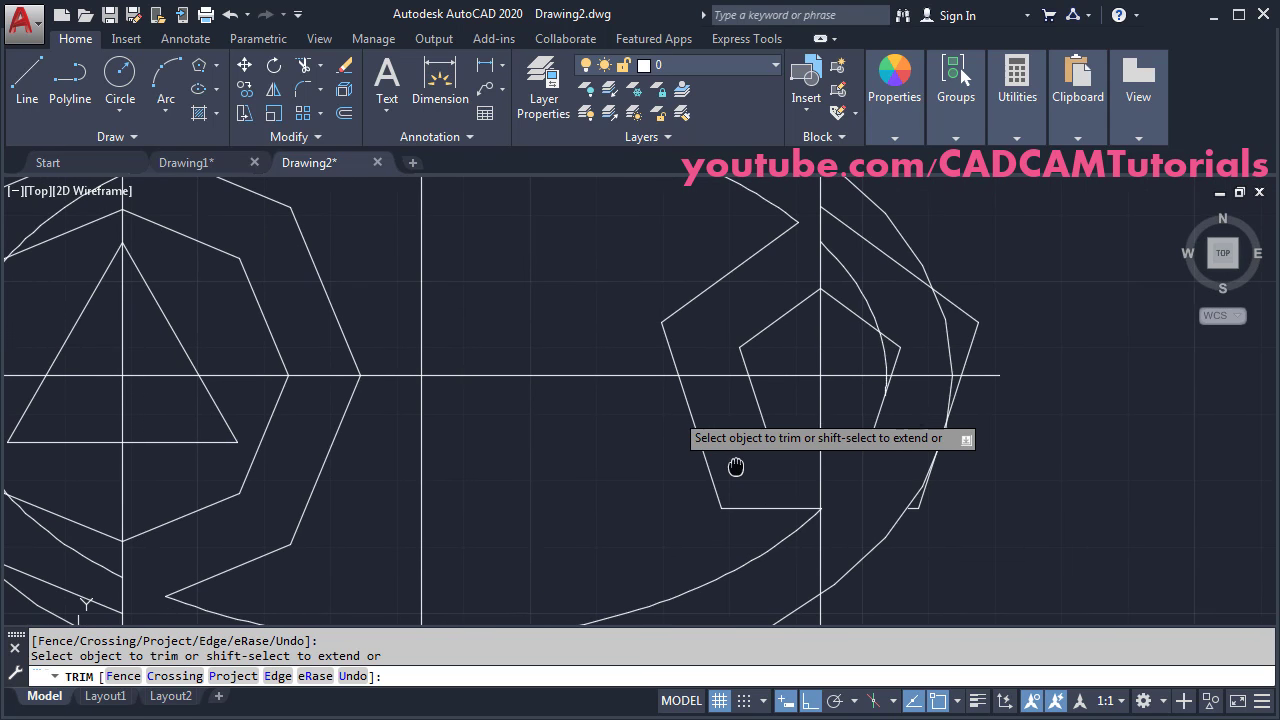
middle_click_drag(575, 460, 609, 466)
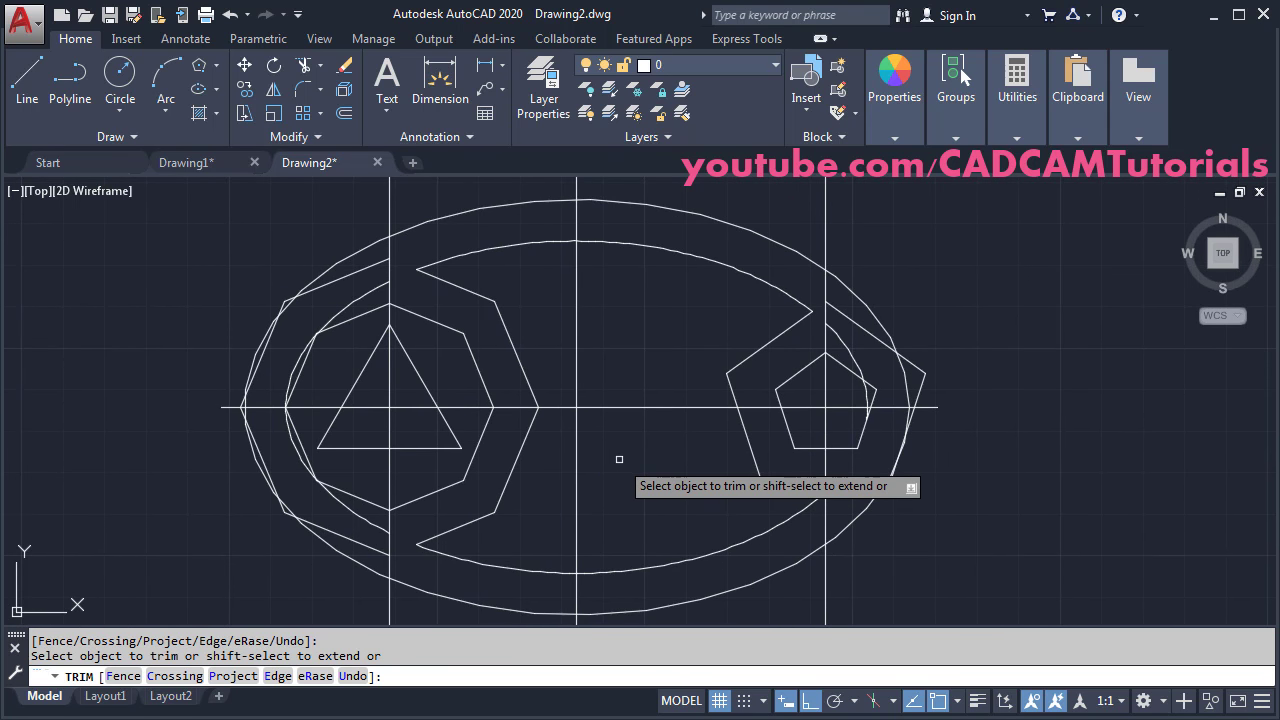
key("Return")
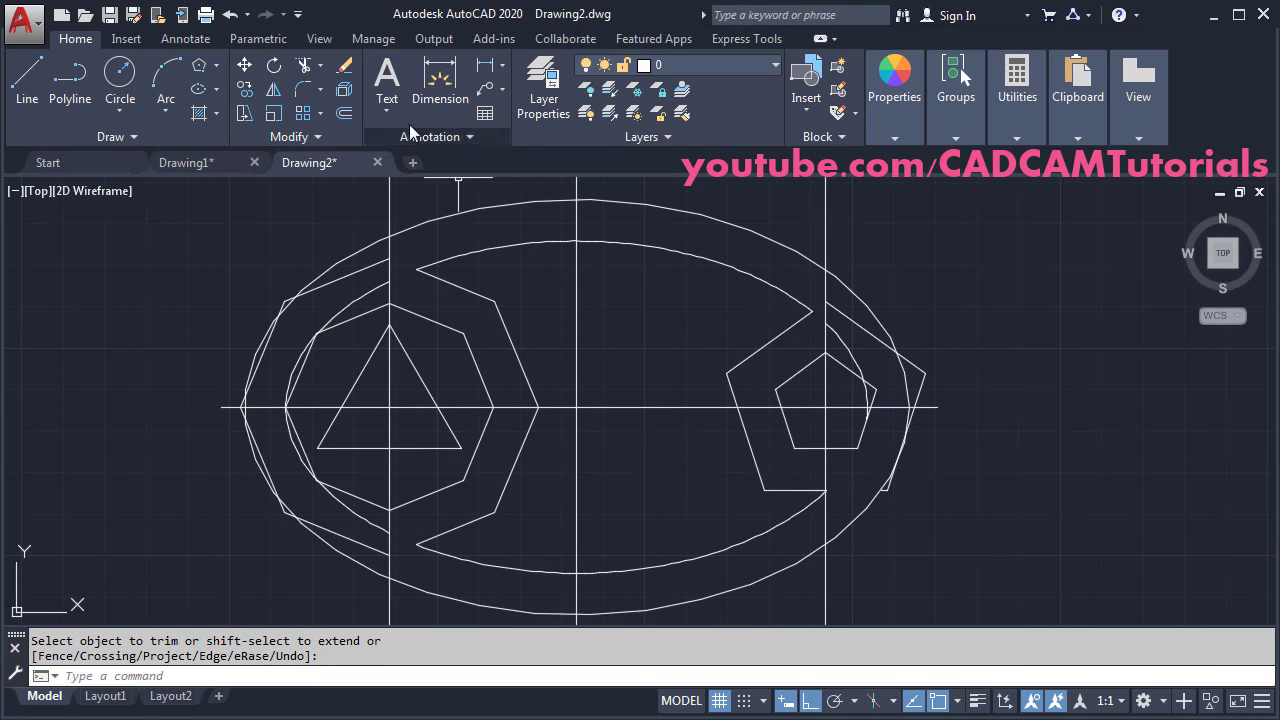
- Erase the five leftover polyline and arc fragments, then switch to the reference PDF
left_click(346, 68)
left_click(365, 277)
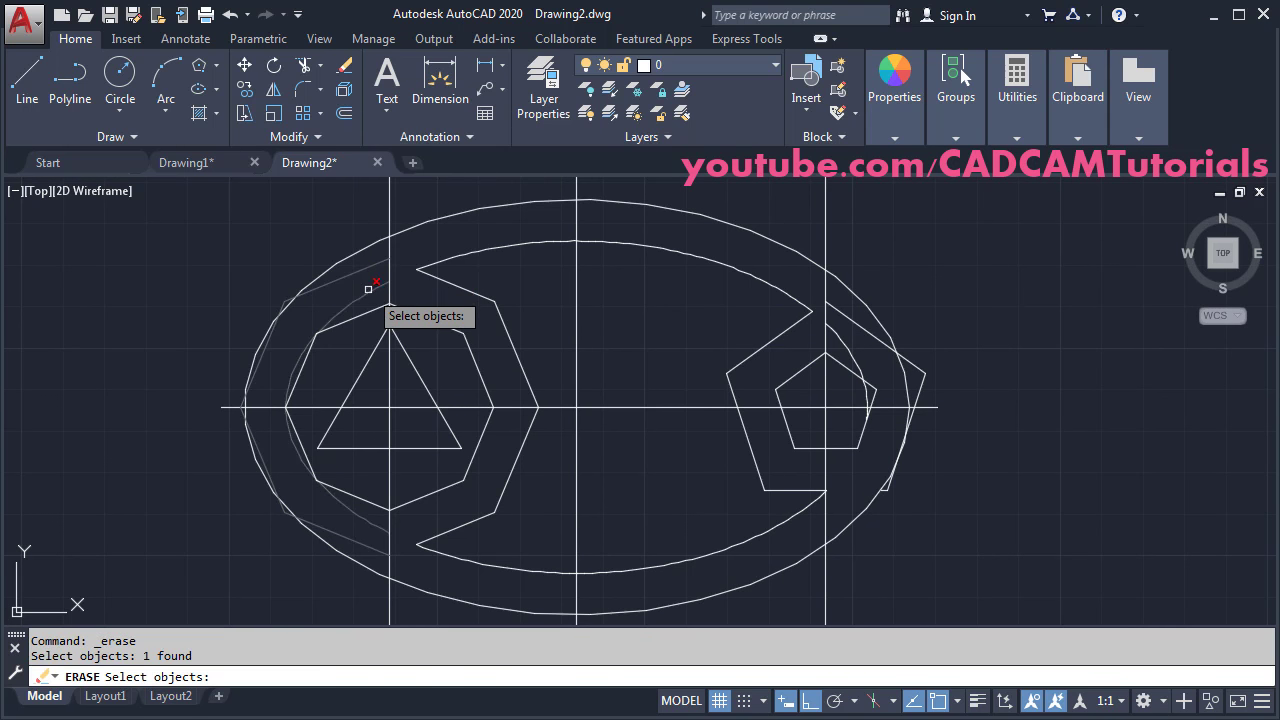
left_click(368, 288)
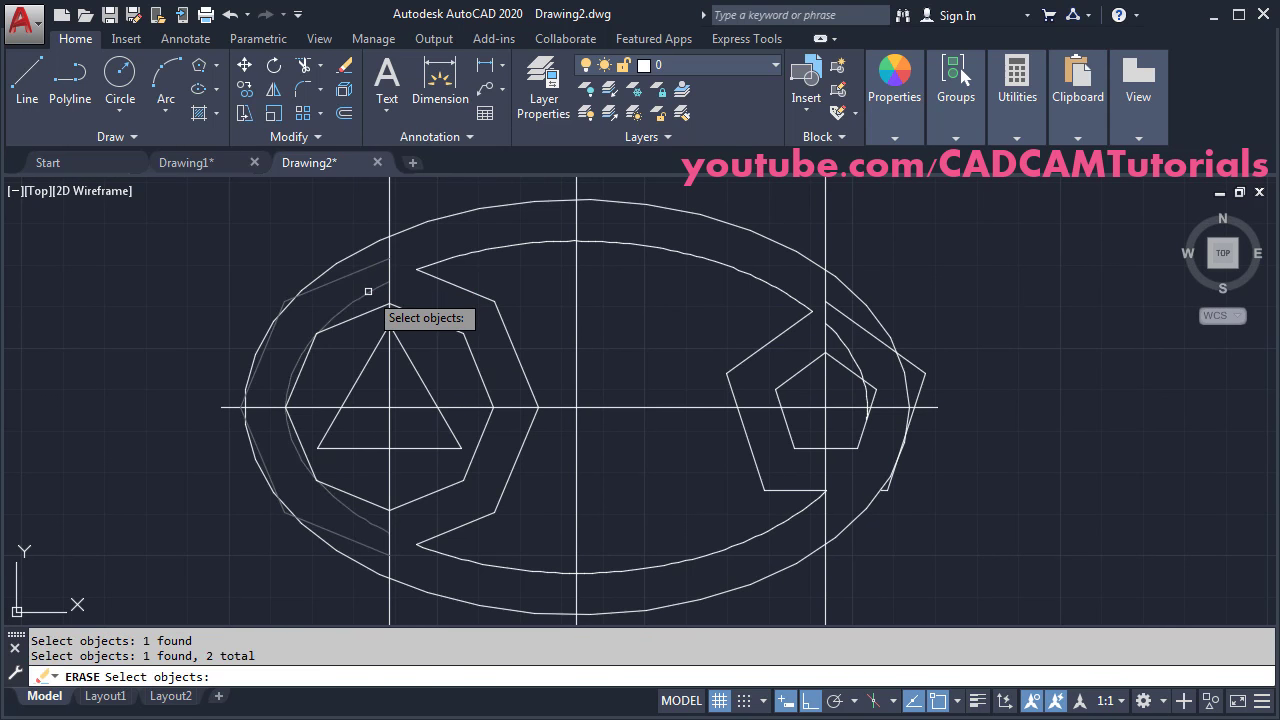
left_click(888, 489)
left_click(845, 340)
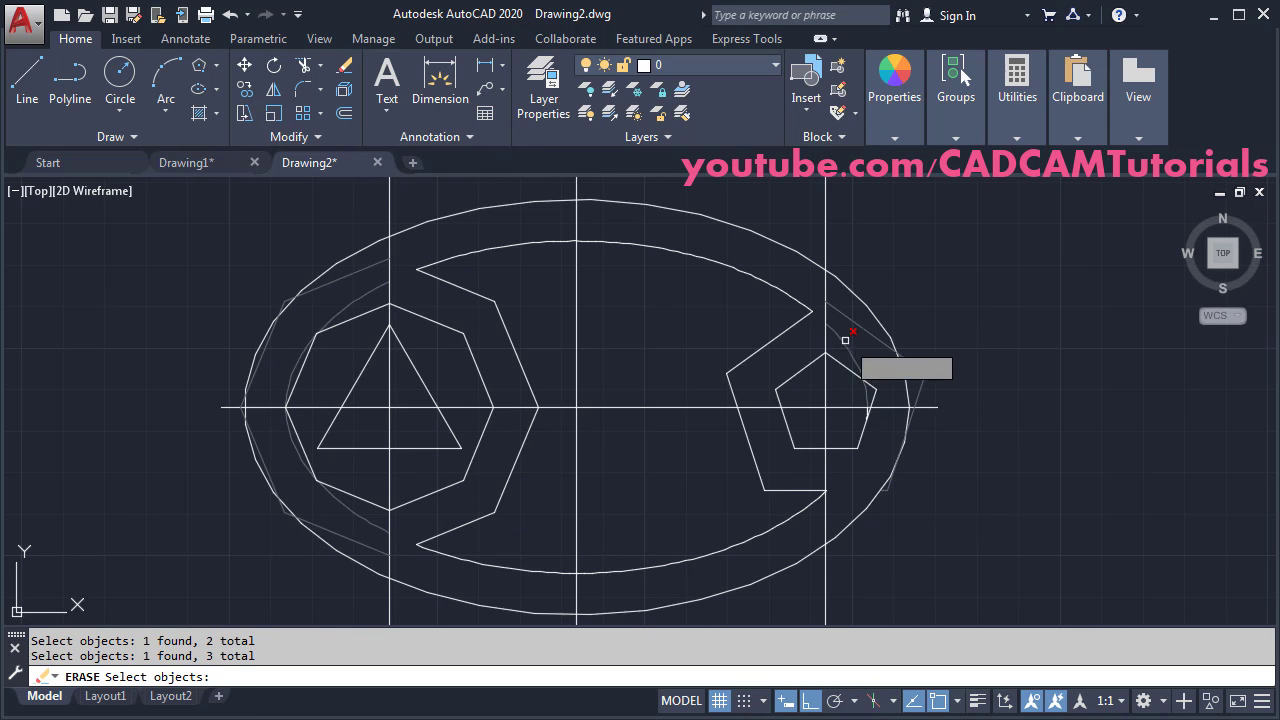
scroll(875, 407, "up", 5)
left_click(818, 390)
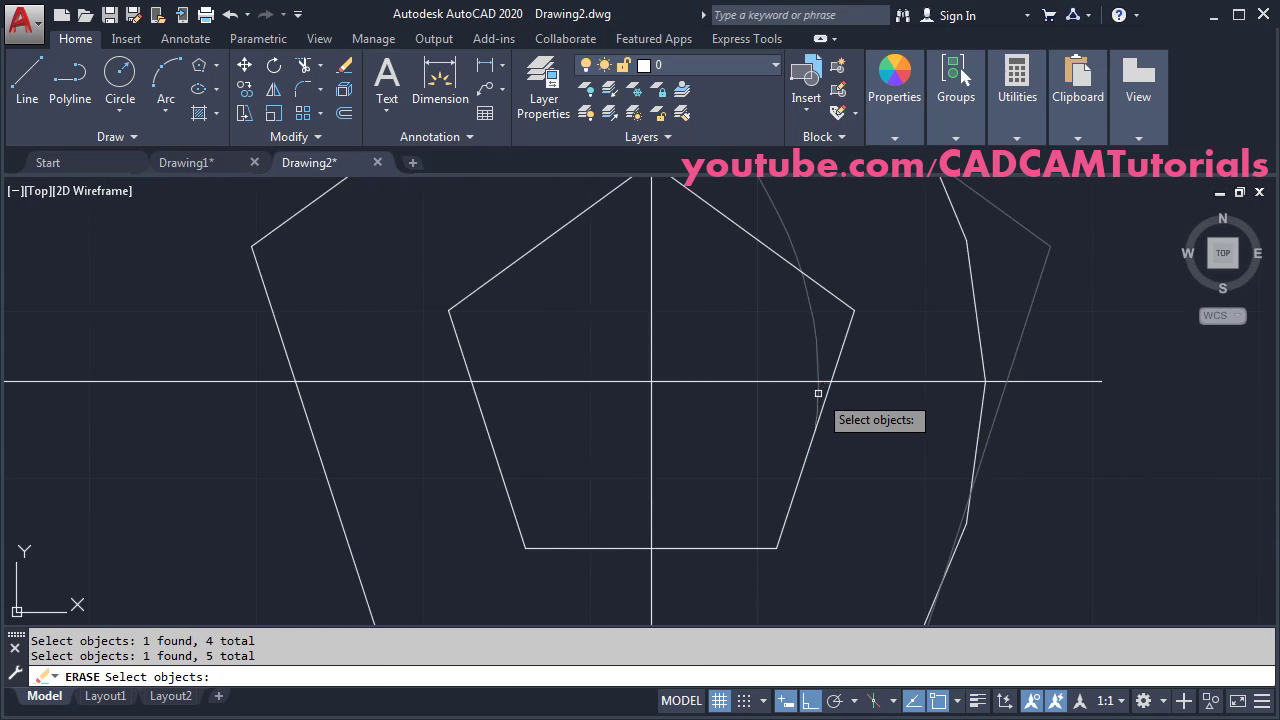
scroll(850, 384, "down", 5)
scroll(800, 355, "up", 4)
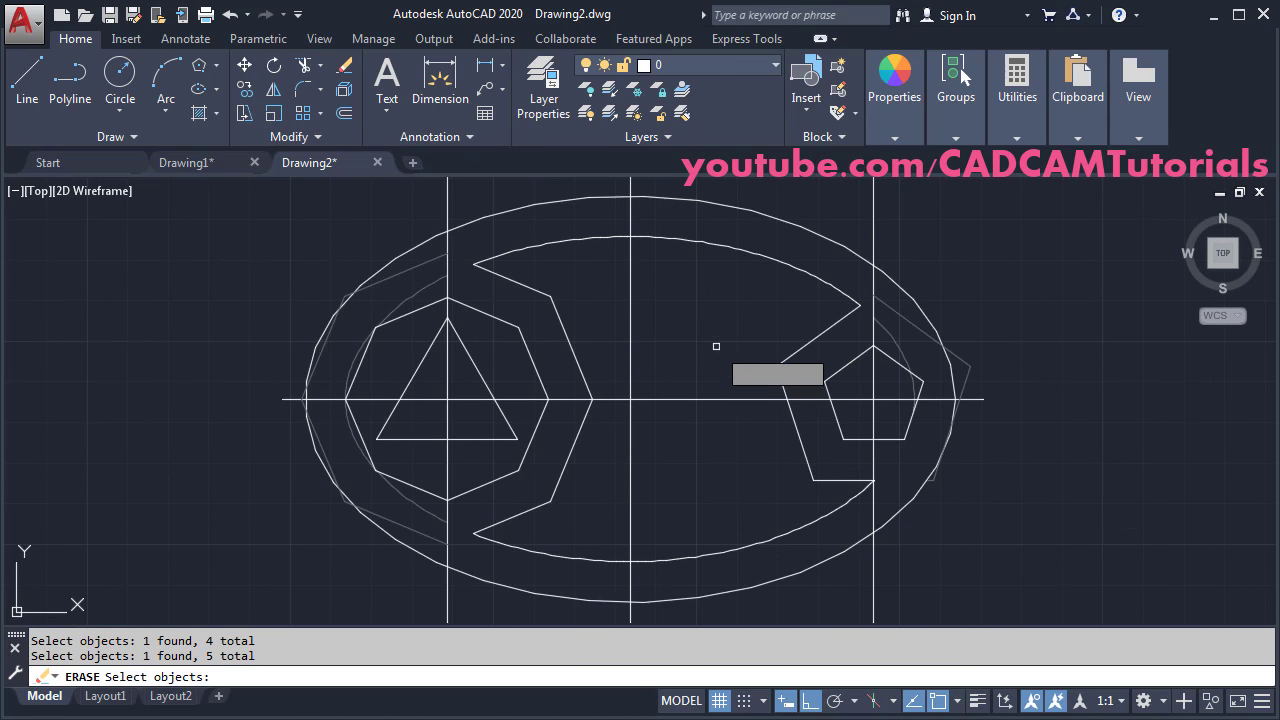
key("Return")
middle_click_drag(657, 377, 617, 367)
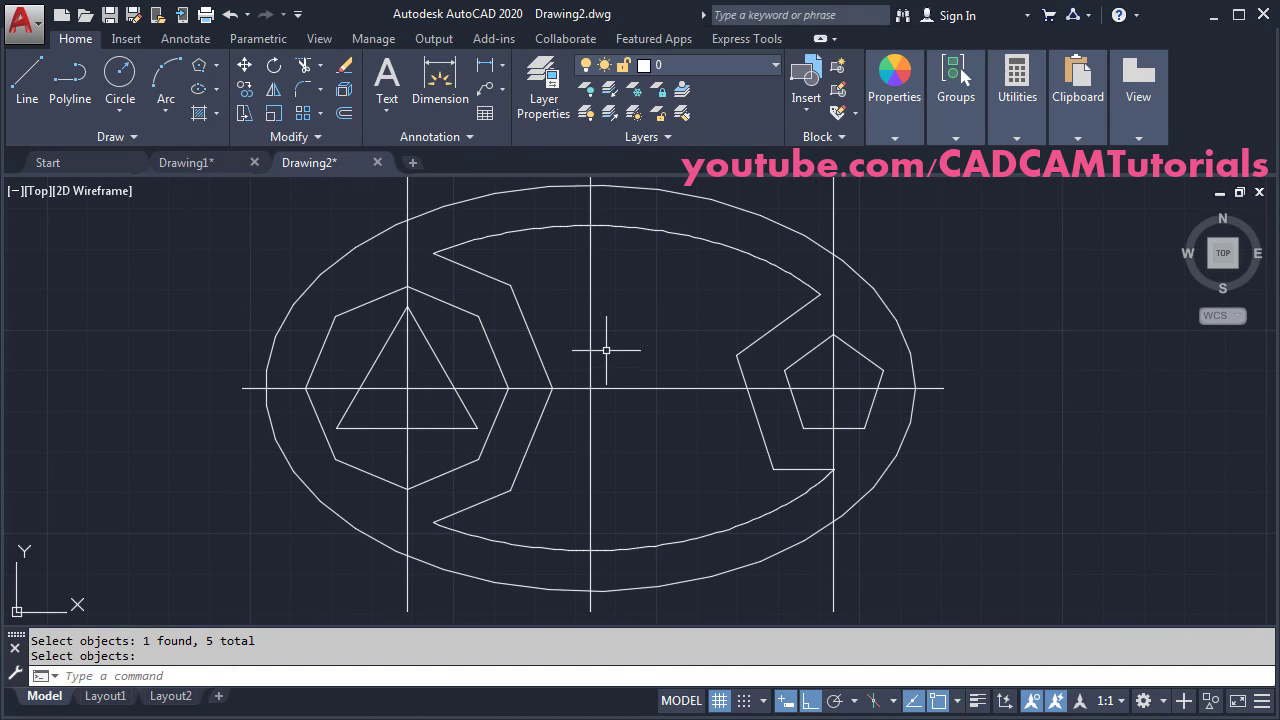
key("alt+Tab")
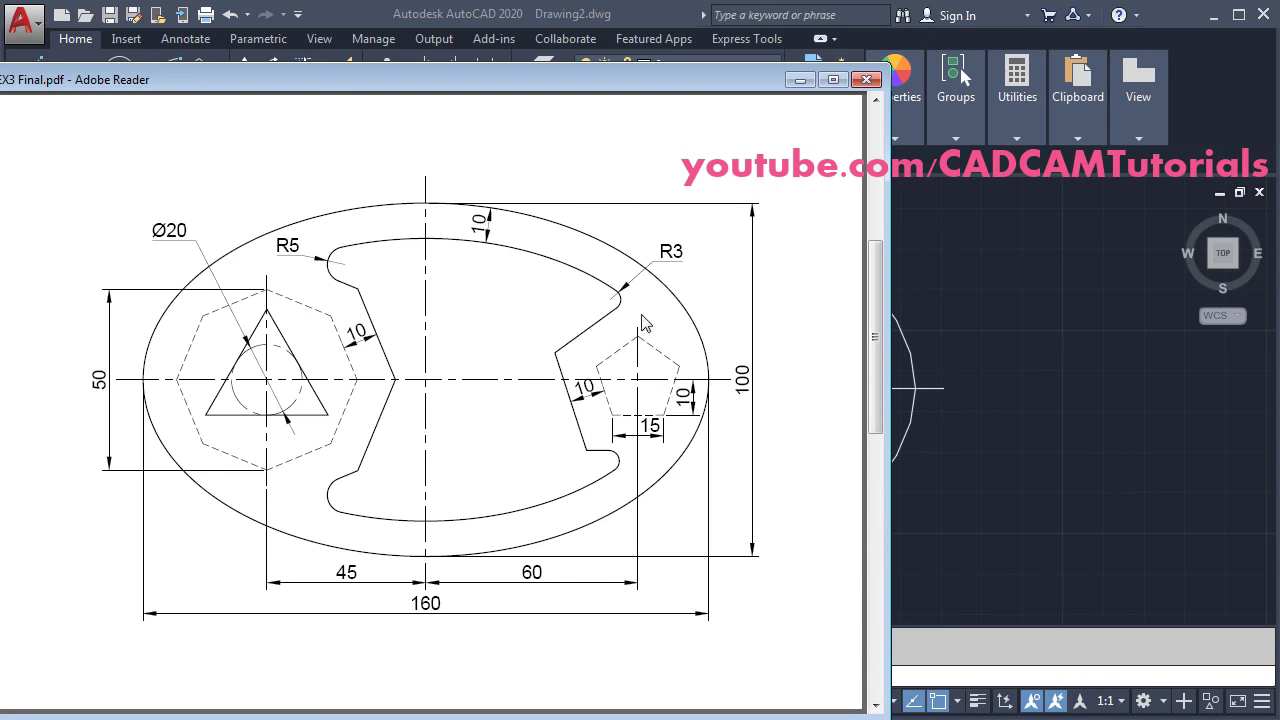
left_click(968, 316)
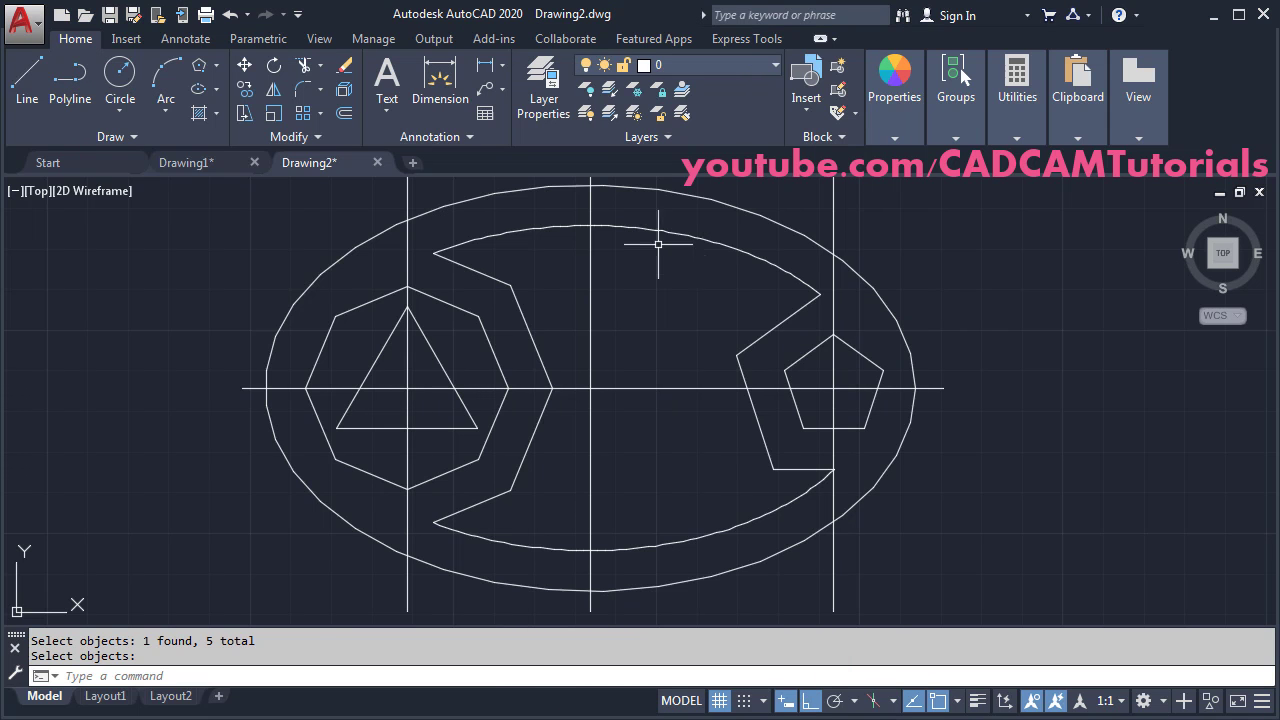
left_click(300, 90)
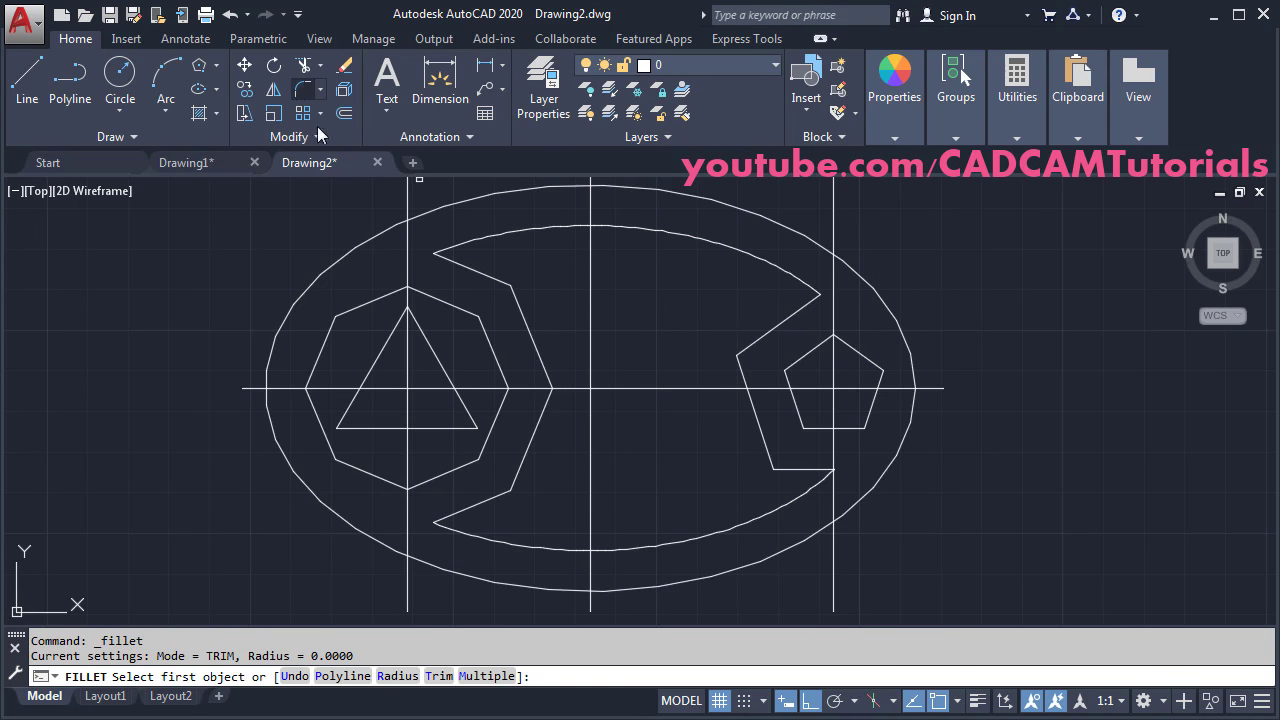
left_click(398, 676)
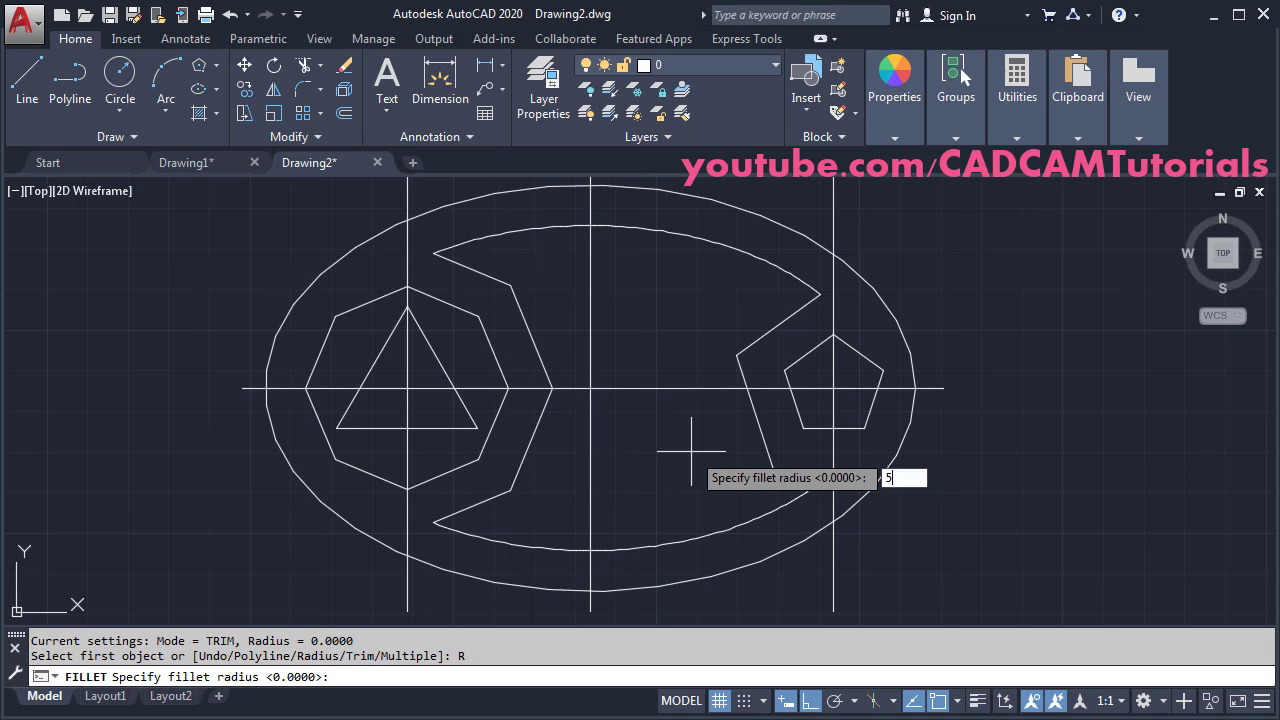
key("Return")
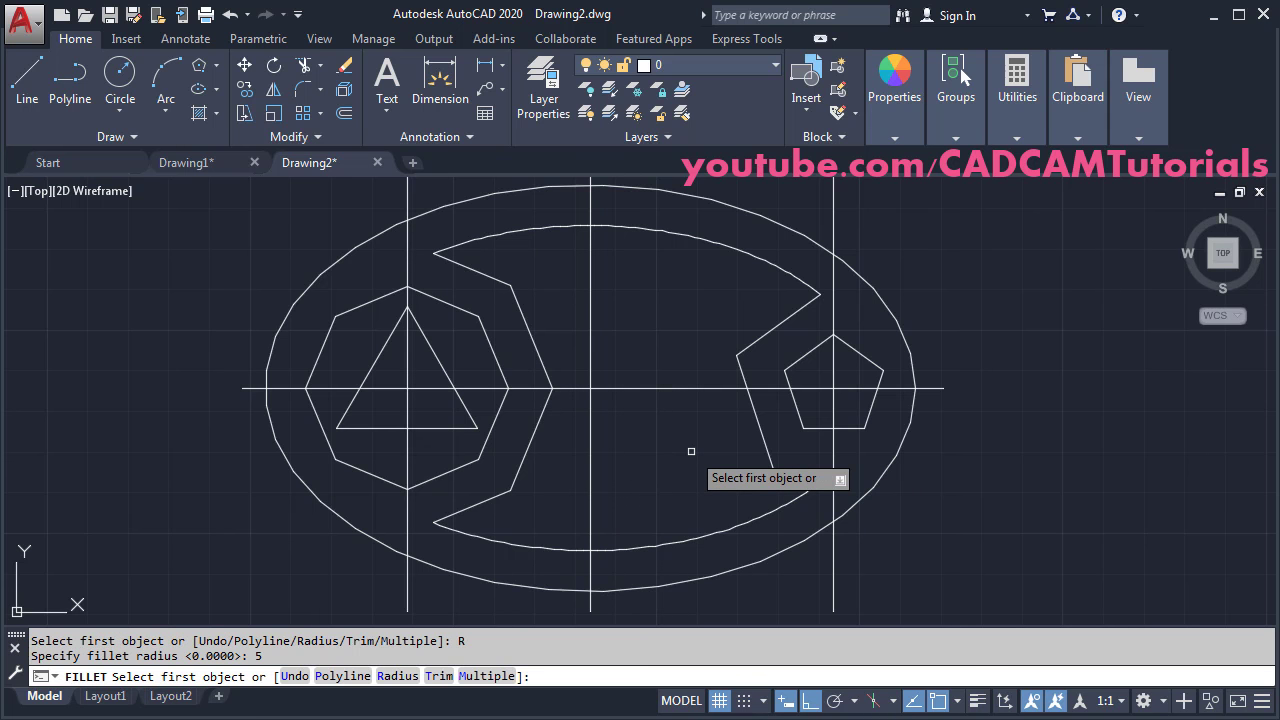
left_click(476, 677)
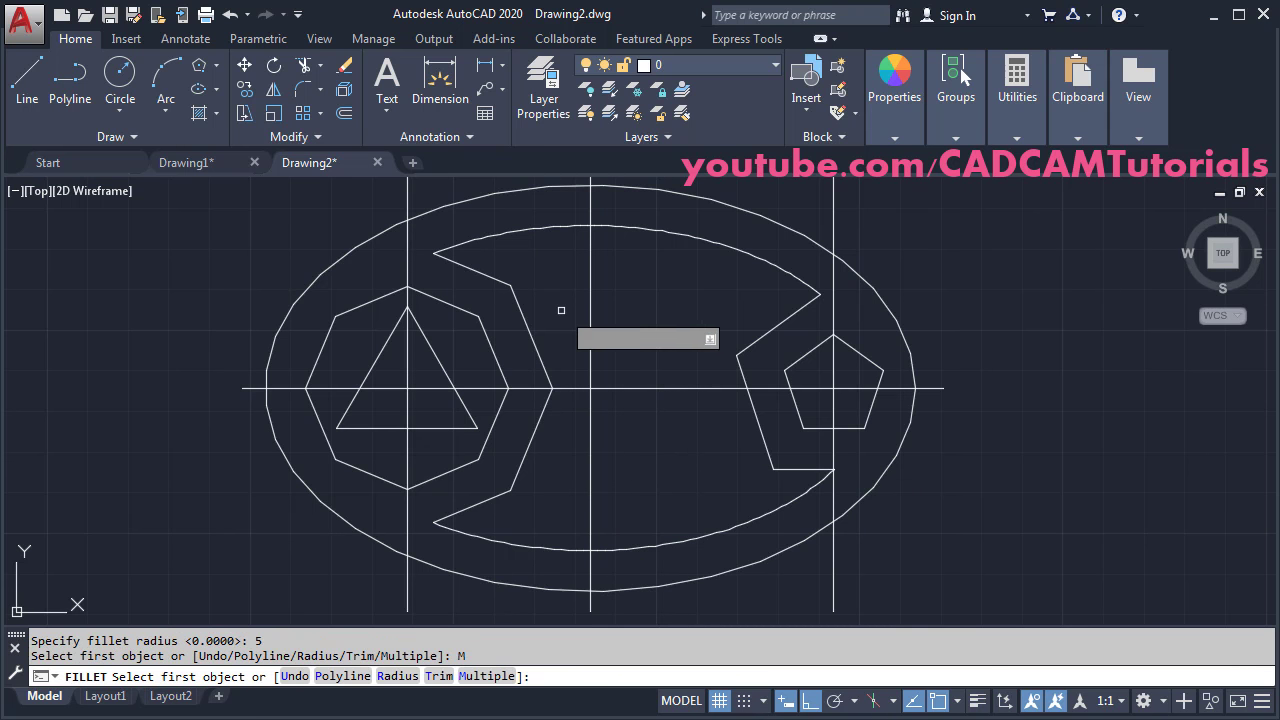
left_click(476, 274)
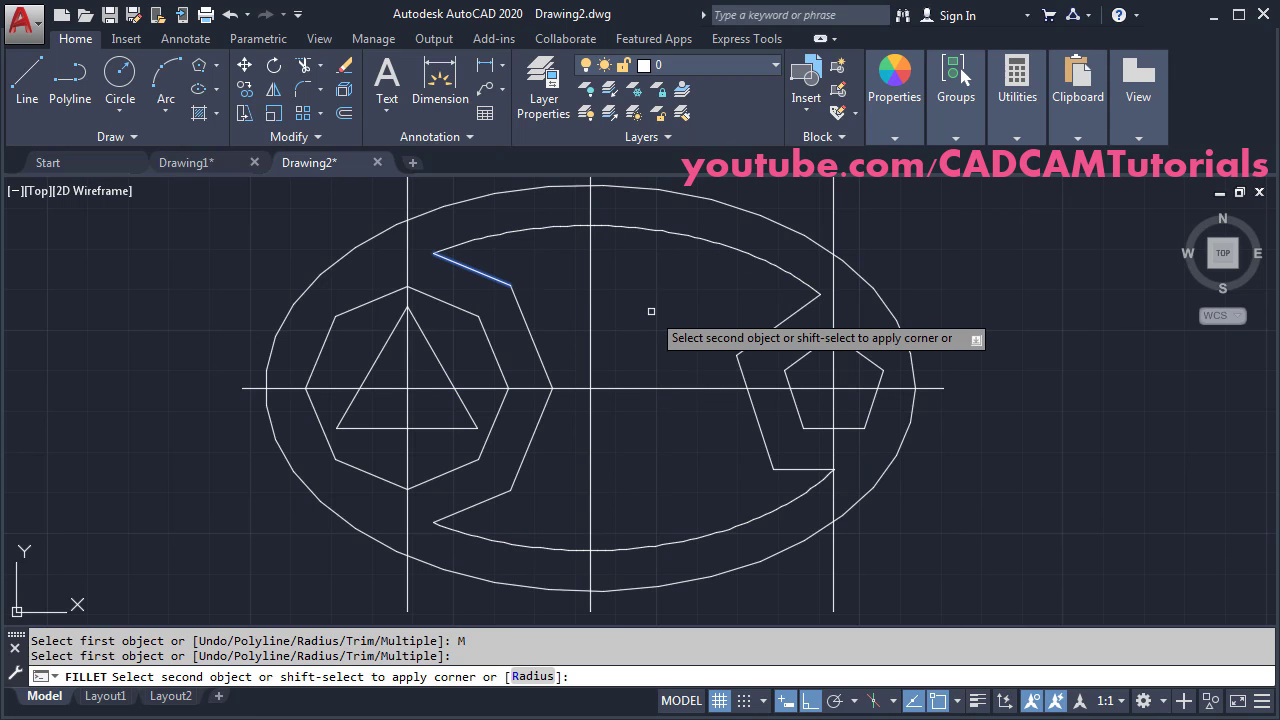
key("Escape")
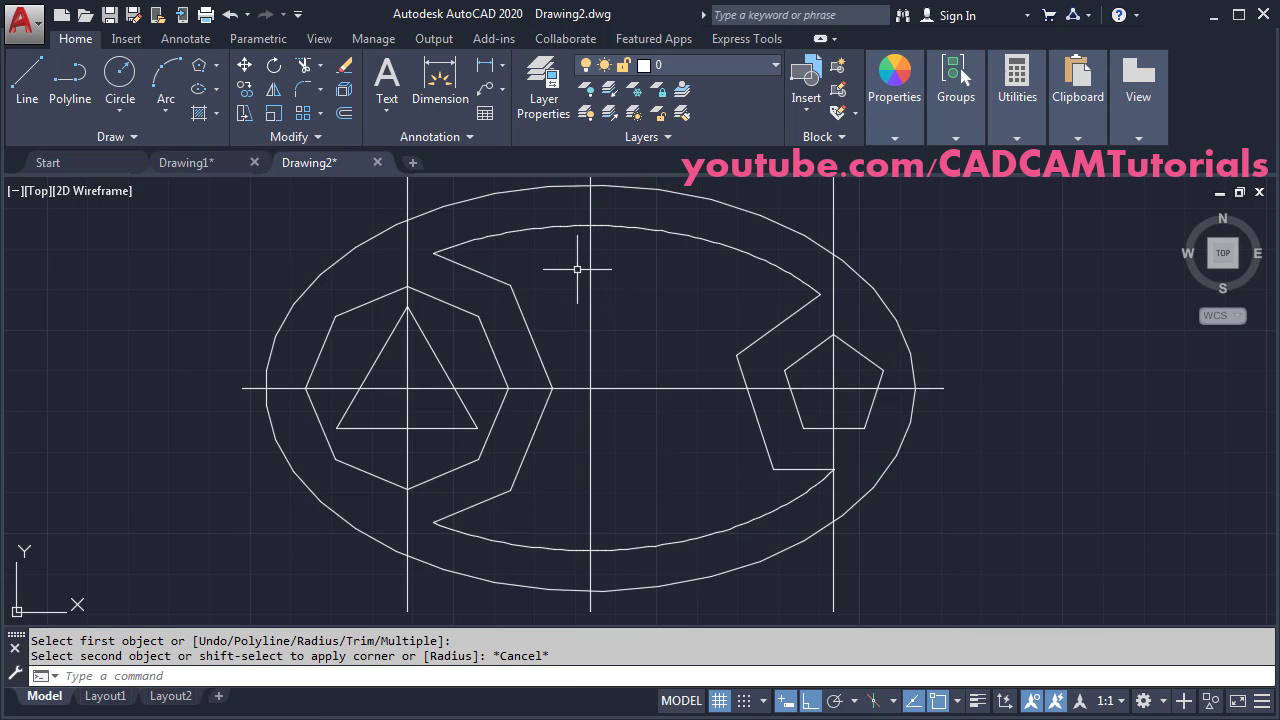
- Explode the left and right zigzag polylines into separate lines
left_click(344, 91)
left_click(522, 319)
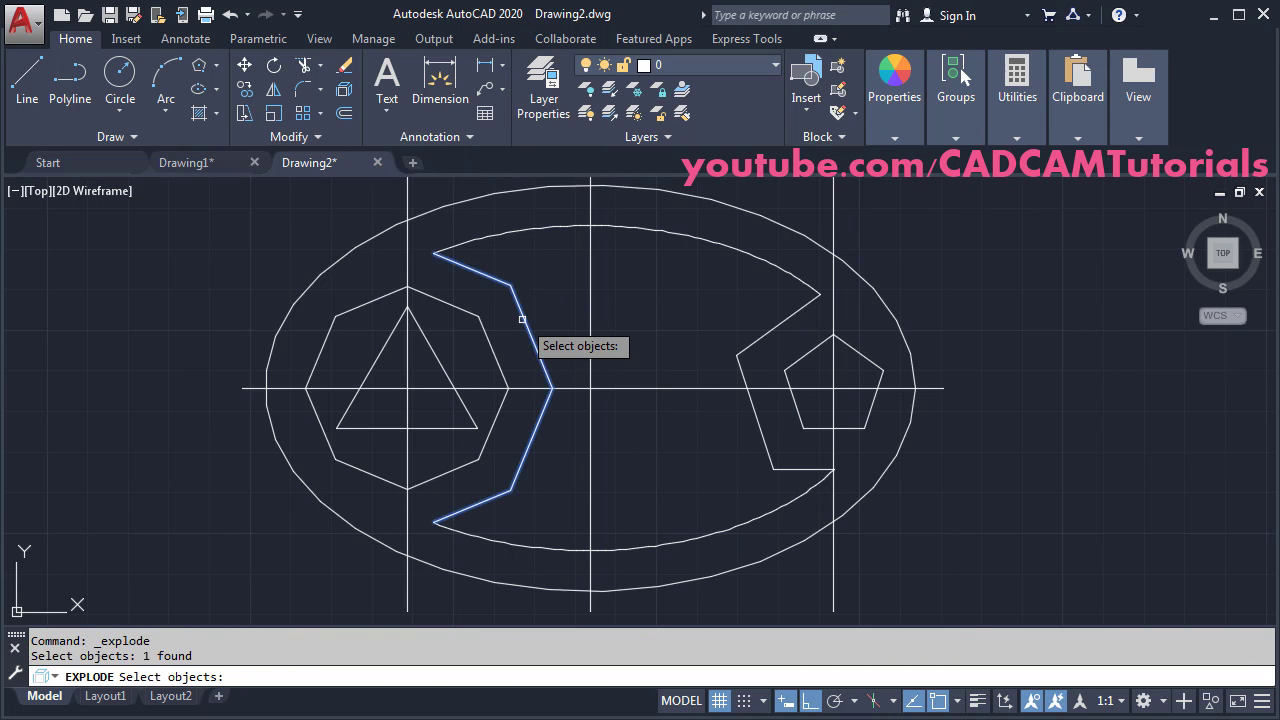
left_click(751, 346)
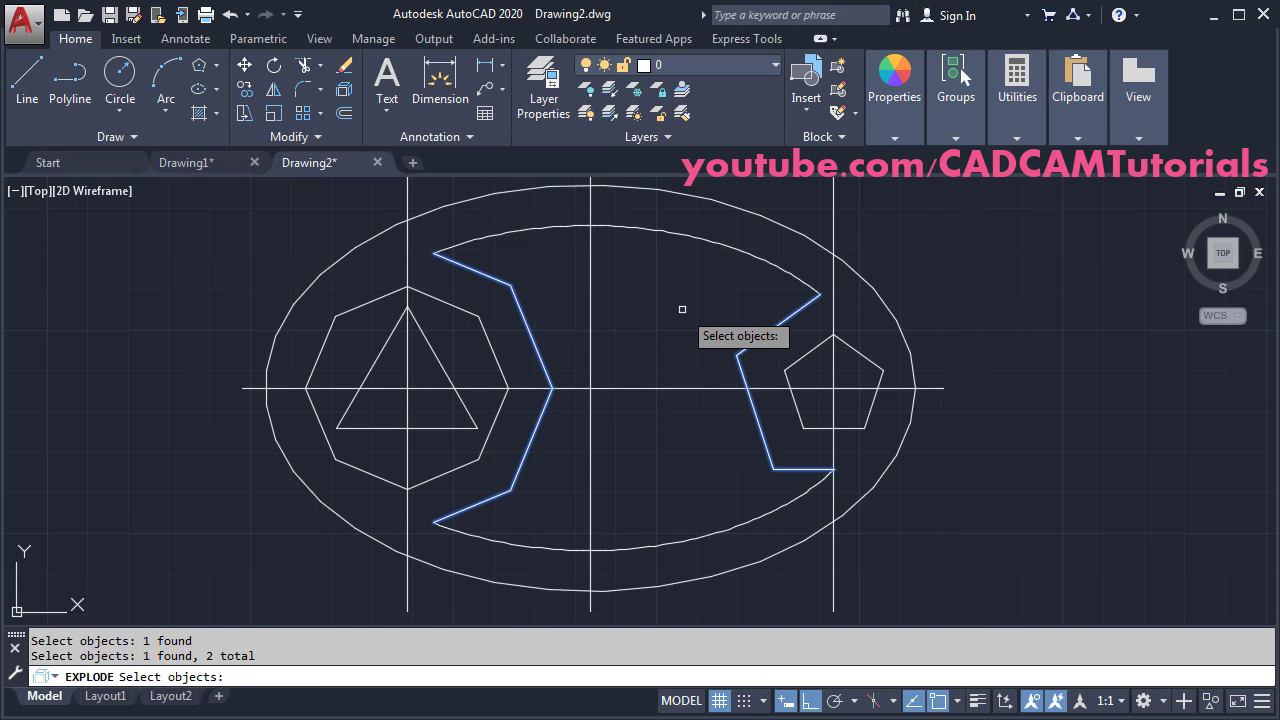
key("Return")
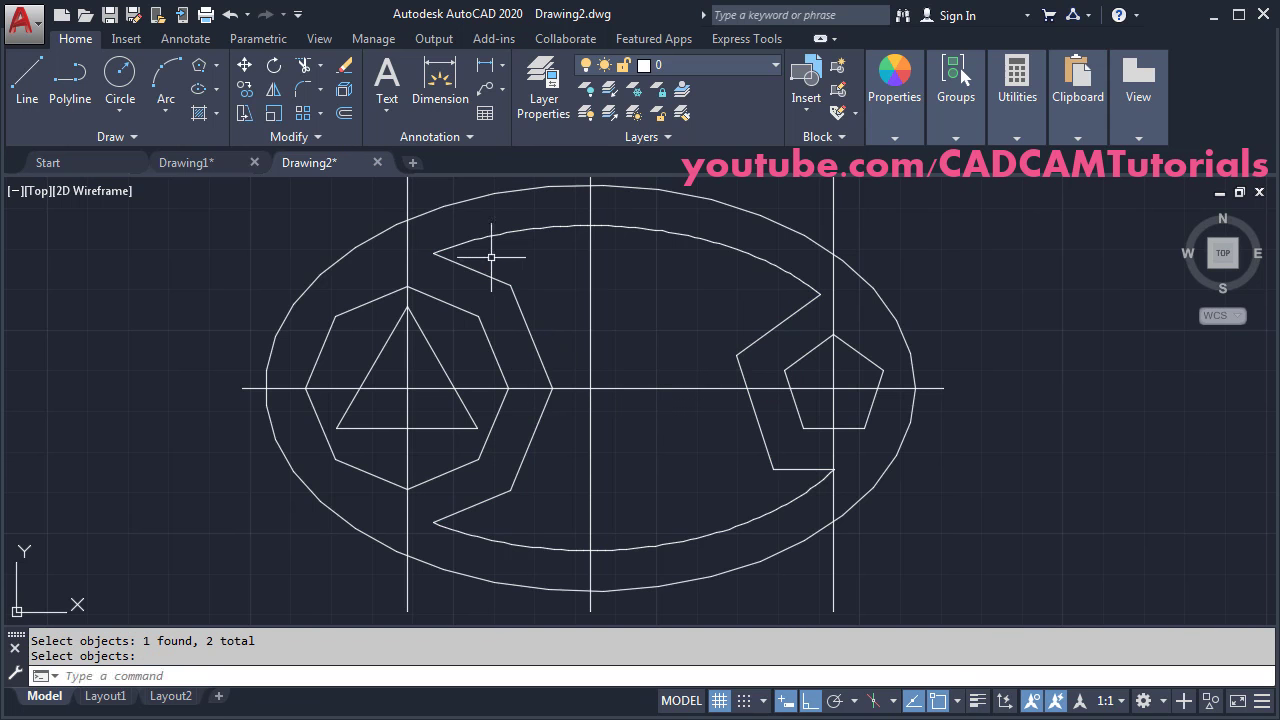
- Fillet the upper and lower left corners of the cutout into the inner arc
left_click(297, 93)
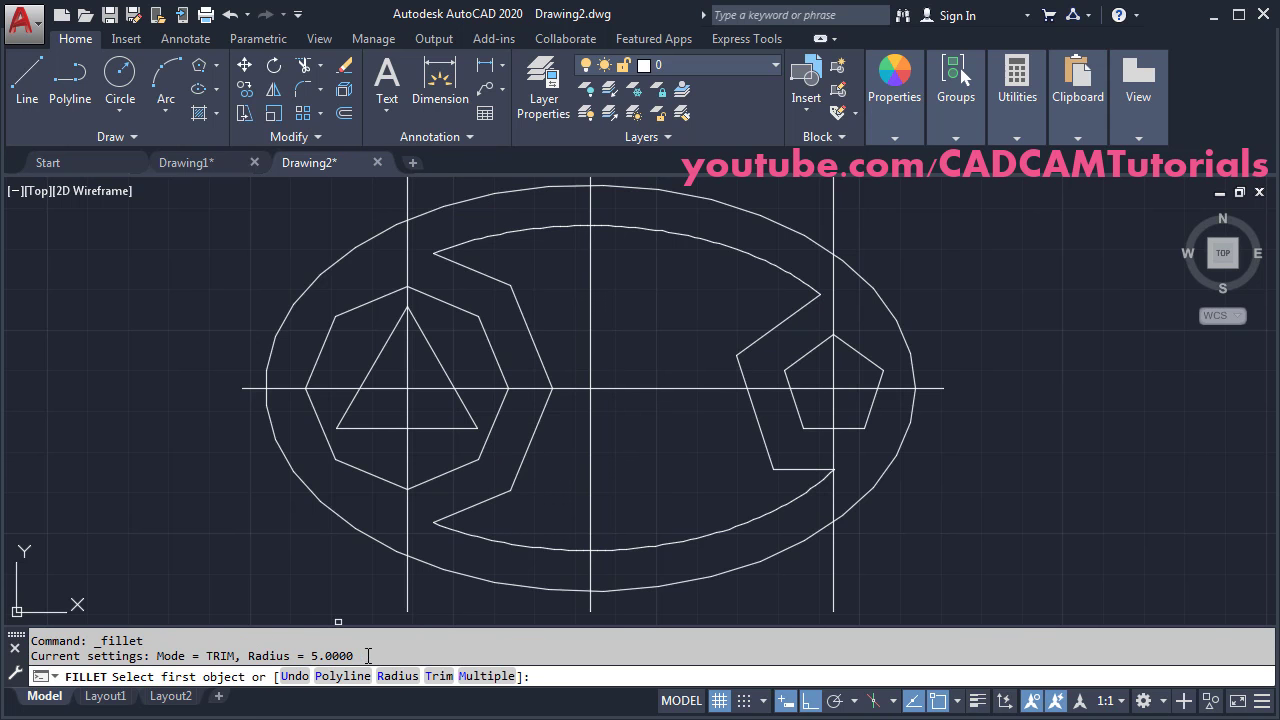
left_click(487, 676)
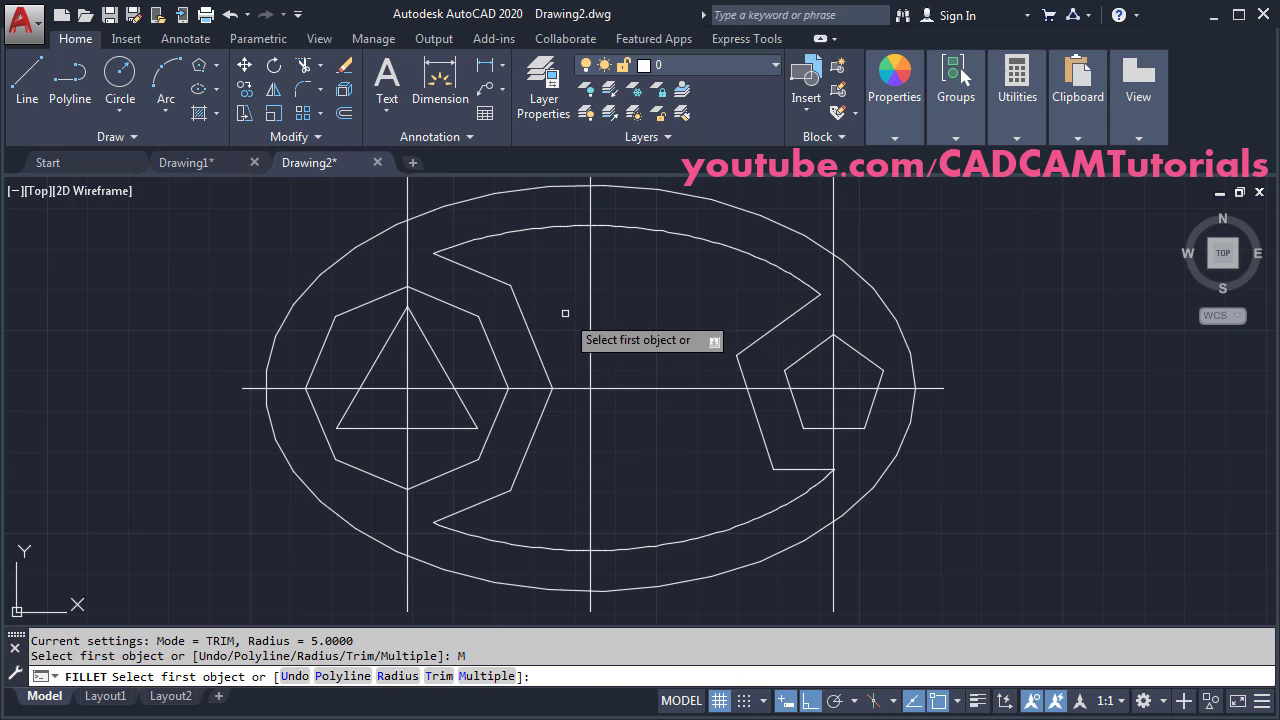
left_click(480, 272)
left_click(498, 235)
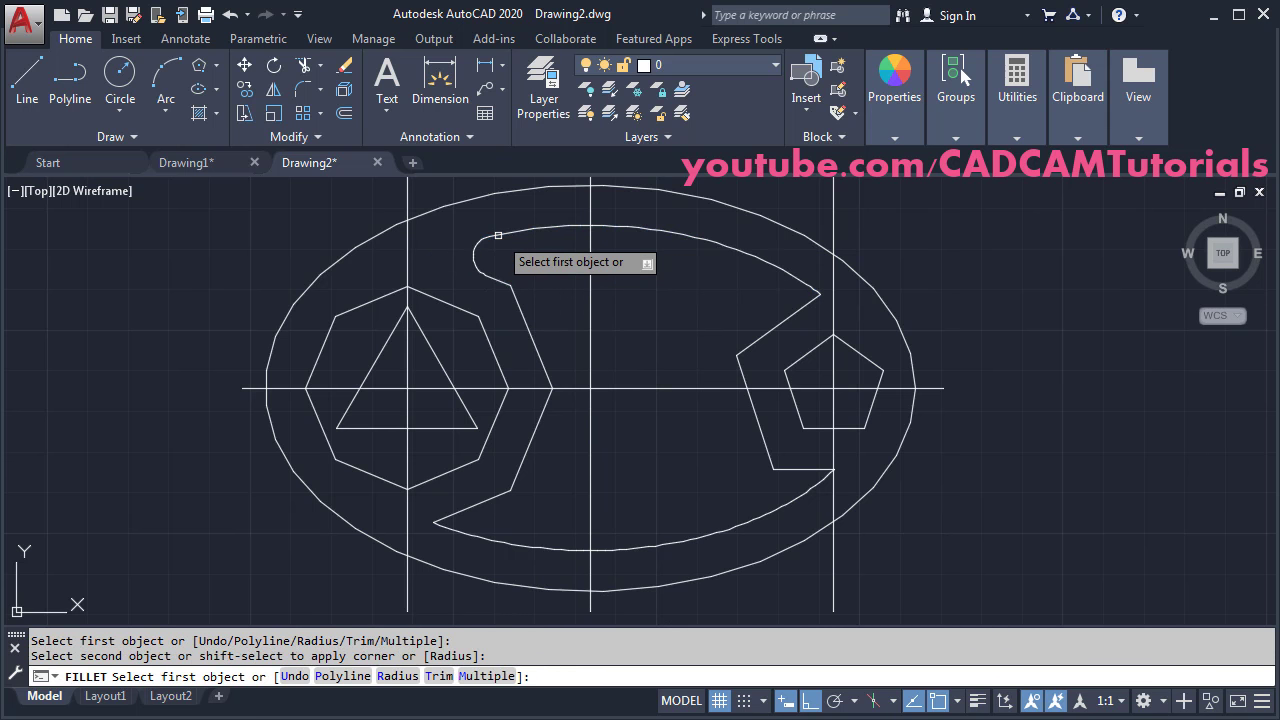
left_click(473, 505)
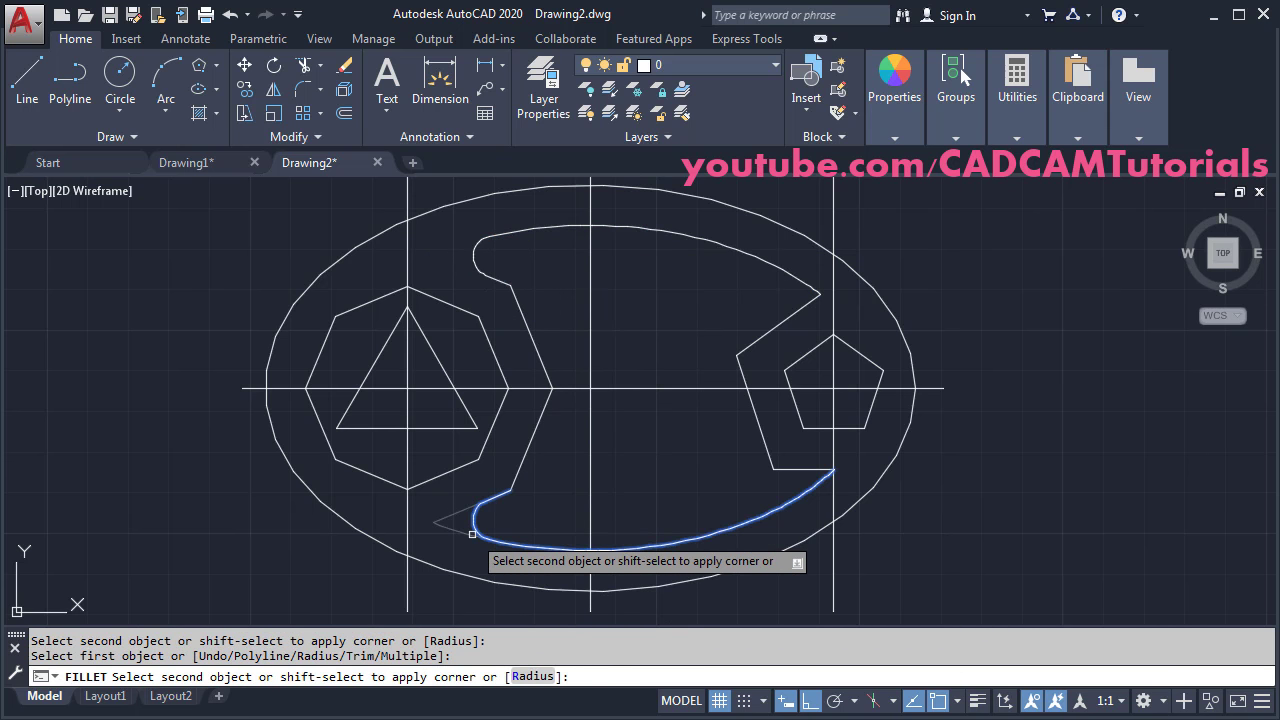
left_click(473, 534)
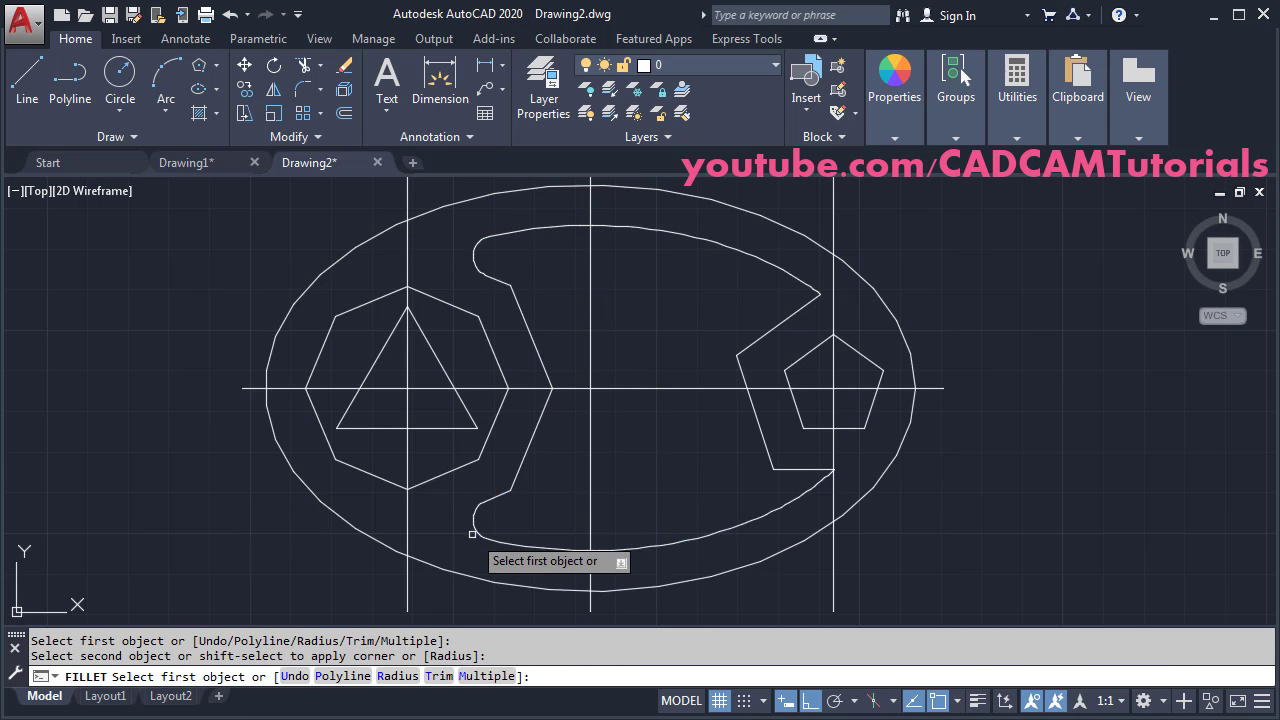
- Fillet the two right corners beside the pentagon with radius 3
left_click(396, 677)
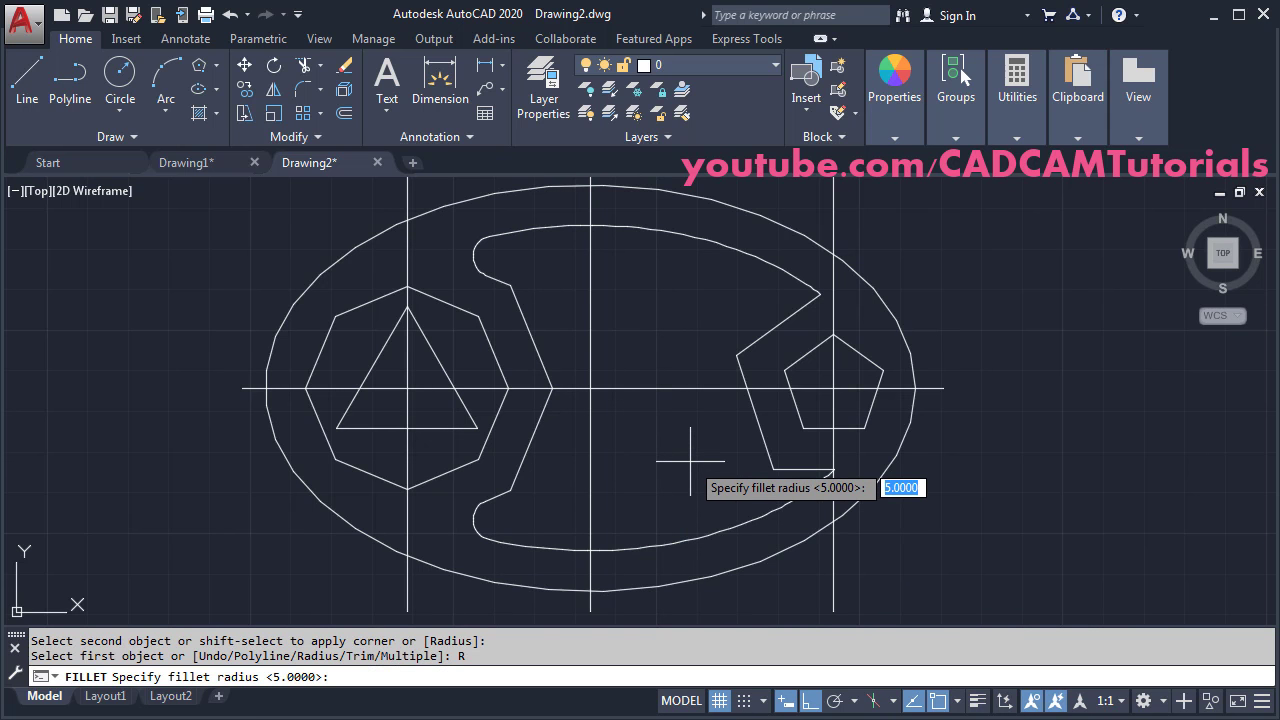
key("Return")
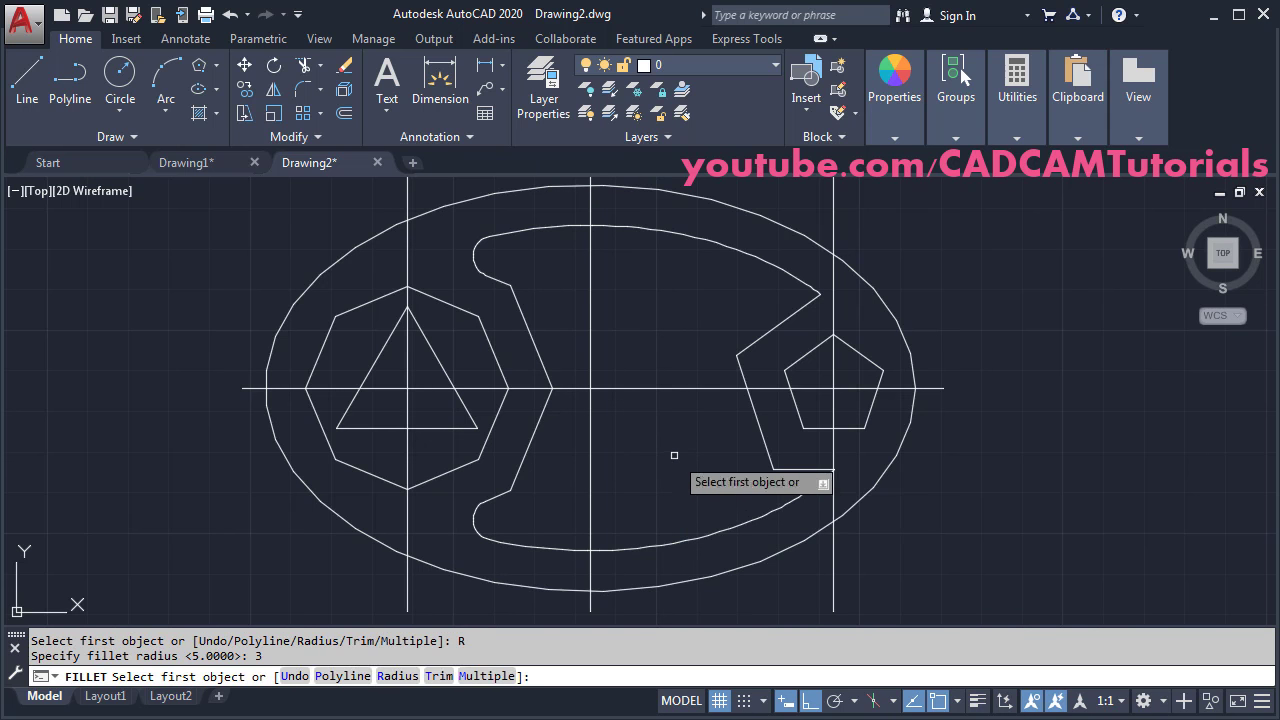
left_click(486, 677)
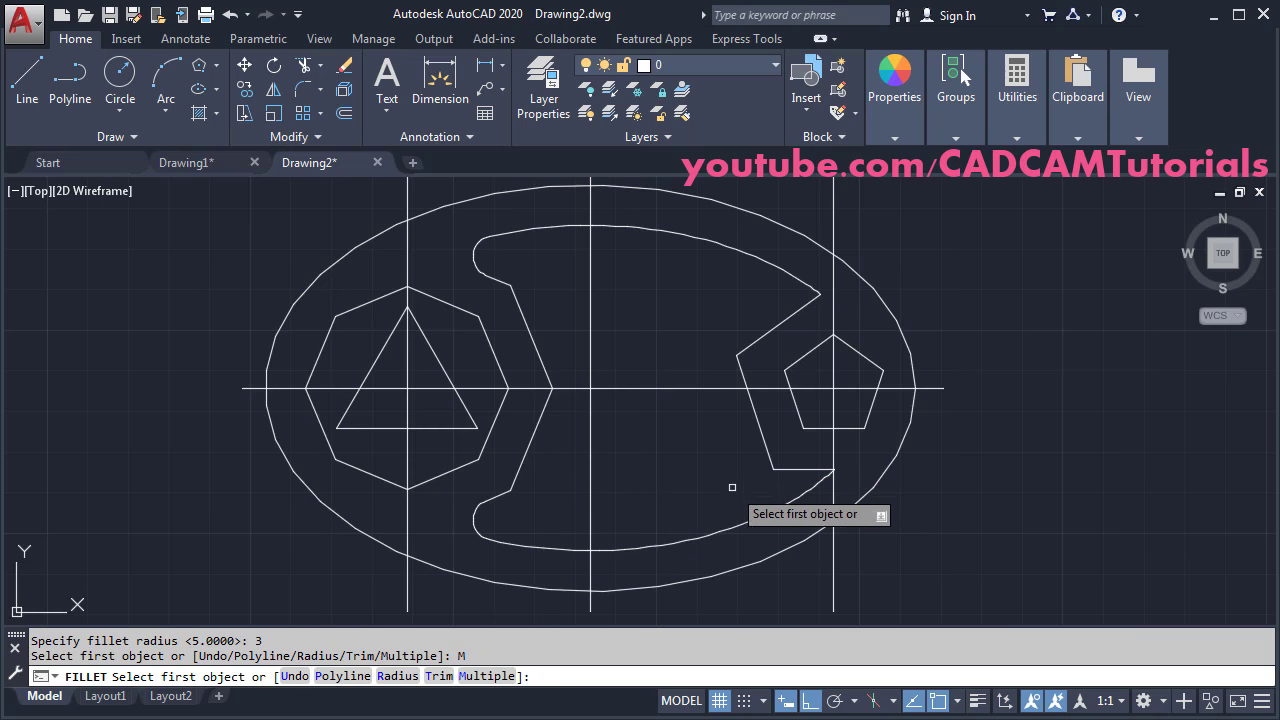
left_click(799, 495)
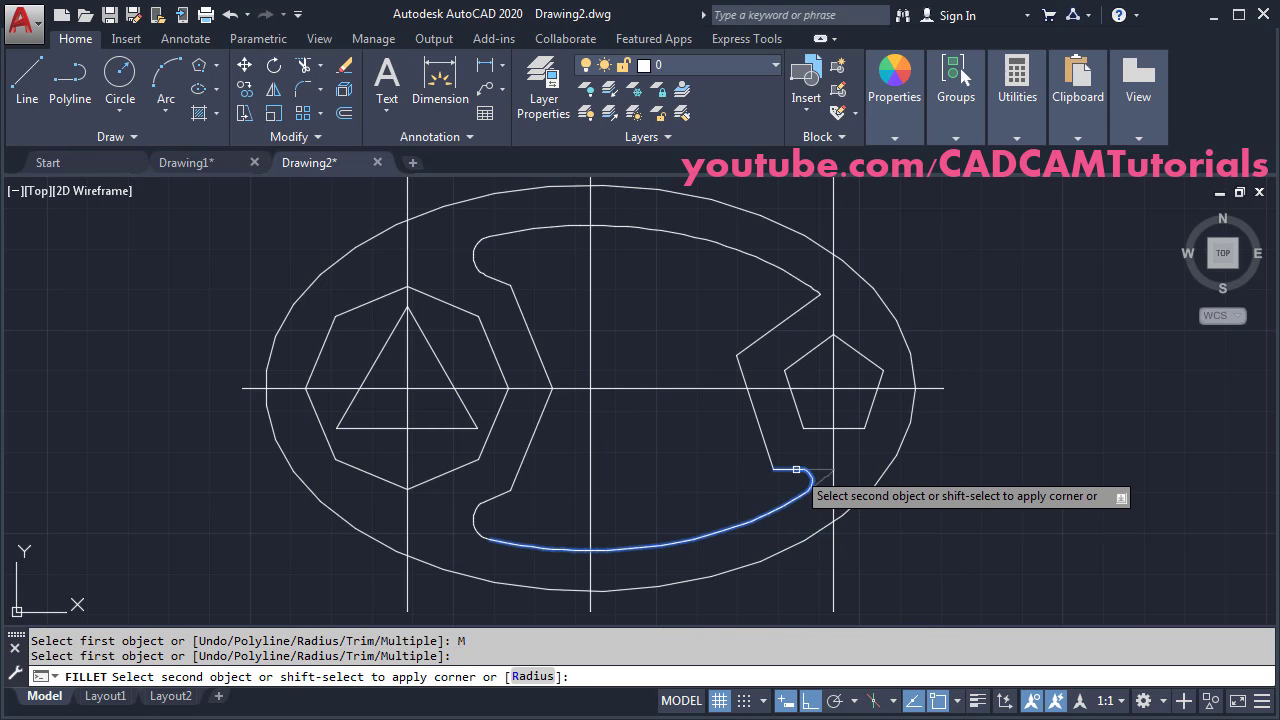
left_click(810, 469)
left_click(798, 310)
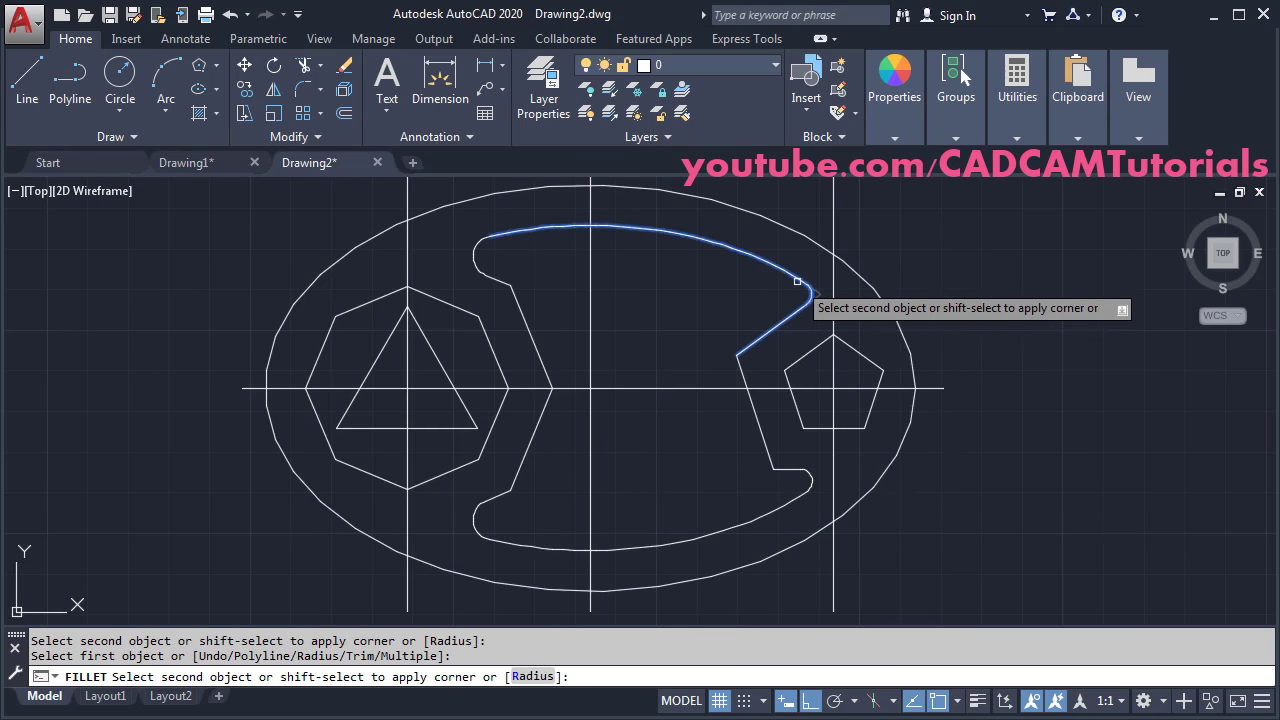
left_click(808, 290)
key("Return")
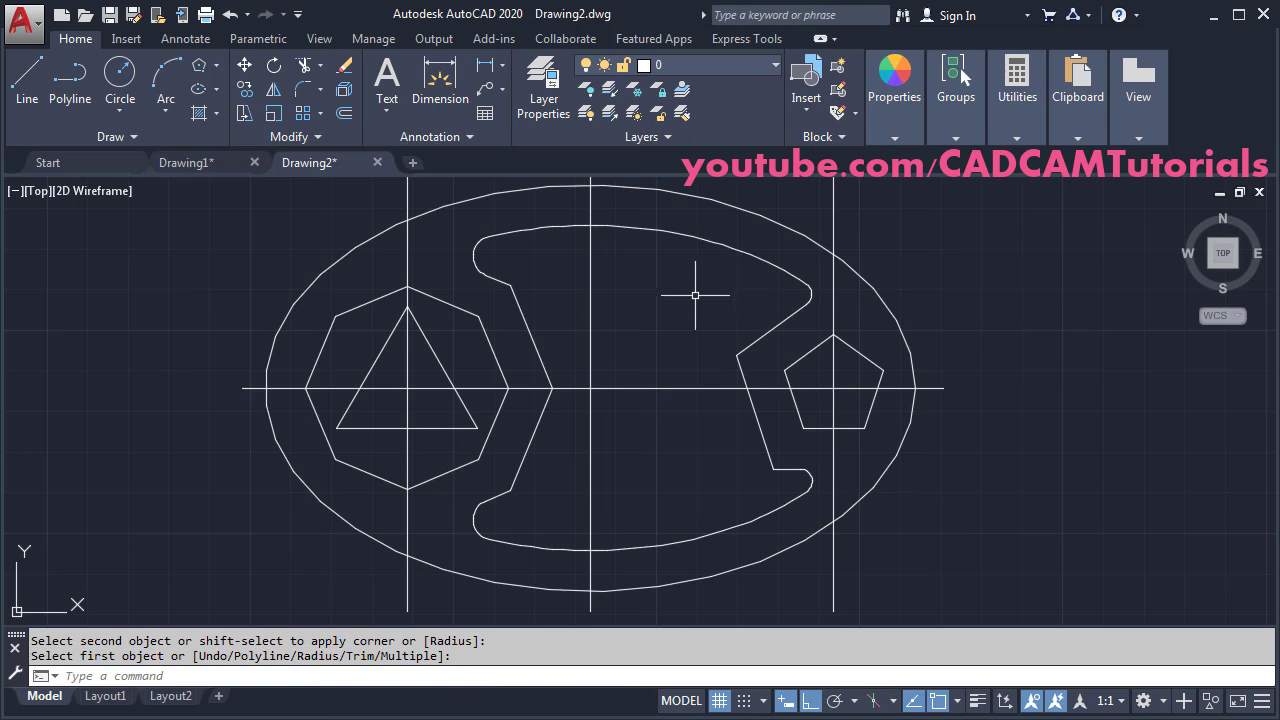
scroll(694, 289, "down", 2)
middle_click_drag(765, 372, 751, 378)
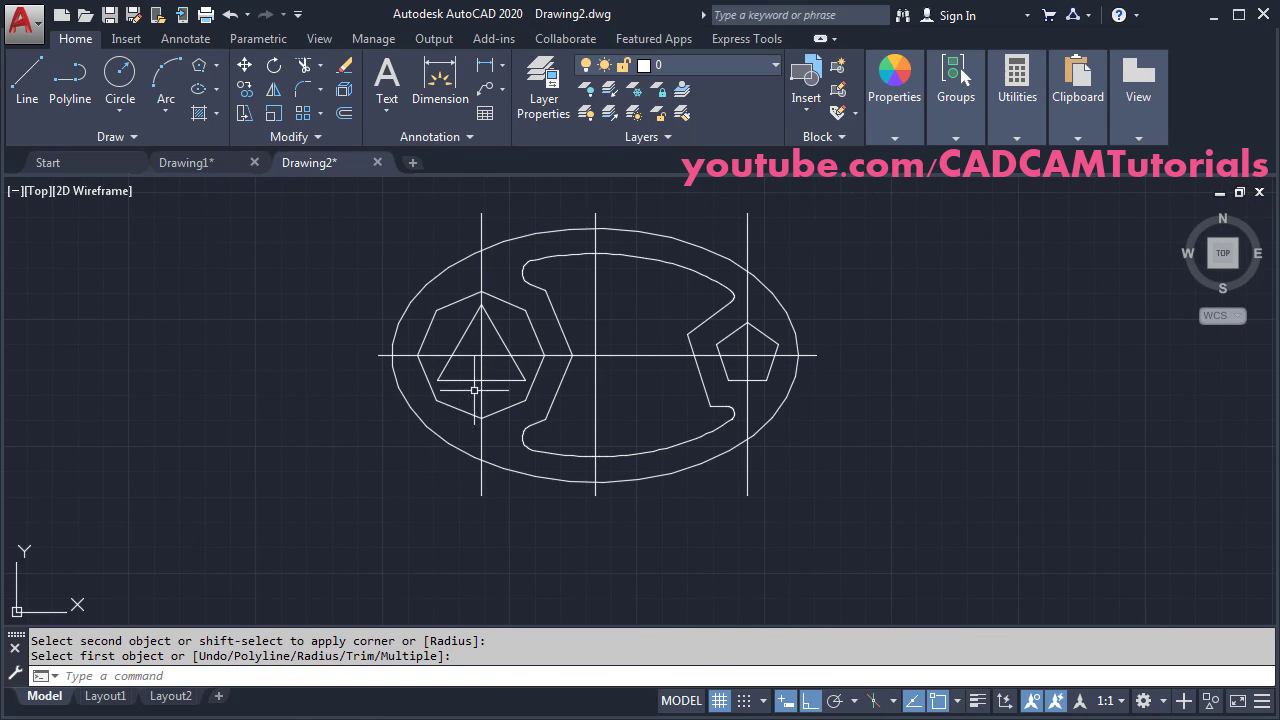
- Change layer 0's colour to index colour 140 from the Layer dropdown
left_click(681, 64)
left_click(653, 90)
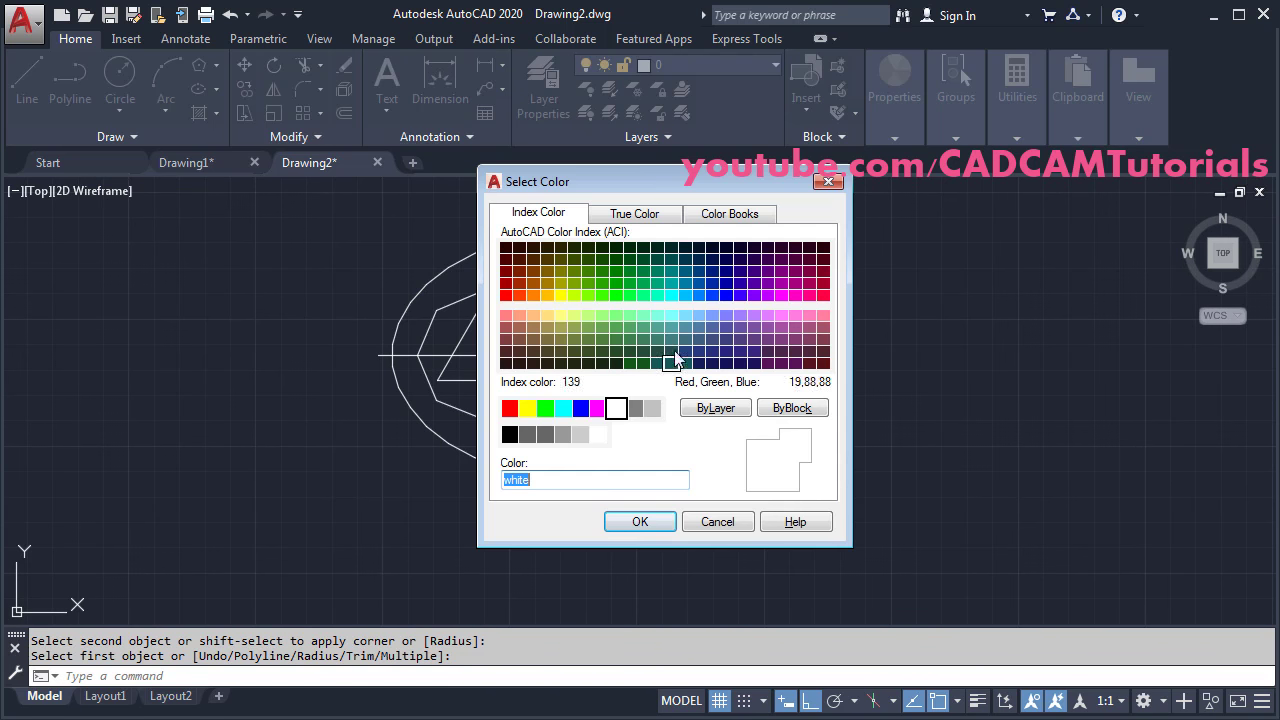
left_click(688, 296)
left_click(655, 521)
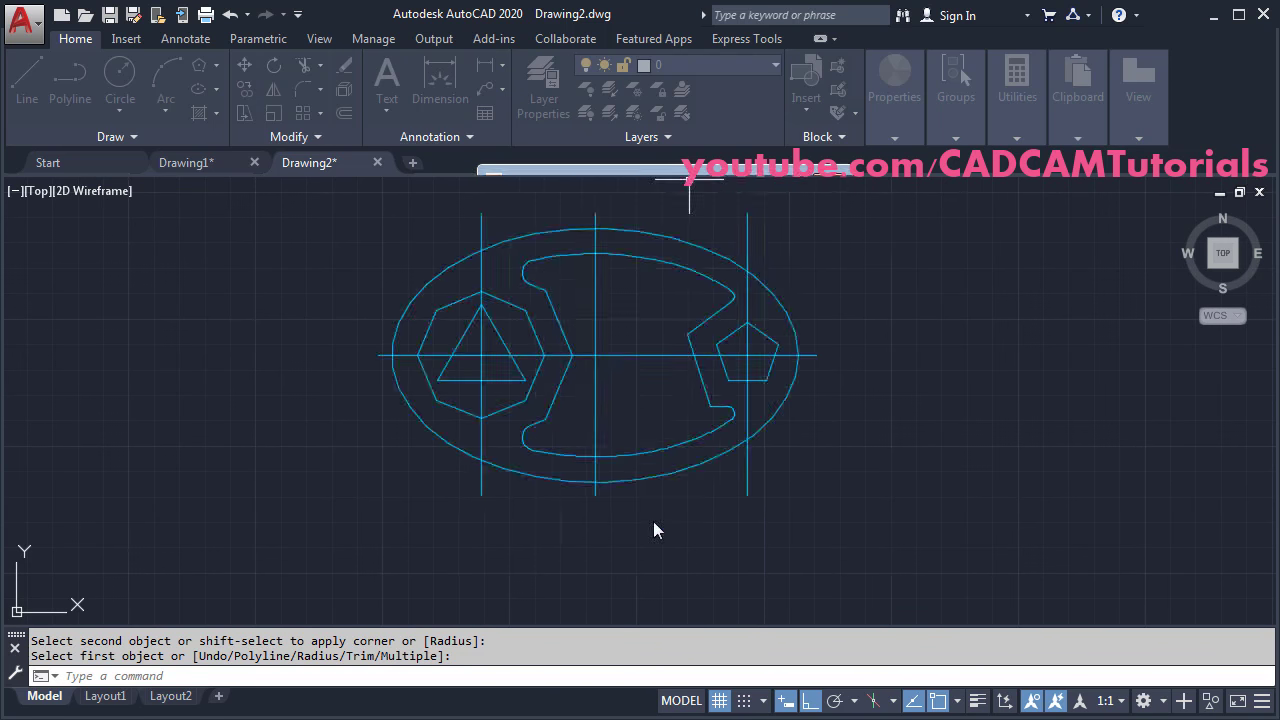
middle_click_drag(621, 404, 618, 442)
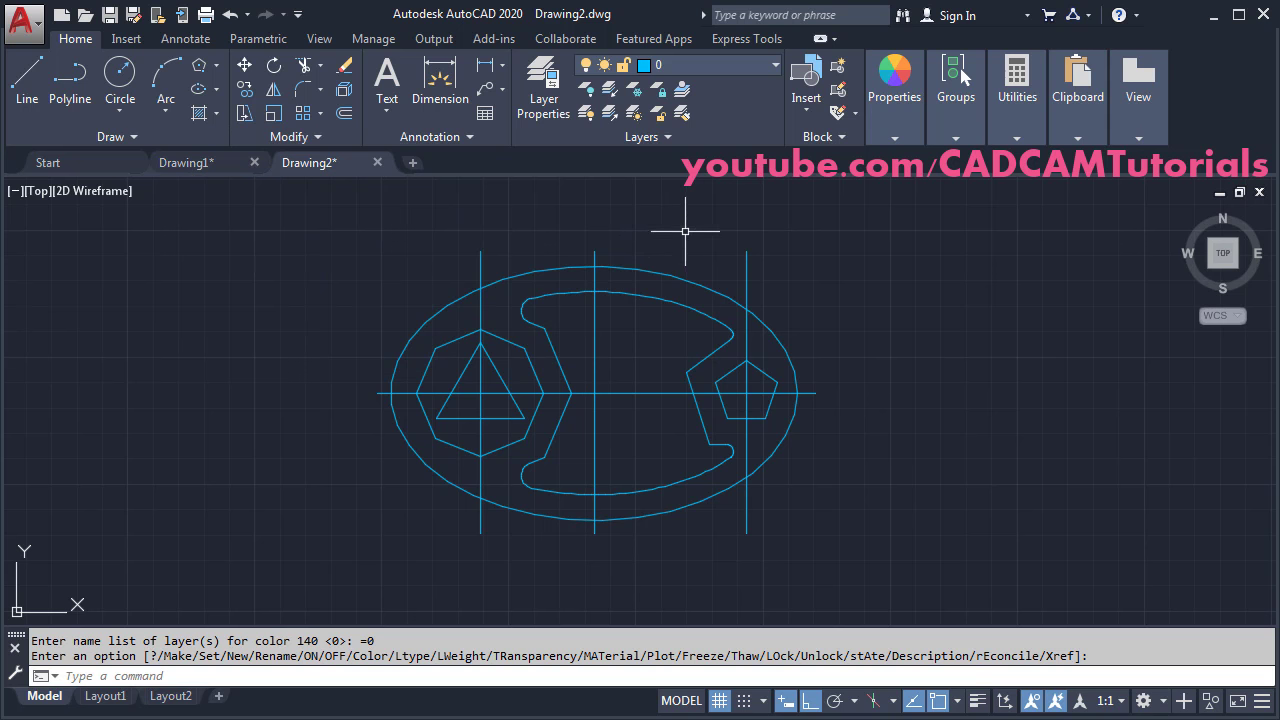
- Drag the Center layer from Drawing1.dwg's Layers in DesignCenter (DC) into Drawing2
type("DC")
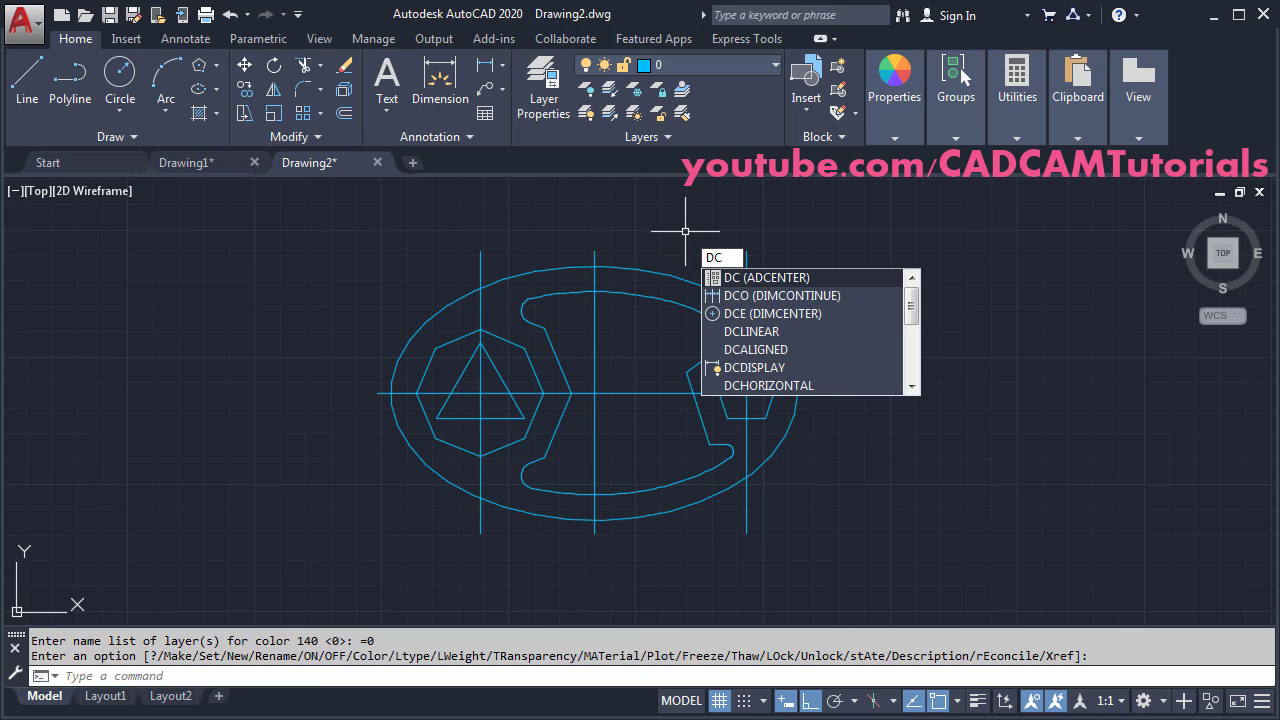
key("Return")
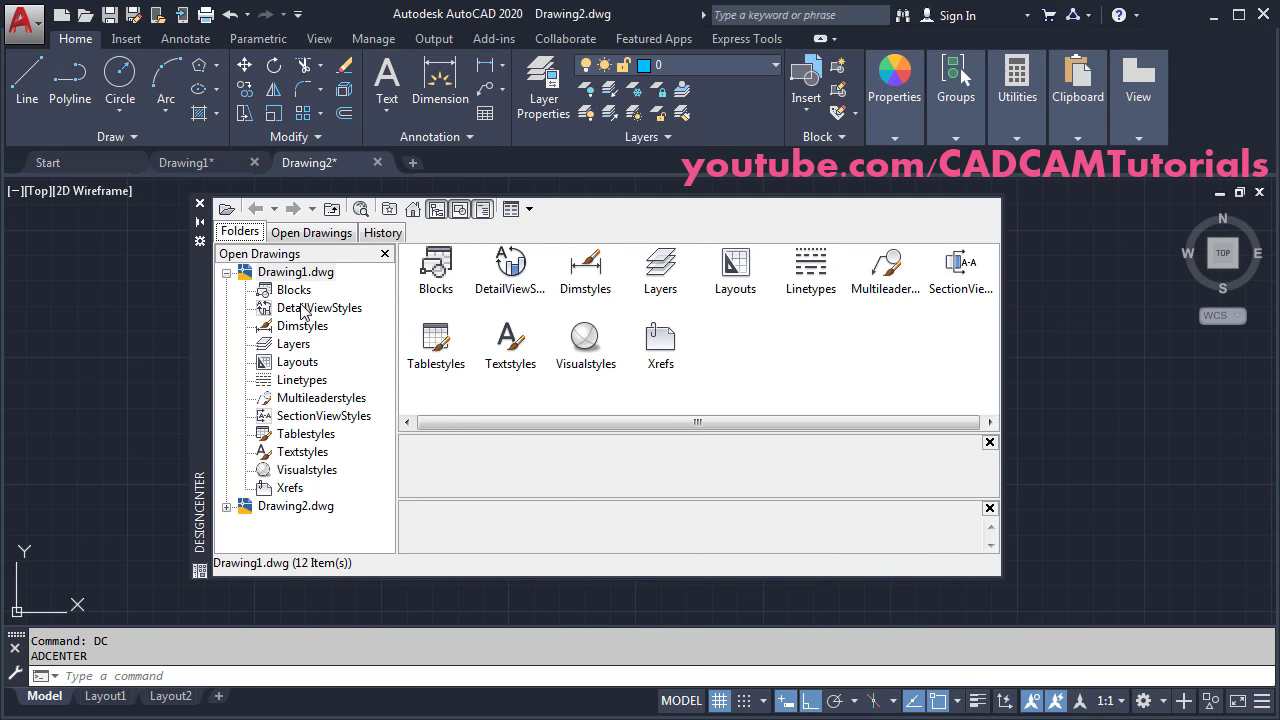
left_click(313, 236)
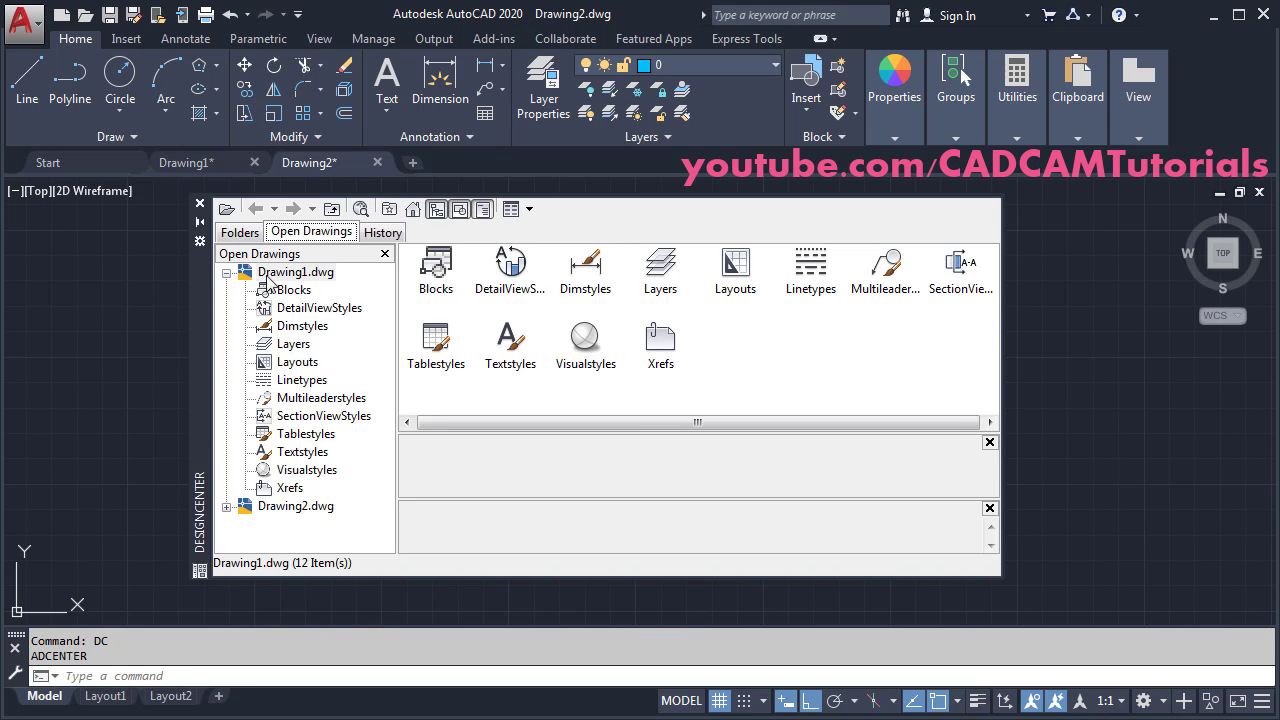
left_click(292, 345)
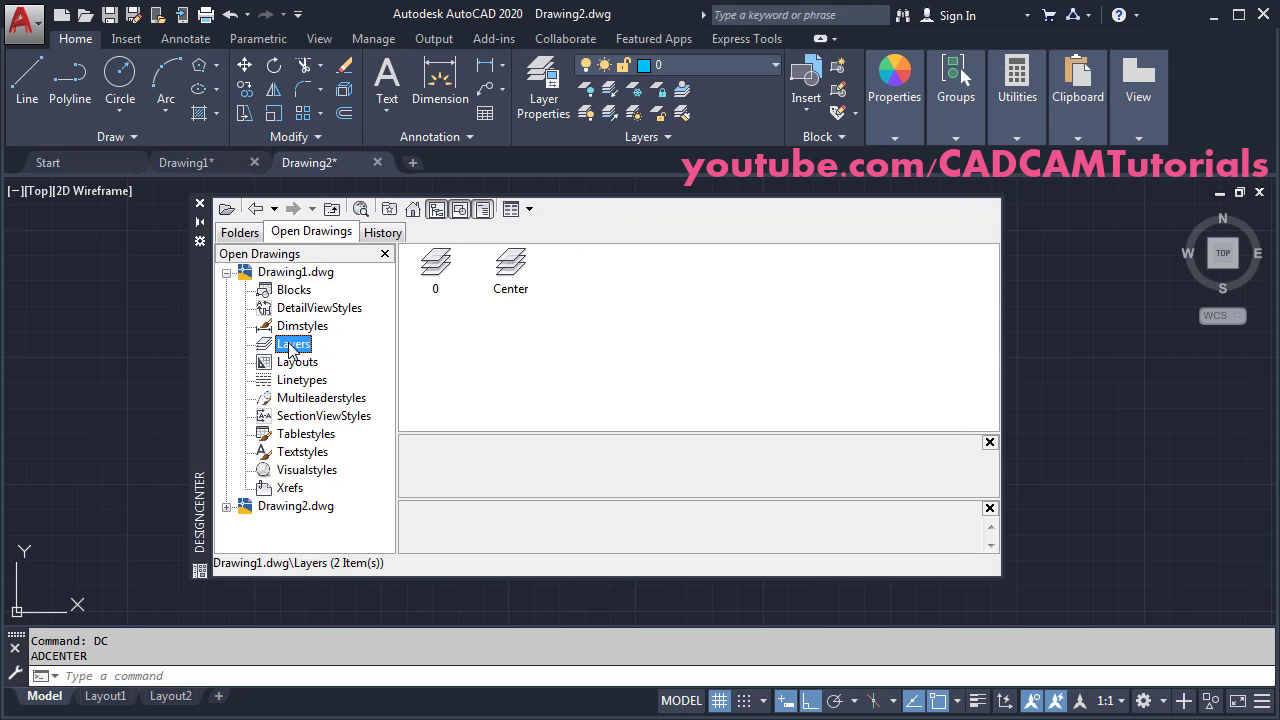
left_click(512, 268)
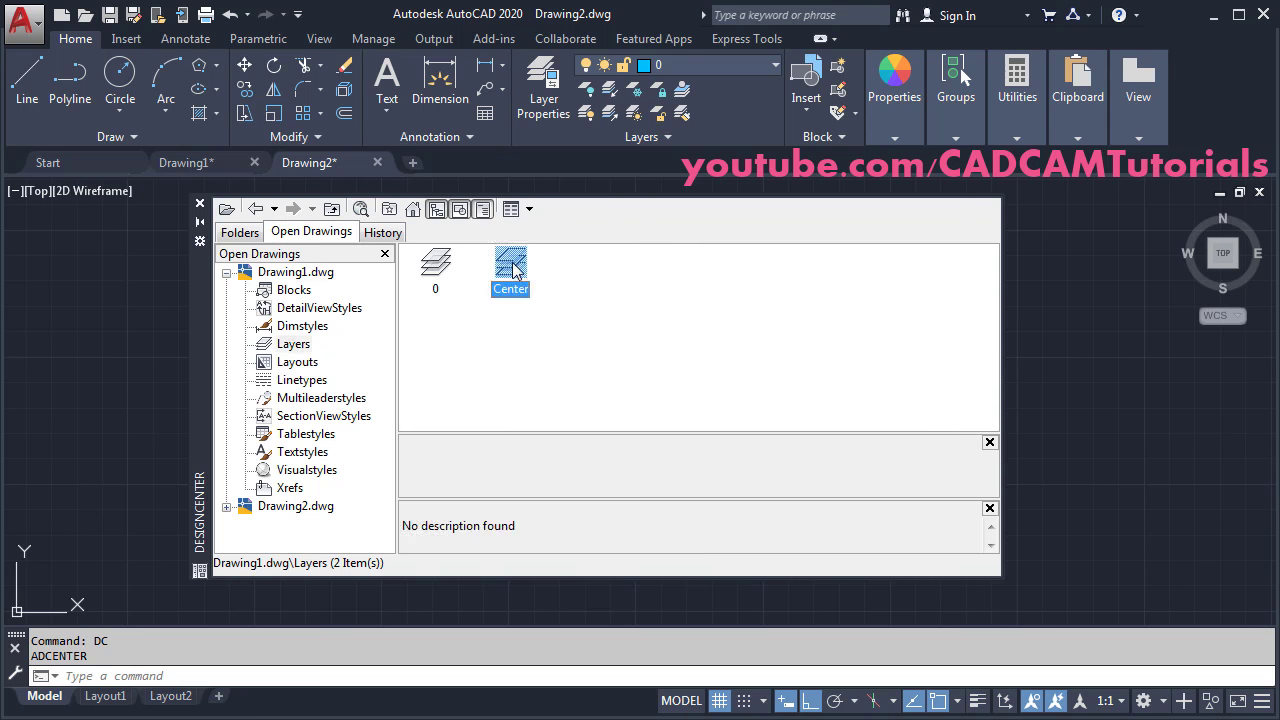
left_click_drag(828, 381, 1086, 423)
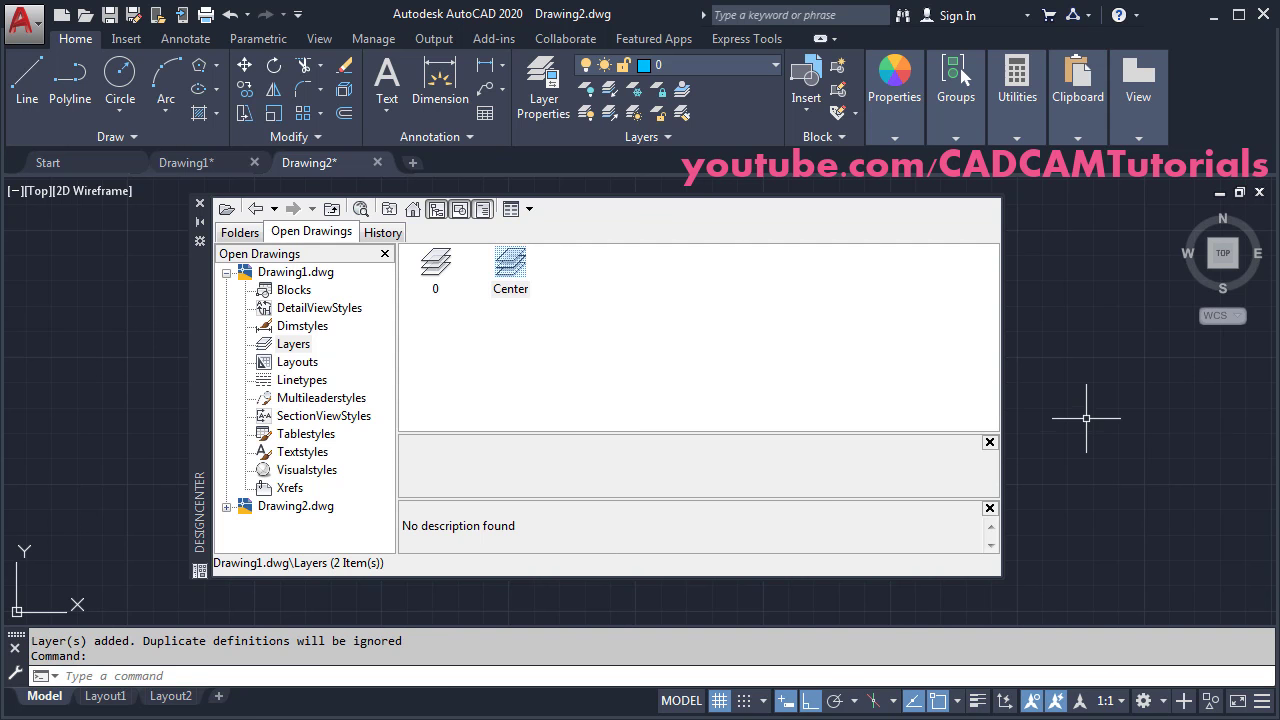
left_click(199, 204)
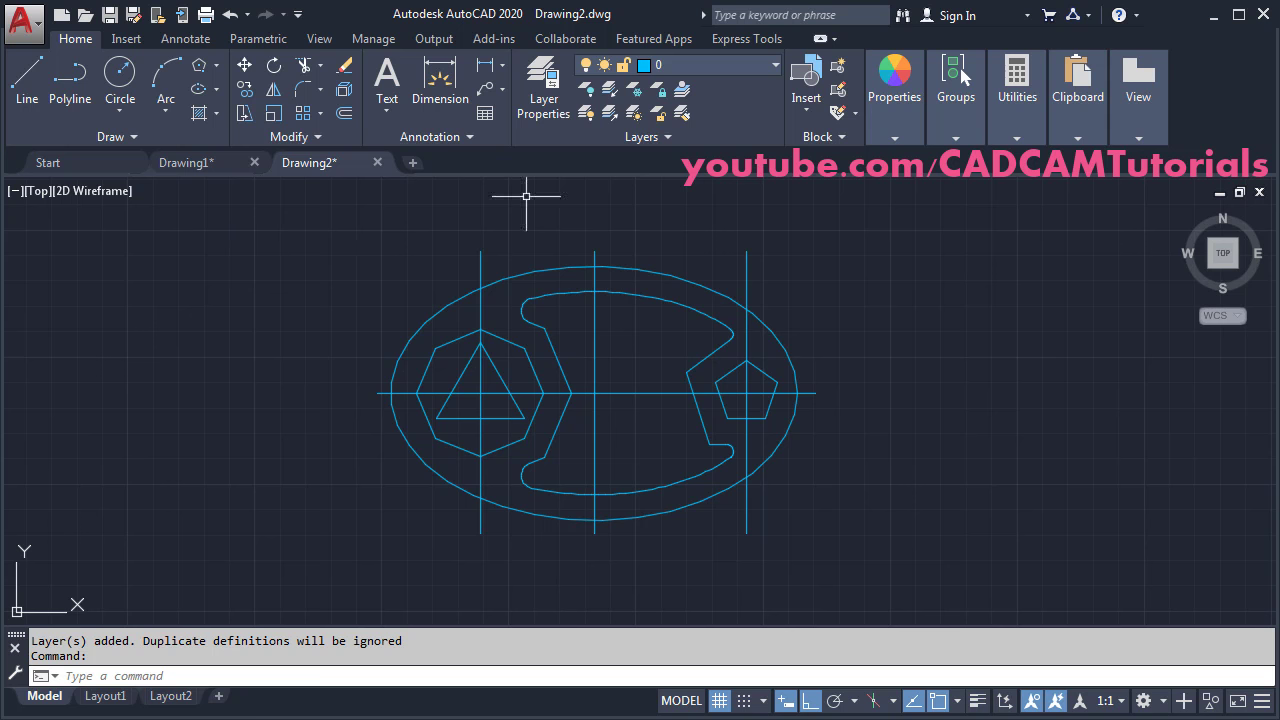
left_click(699, 64)
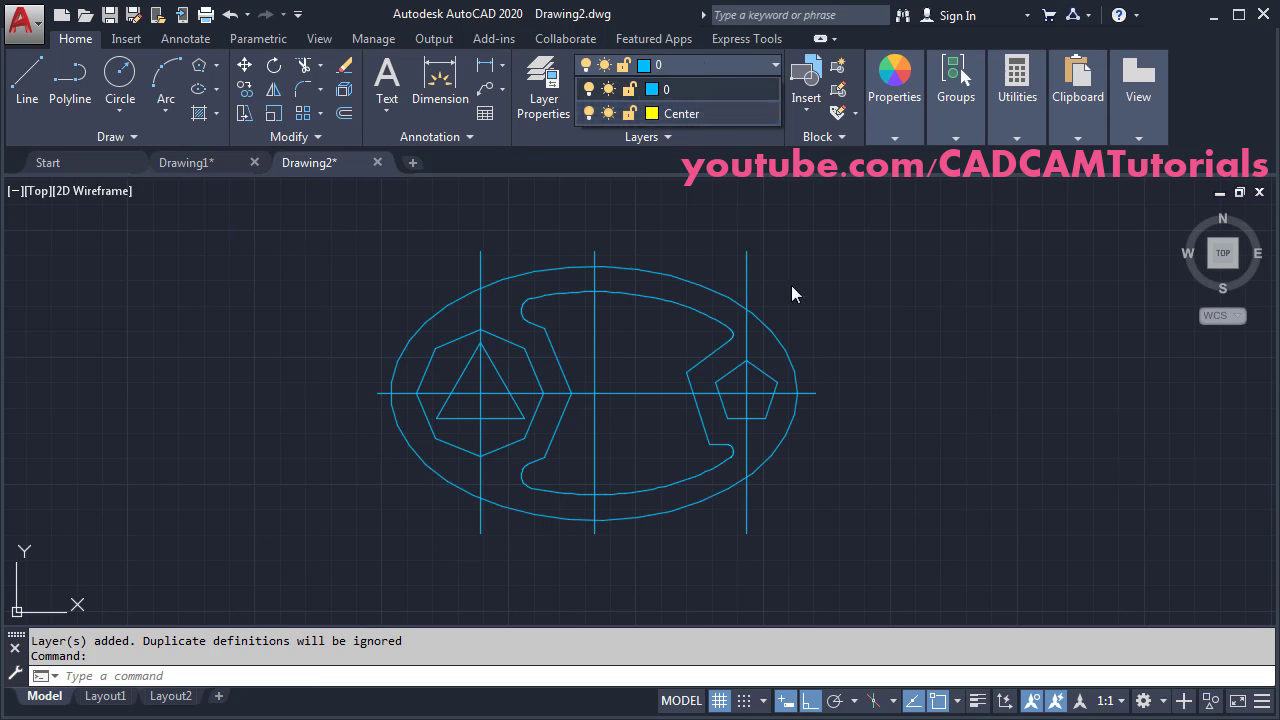
- Move the horizontal and three vertical centre lines onto the Center layer
left_click(757, 405)
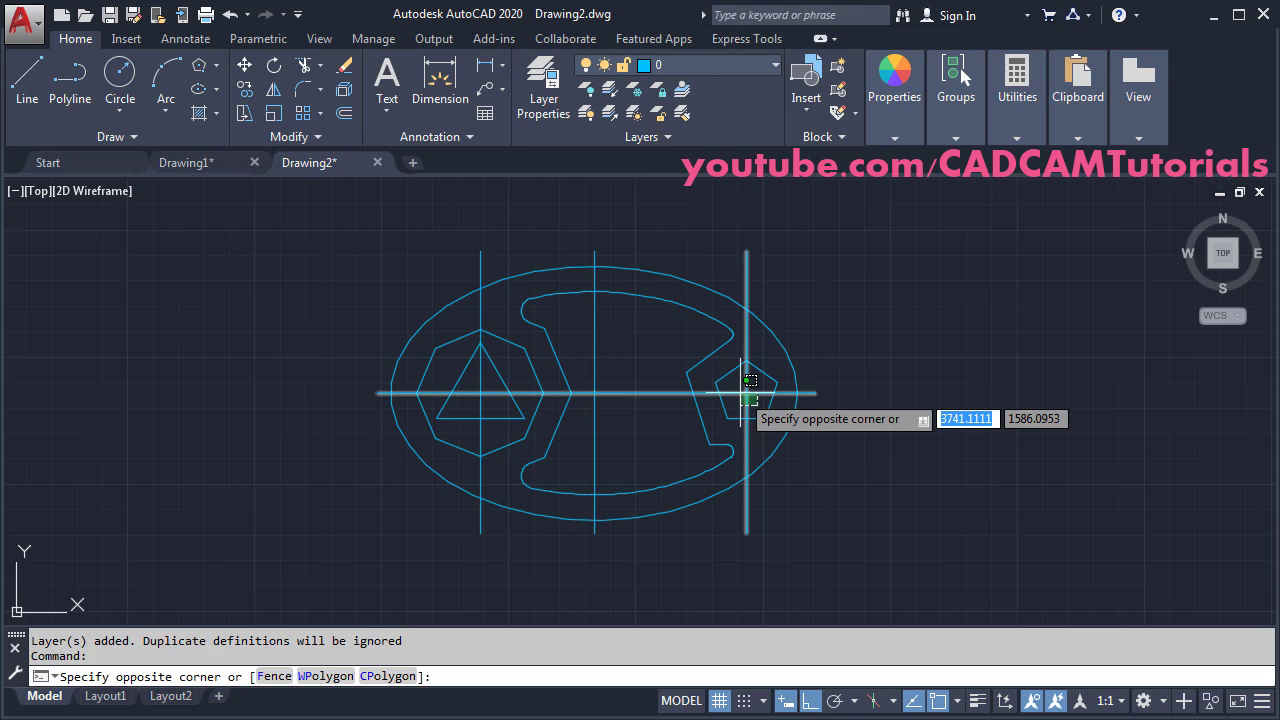
left_click(738, 386)
left_click(694, 337)
left_click(587, 347)
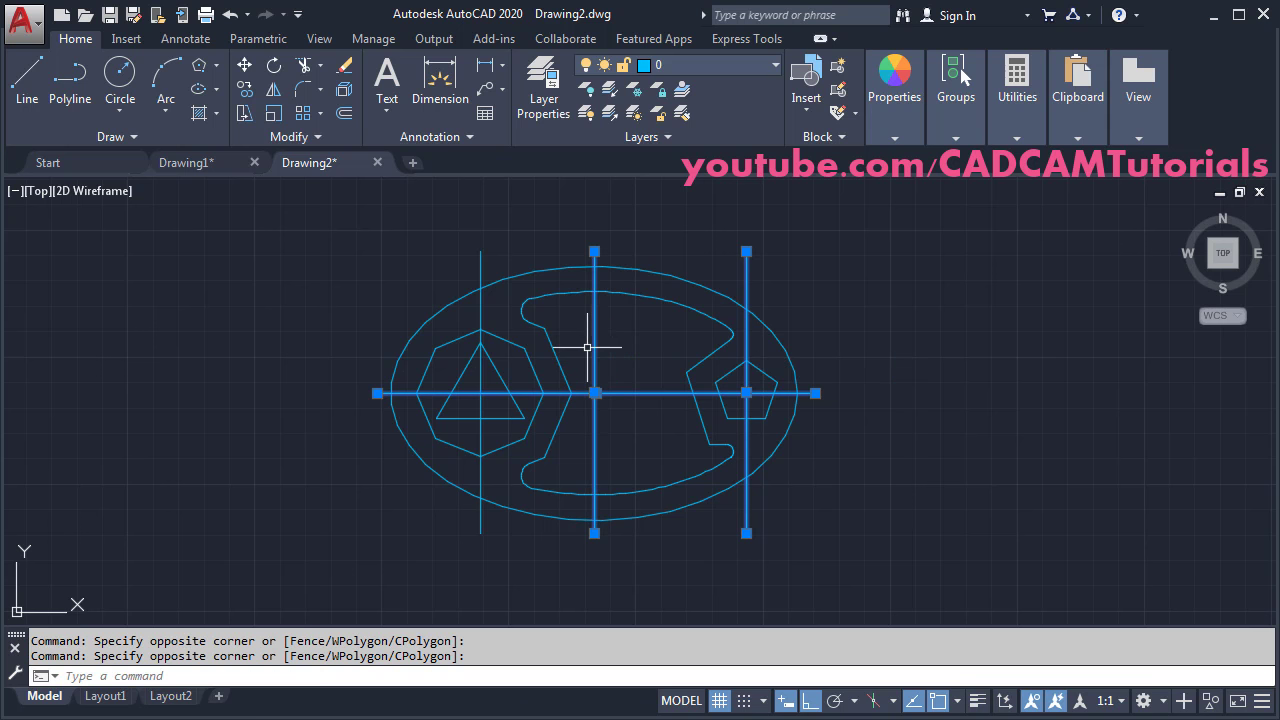
left_click(493, 316)
left_click(469, 309)
left_click(677, 66)
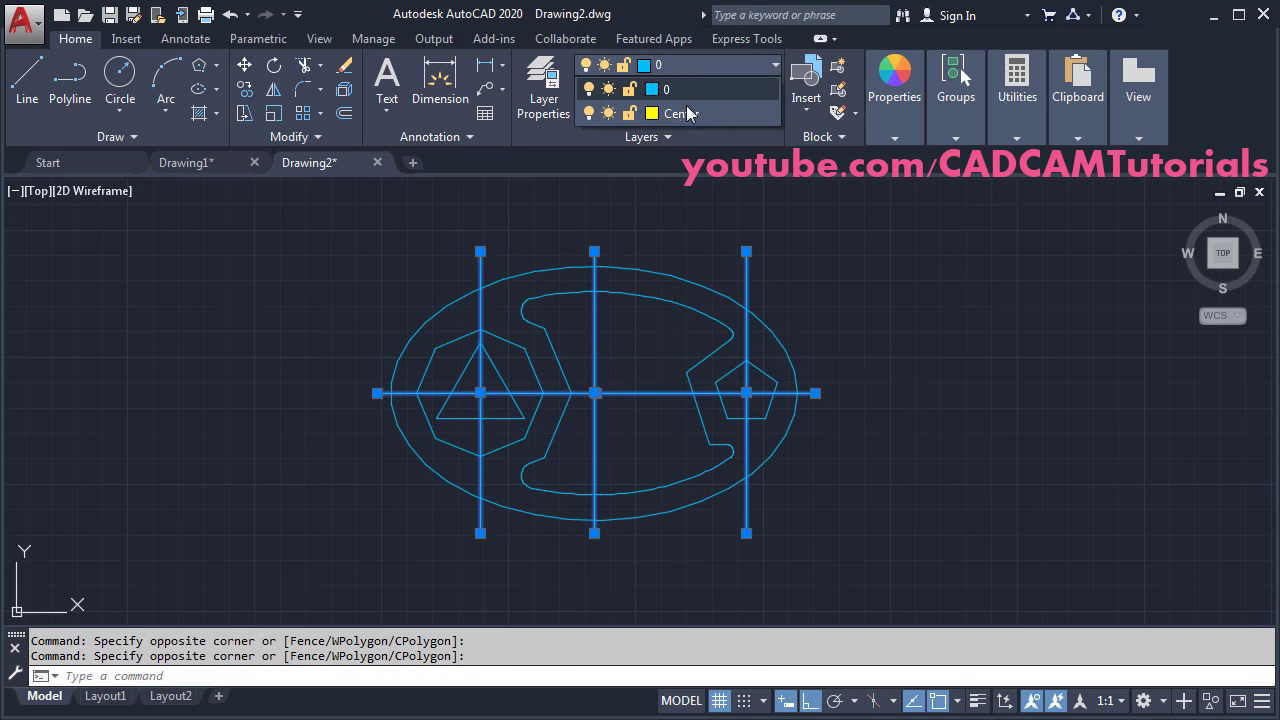
left_click(692, 114)
key("Escape")
key("Escape")
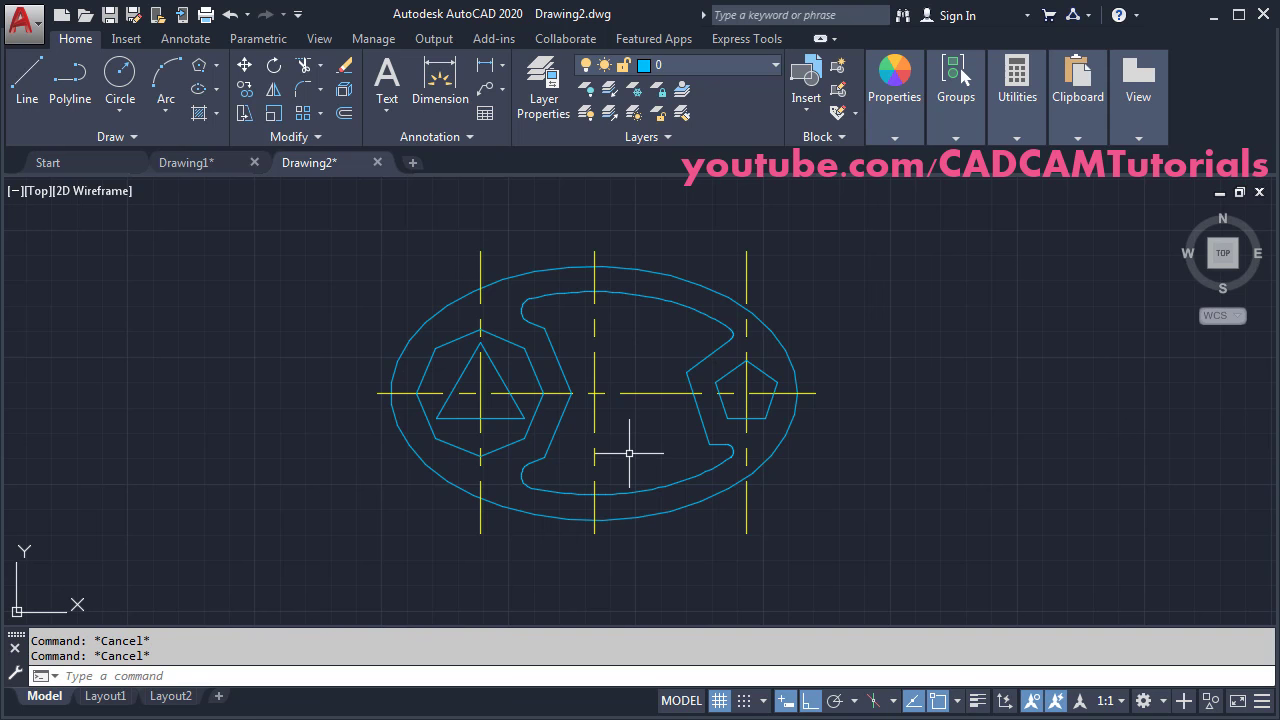
scroll(629, 450, "up", 3)
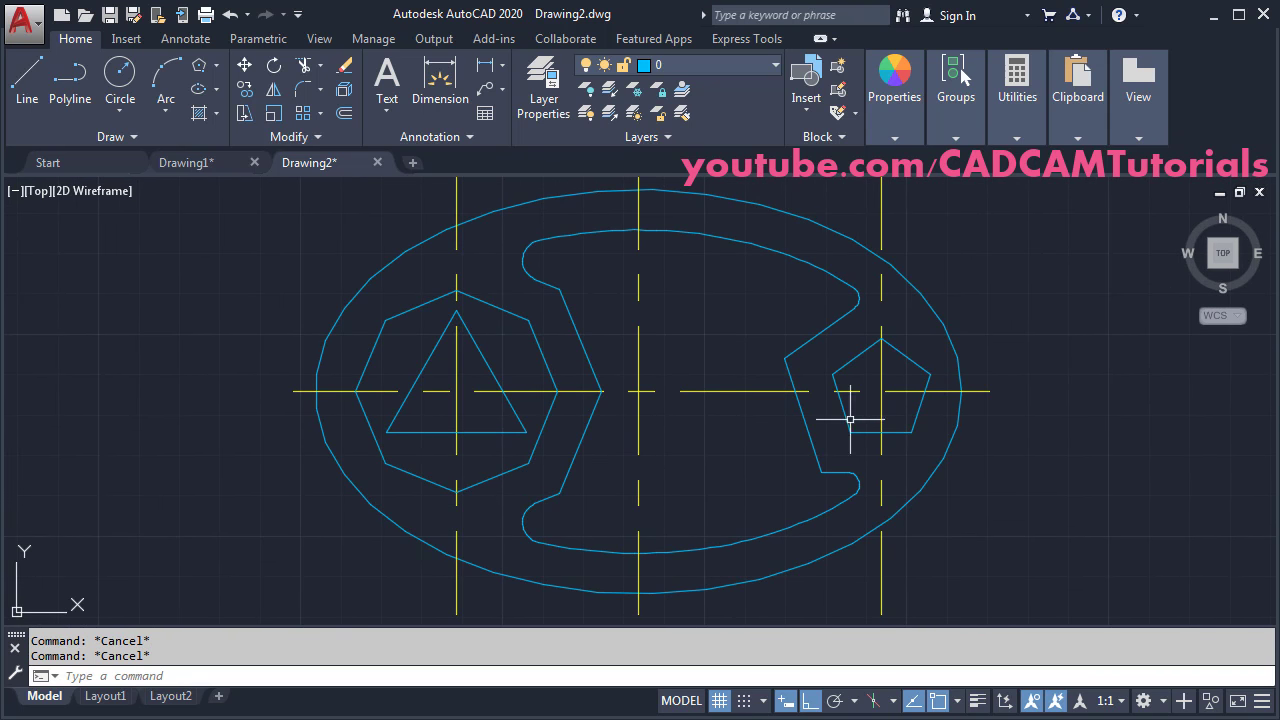
- Create a new layer named Hidden with colour 30 in Layer Properties
left_click(546, 97)
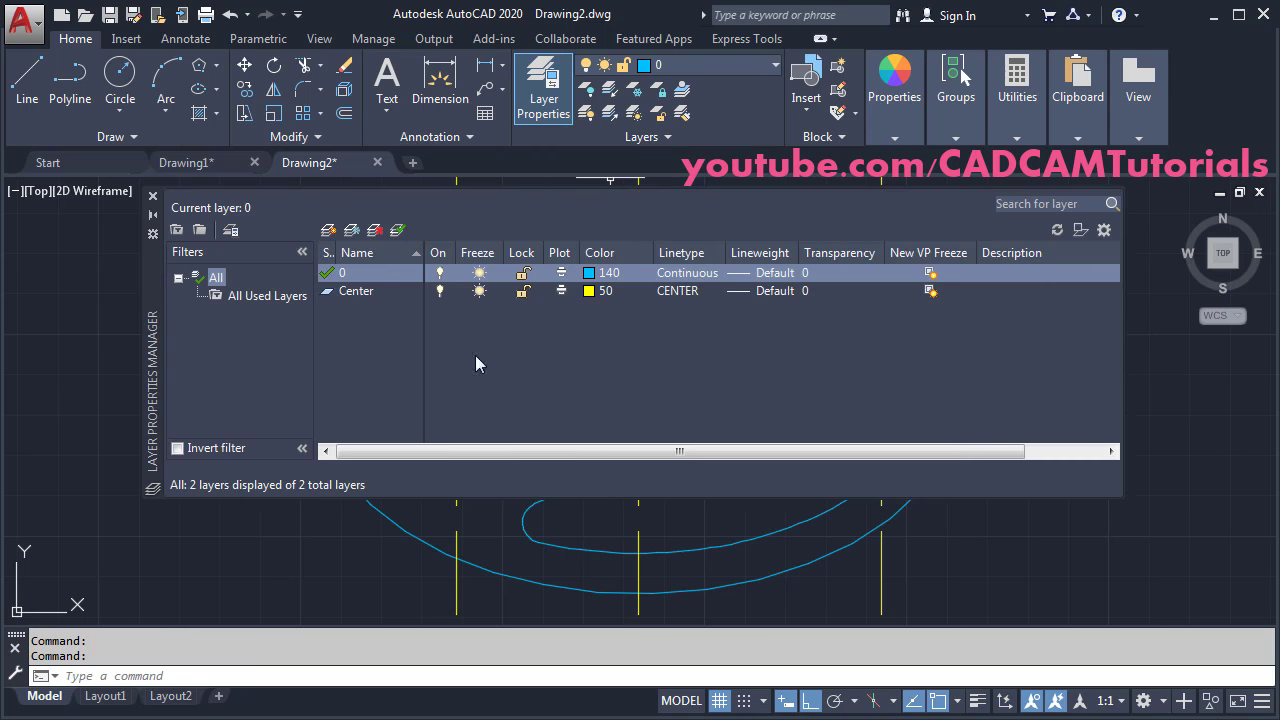
left_click(333, 231)
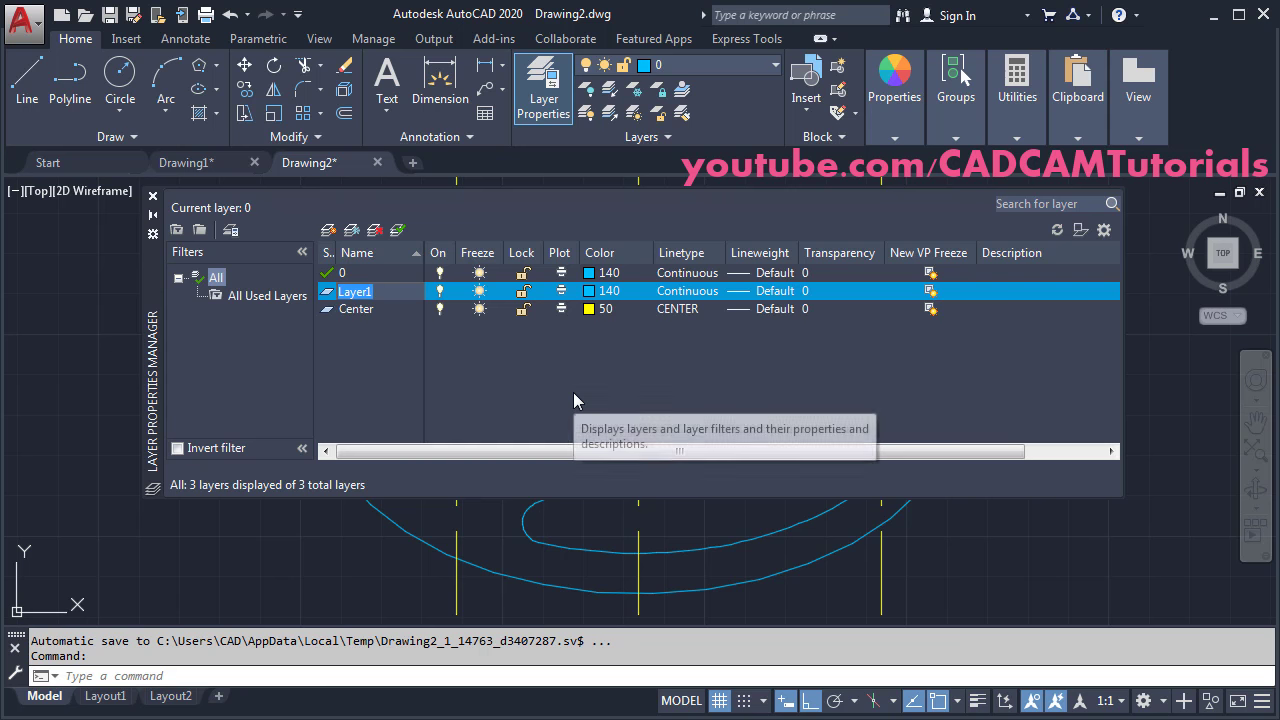
type("Hidden")
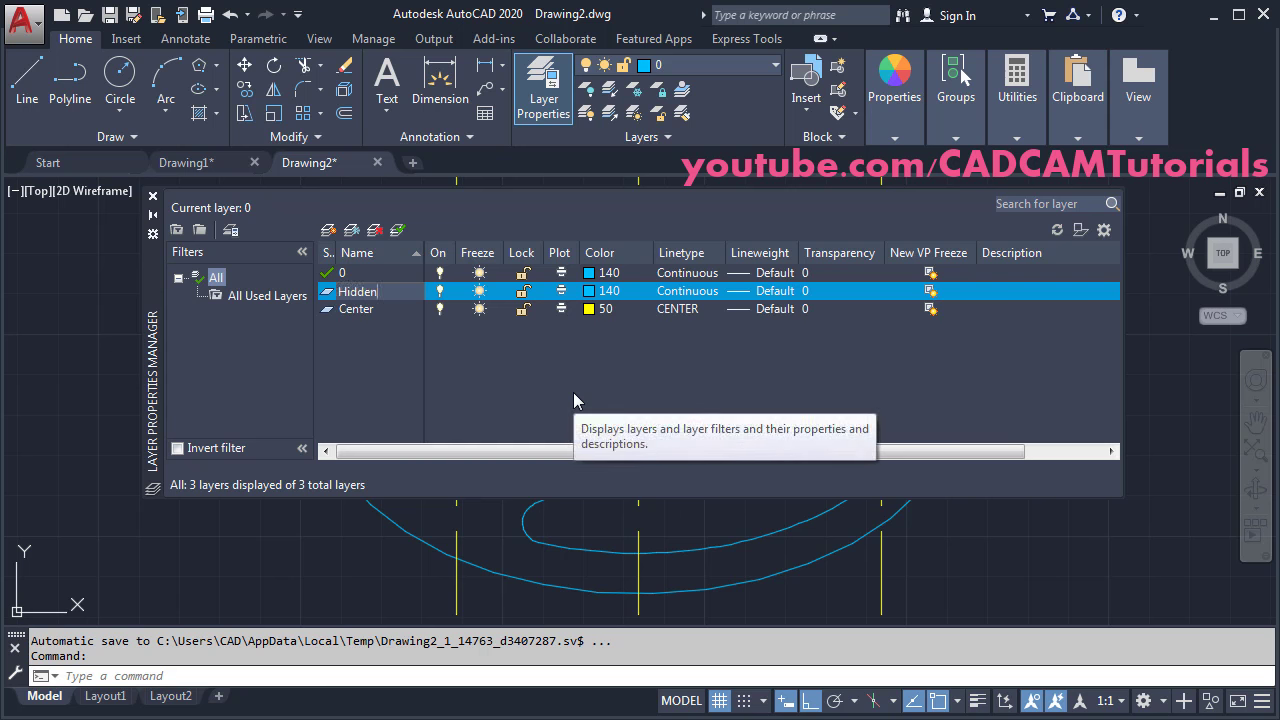
left_click(597, 291)
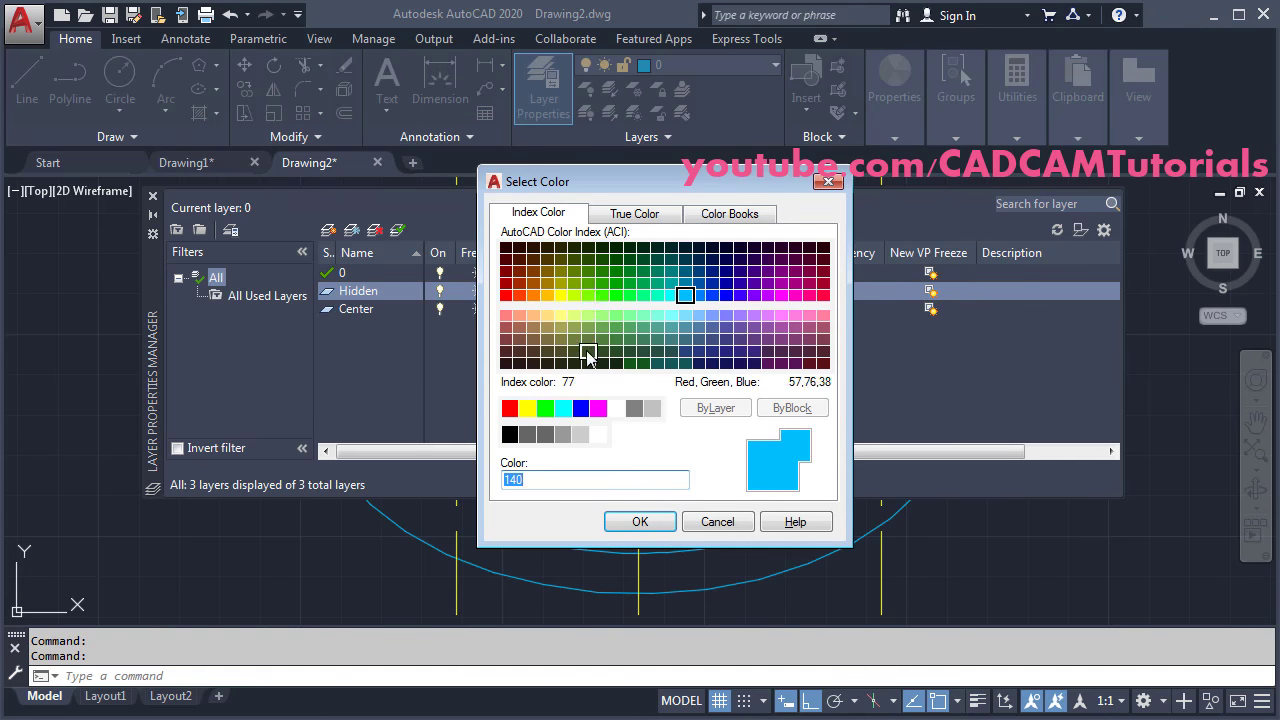
left_click(533, 295)
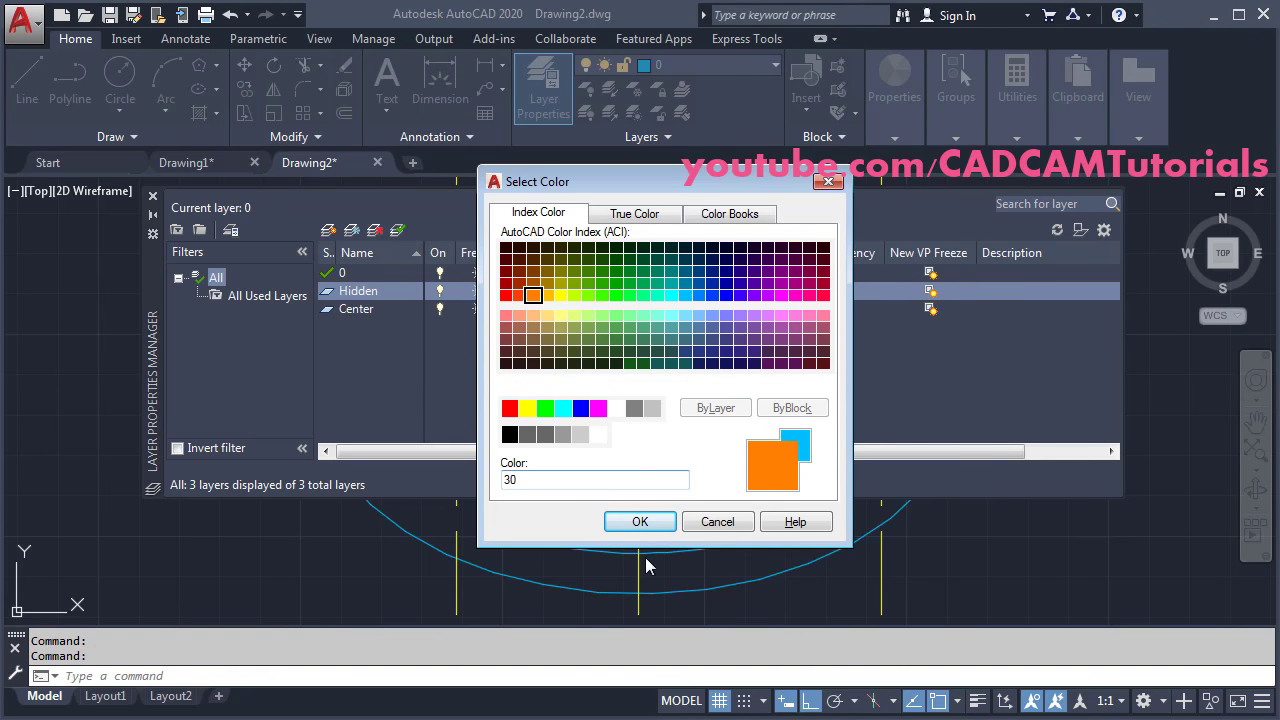
left_click(637, 523)
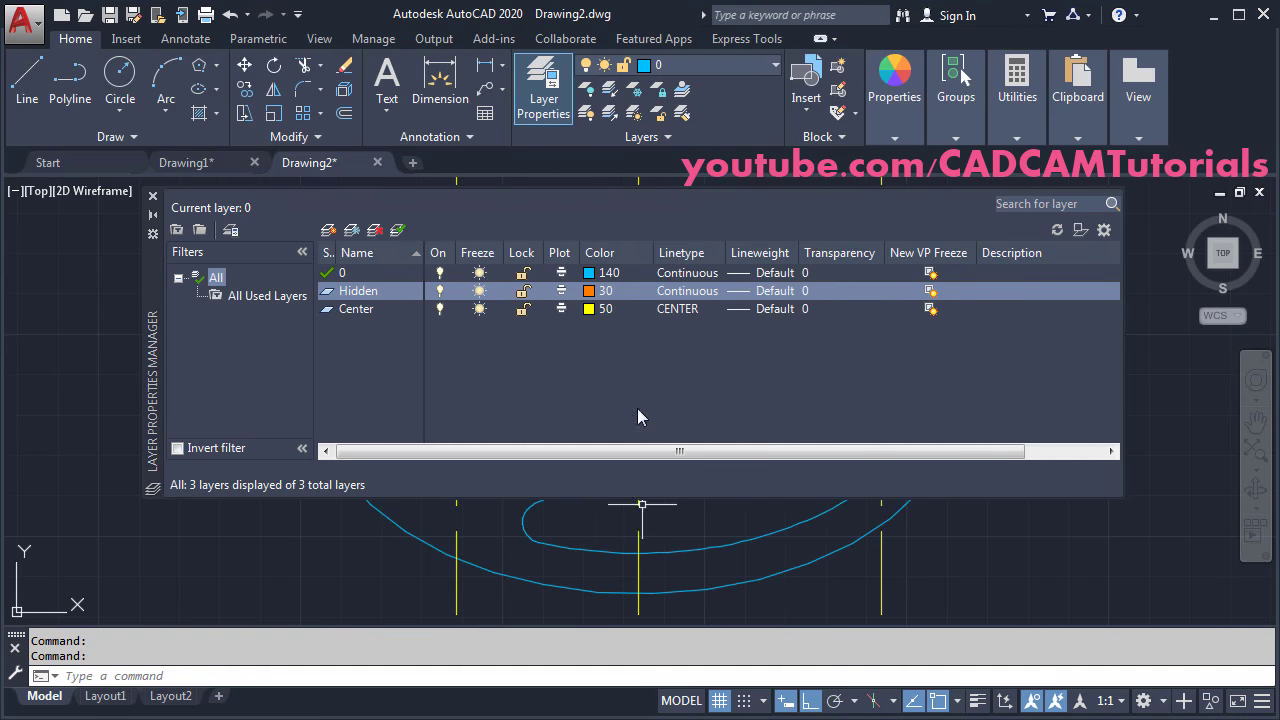
- Load and assign the HIDDEN linetype to the Hidden layer, then switch to the PDF
left_click(683, 291)
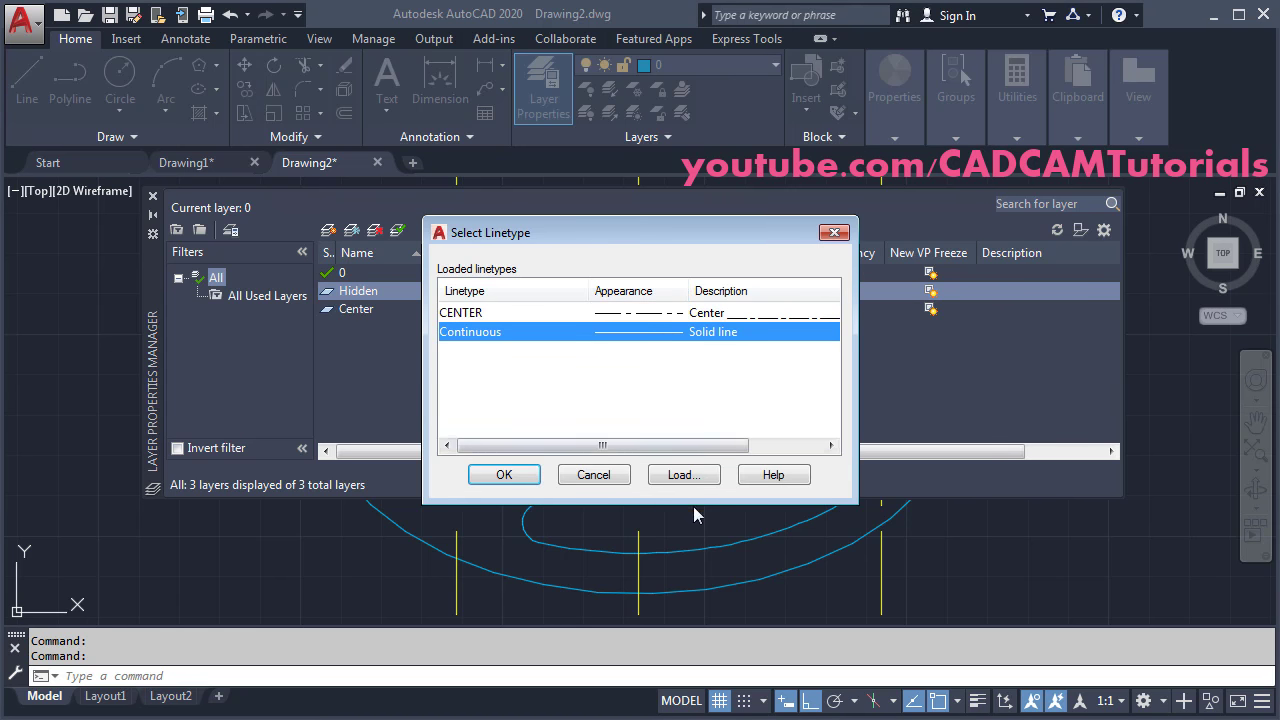
left_click(684, 476)
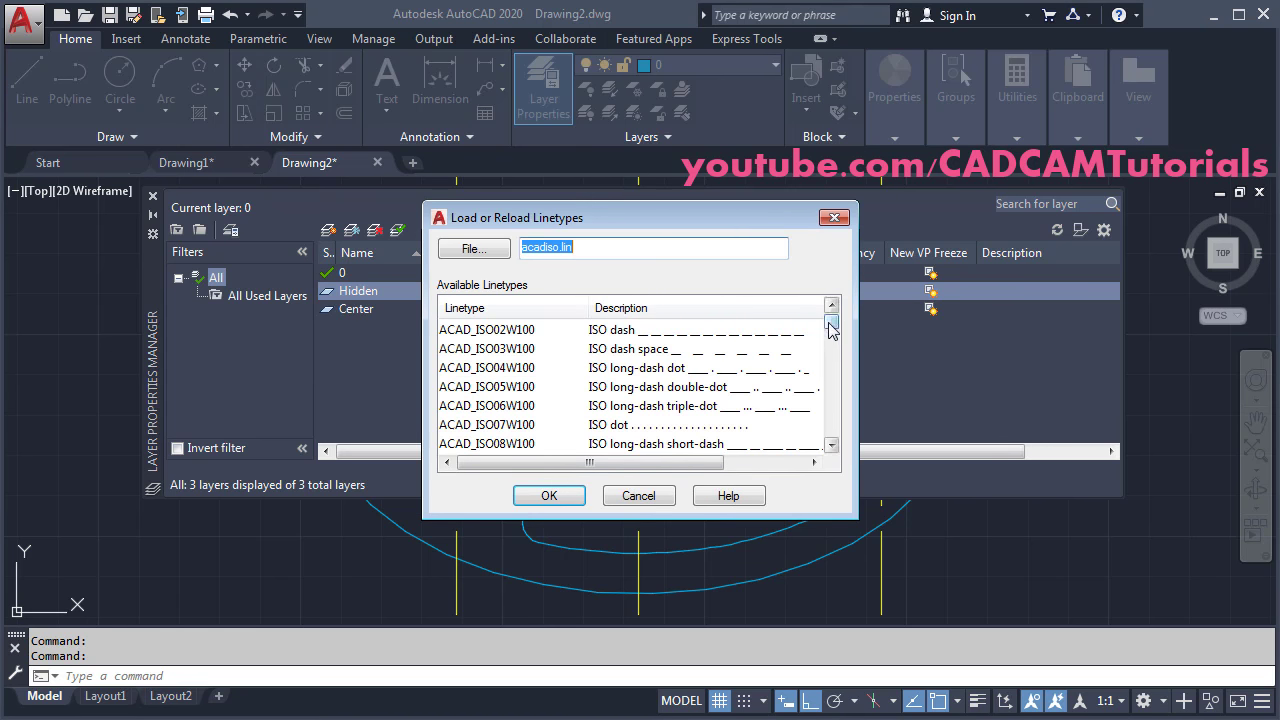
left_click_drag(828, 330, 828, 398)
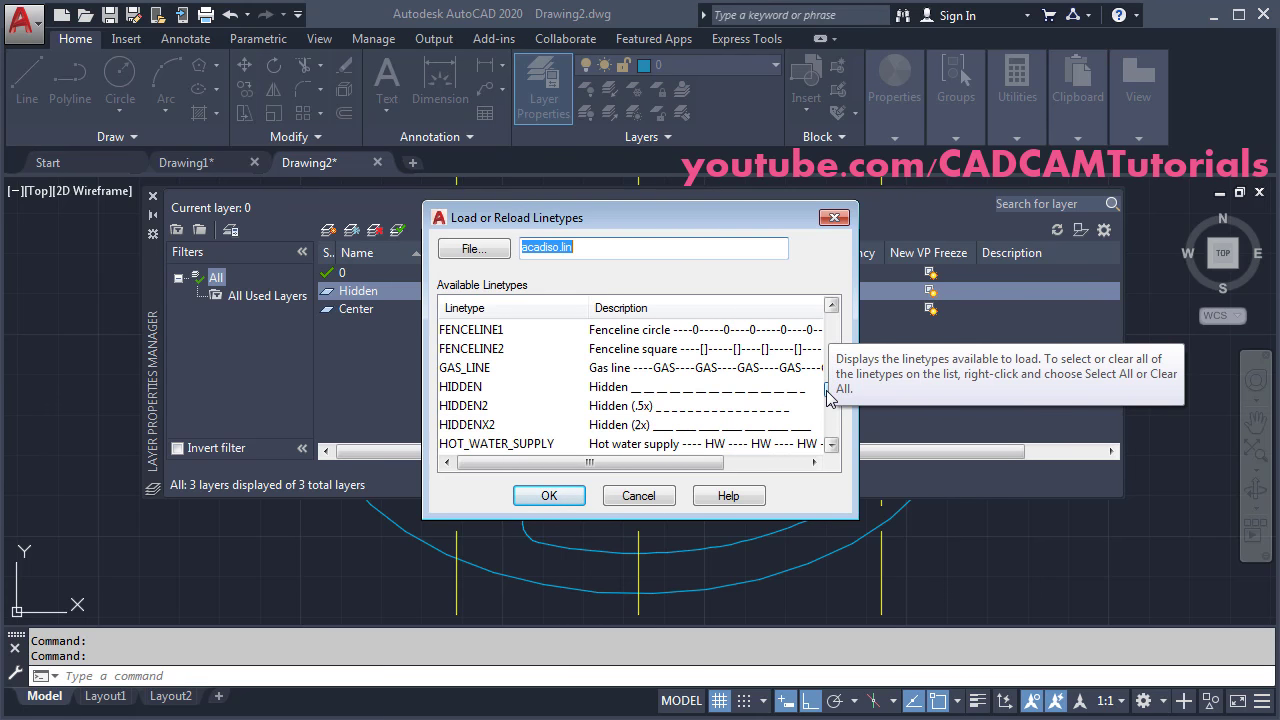
left_click(466, 387)
left_click(549, 495)
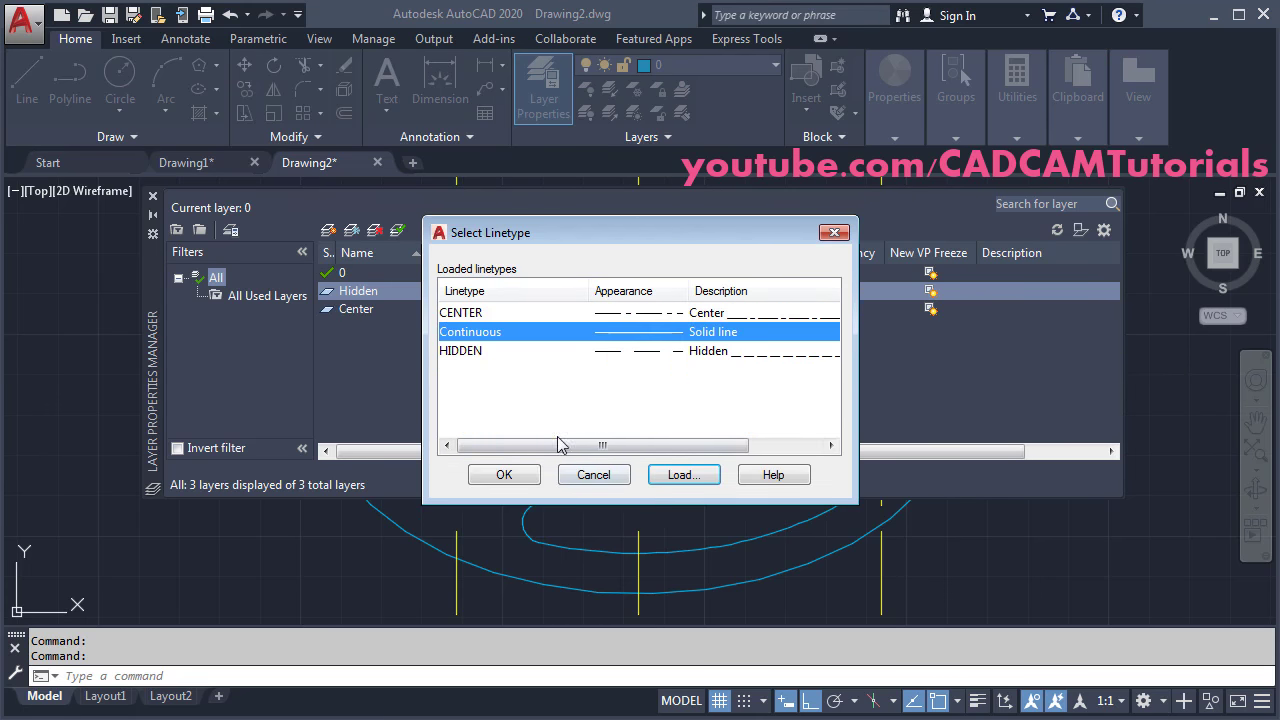
left_click(465, 352)
left_click(520, 475)
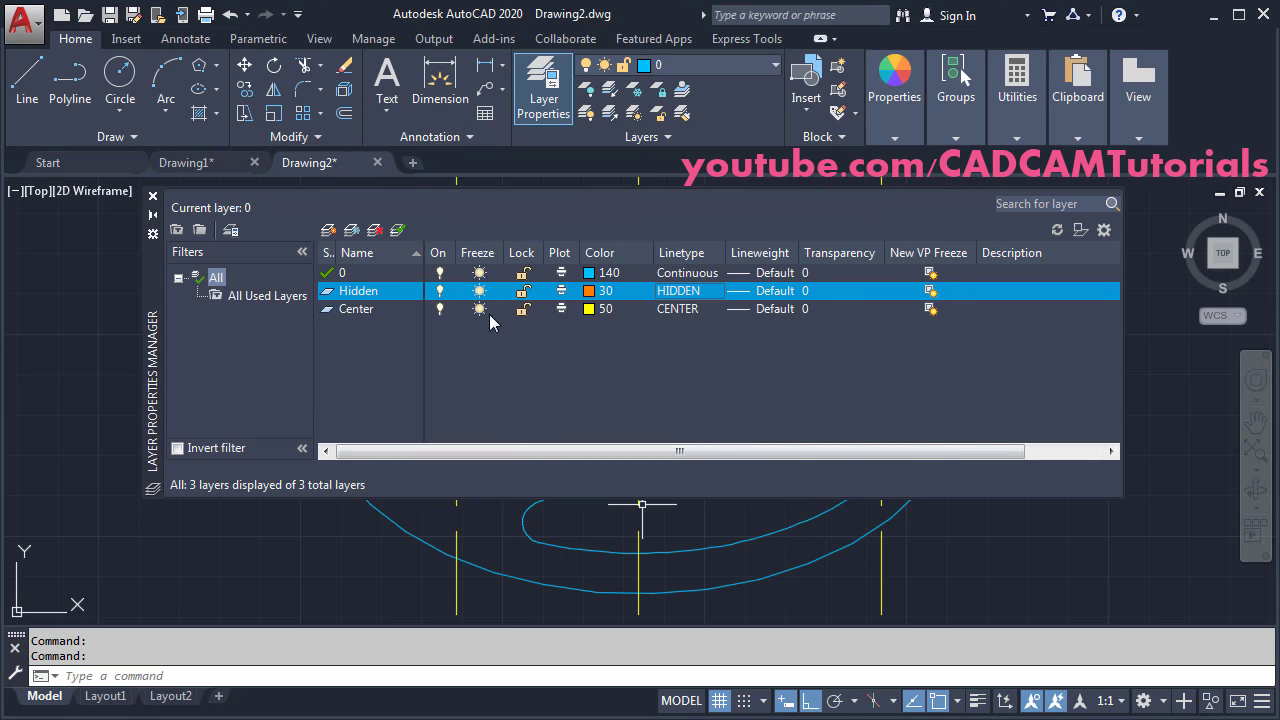
left_click(152, 198)
key("alt+Tab")
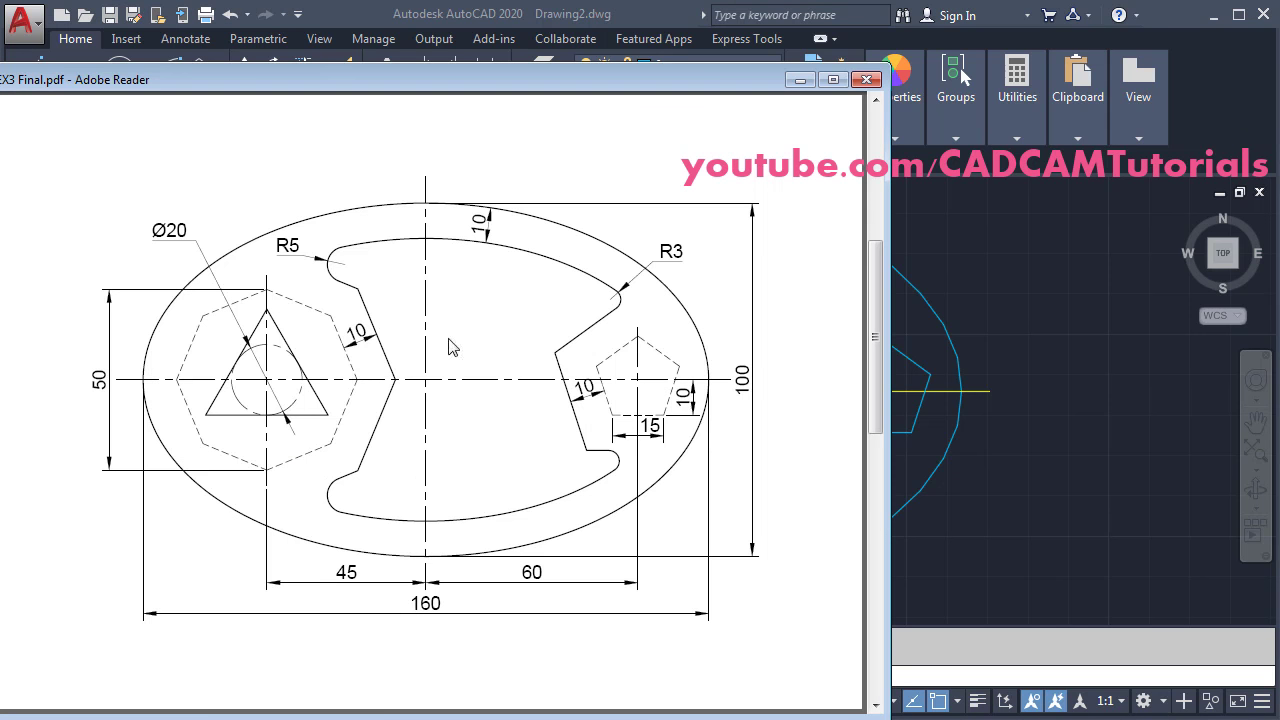
- Move the octagon and pentagon onto the Hidden layer
key("alt+Tab")
left_click(515, 315)
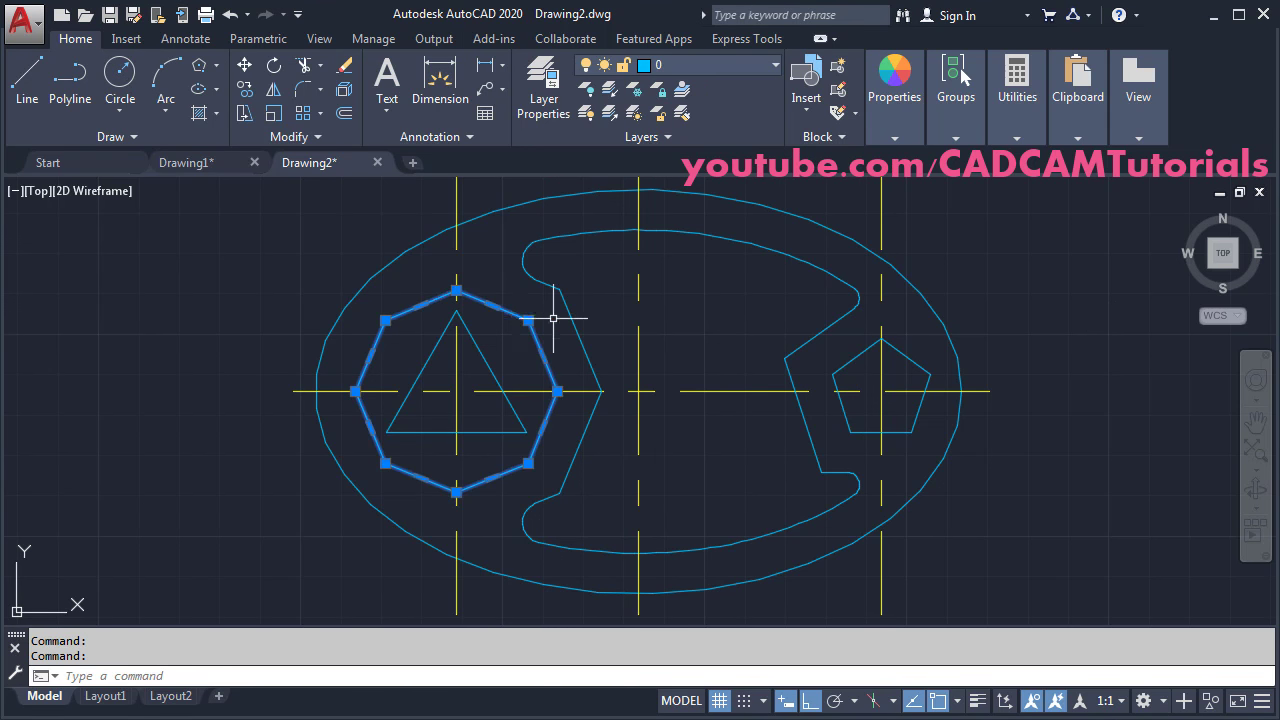
left_click(853, 358)
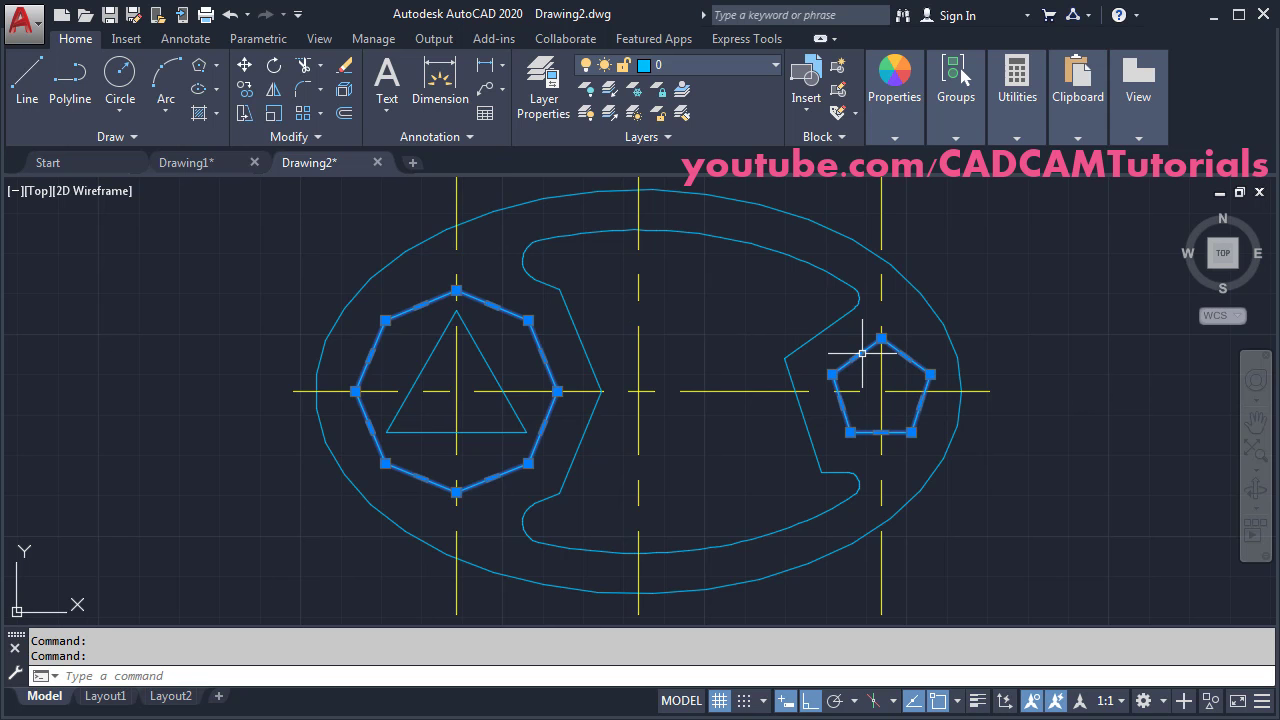
left_click(684, 64)
left_click(690, 138)
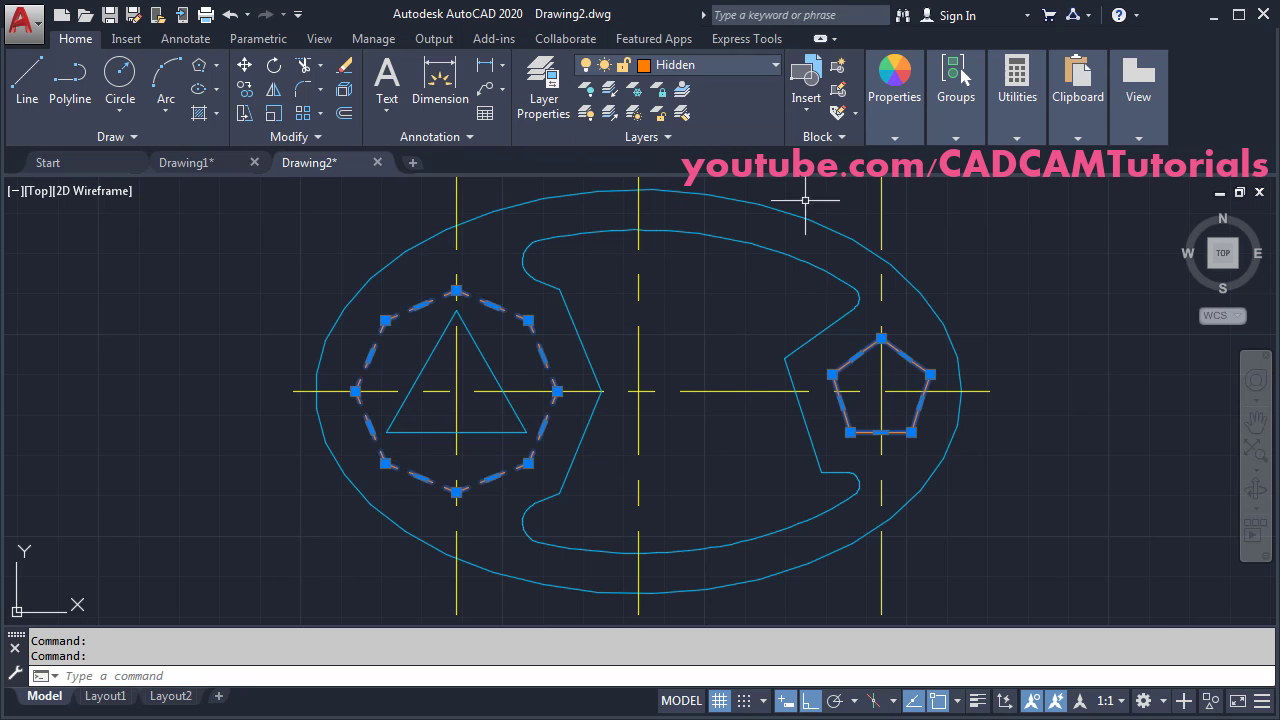
key("Escape")
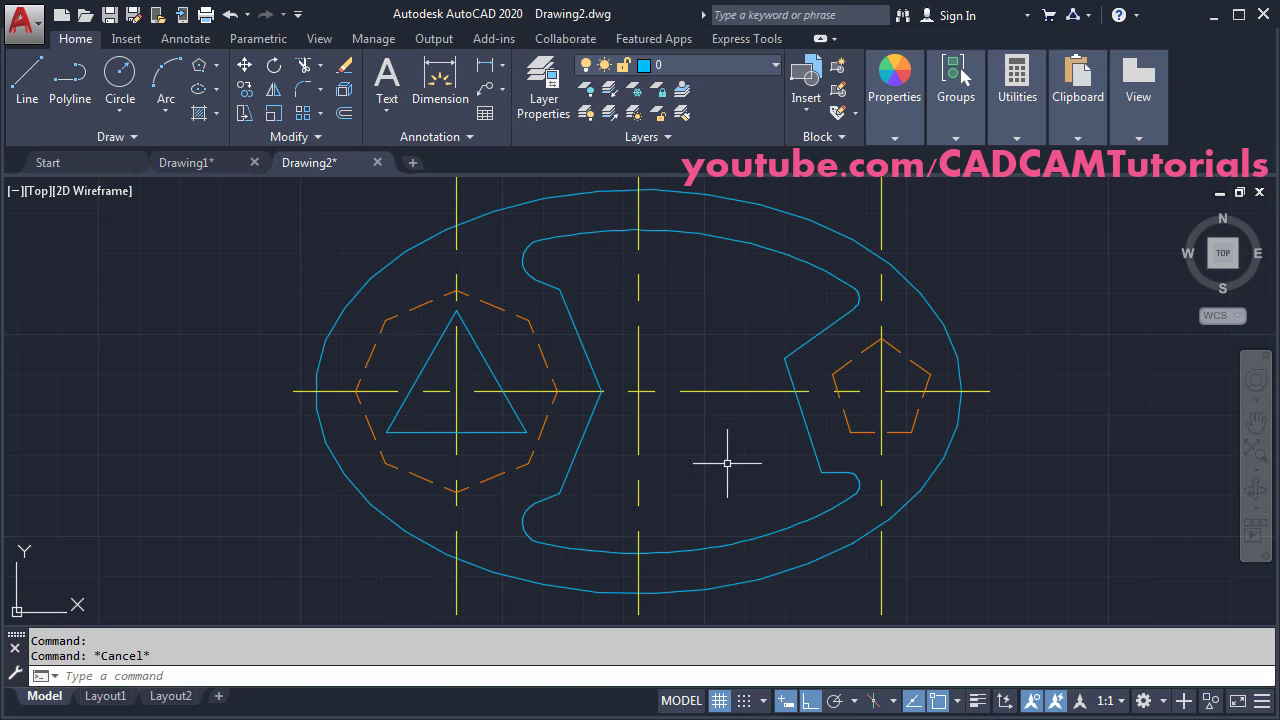
- Set the linetype scale (LTSCALE) to 0.25
type("lt")
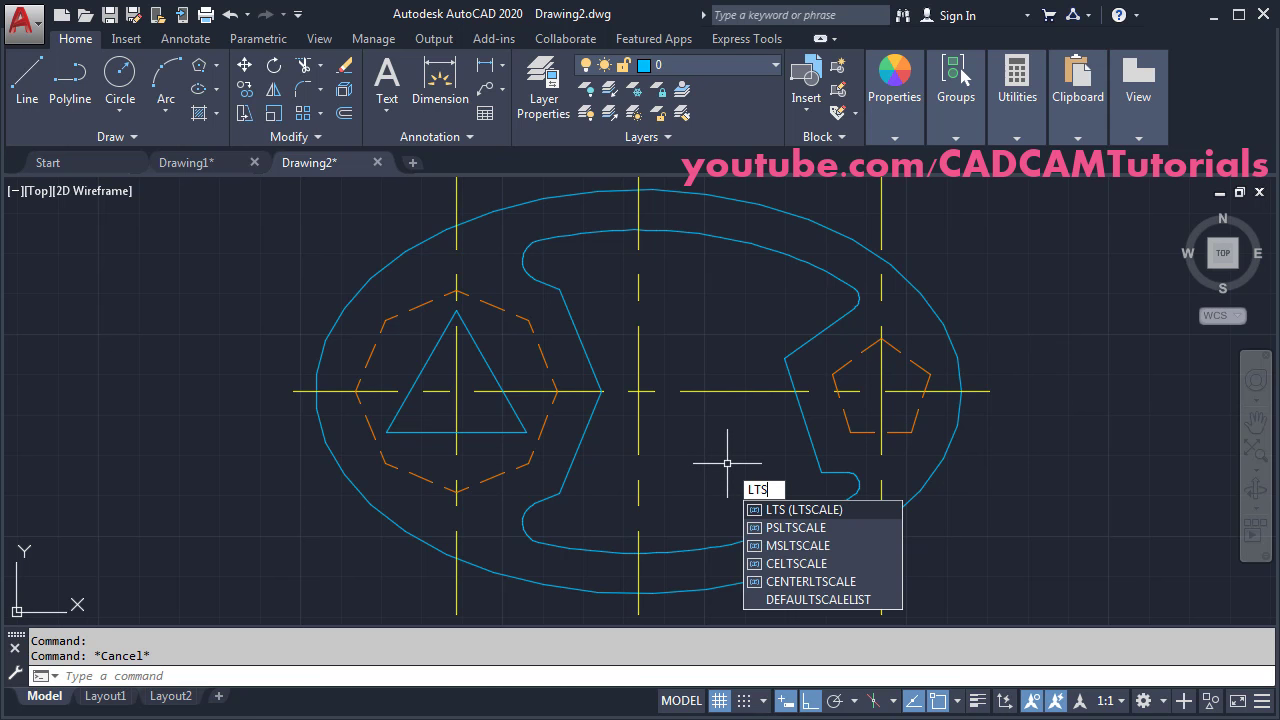
key("Return")
type(".2")
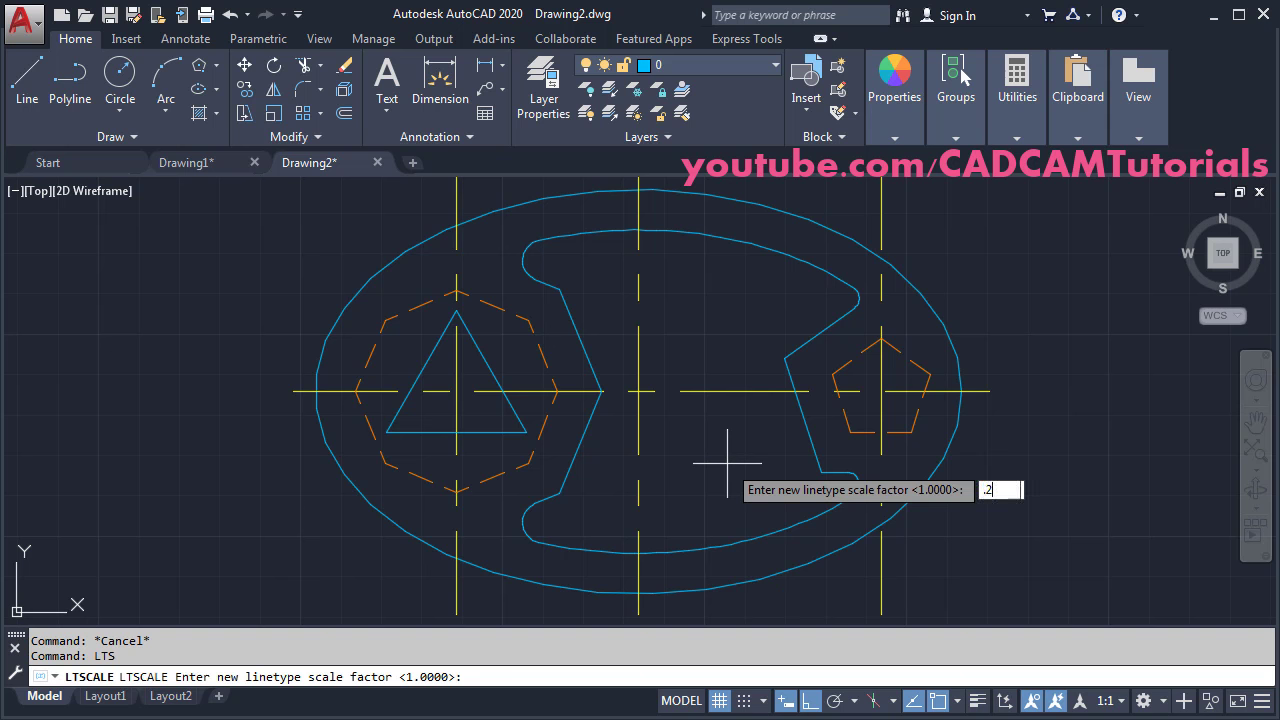
type("5")
key("Return")
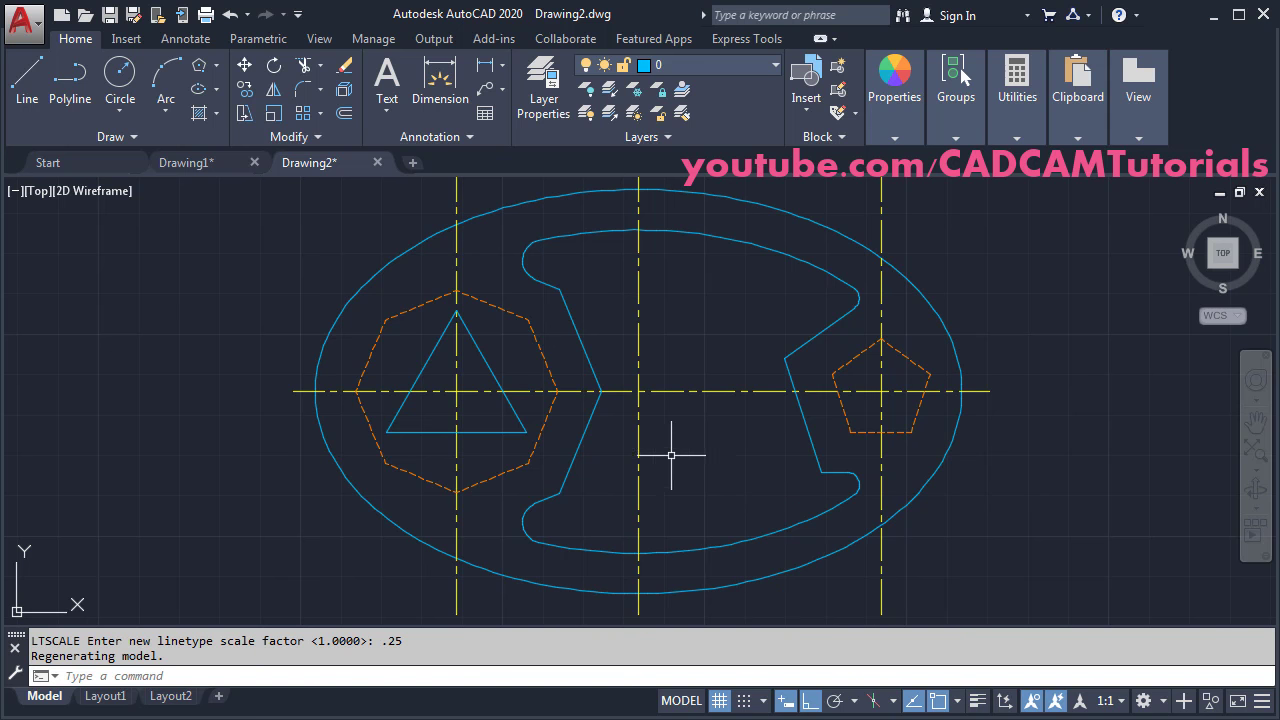
scroll(680, 490, "down", 2)
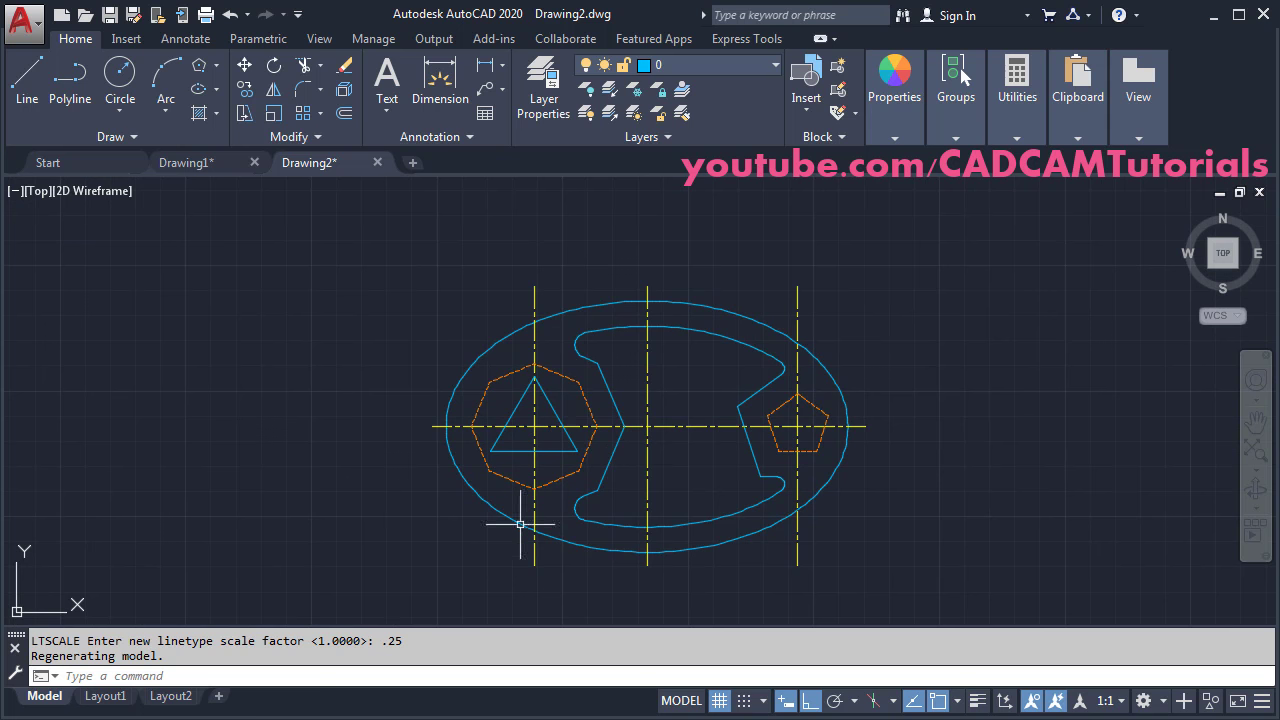
- Shorten the left vertical centre line at its top and bottom ends using its grips
left_click(535, 335)
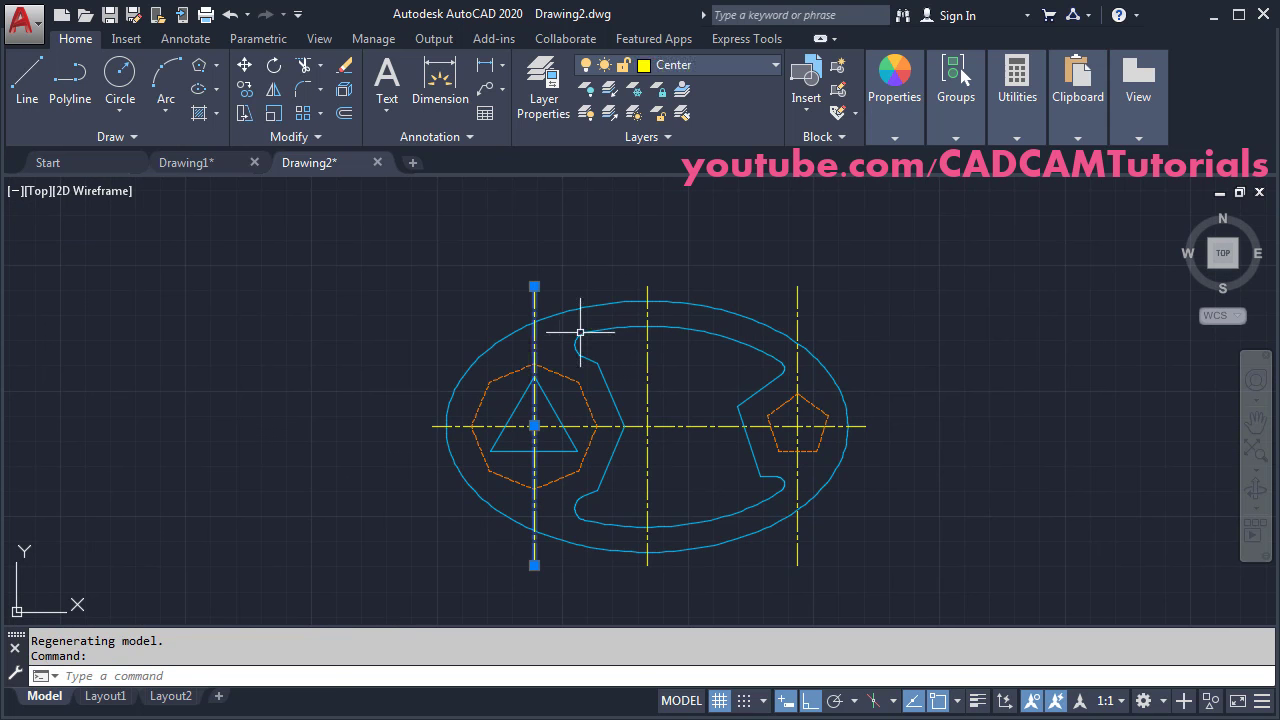
left_click(534, 286)
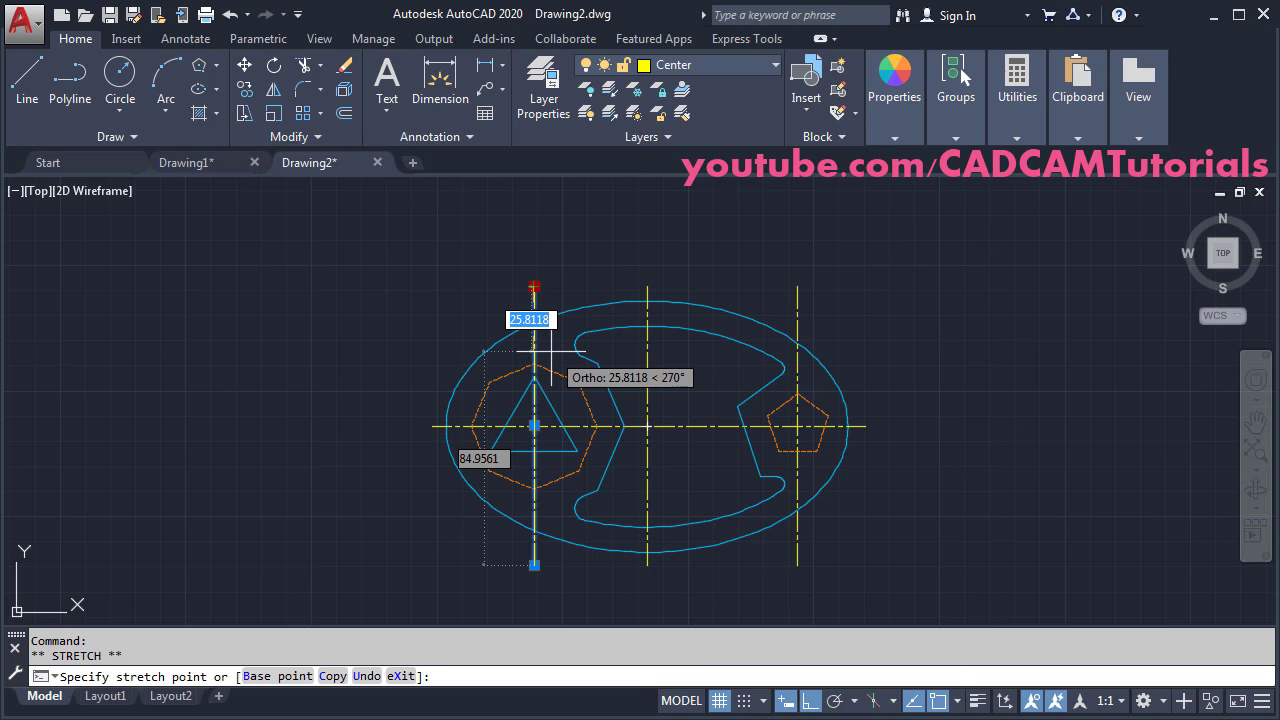
left_click(551, 351)
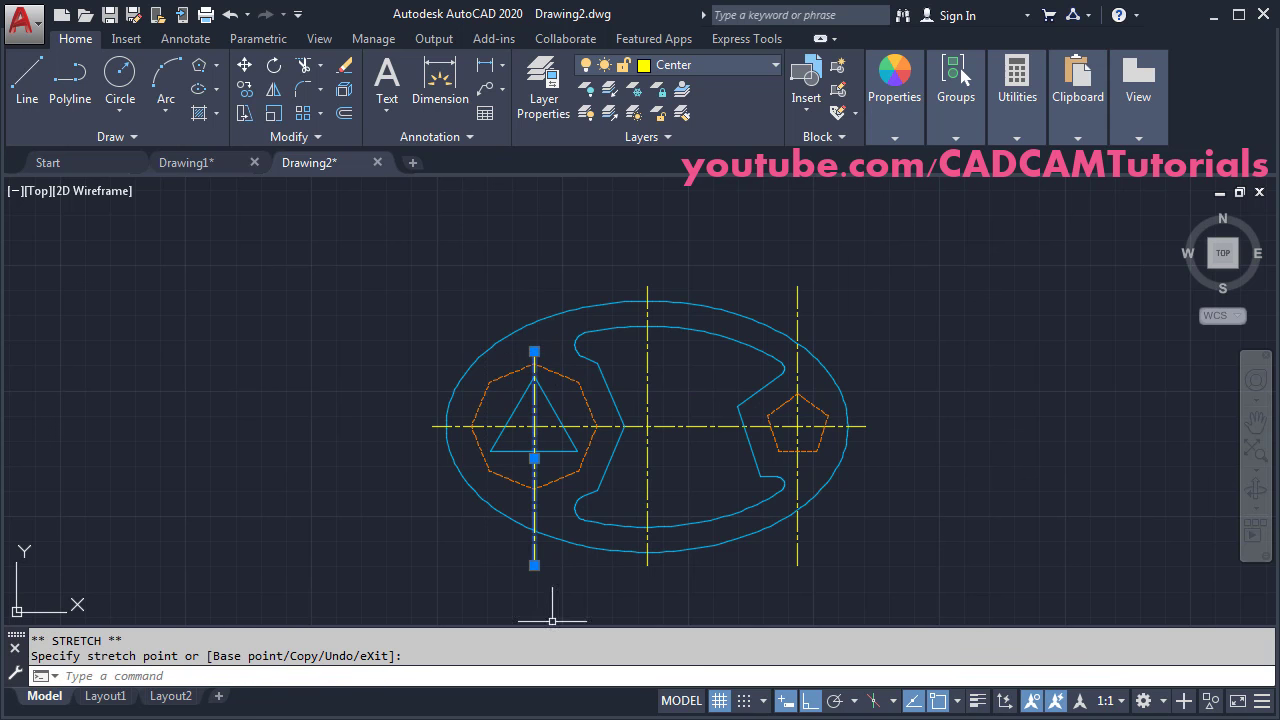
left_click(538, 570)
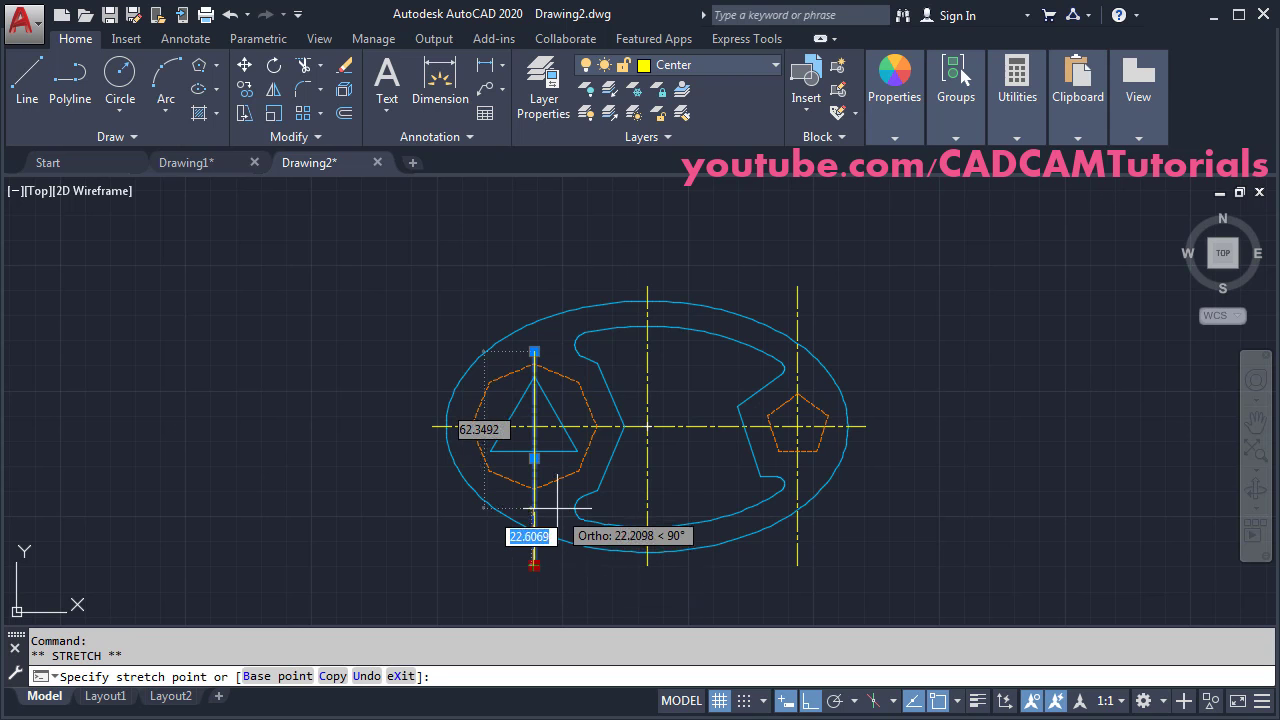
left_click(551, 504)
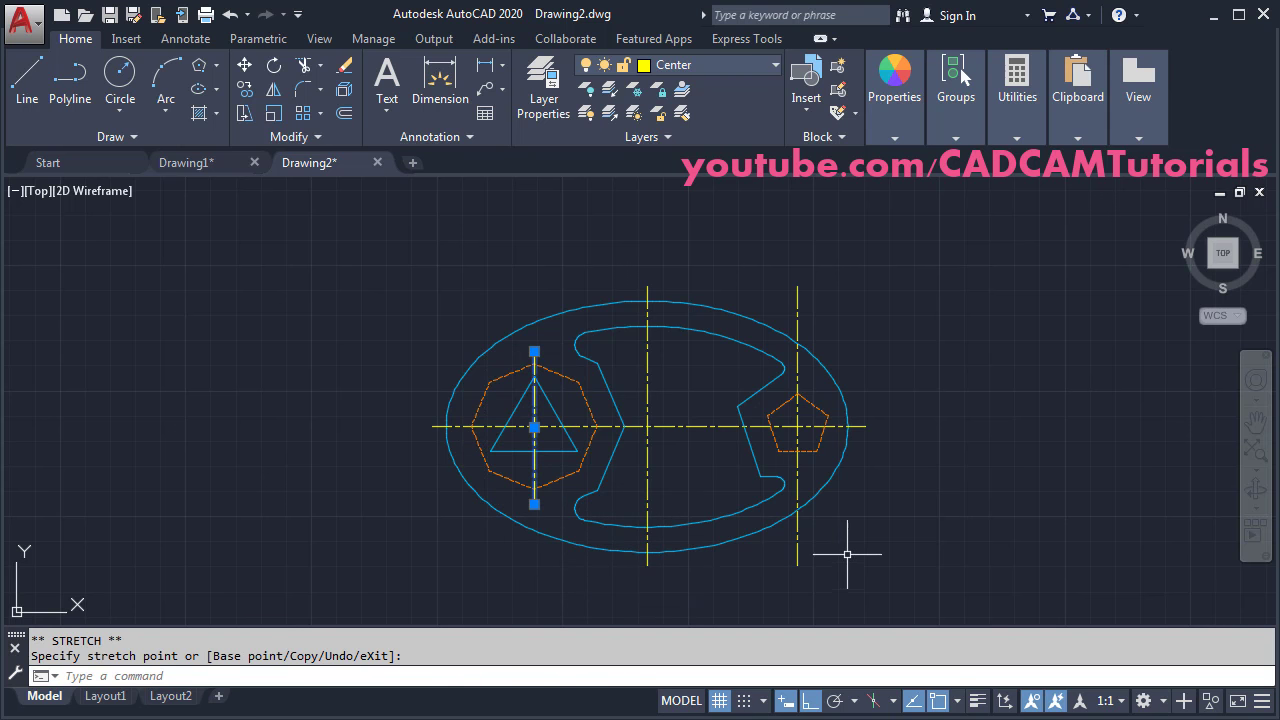
- Shorten the pentagon's vertical centre line at both ends so it just overshoots the pentagon
left_click(798, 552)
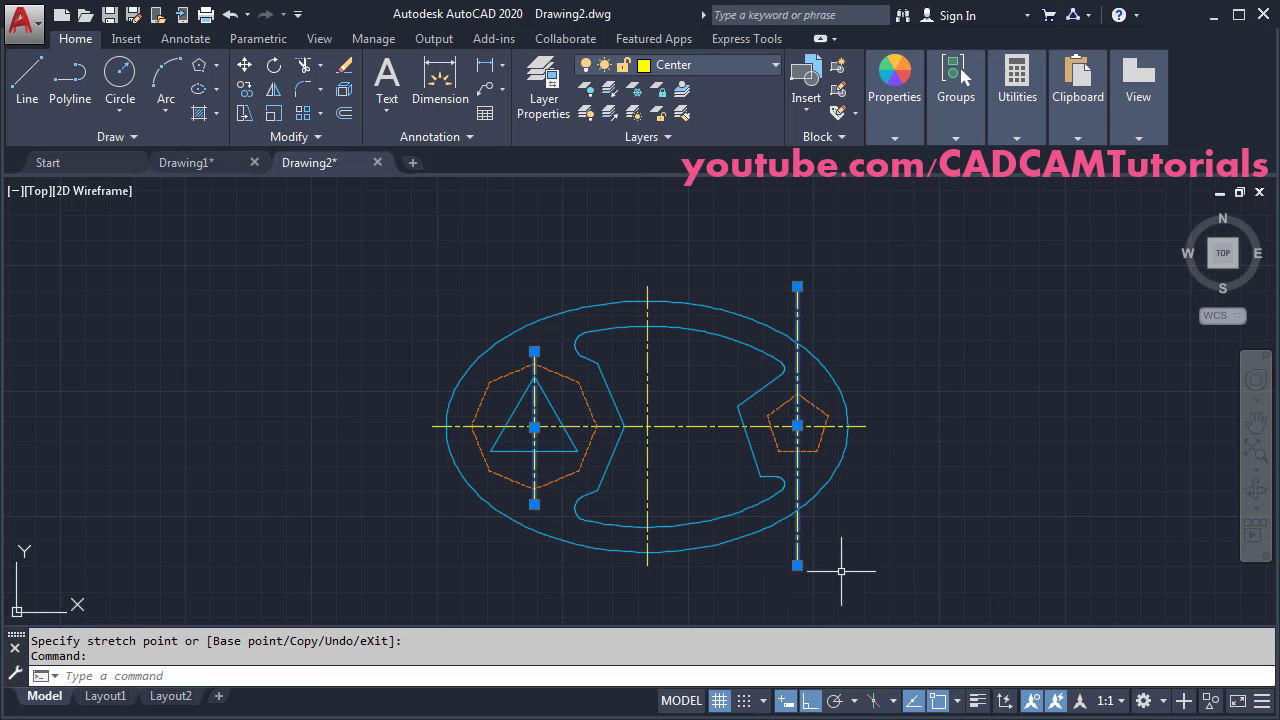
left_click(797, 565)
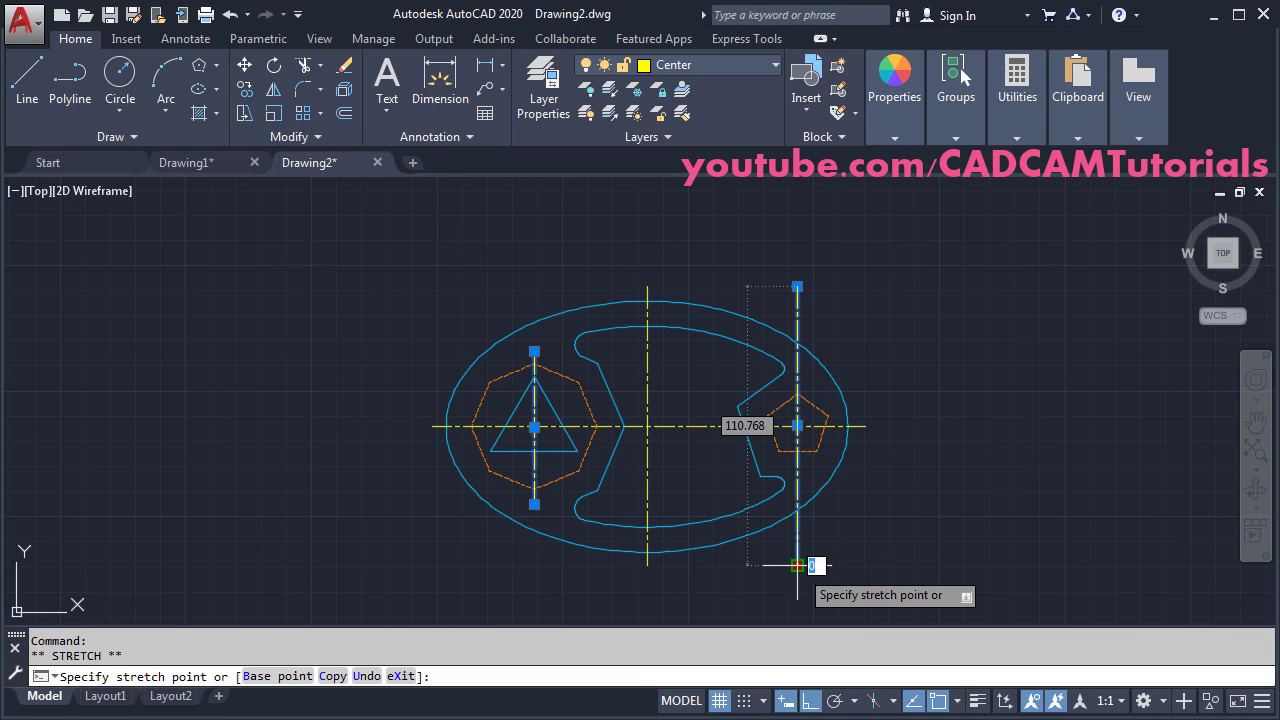
left_click(812, 467)
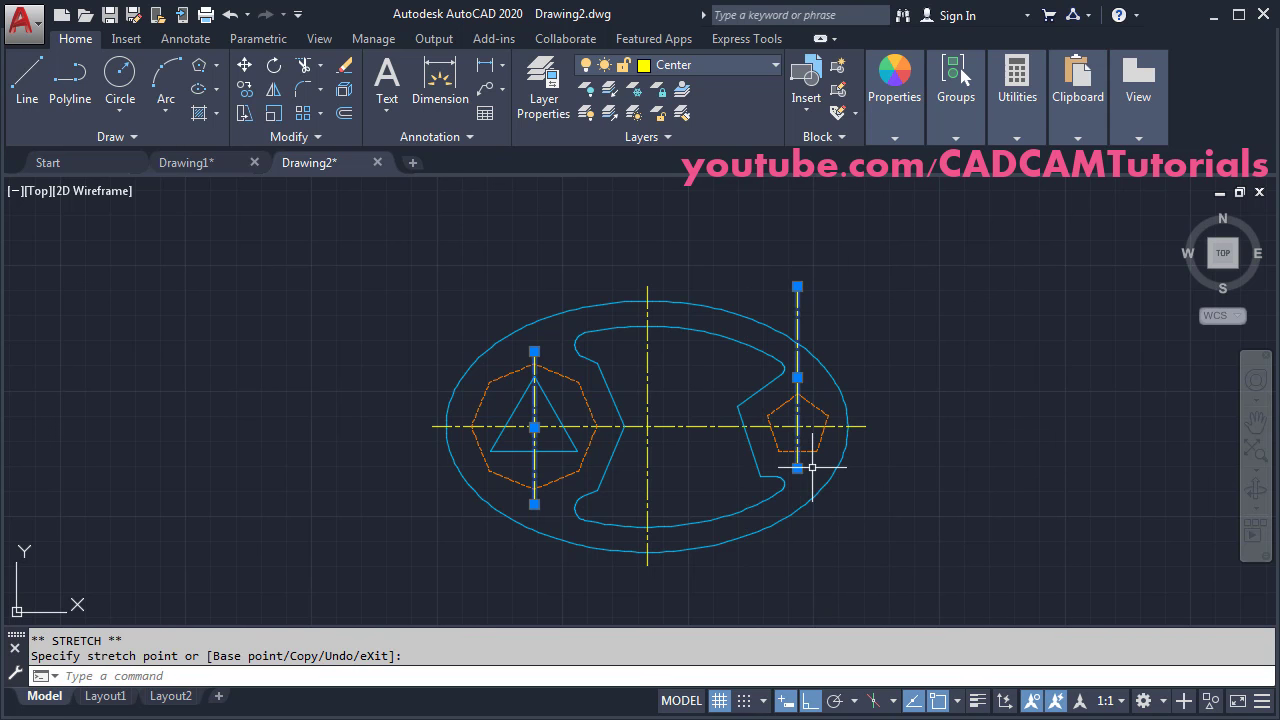
left_click(797, 286)
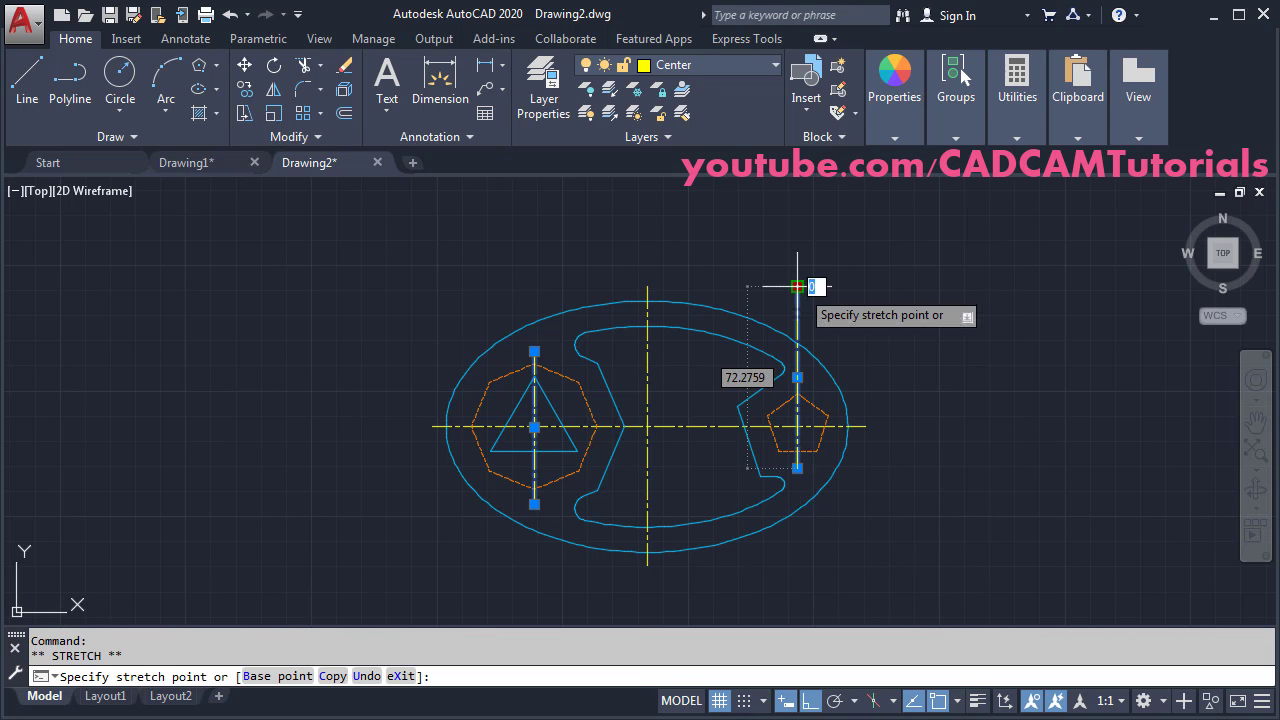
left_click(808, 380)
key("Escape")
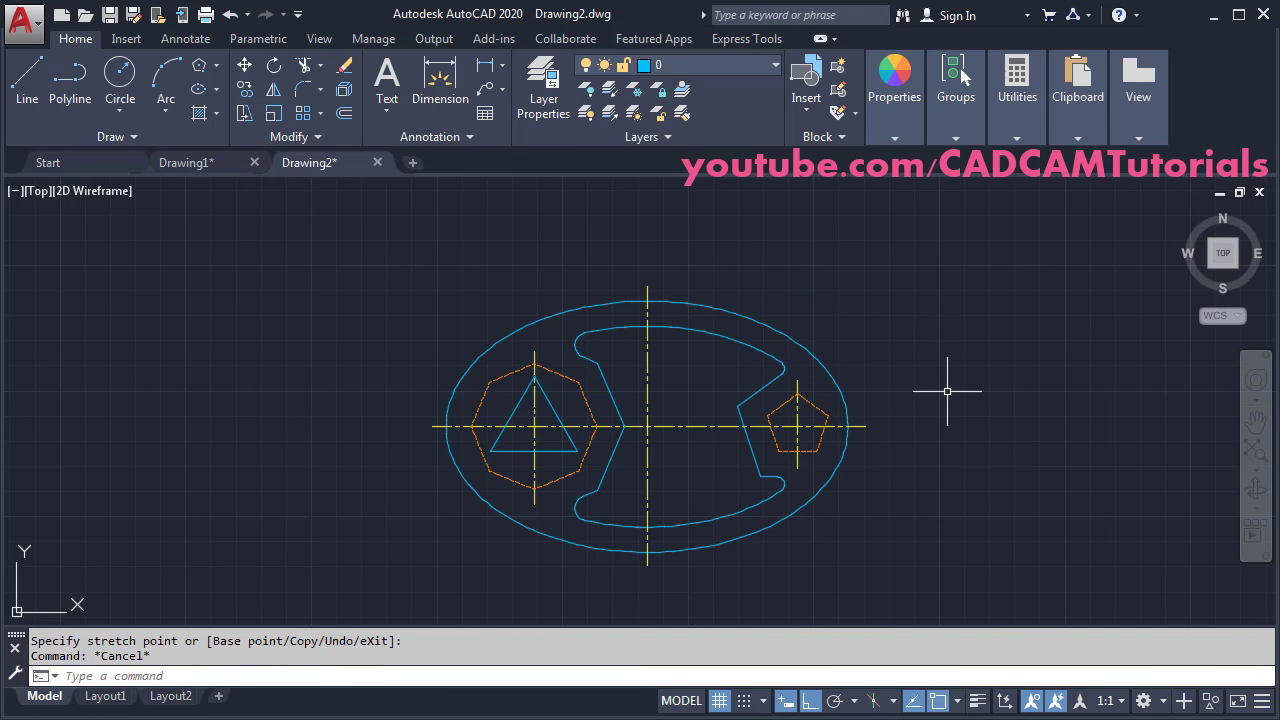
- Load the HIDDENX2 linetype and assign it to the Hidden layer in Layer Properties
middle_click(727, 486)
middle_click(727, 486)
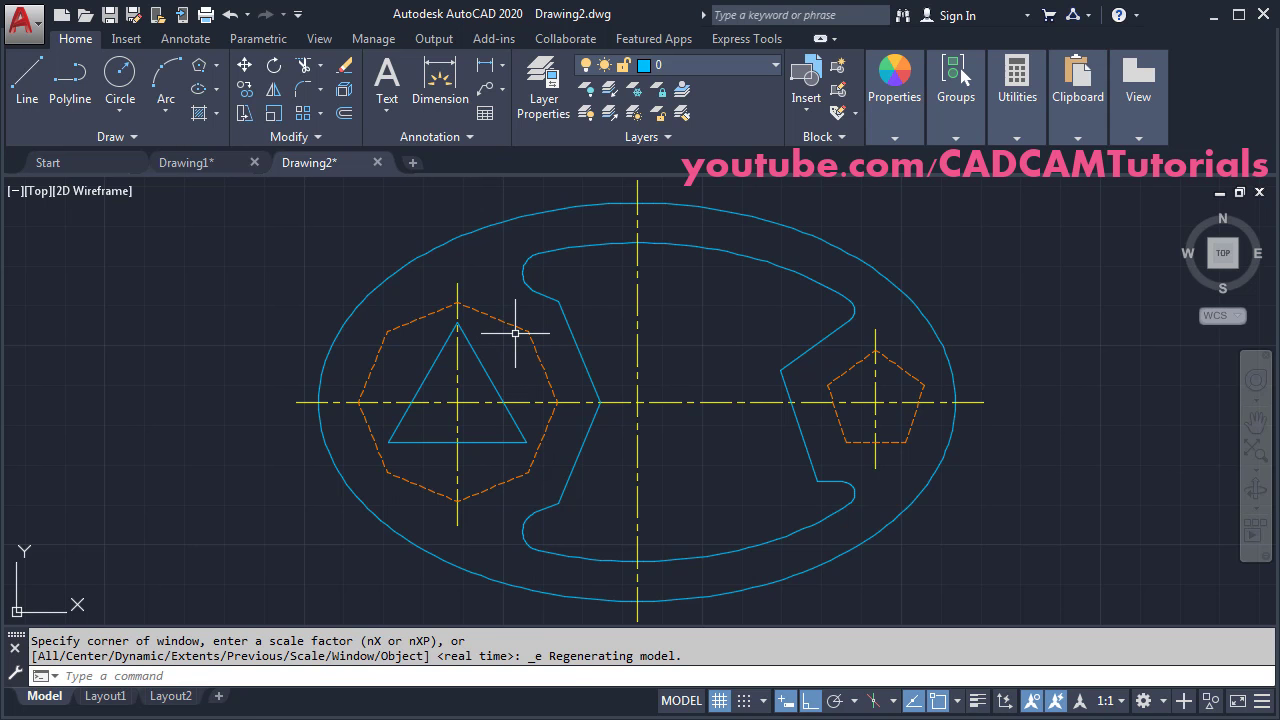
left_click(543, 100)
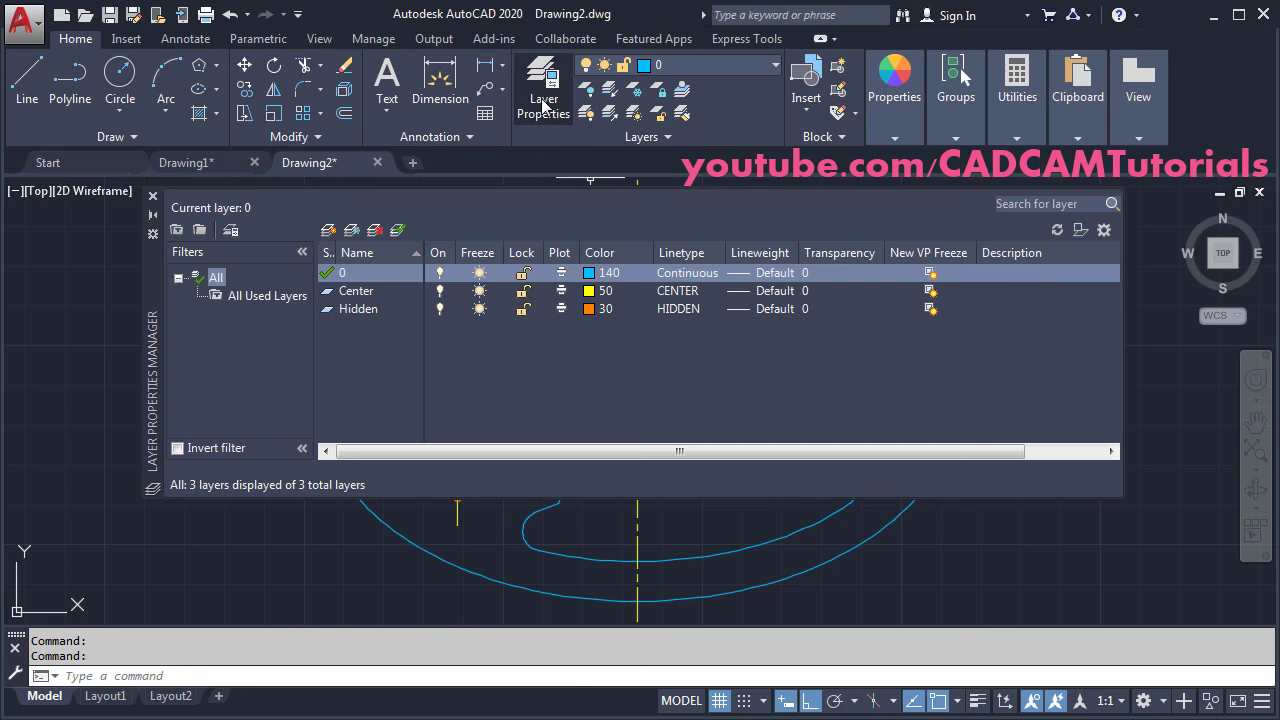
left_click(684, 310)
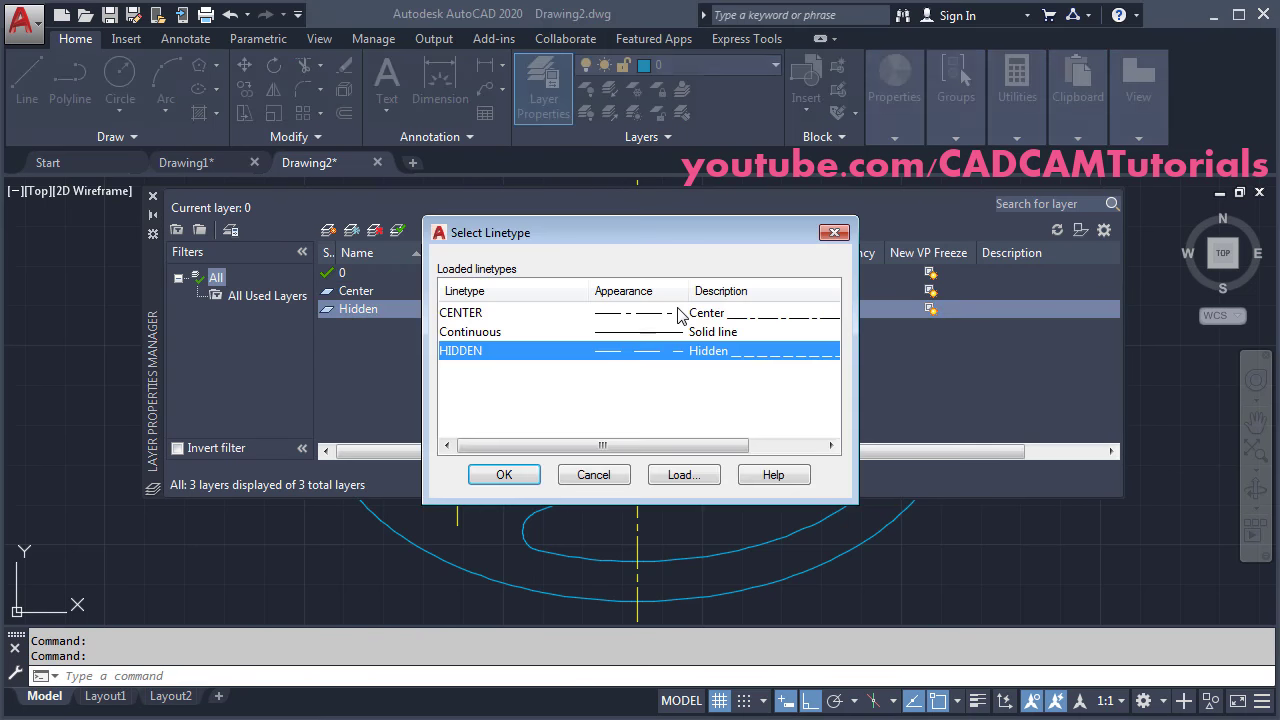
left_click(680, 475)
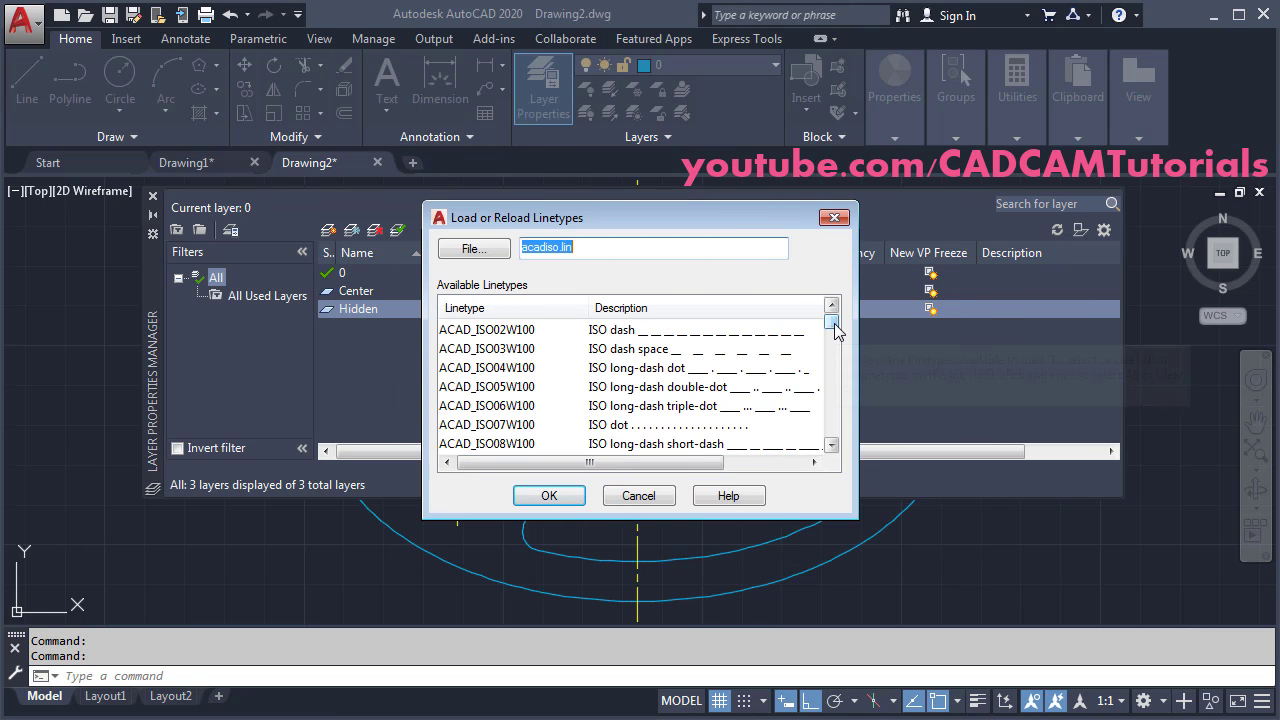
scroll(836, 360, "down", 5)
left_click_drag(836, 360, 836, 397)
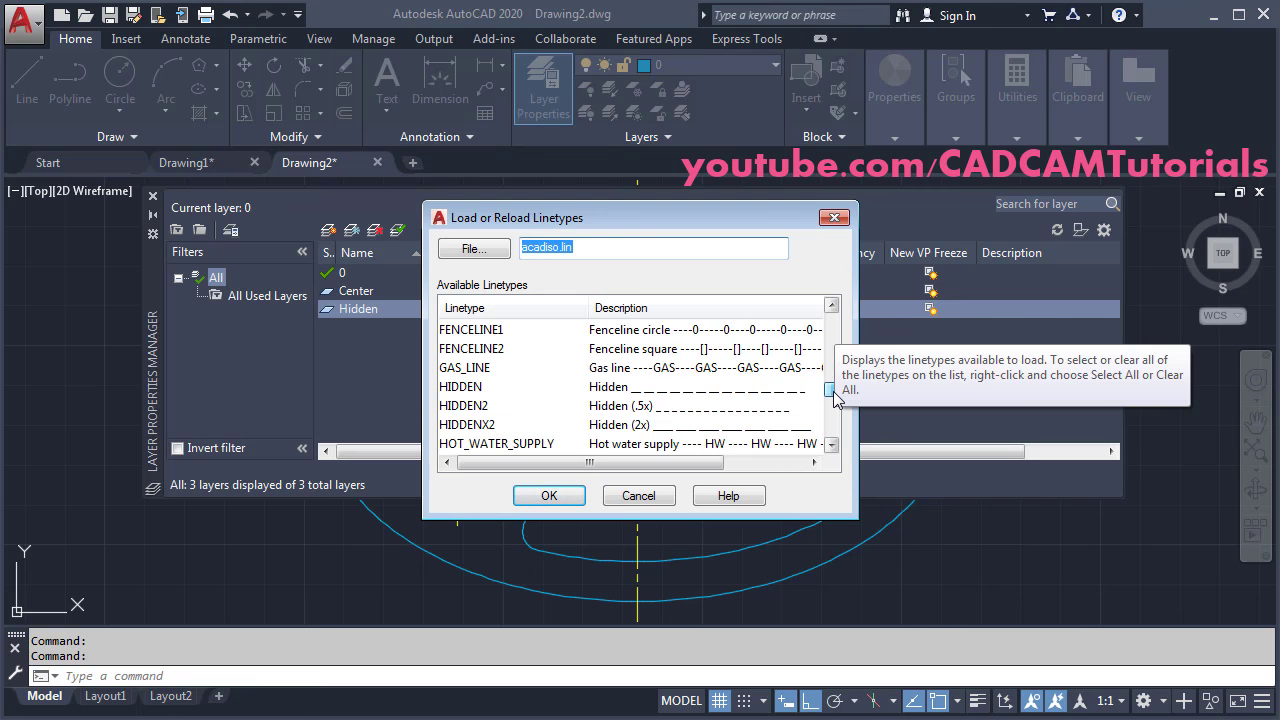
left_click(470, 424)
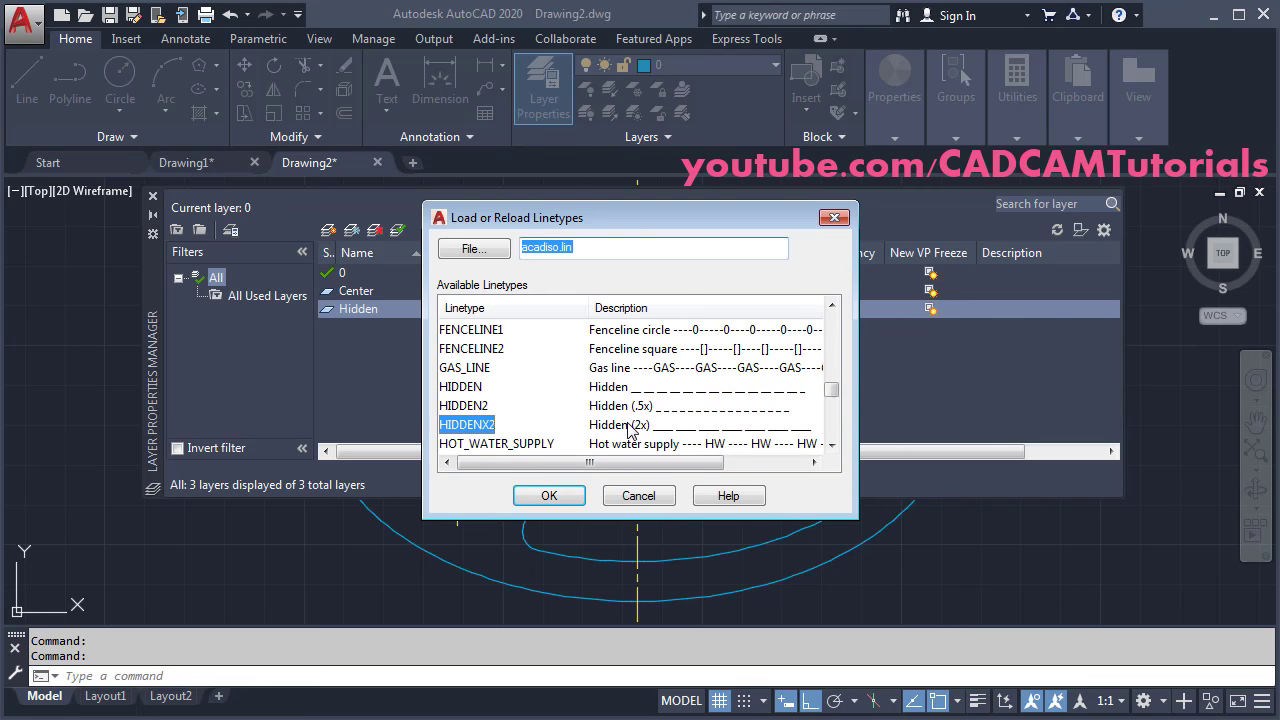
left_click(549, 495)
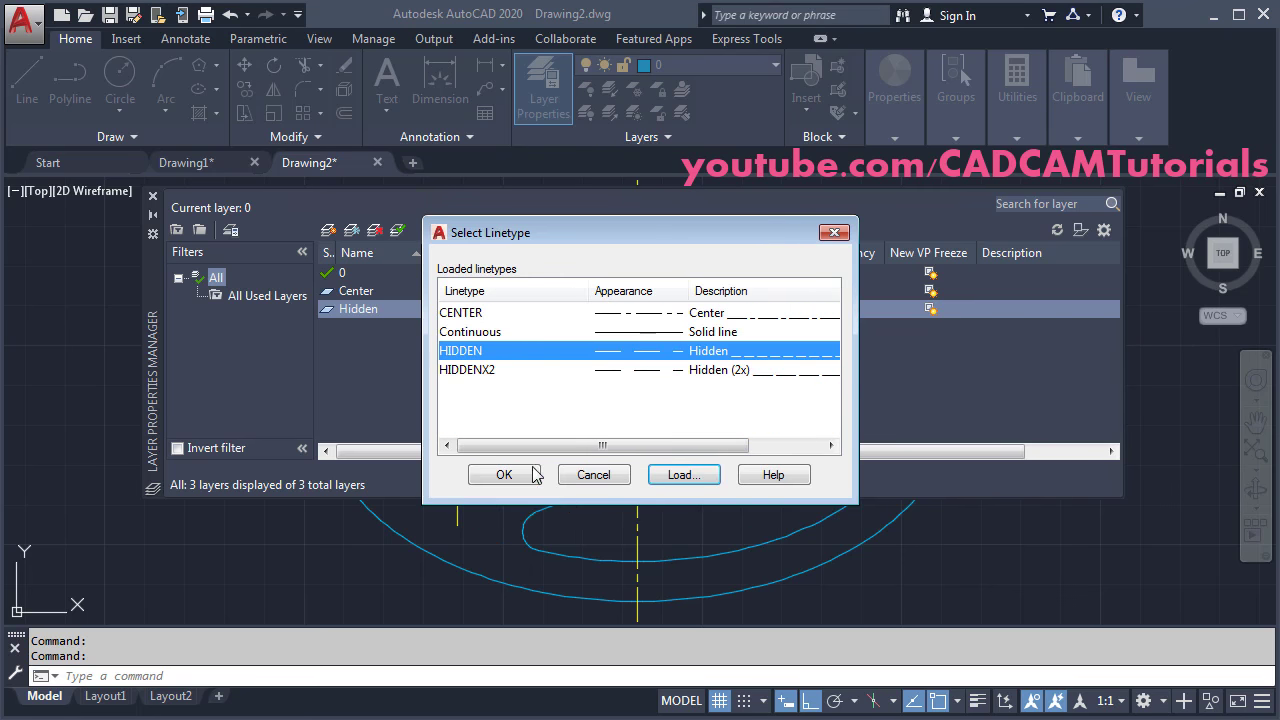
left_click(479, 371)
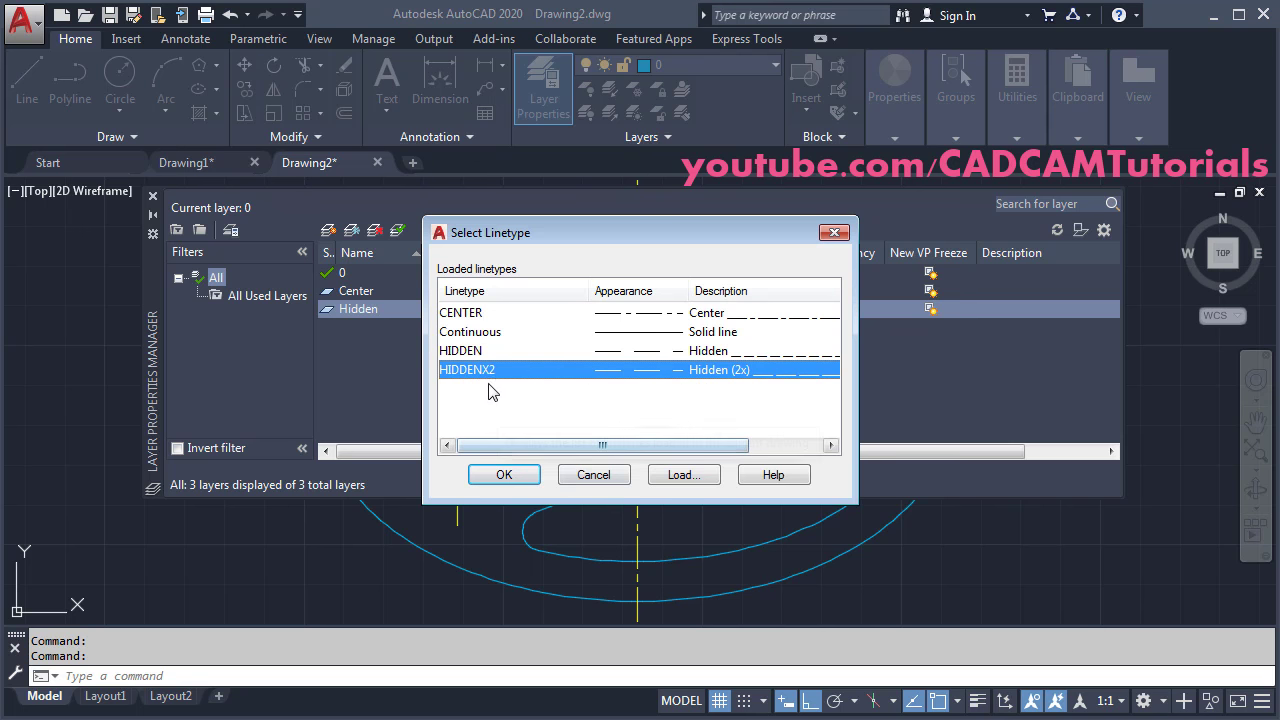
left_click(505, 477)
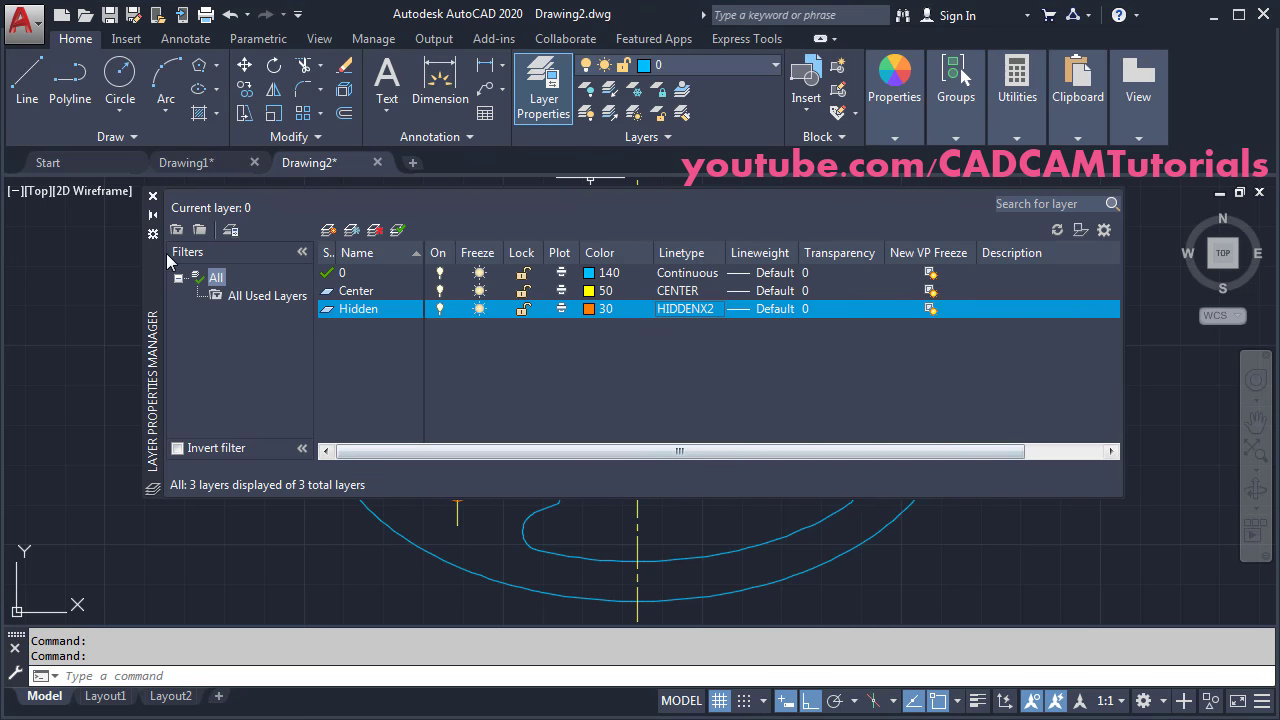
left_click(155, 199)
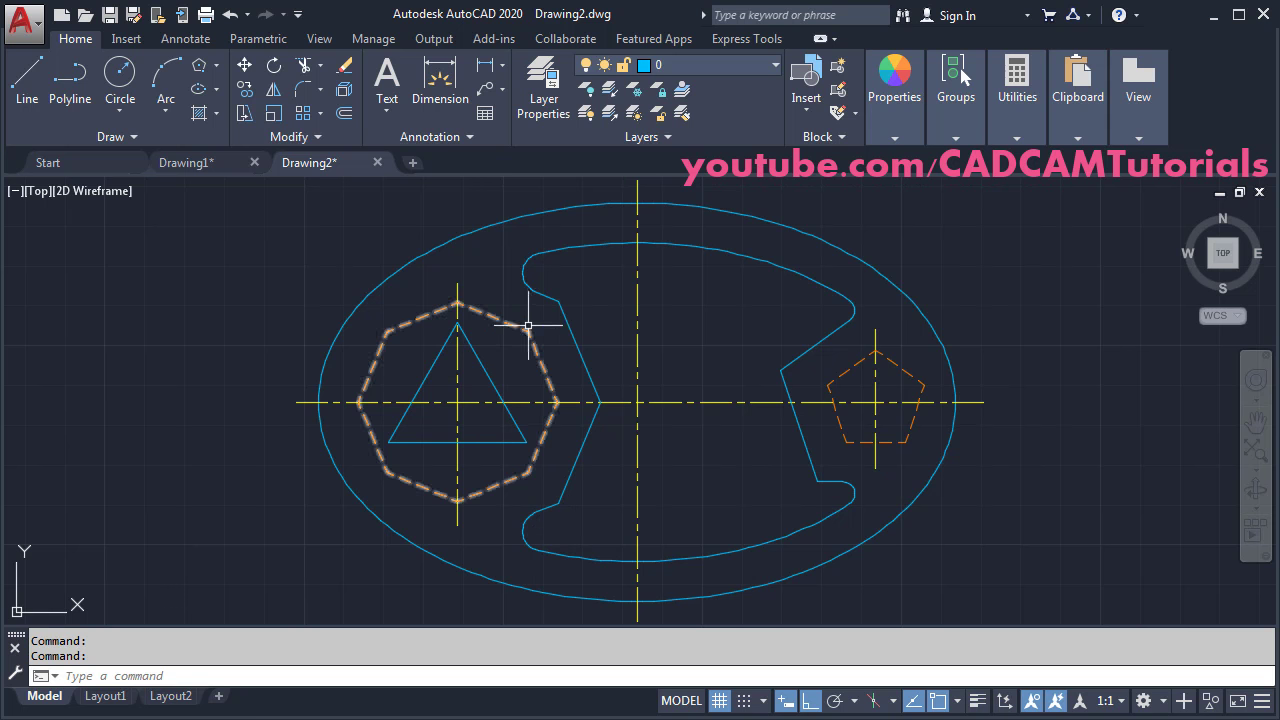
middle_click_drag(953, 497, 948, 495)
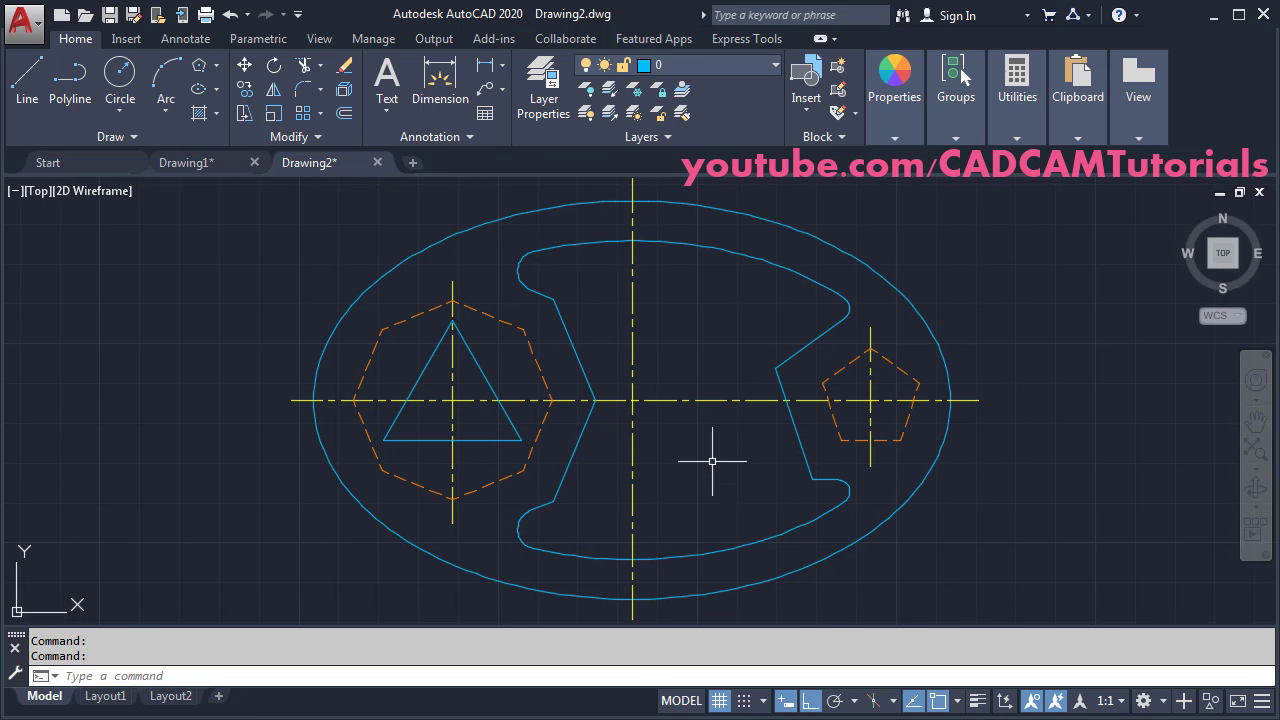
- Start blank Drawing3, find the bent-bracket page in the PDF, then return to AutoCAD
left_click(413, 162)
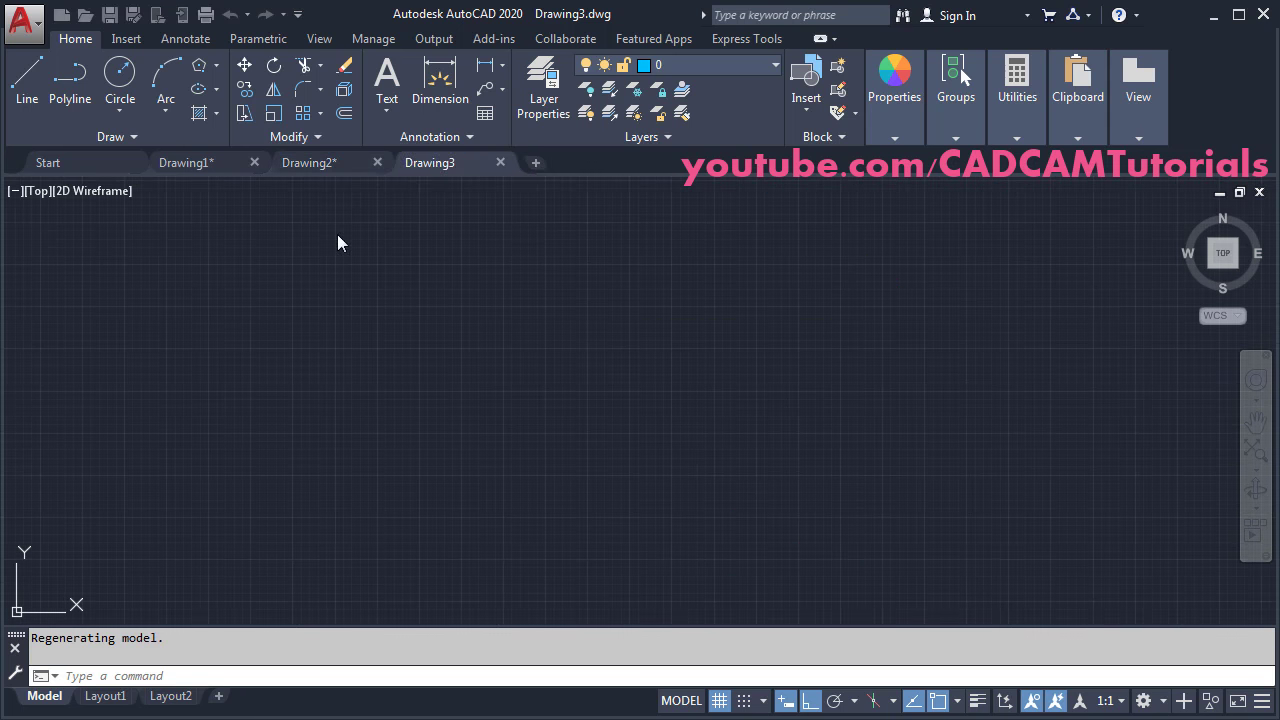
key("alt+Tab")
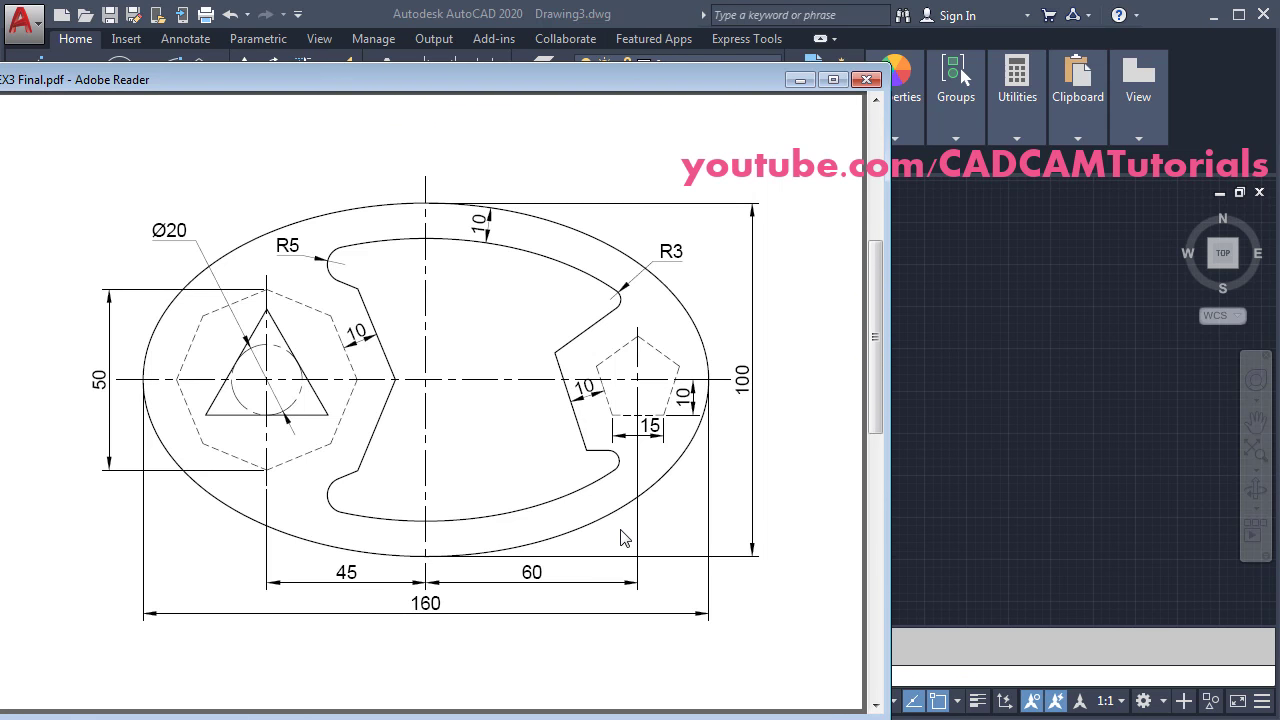
scroll(621, 538, "down", 5)
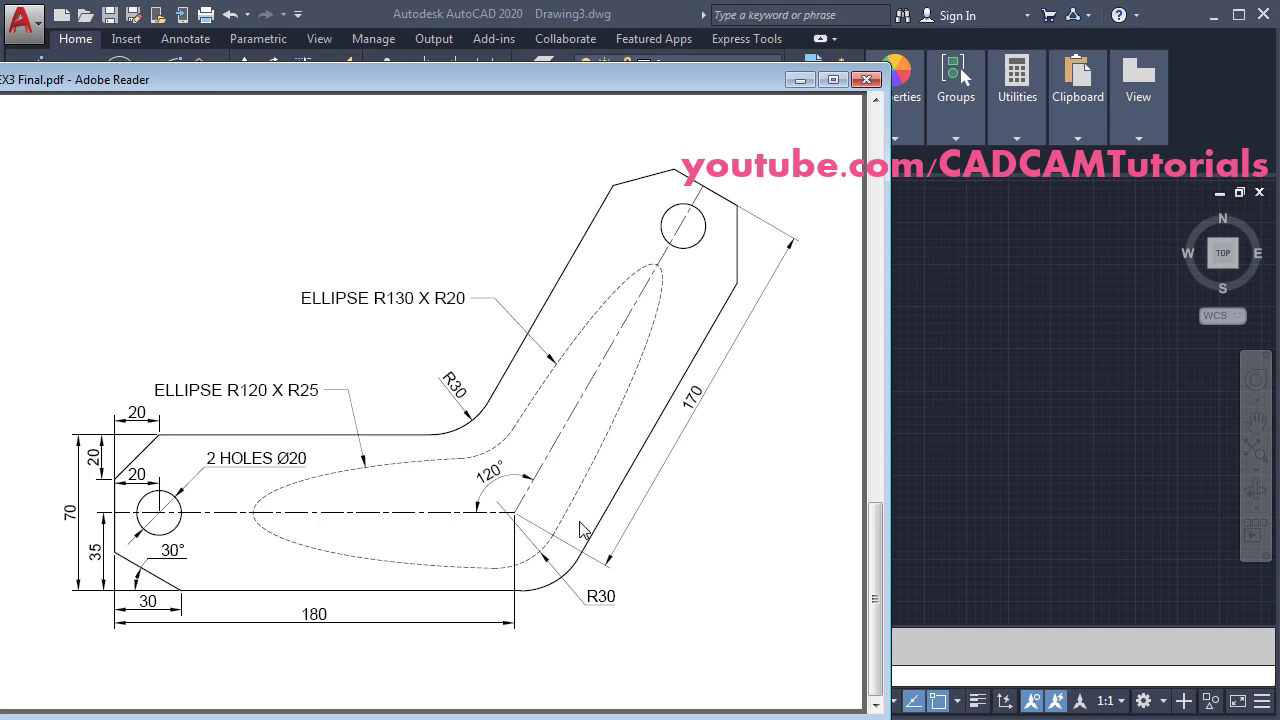
left_click(1057, 390)
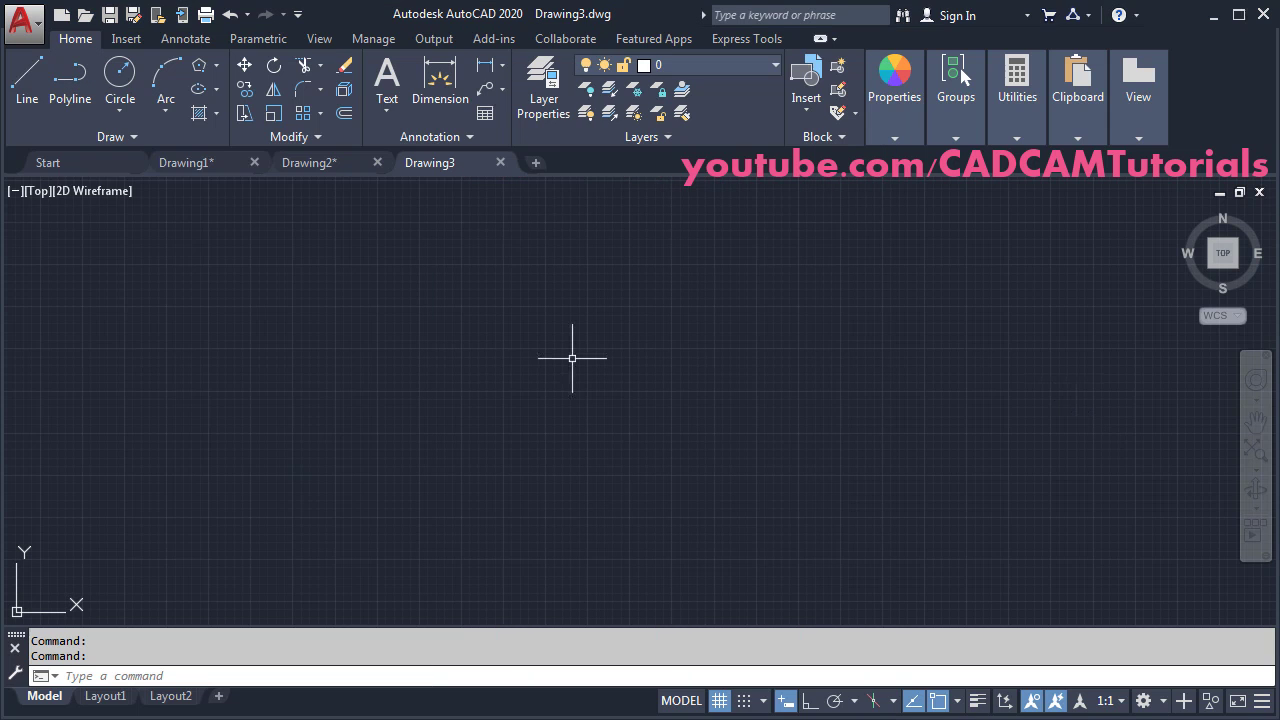
- Draw a 180 horizontal line joined to a 170 line at 60°, then view the PDF
left_click(27, 101)
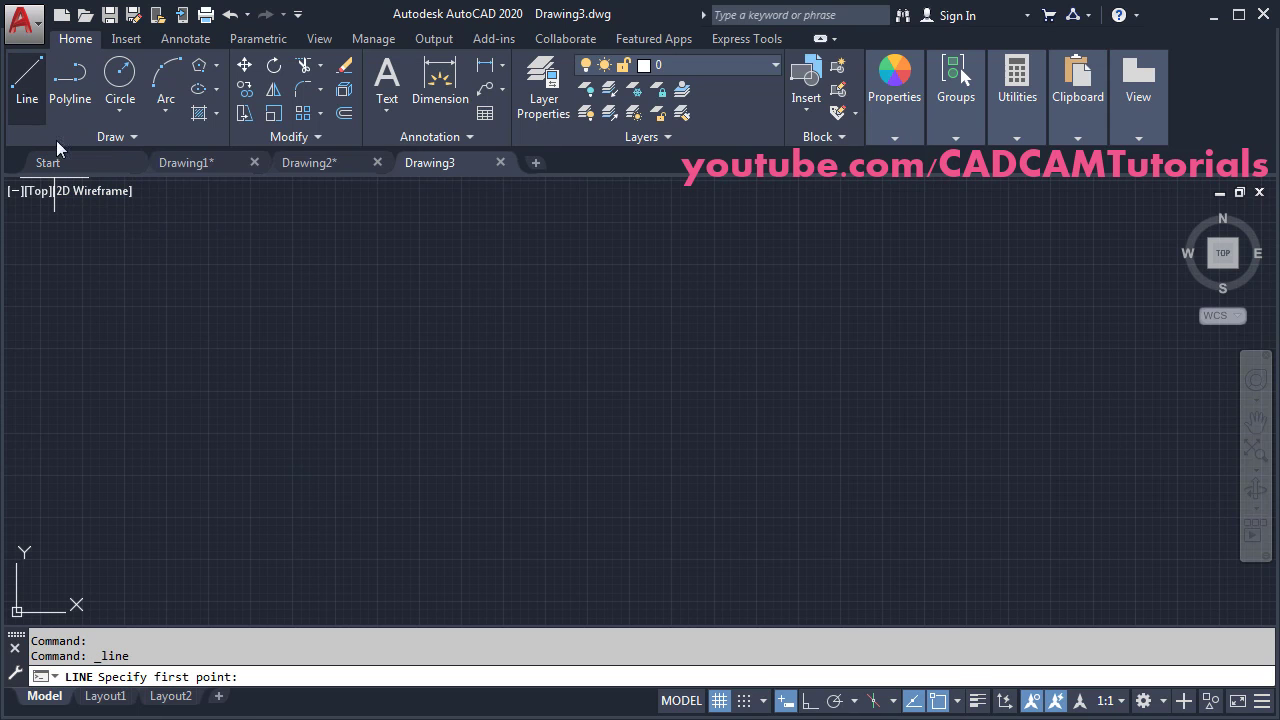
left_click(369, 438)
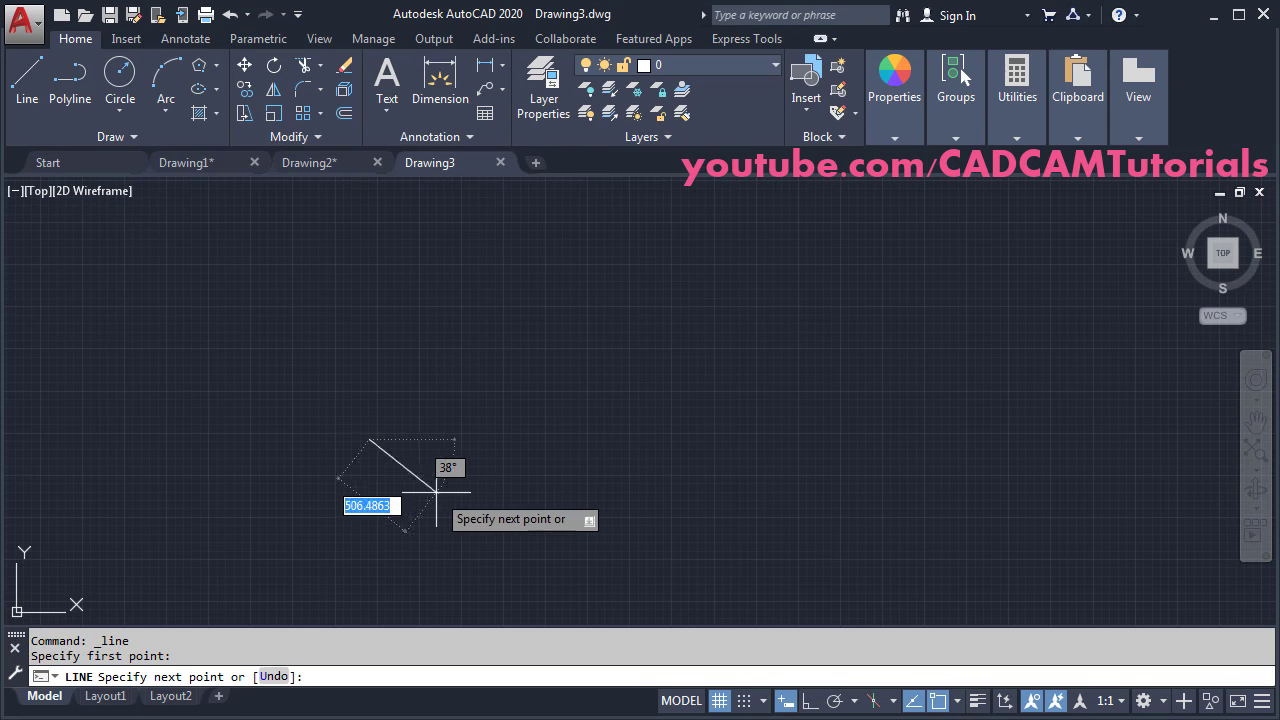
left_click(815, 702)
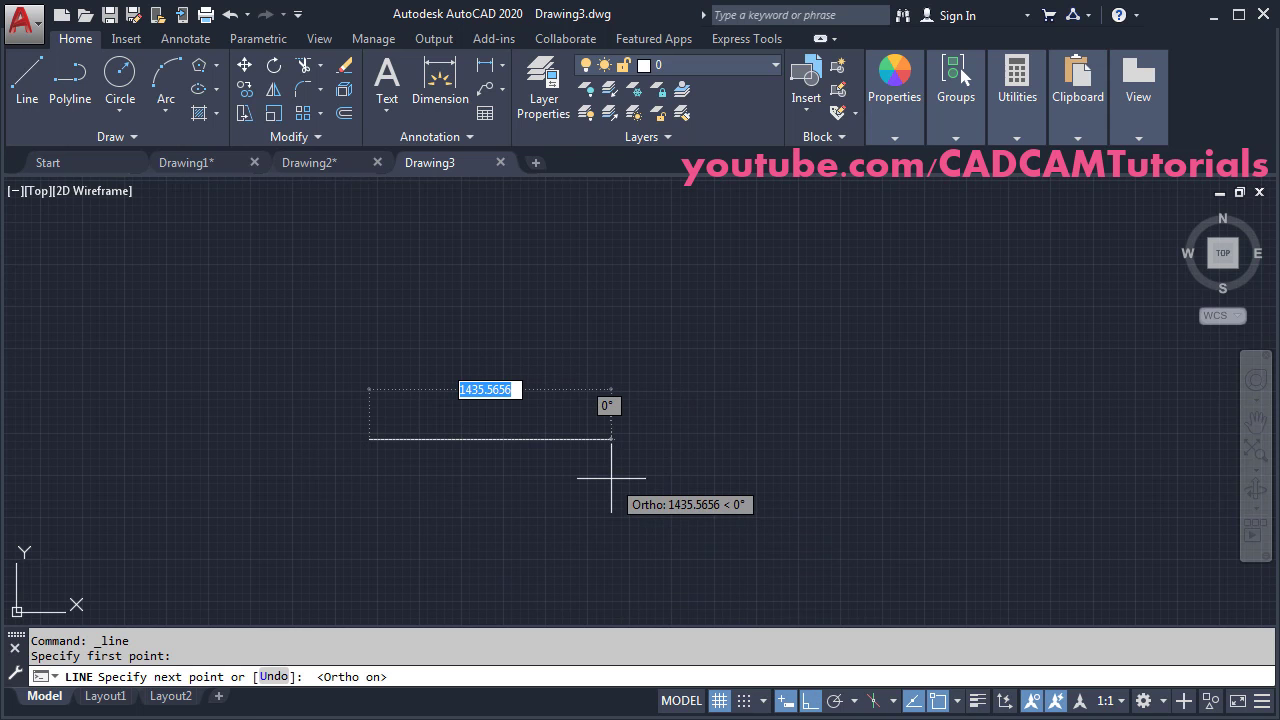
type("180")
key("Return")
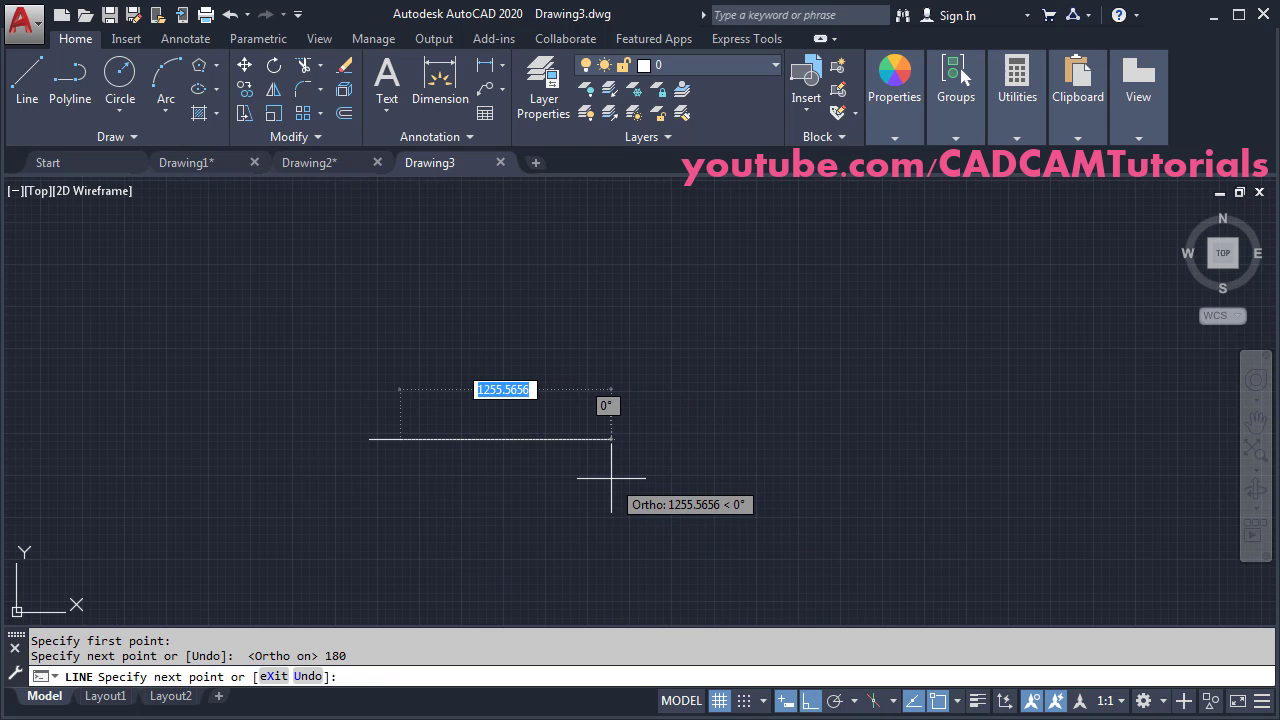
scroll(420, 420, "up", 1)
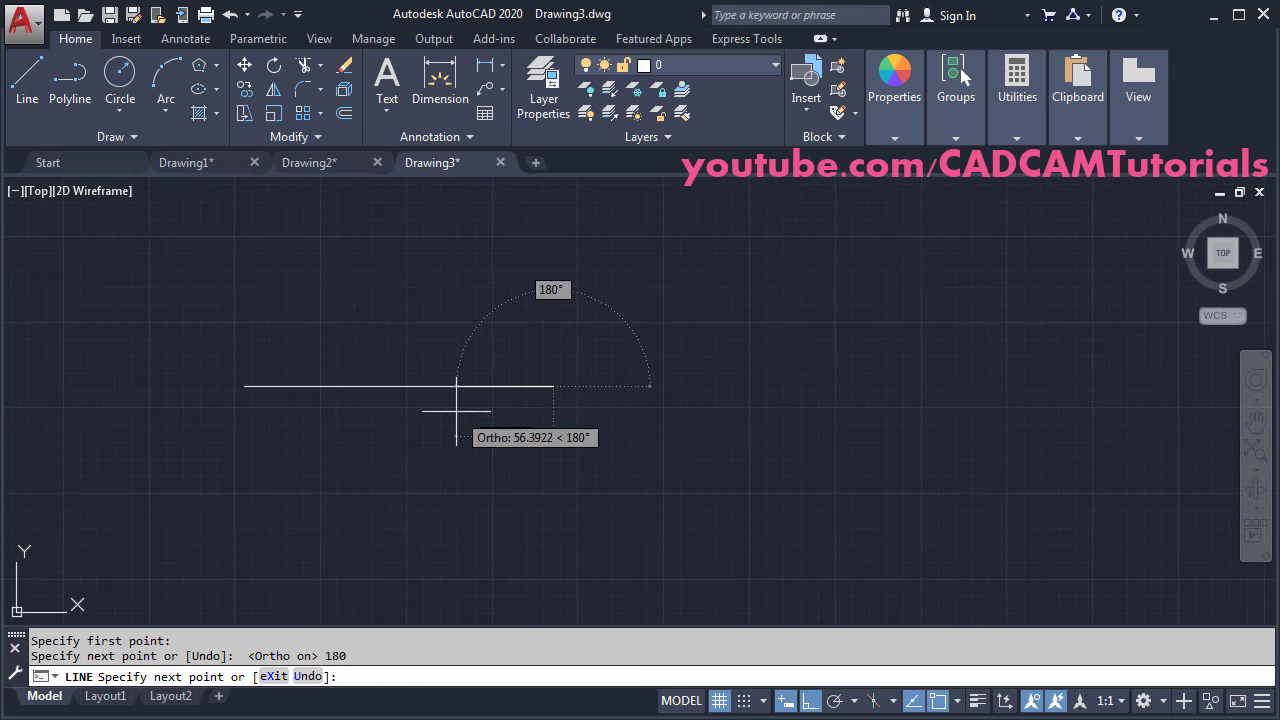
middle_click_drag(457, 394, 542, 554)
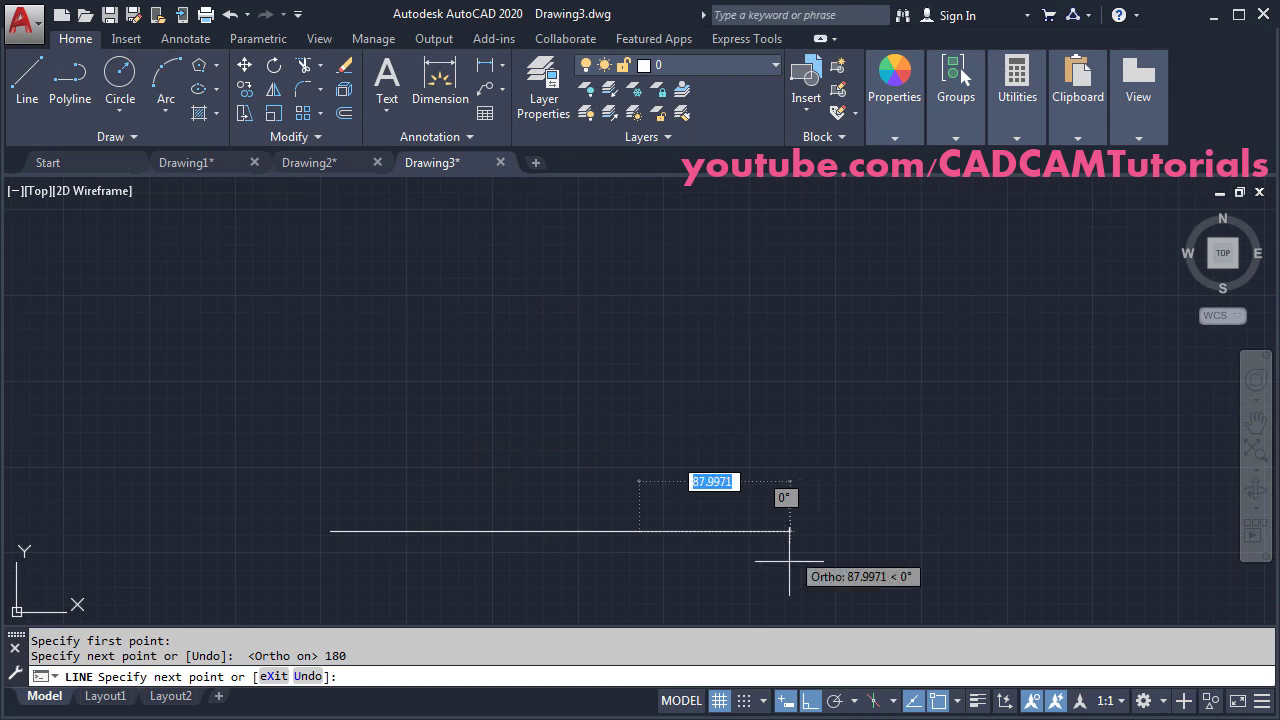
left_click(808, 702)
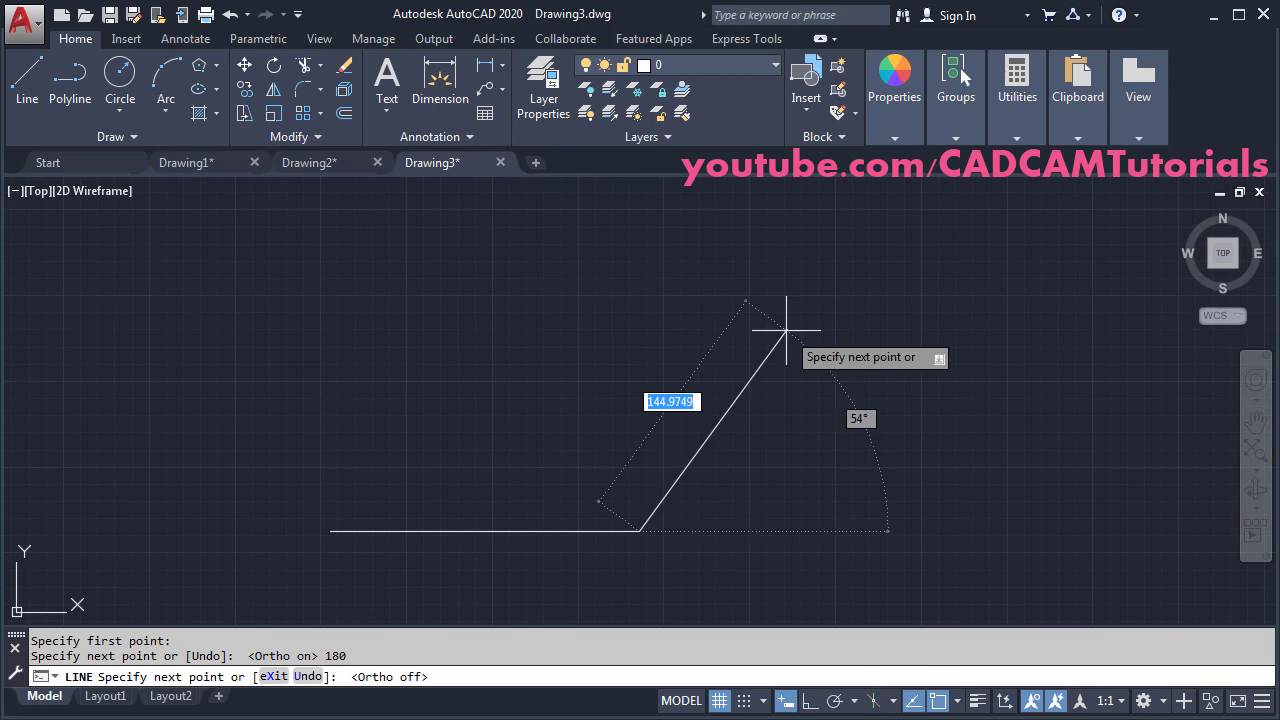
type("0")
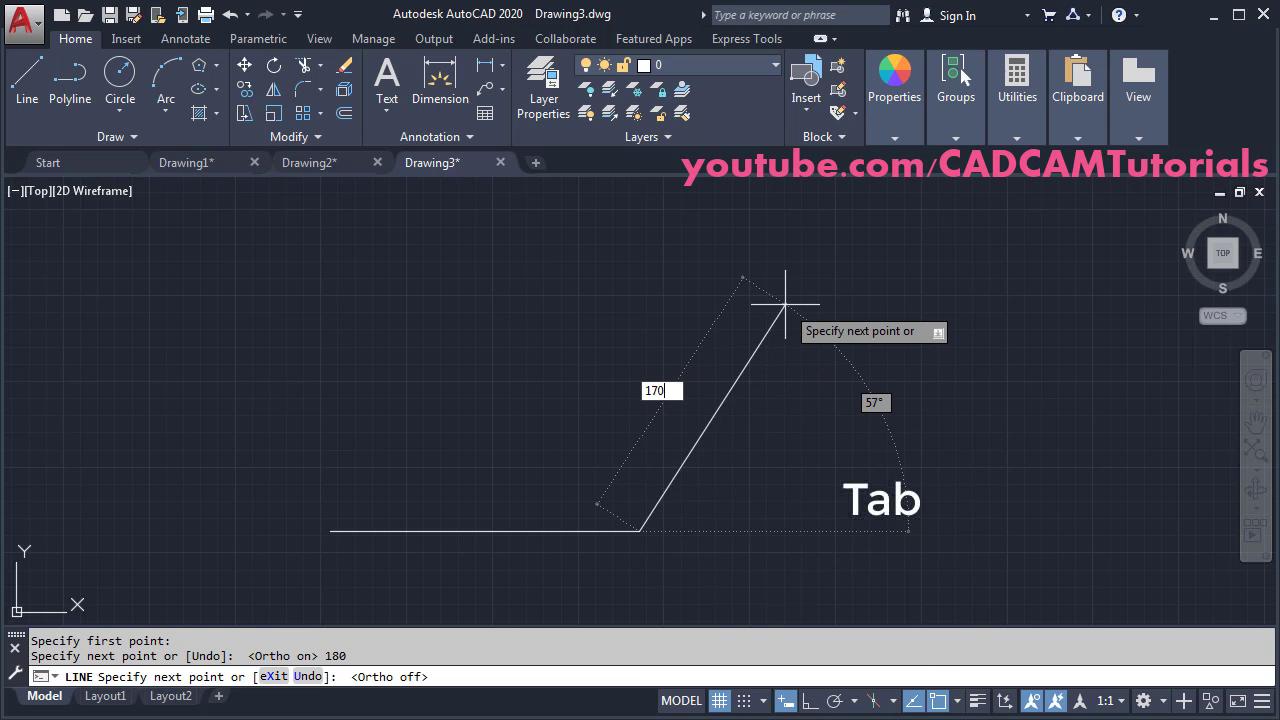
key("Tab")
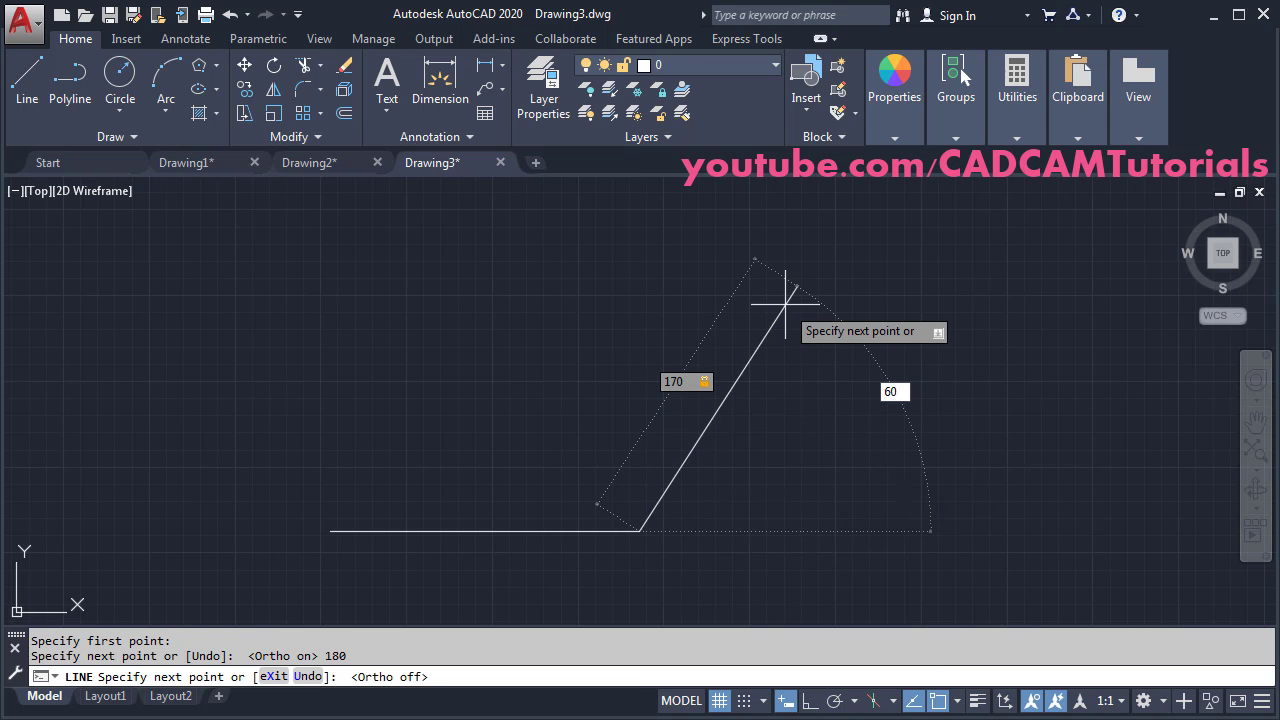
key("Return")
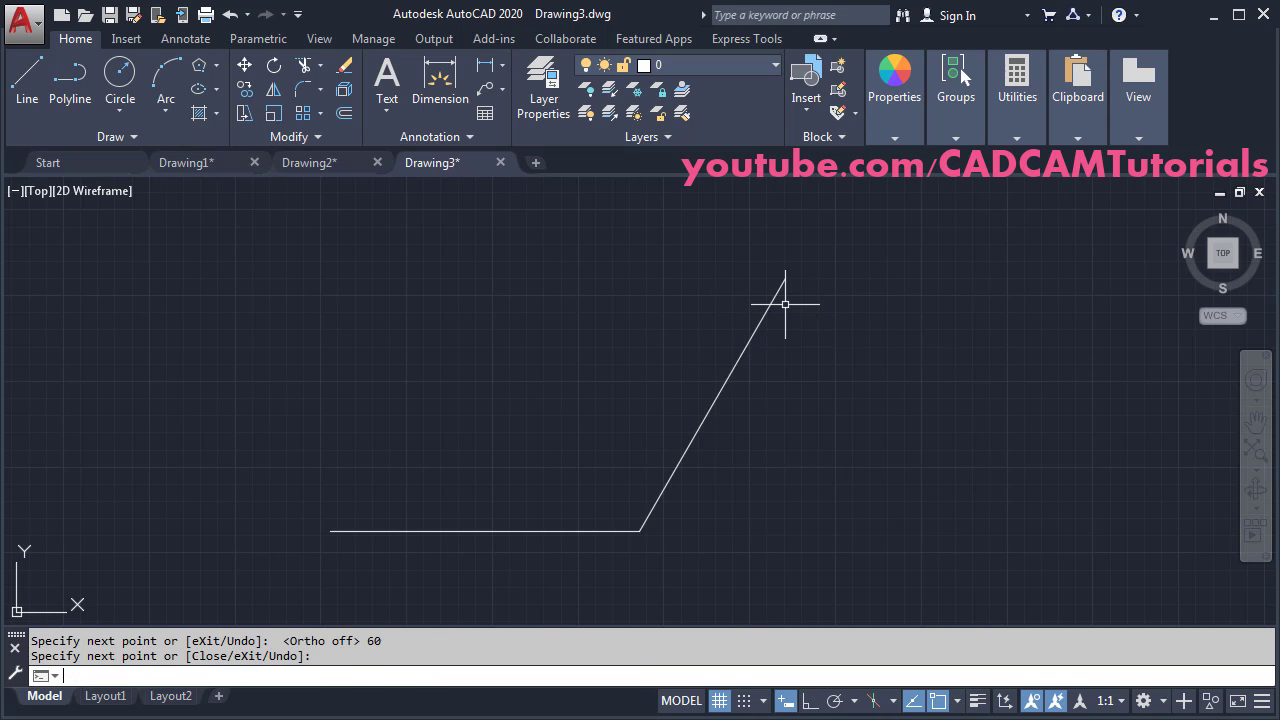
key("alt+Tab")
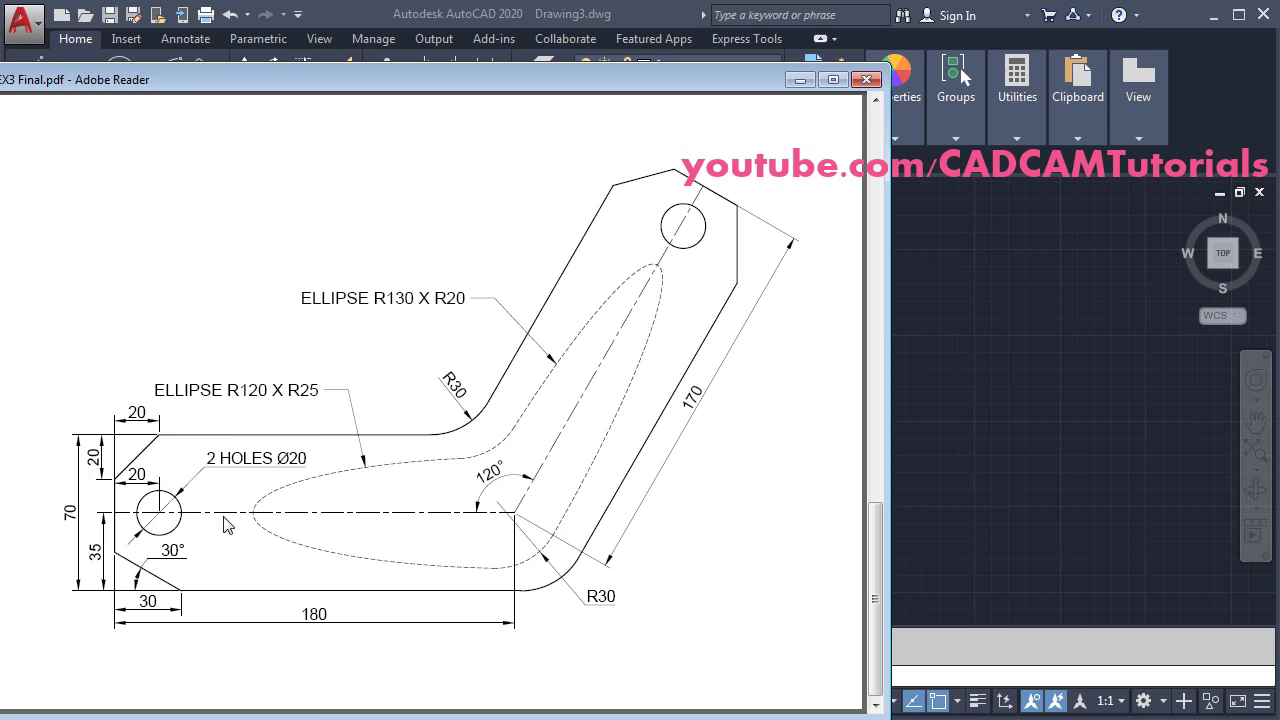
- Offset the horizontal and diagonal centrelines 35 to both sides
left_click(1056, 413)
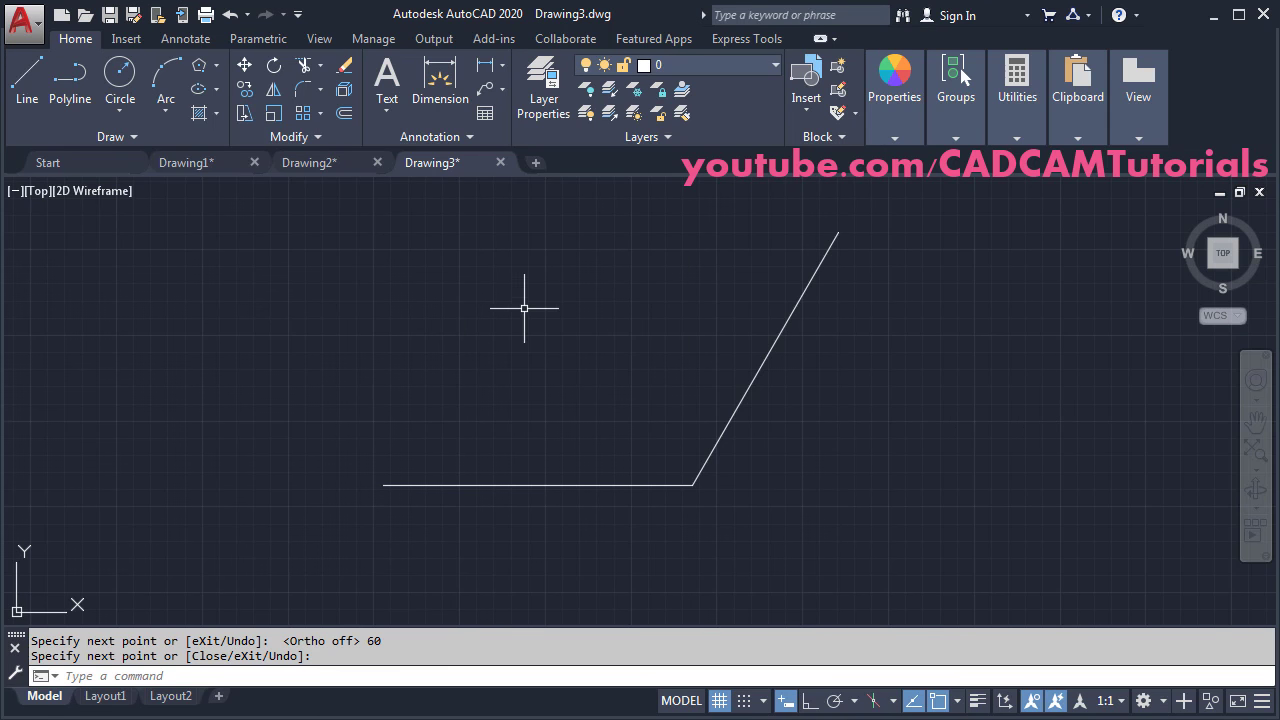
left_click(344, 116)
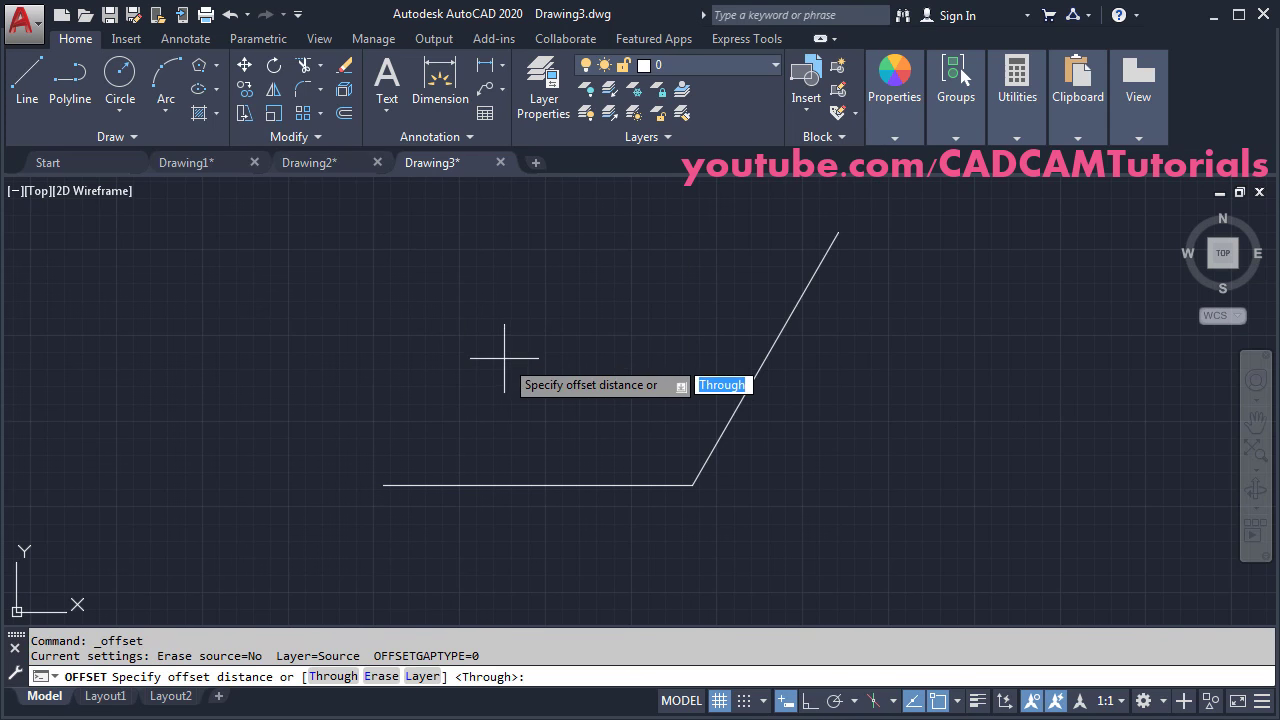
type("35")
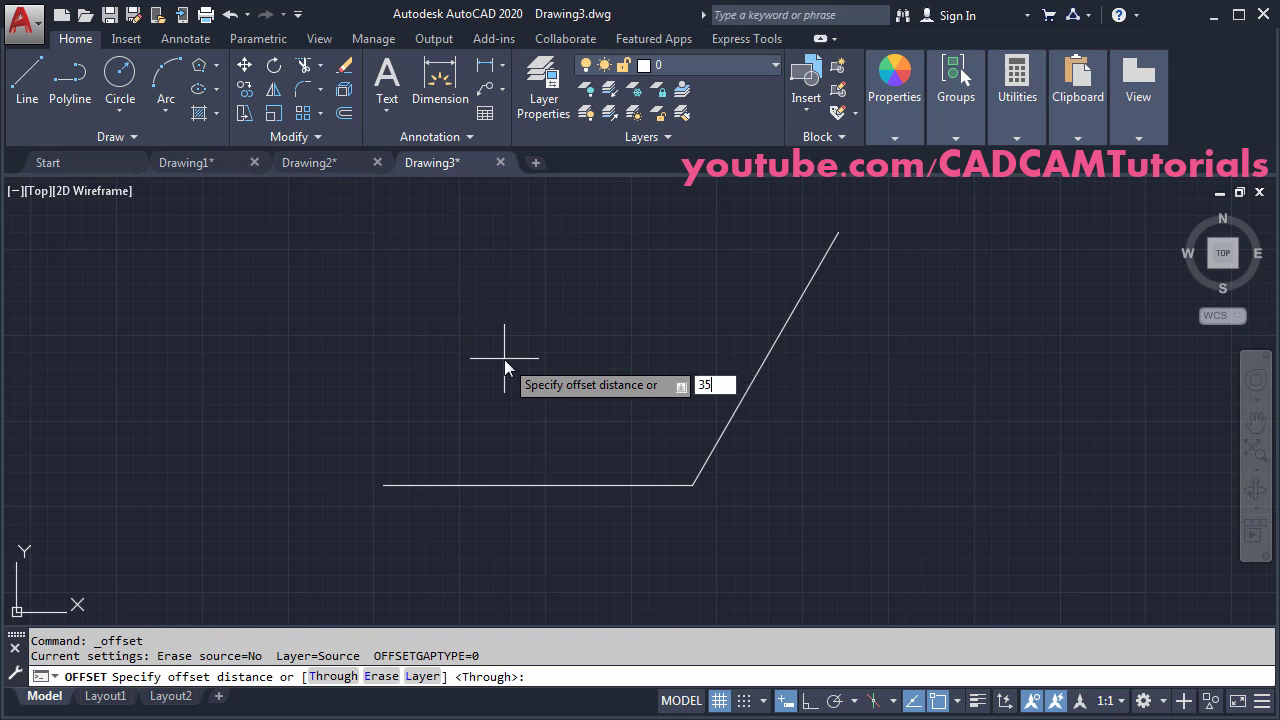
key("Return")
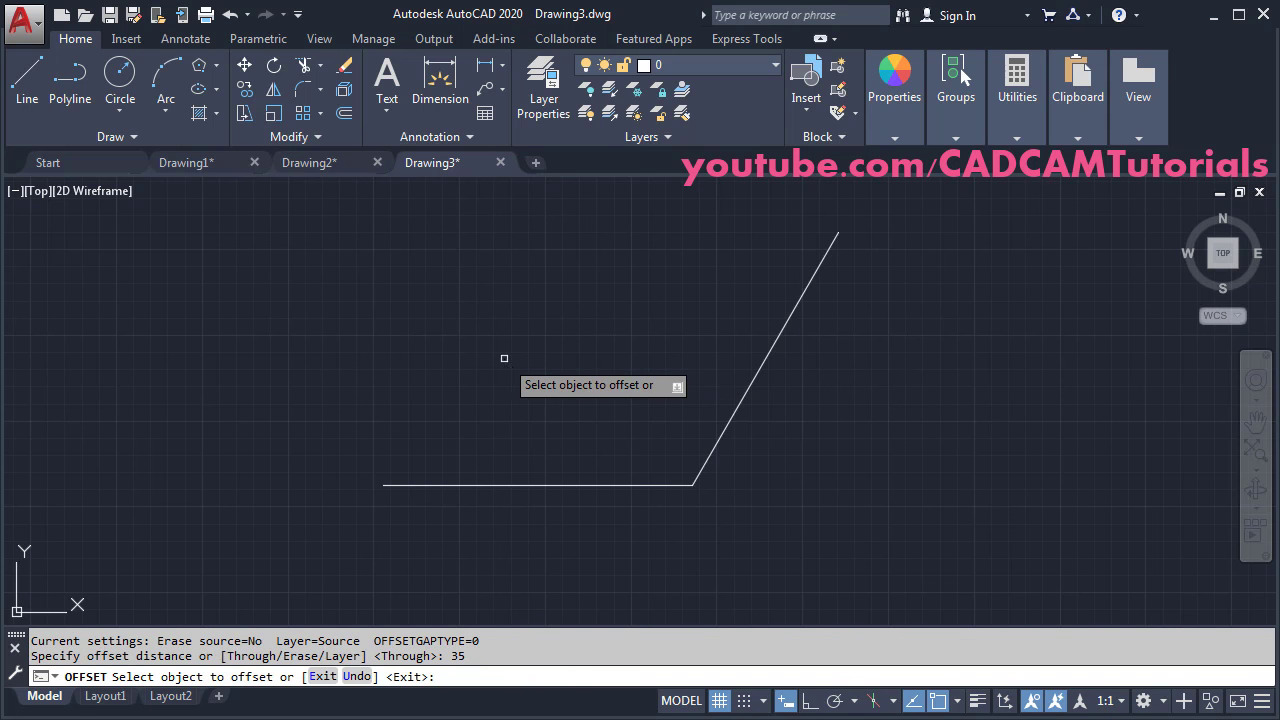
left_click(522, 482)
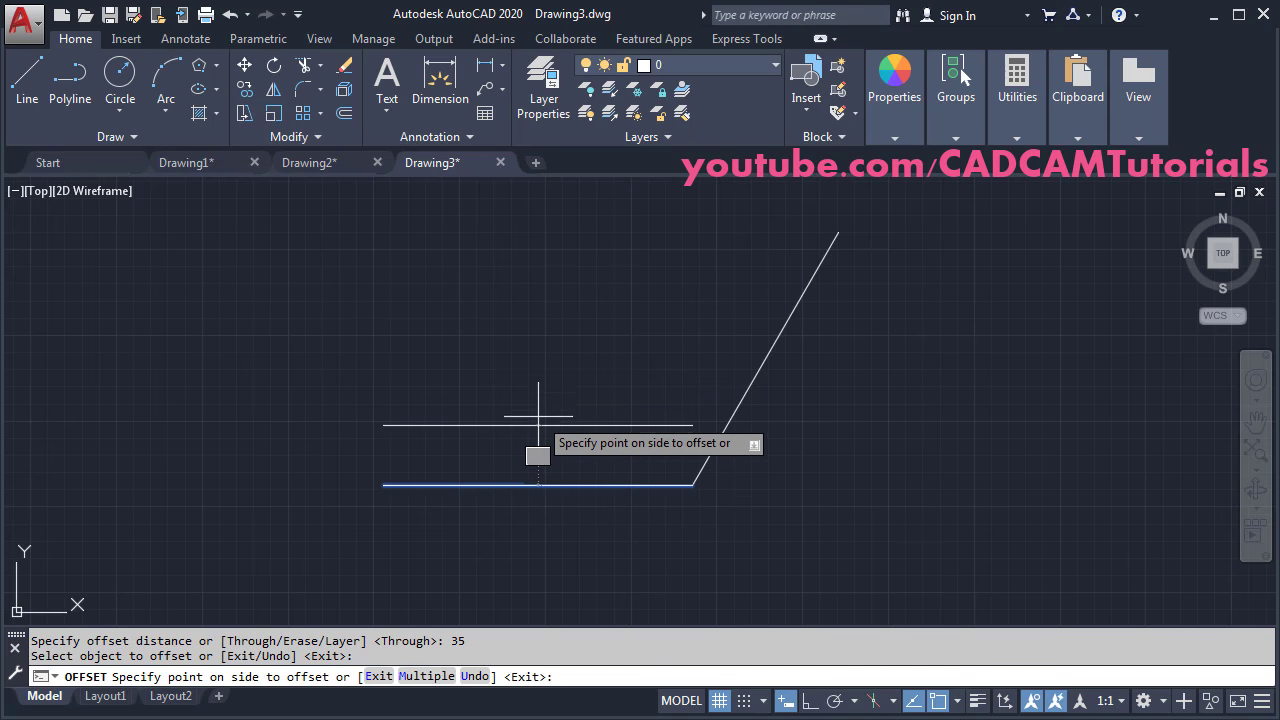
left_click(536, 405)
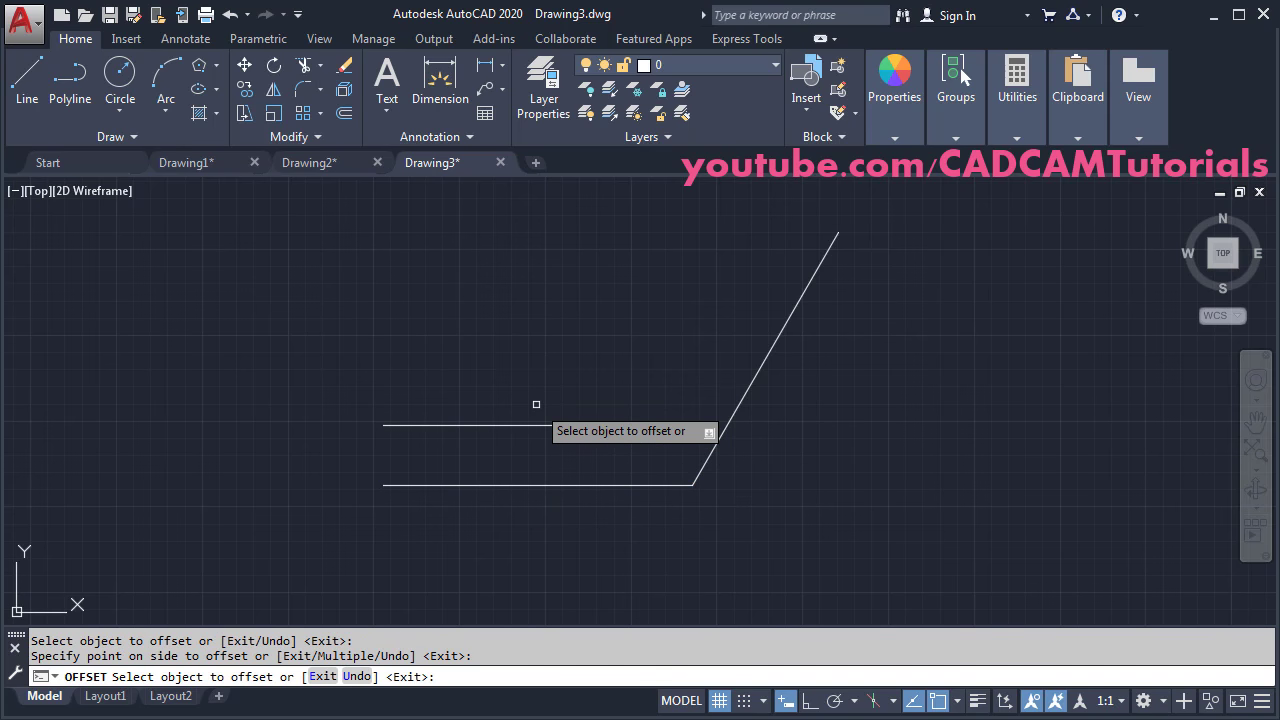
left_click(749, 388)
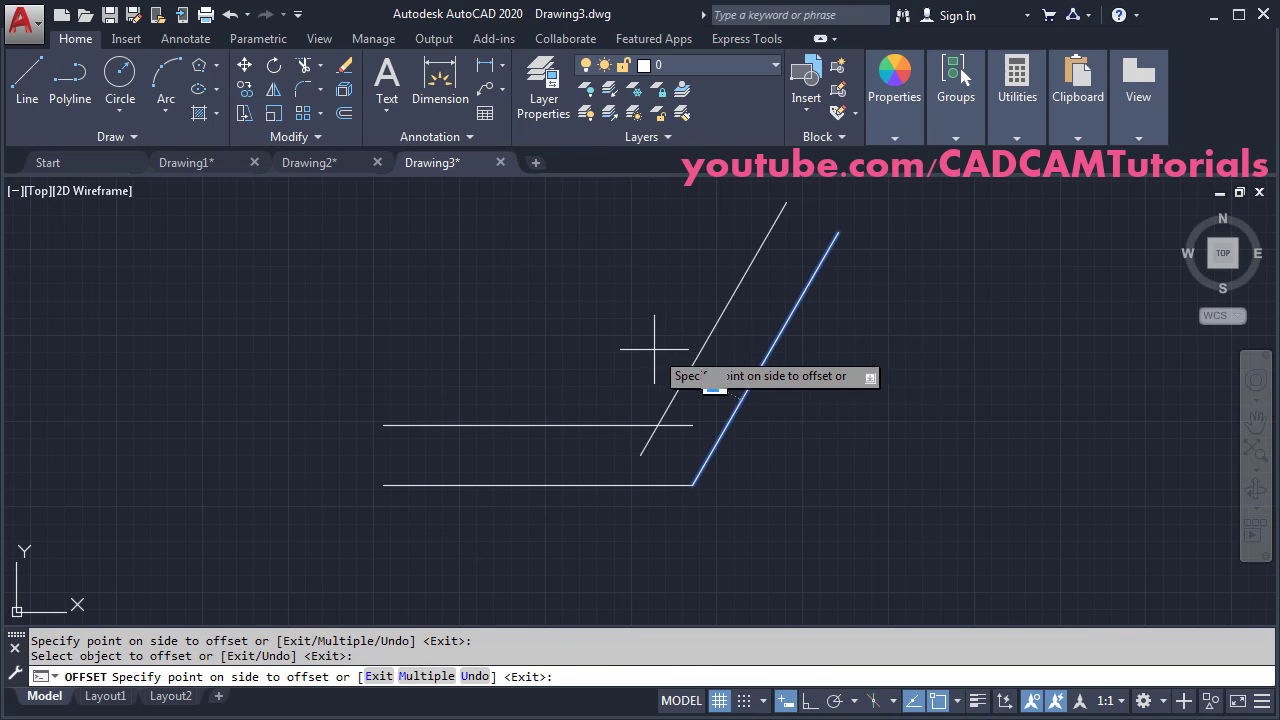
left_click(712, 390)
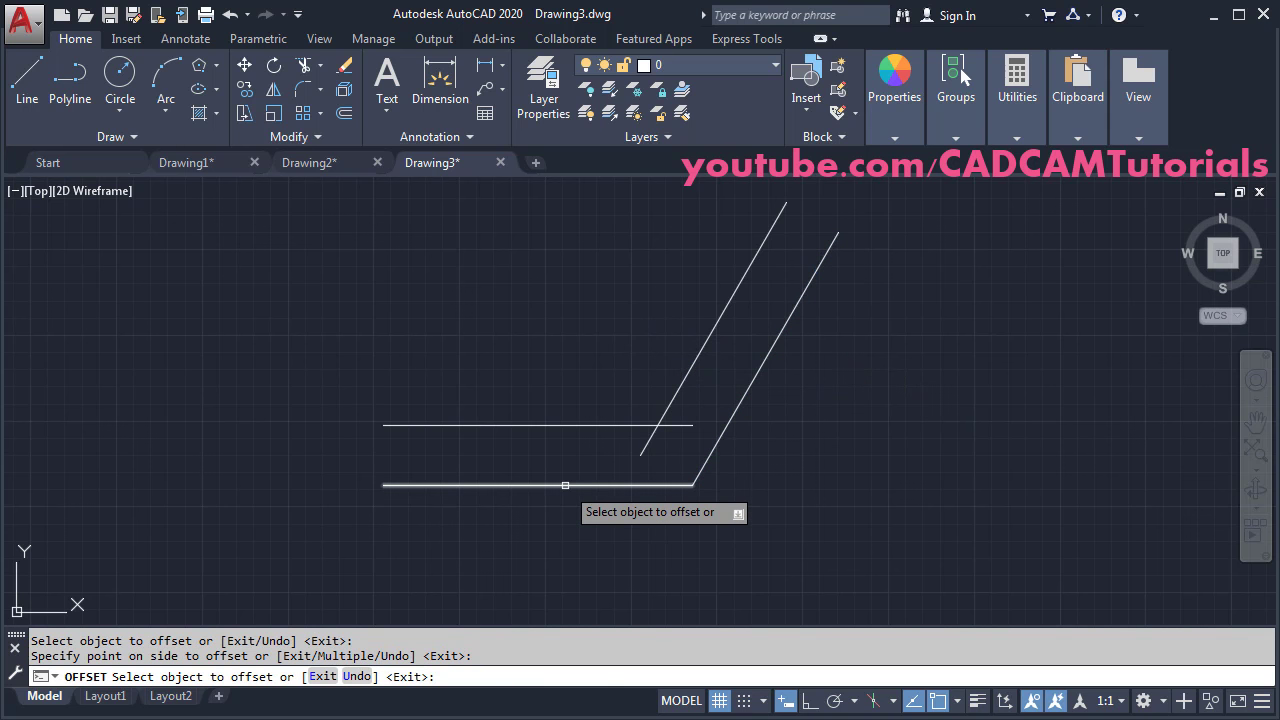
left_click(563, 486)
left_click(640, 518)
left_click(722, 437)
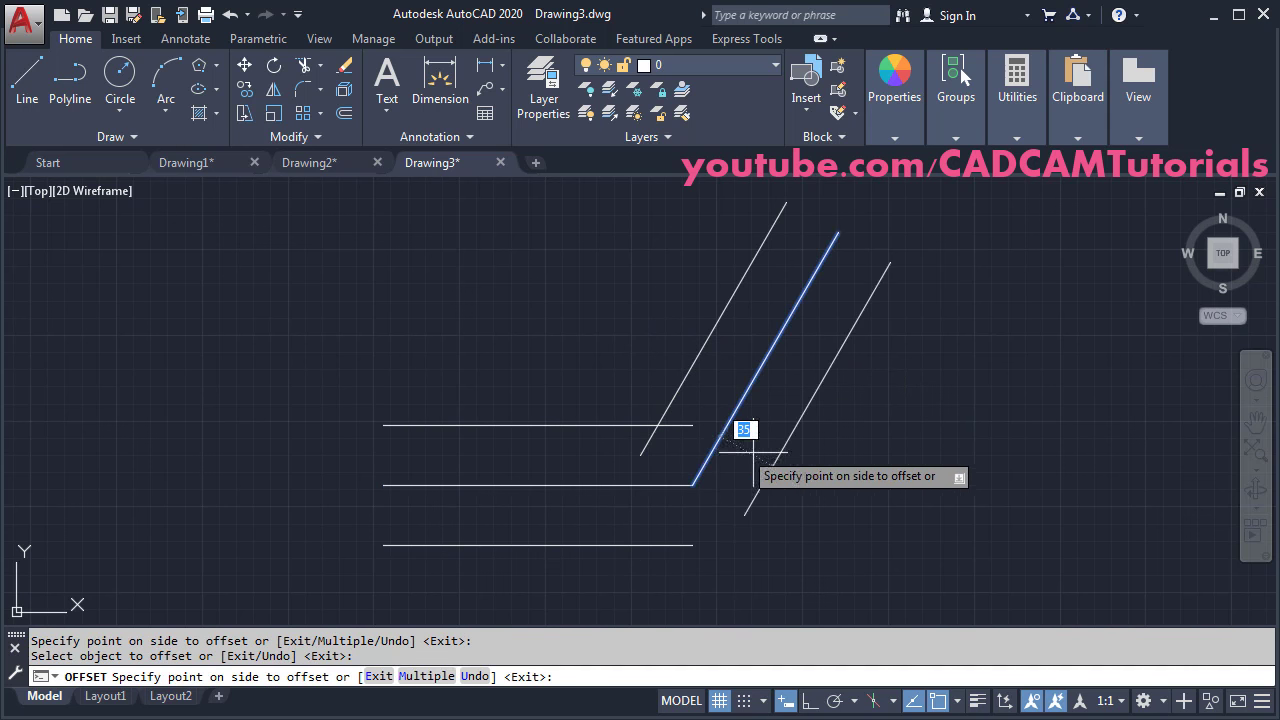
left_click(805, 478)
key("Return")
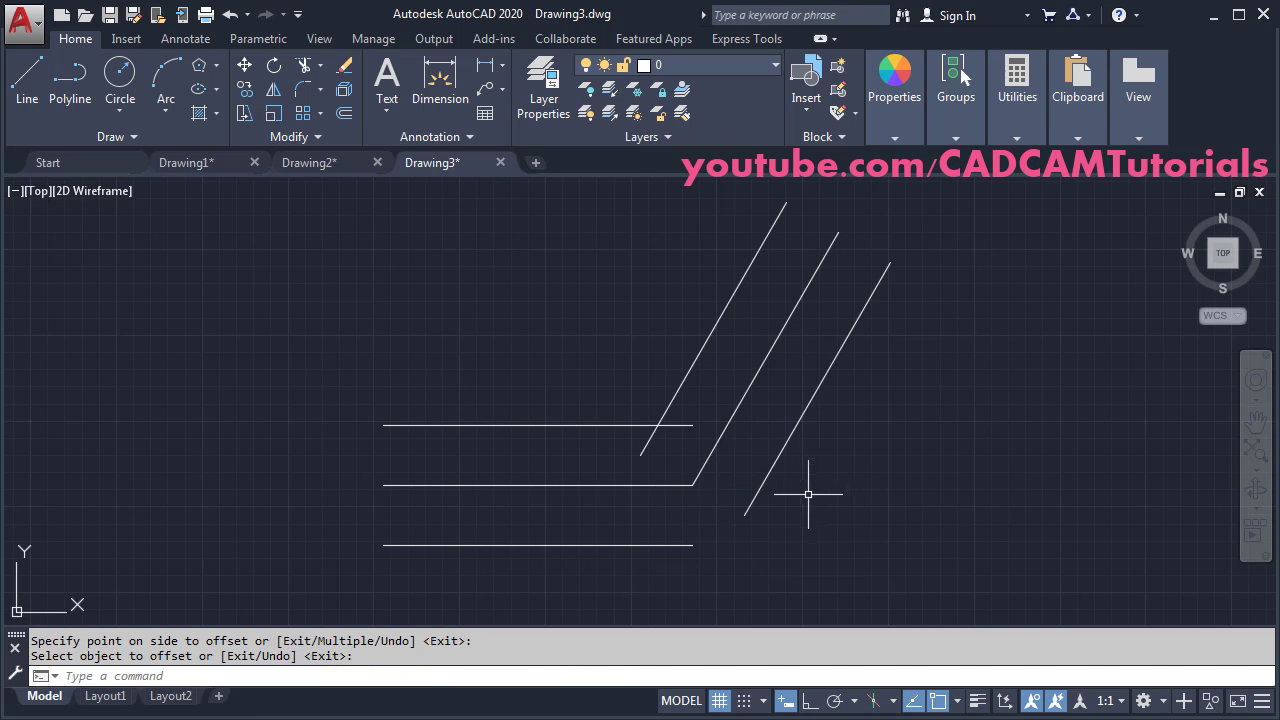
- Draw closing lines across the left end and the upper diagonal end, then view the PDF
left_click(27, 100)
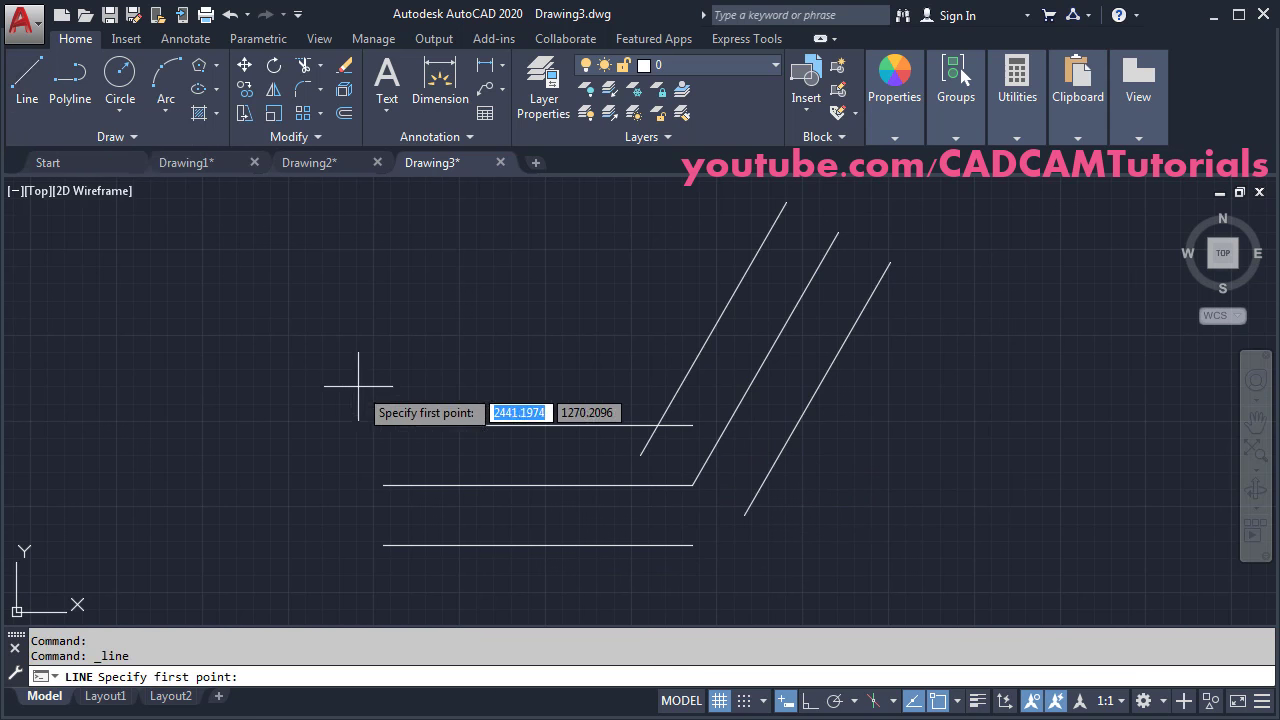
left_click(383, 425)
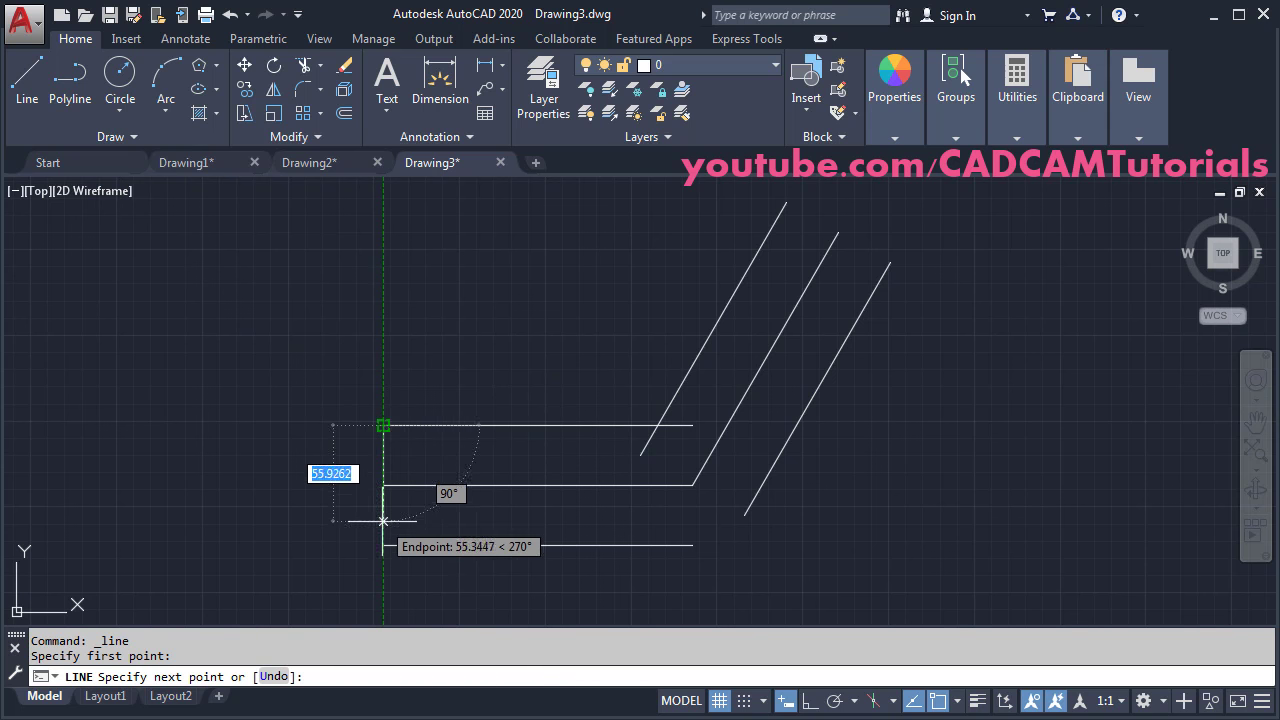
left_click(383, 545)
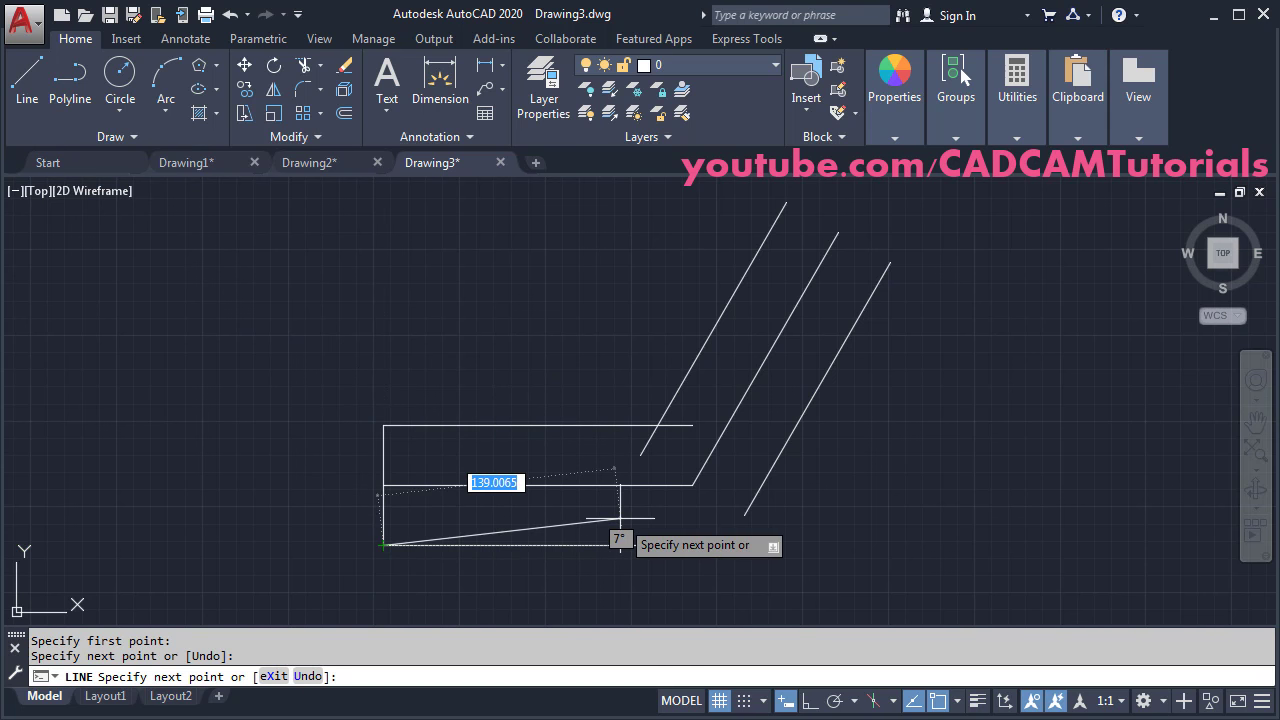
key("Return")
key("Return")
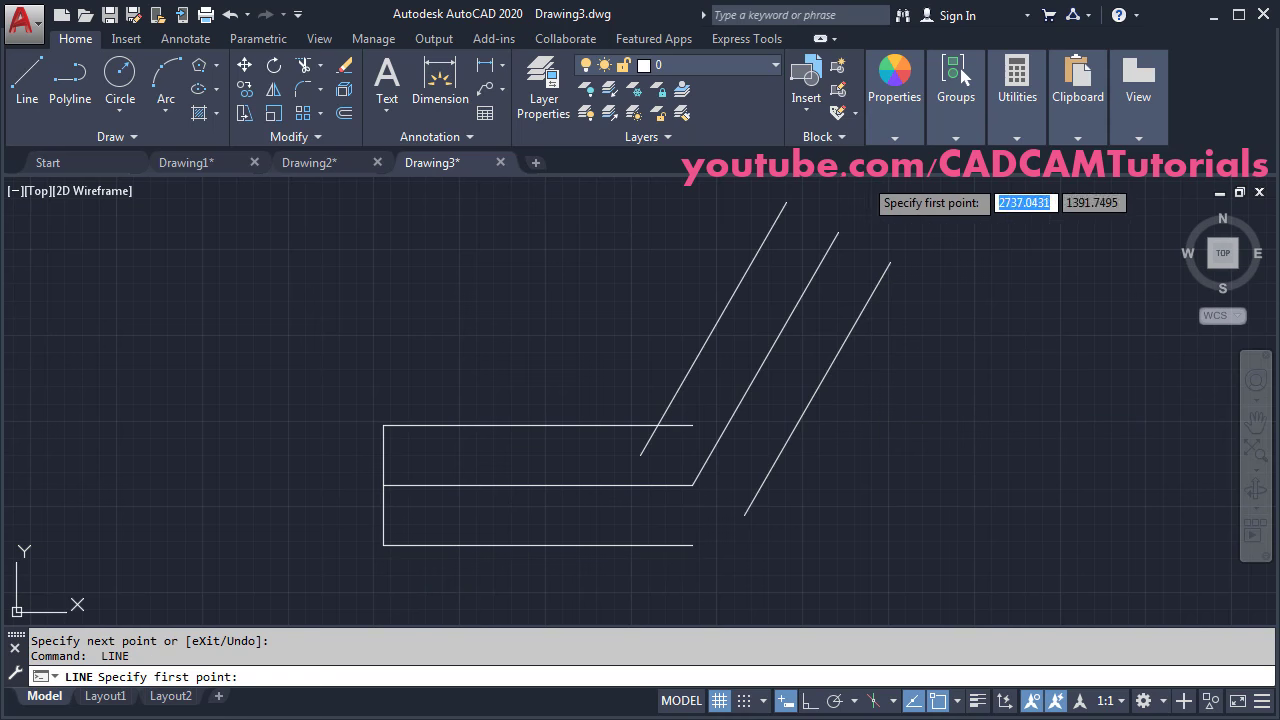
left_click(786, 203)
left_click(890, 263)
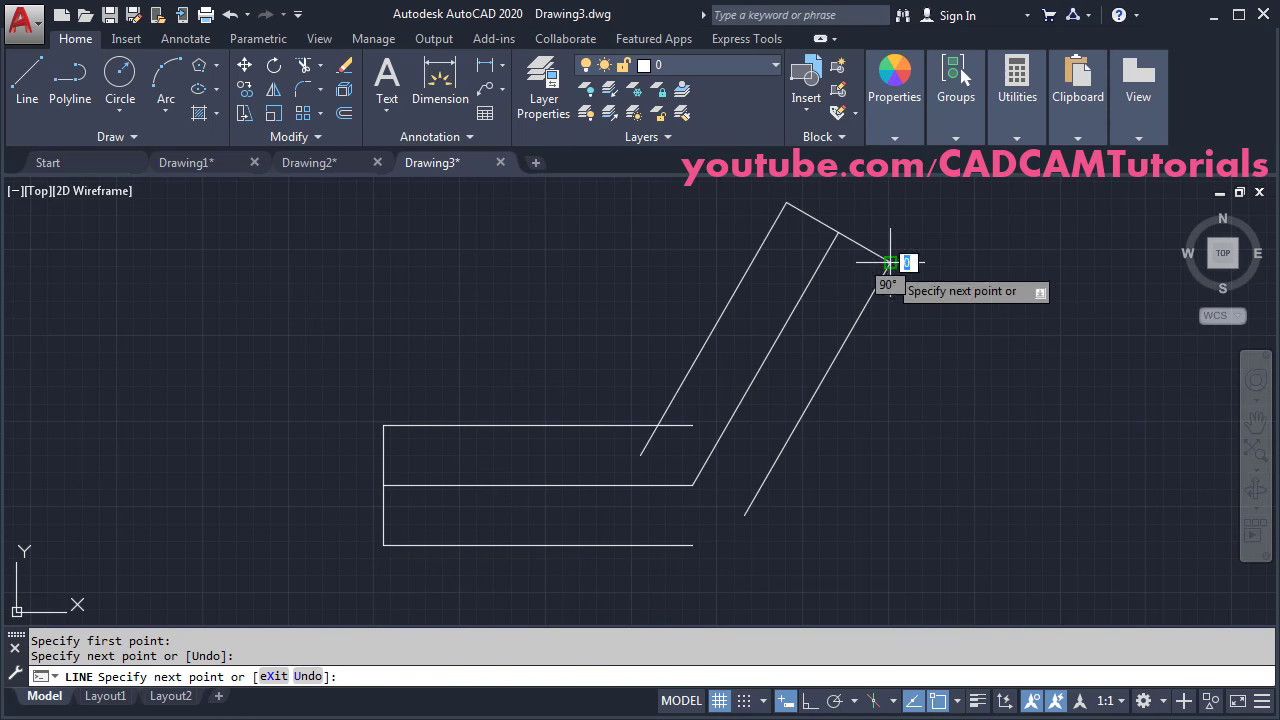
key("Return")
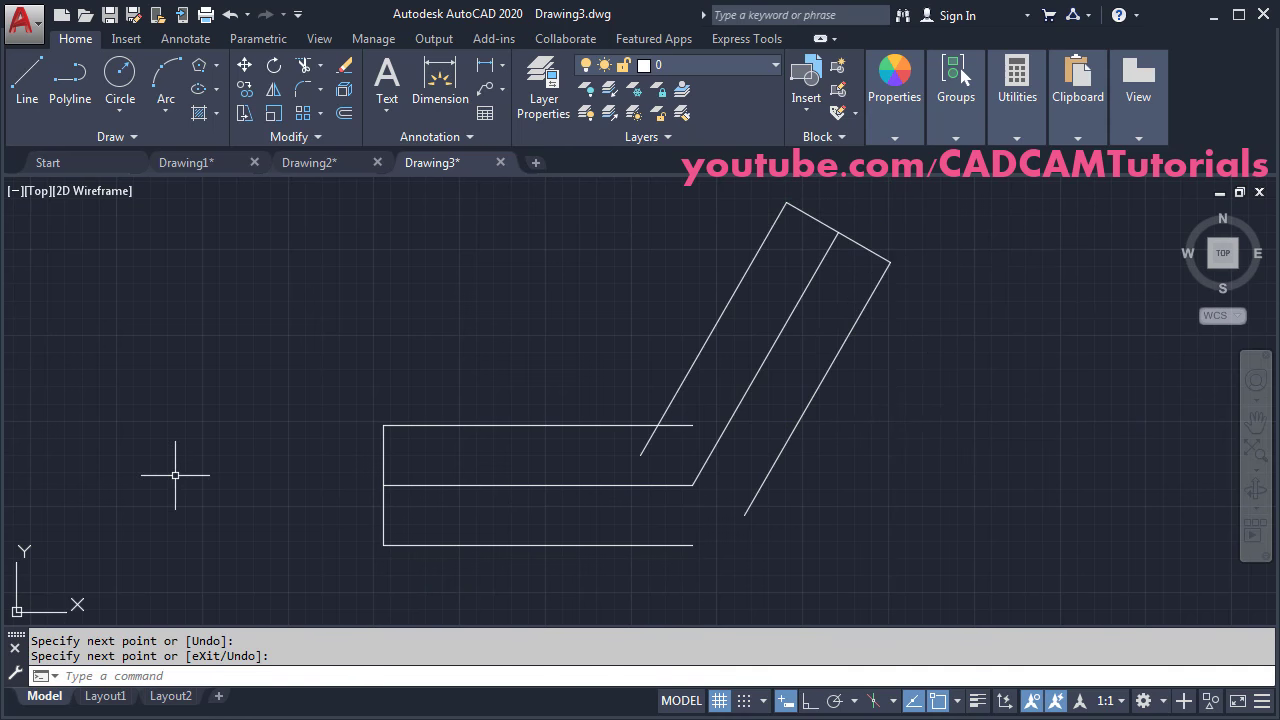
key("alt+Tab")
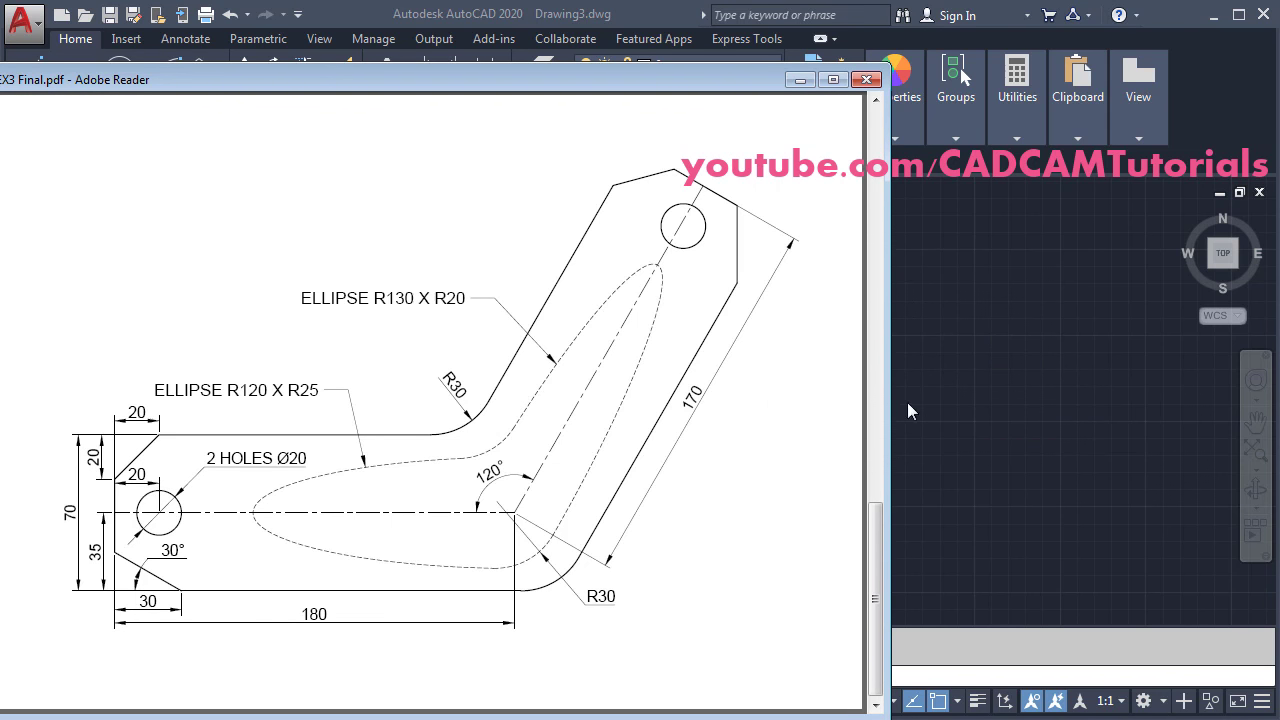
- Back in Drawing3, start Fillet and enter a radius of 30
key("alt+Tab")
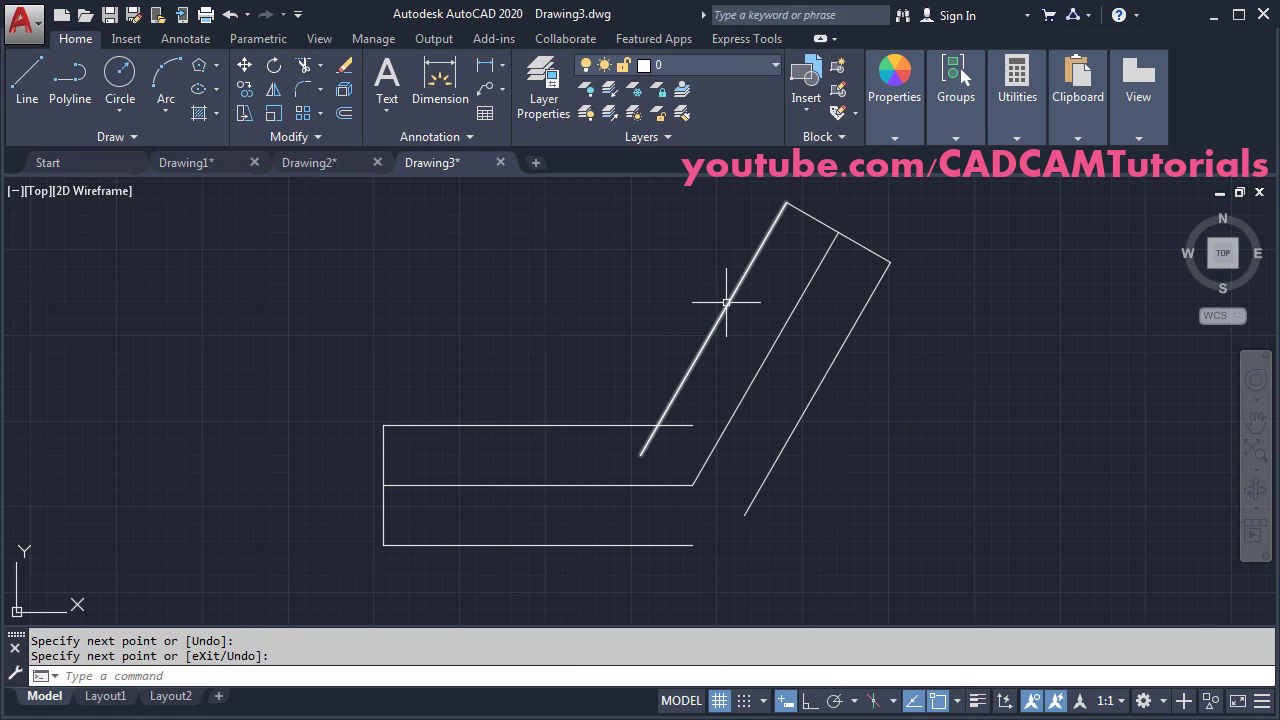
left_click(303, 92)
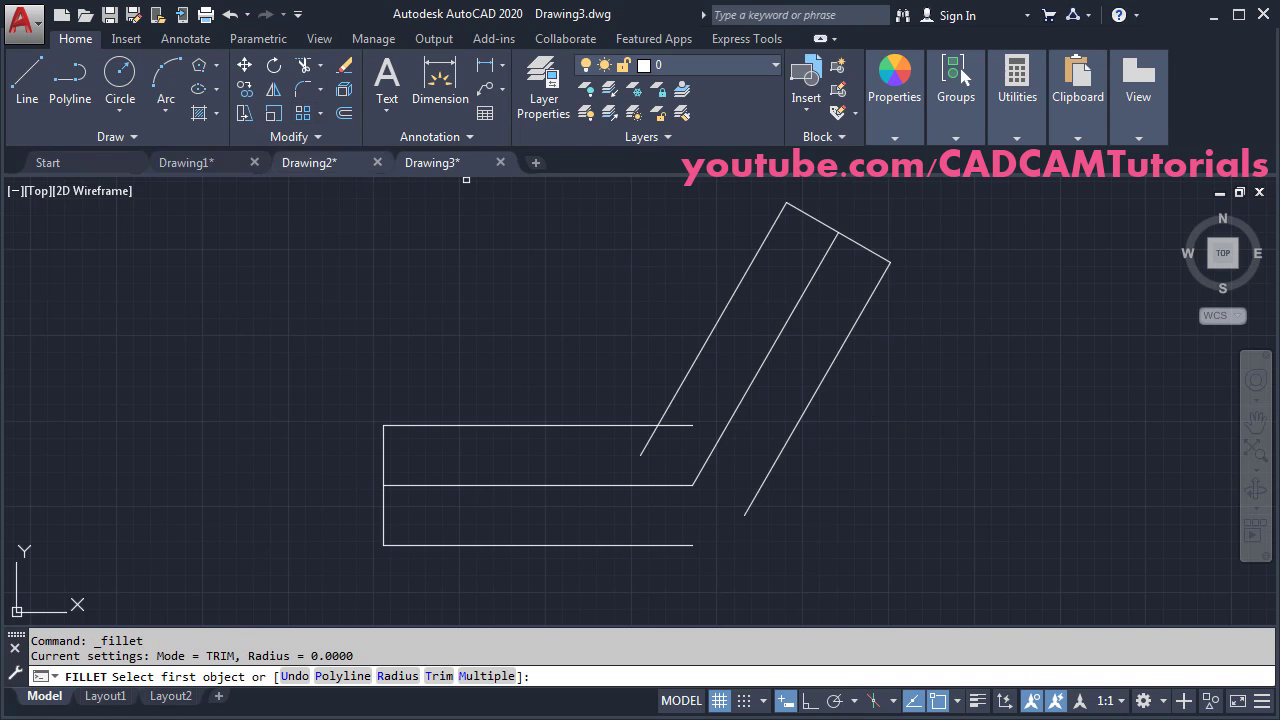
left_click(397, 676)
type("30")
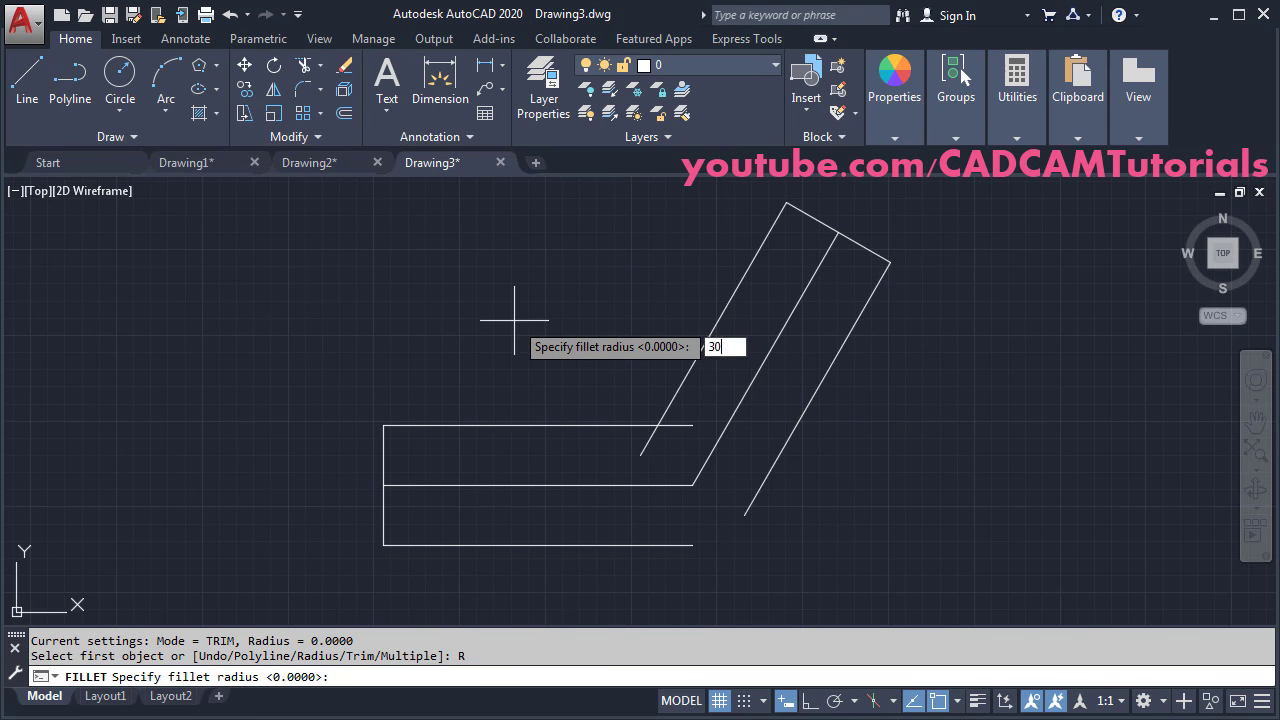